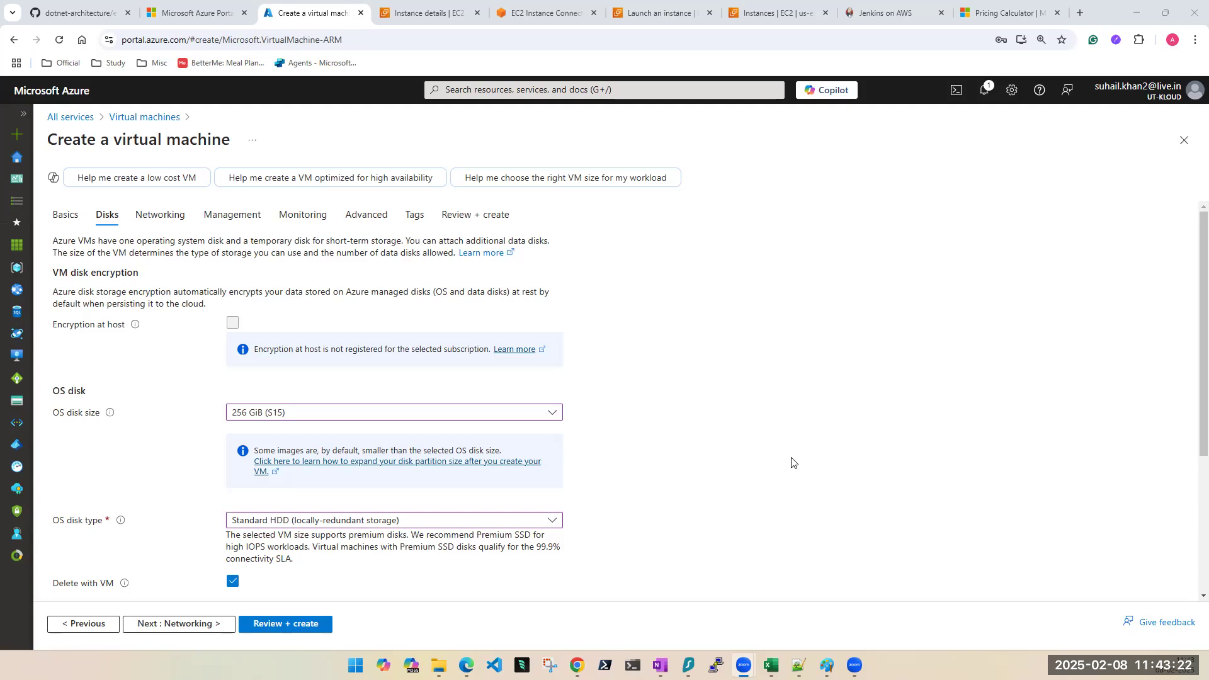
scroll(792, 463, down, 1)
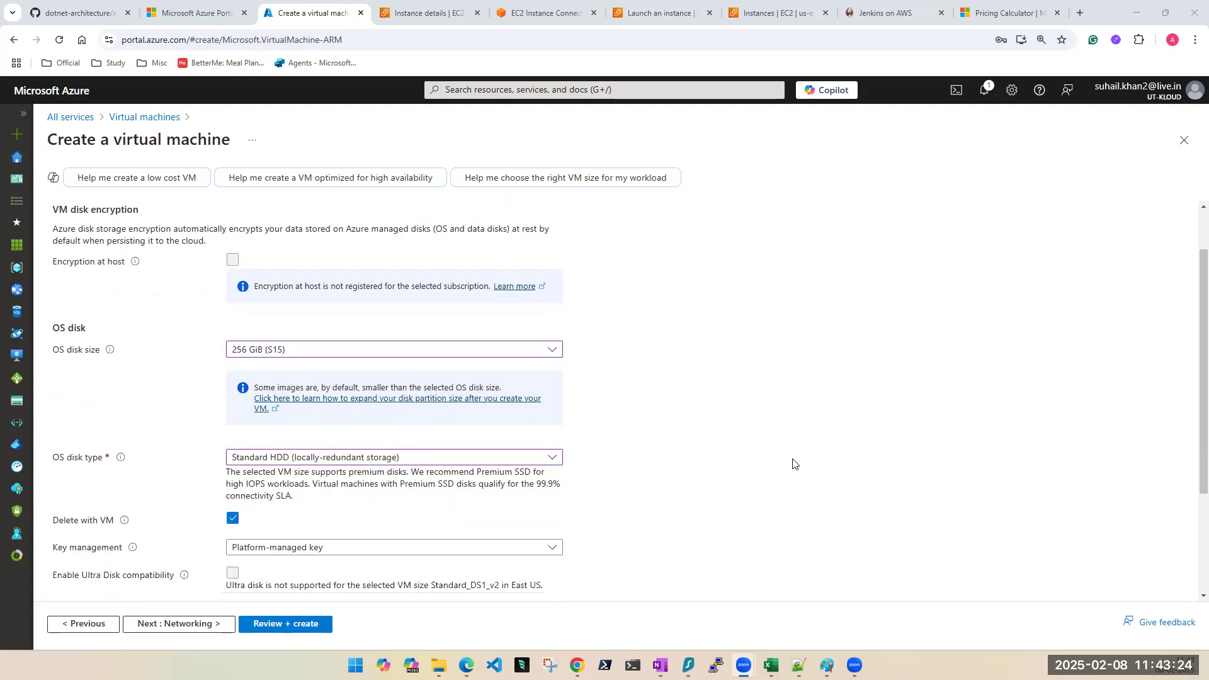
scroll(793, 464, up, 1)
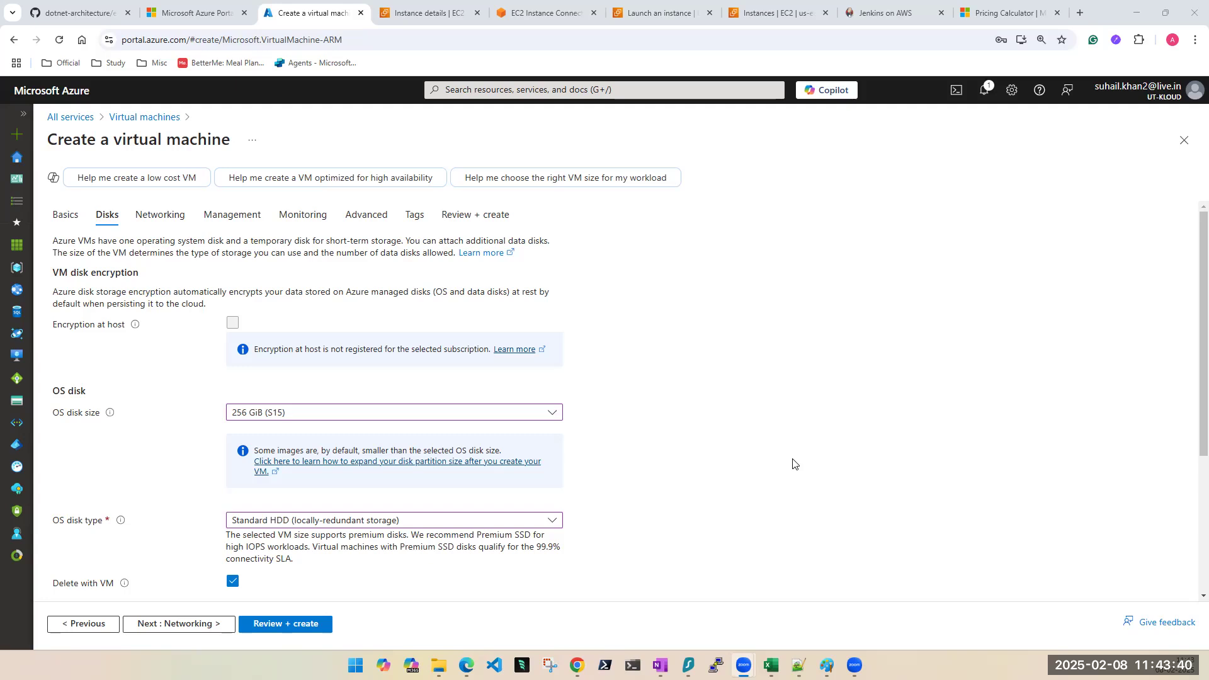
Step: Load utkbizconnect.com in place of the pricing calculator and examine its home page
click(1009, 14)
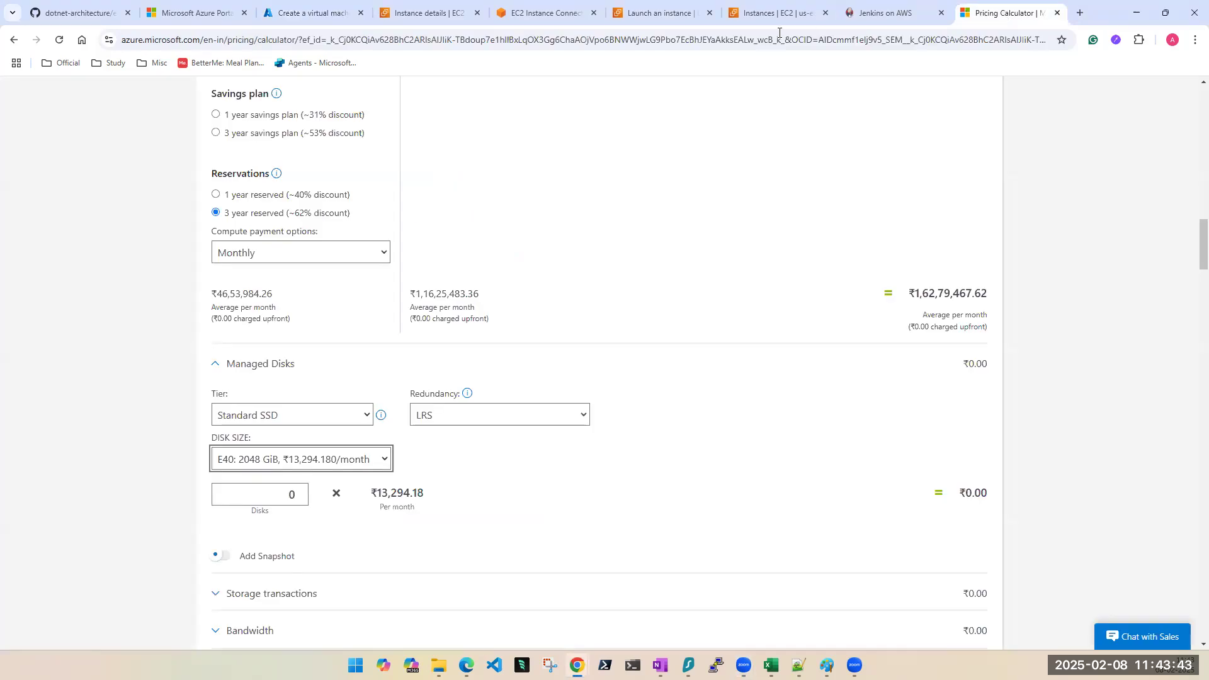
click(814, 43)
text(utkbizconnect.com)
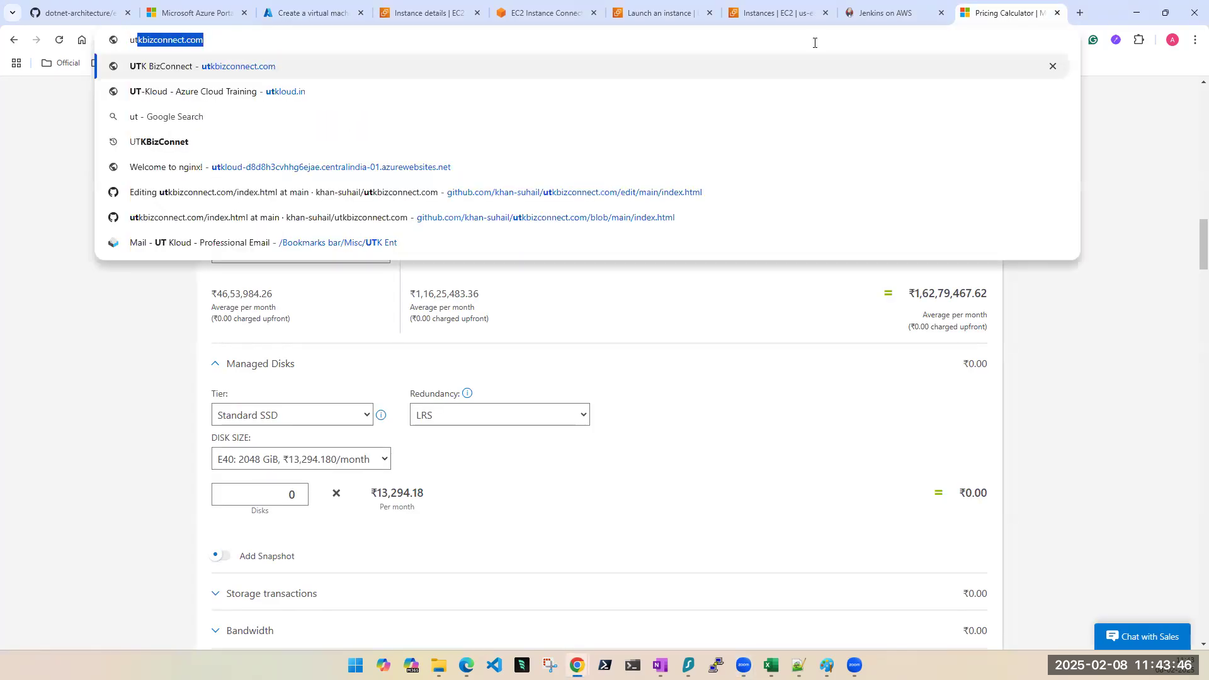
key(Right)
key(Return)
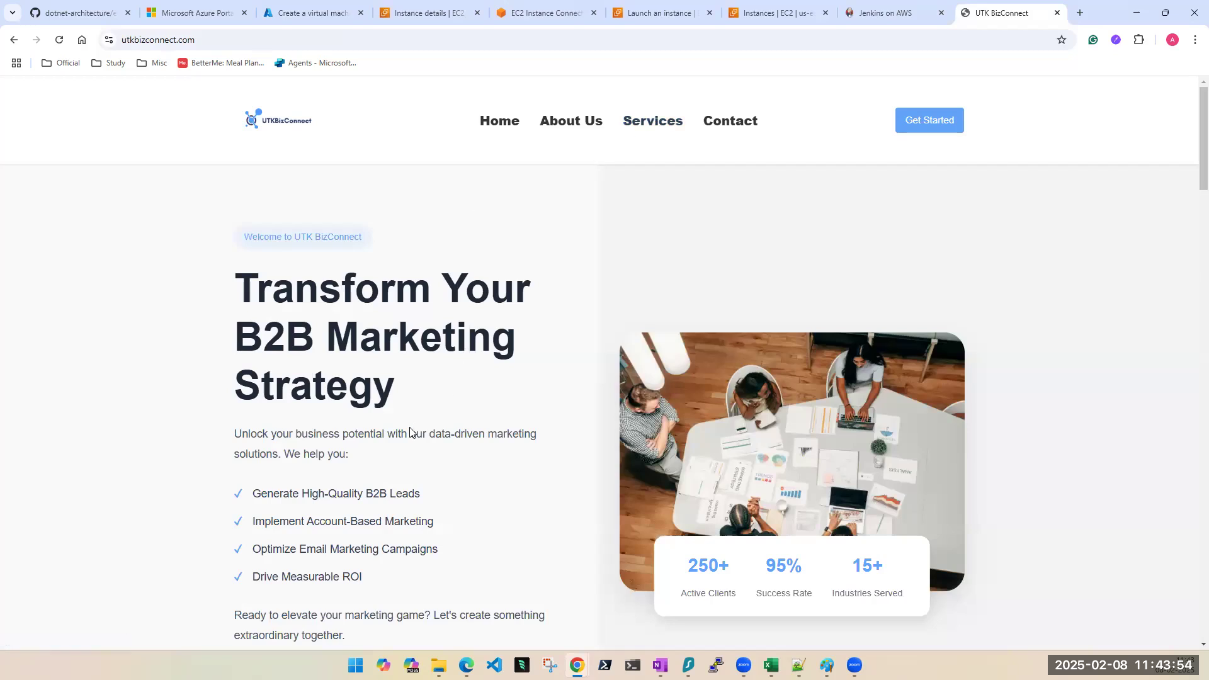
scroll(411, 432, down, 1)
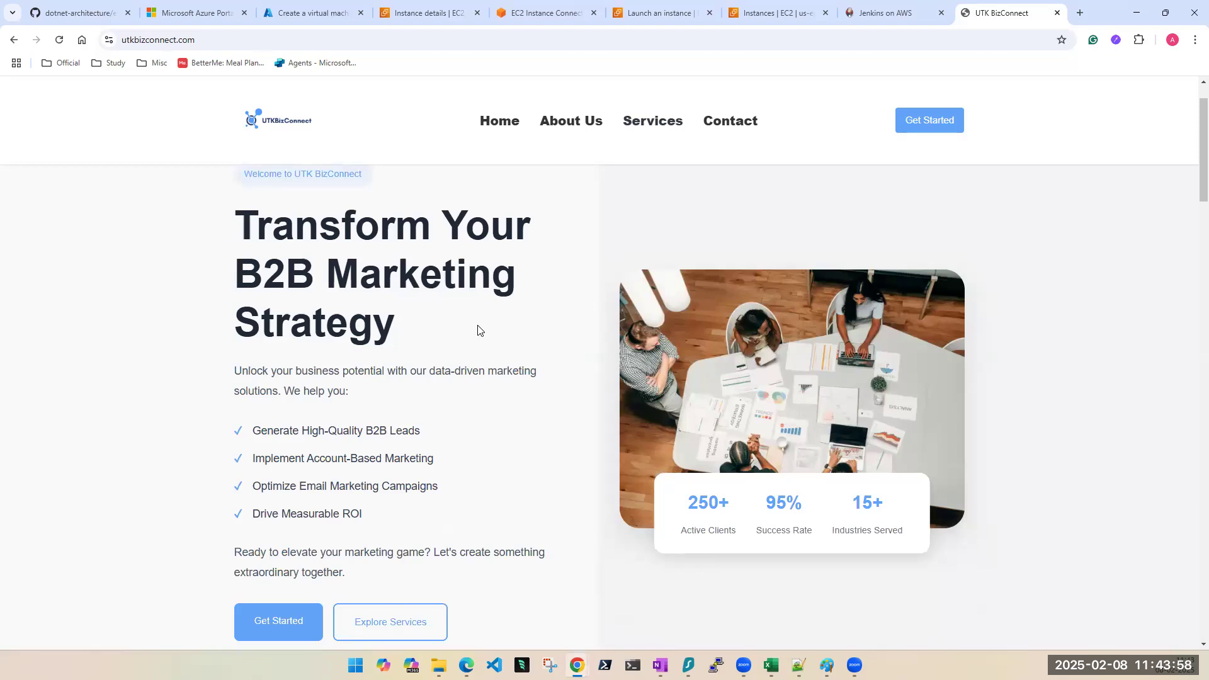
scroll(420, 337, up, 1)
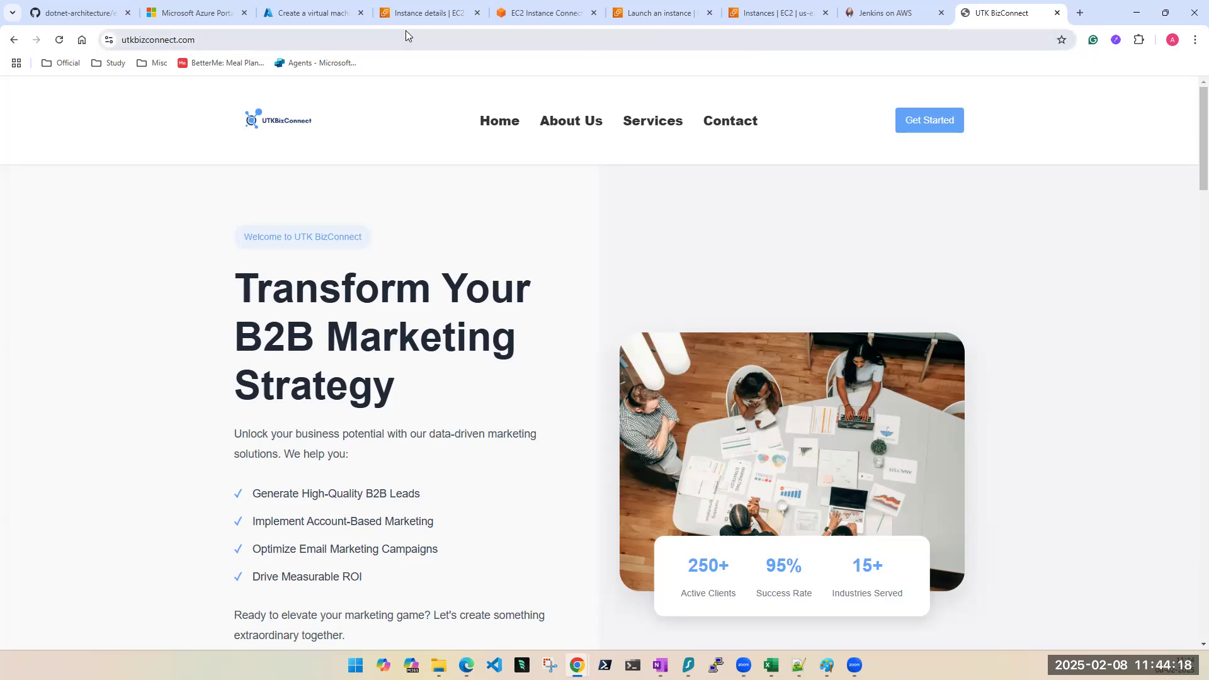
Step: Return to the virtual machine creation form and set the OS disk size to 128 GiB (S10)
click(304, 15)
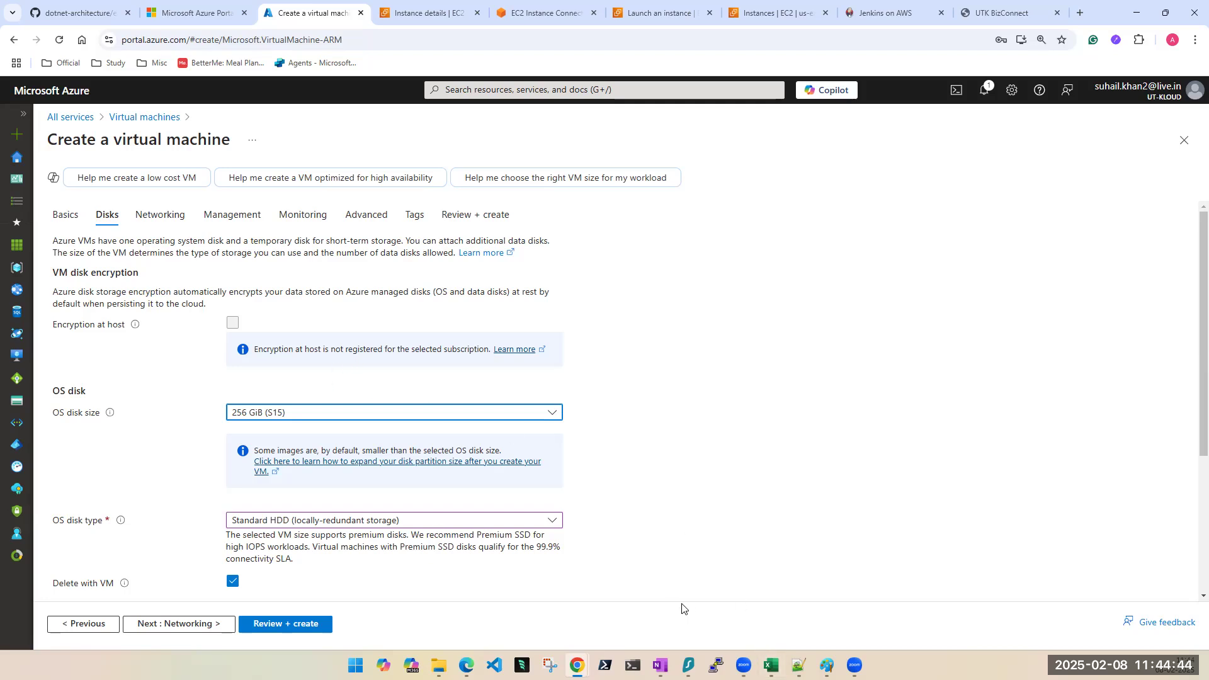
click(720, 412)
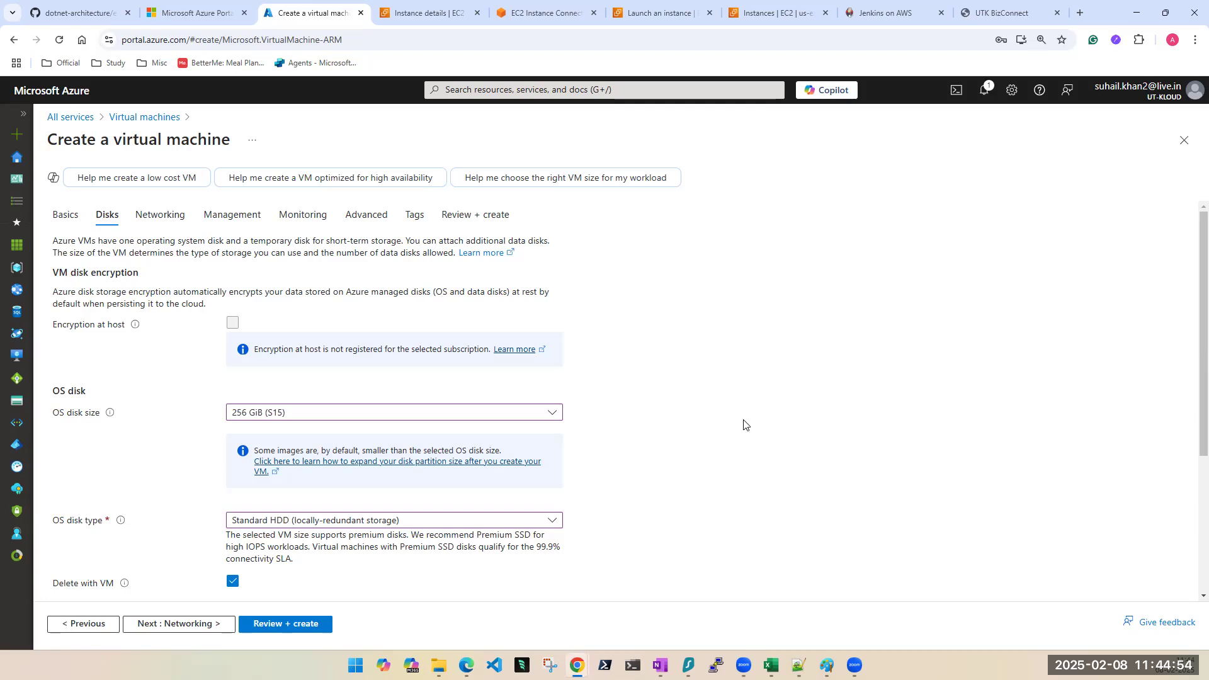
click(338, 413)
click(293, 455)
scroll(483, 493, down, 1)
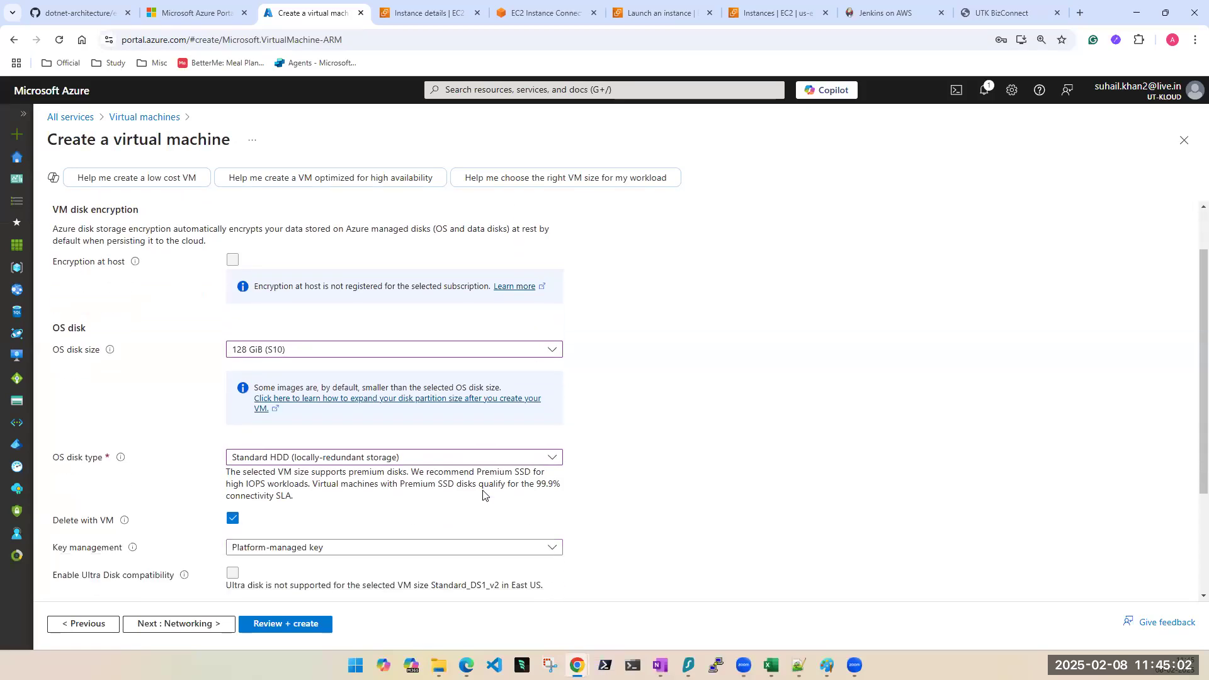
scroll(483, 494, down, 3)
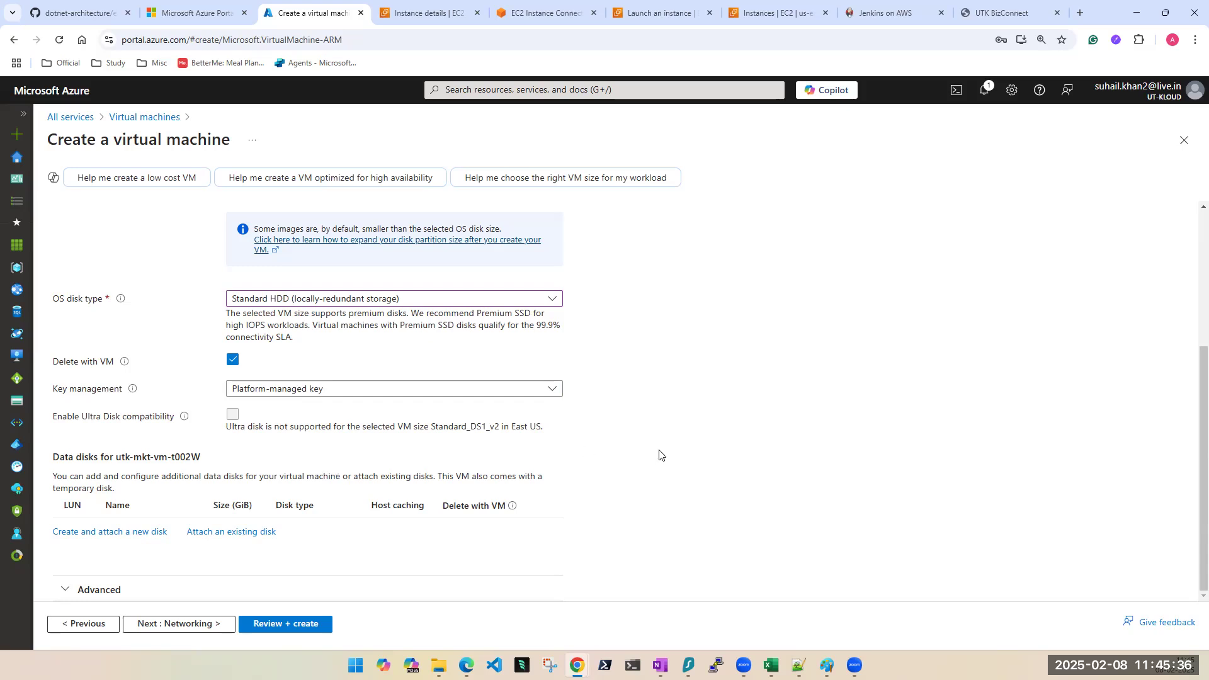
Step: Set the OS disk size to Image default (127 GiB)
scroll(687, 448, up, 3)
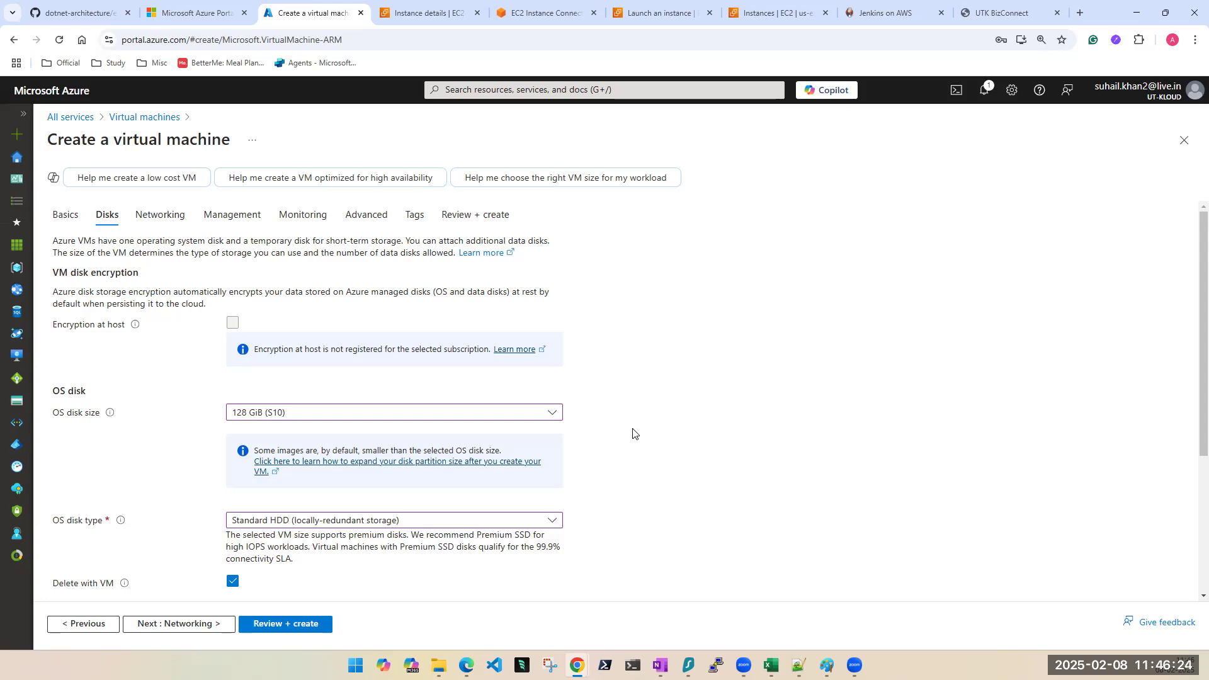
click(272, 422)
click(267, 430)
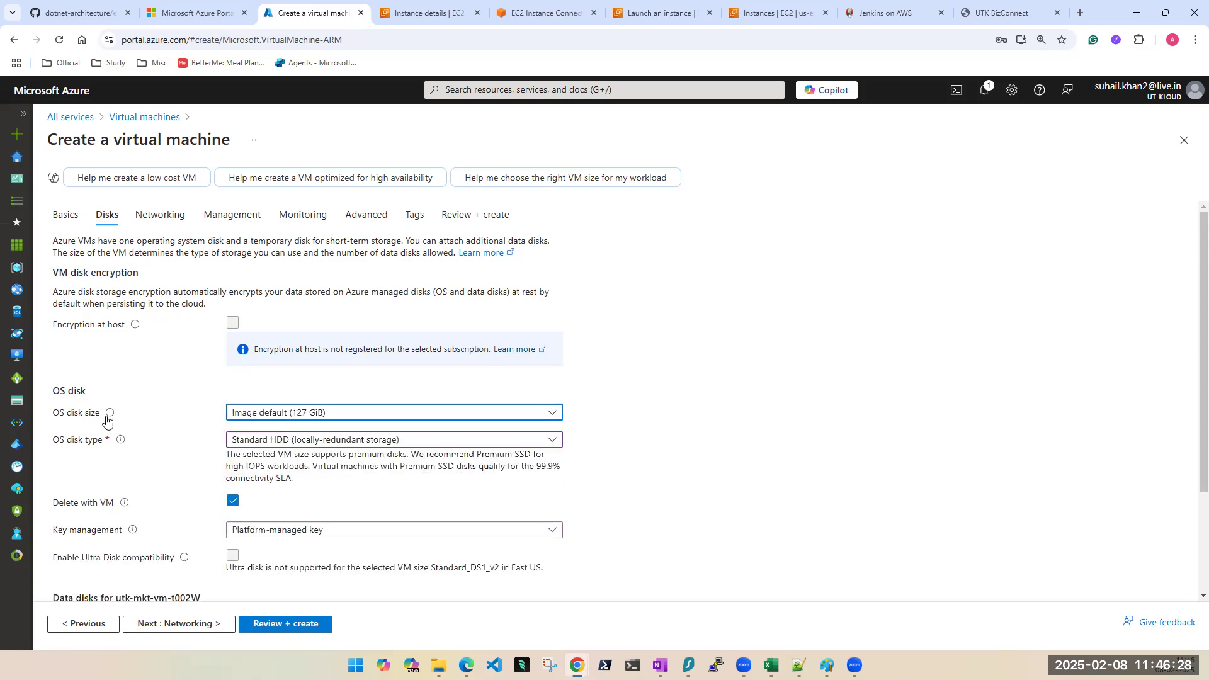
Step: Switch the OS disk type to locally-redundant Standard SSD and back to locally-redundant Standard HDD
mouse_move(105, 422)
click(377, 441)
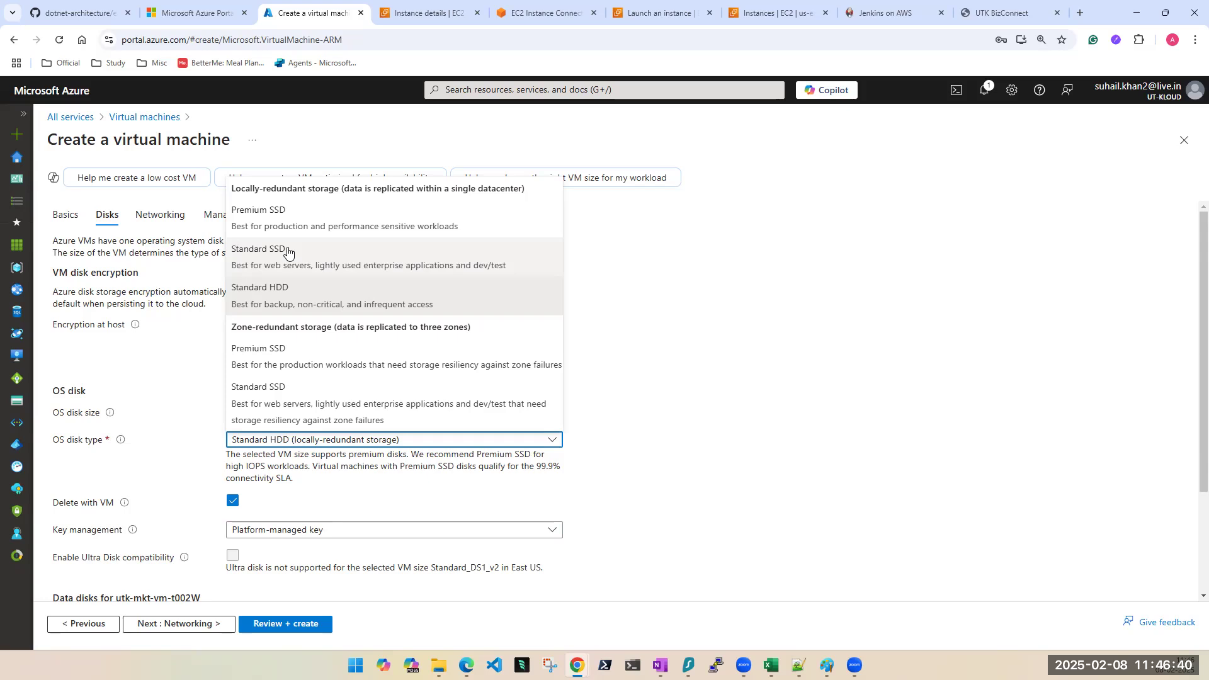
click(288, 251)
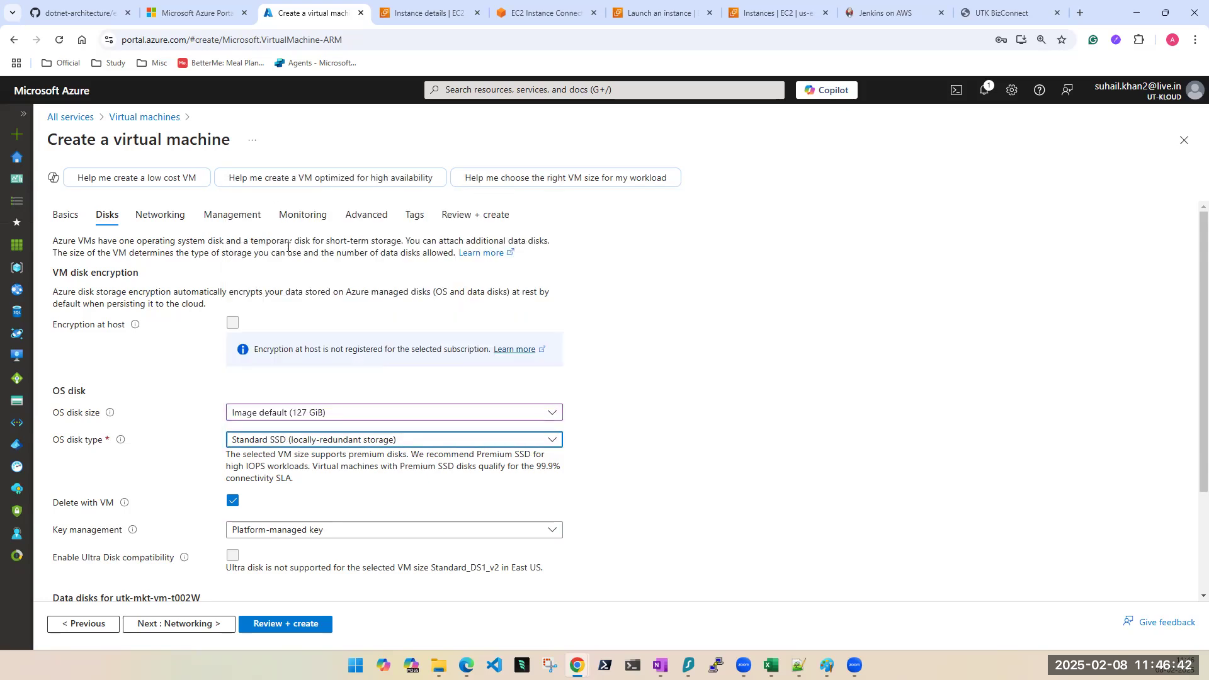
click(488, 441)
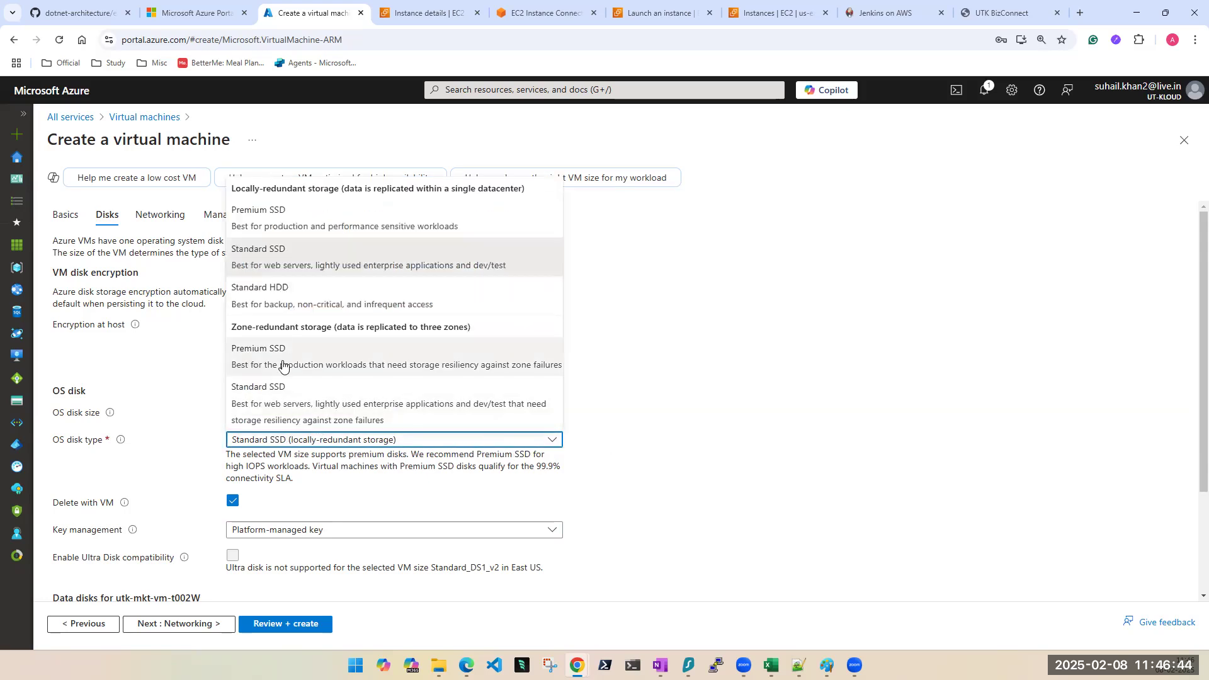
click(290, 297)
Step: Examine the key management options for the OS disk and leave the current selection in place
scroll(797, 440, down, 1)
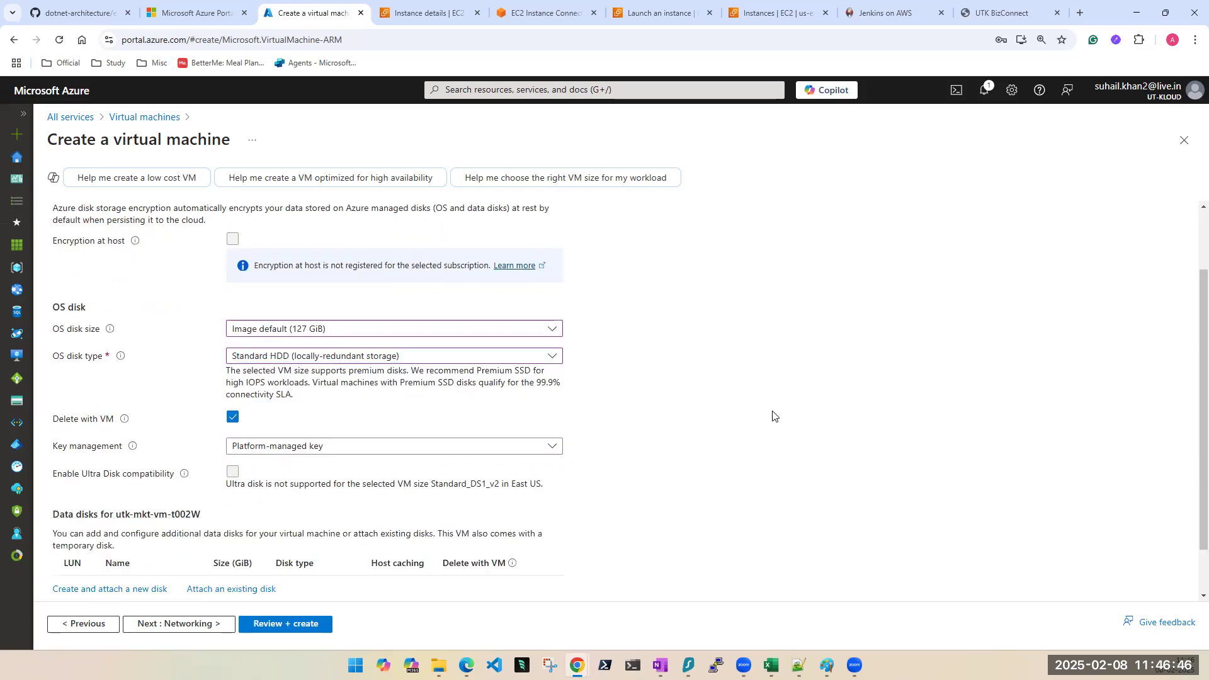
scroll(805, 471, down, 2)
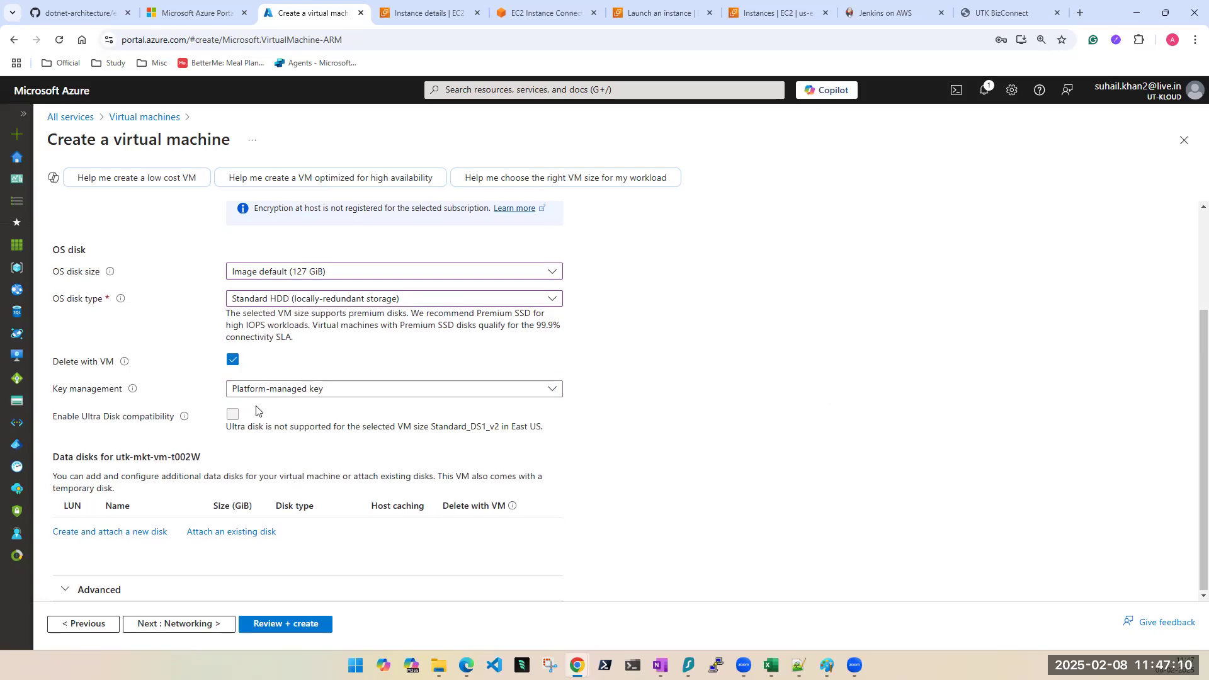
click(368, 396)
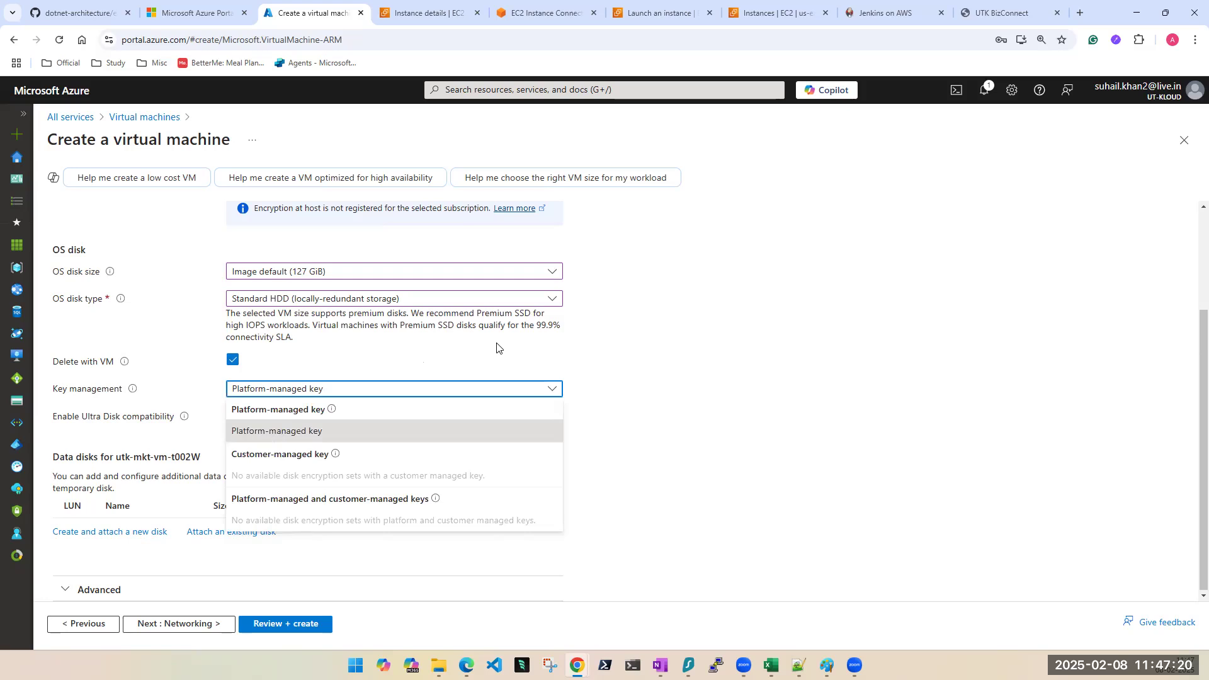
click(720, 417)
scroll(720, 417, up, 2)
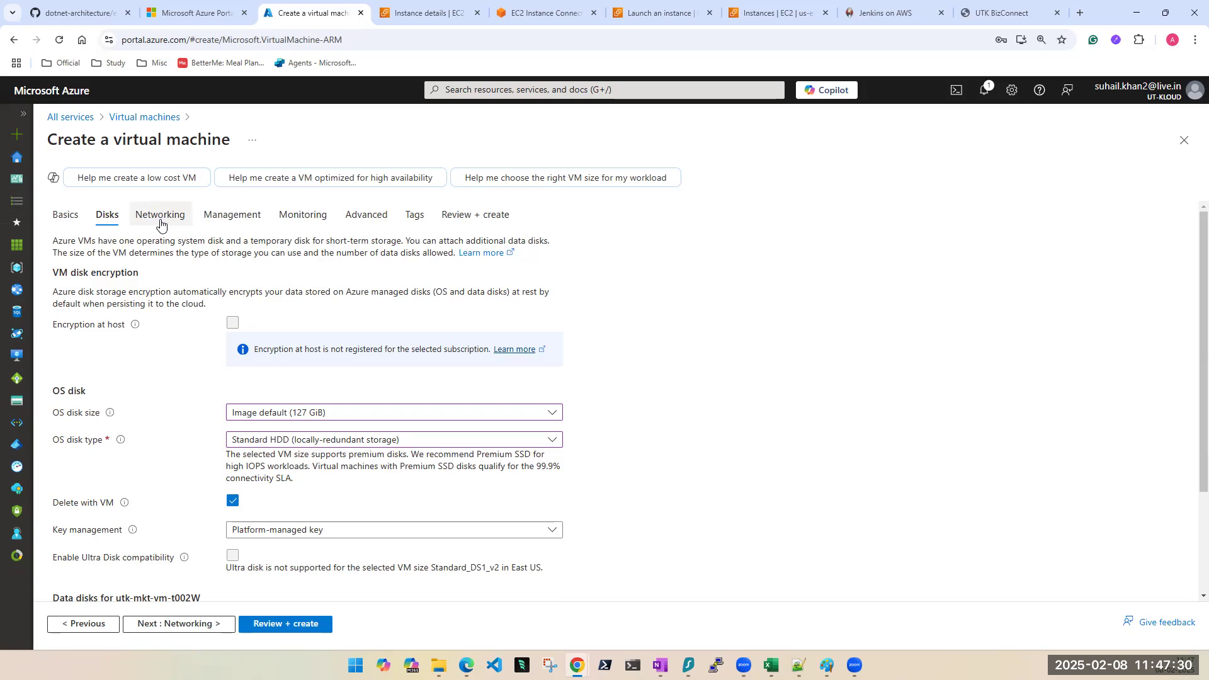
Step: Review the remaining disk settings and the virtual machine's Basics settings, and return to the Disks settings
scroll(649, 415, down, 1)
scroll(649, 415, down, 1)
scroll(649, 414, up, 2)
click(65, 208)
scroll(257, 422, down, 7)
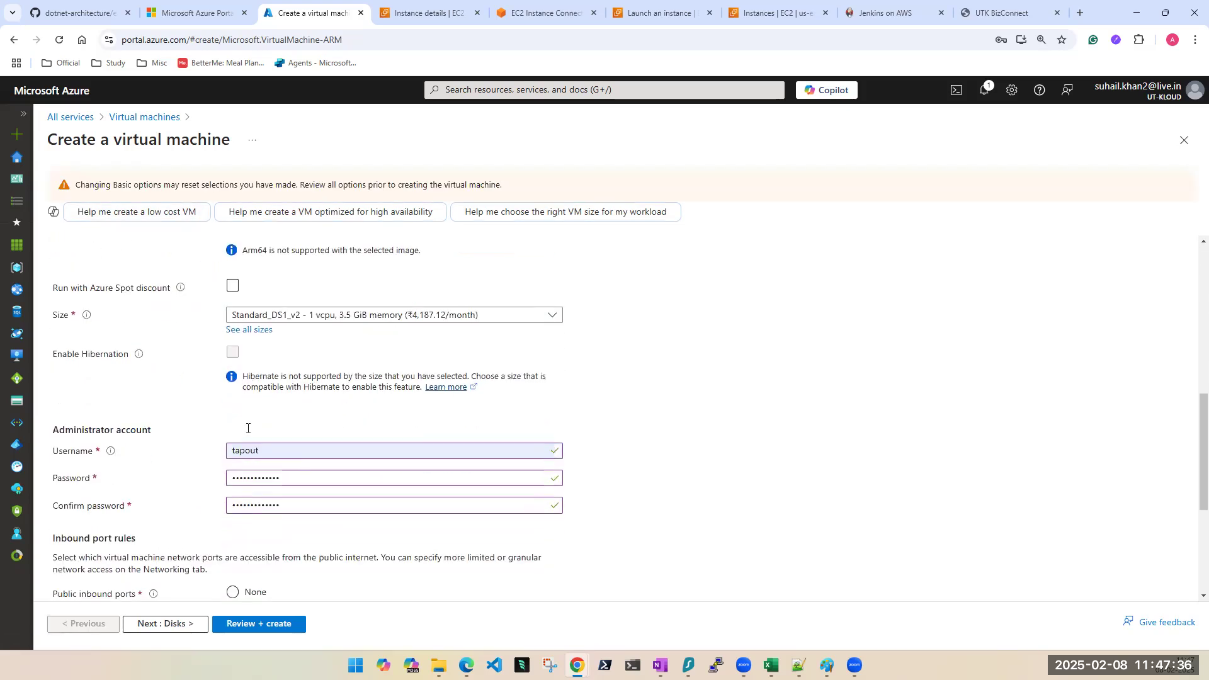
scroll(248, 428, down, 3)
click(252, 453)
click(900, 407)
scroll(900, 407, up, 7)
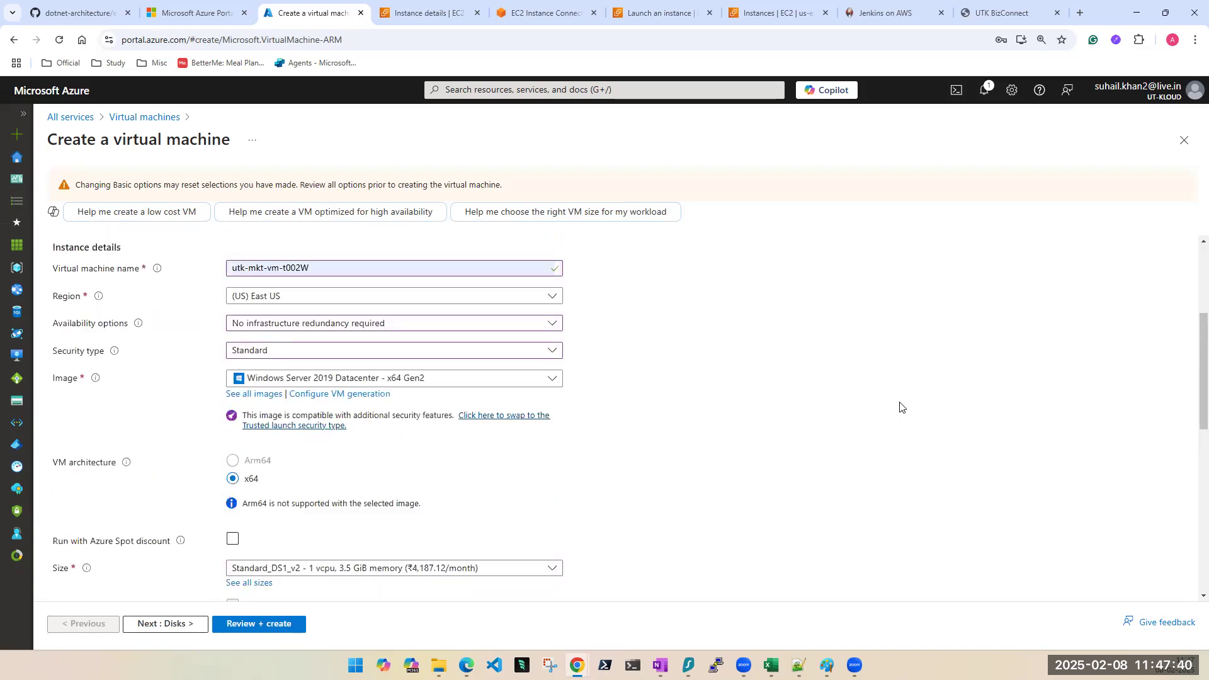
scroll(900, 407, up, 3)
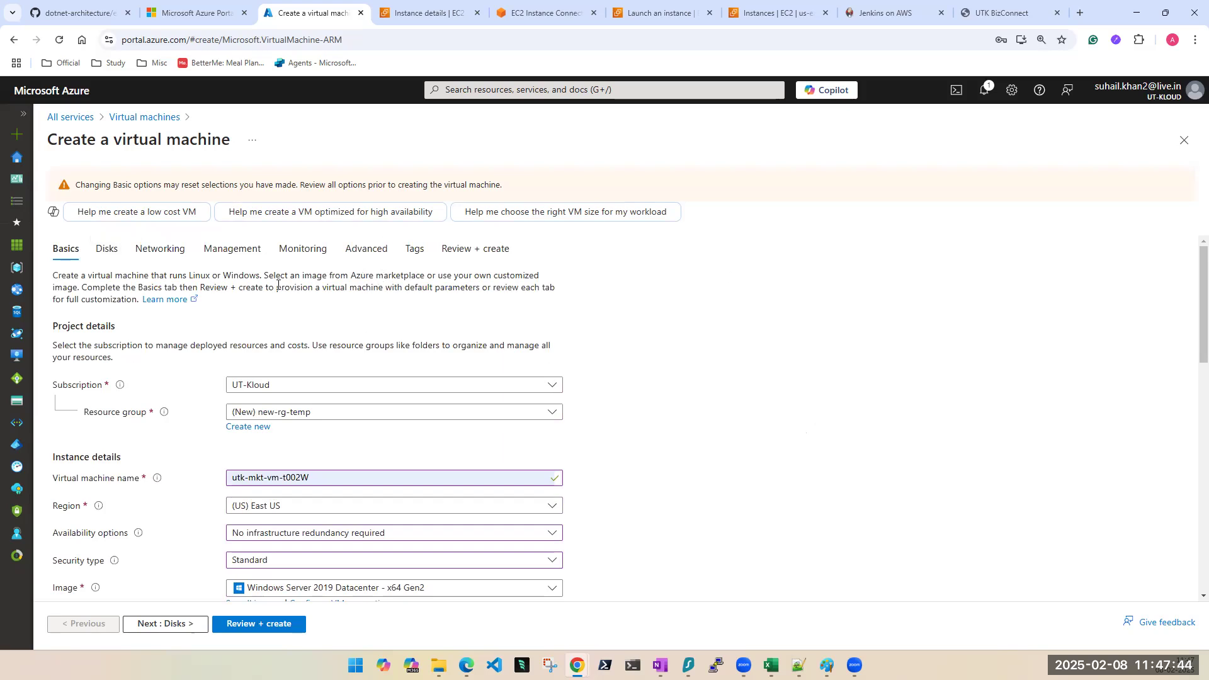
click(106, 248)
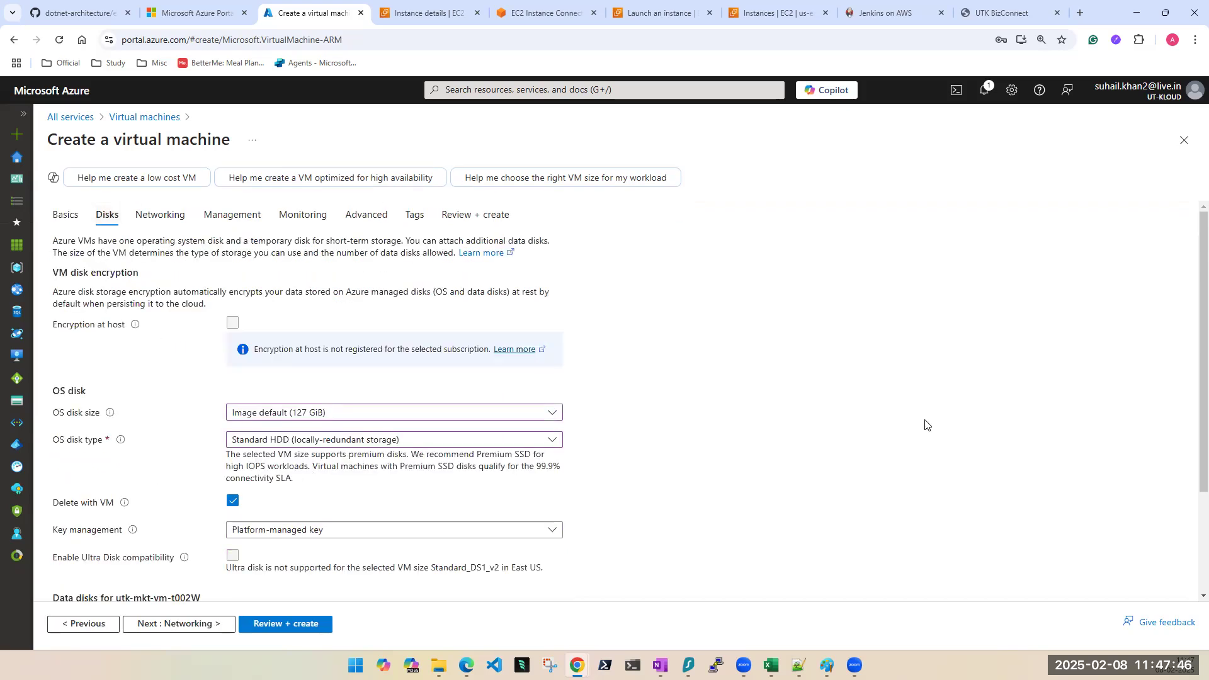
Step: Alternate the OS disk type between locally-redundant Premium SSD and Standard HDD twice, ending on Standard HDD
scroll(922, 422, down, 2)
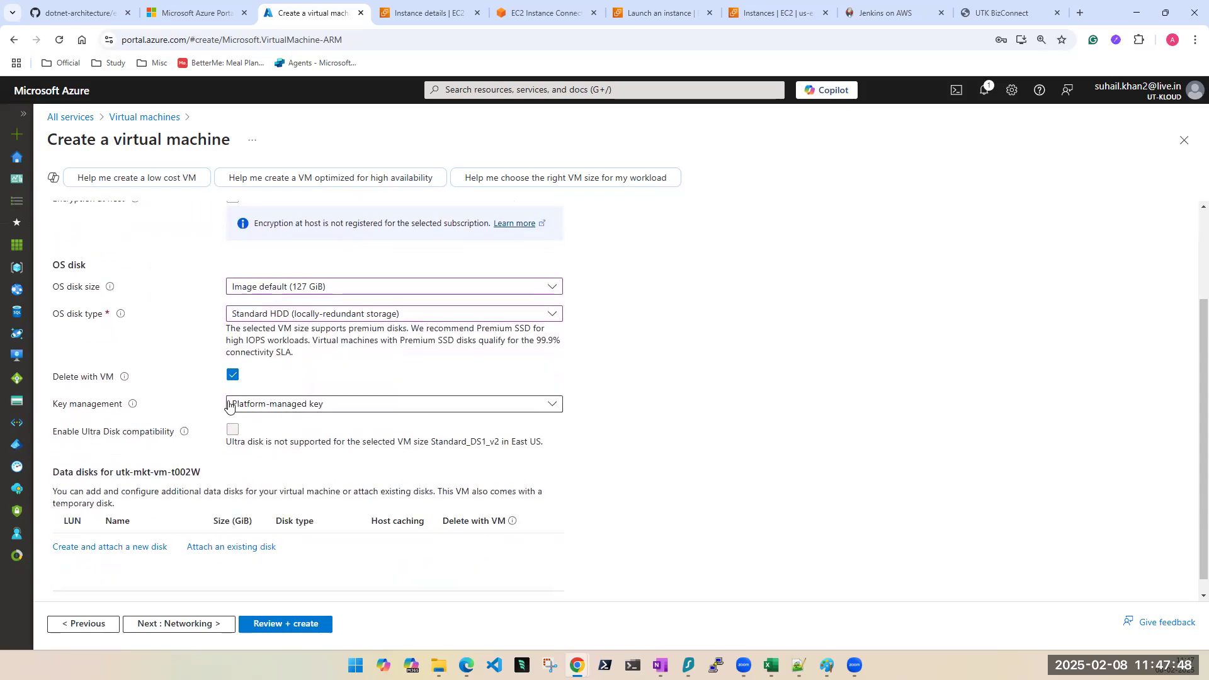
scroll(702, 426, down, 1)
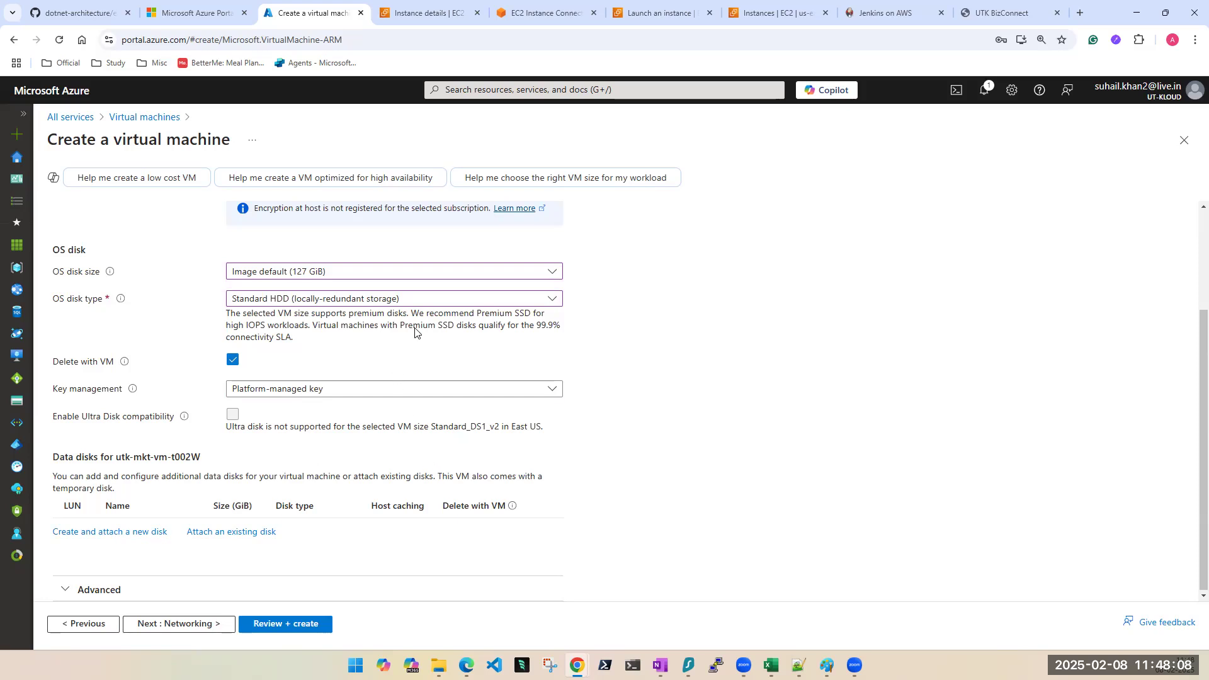
click(445, 301)
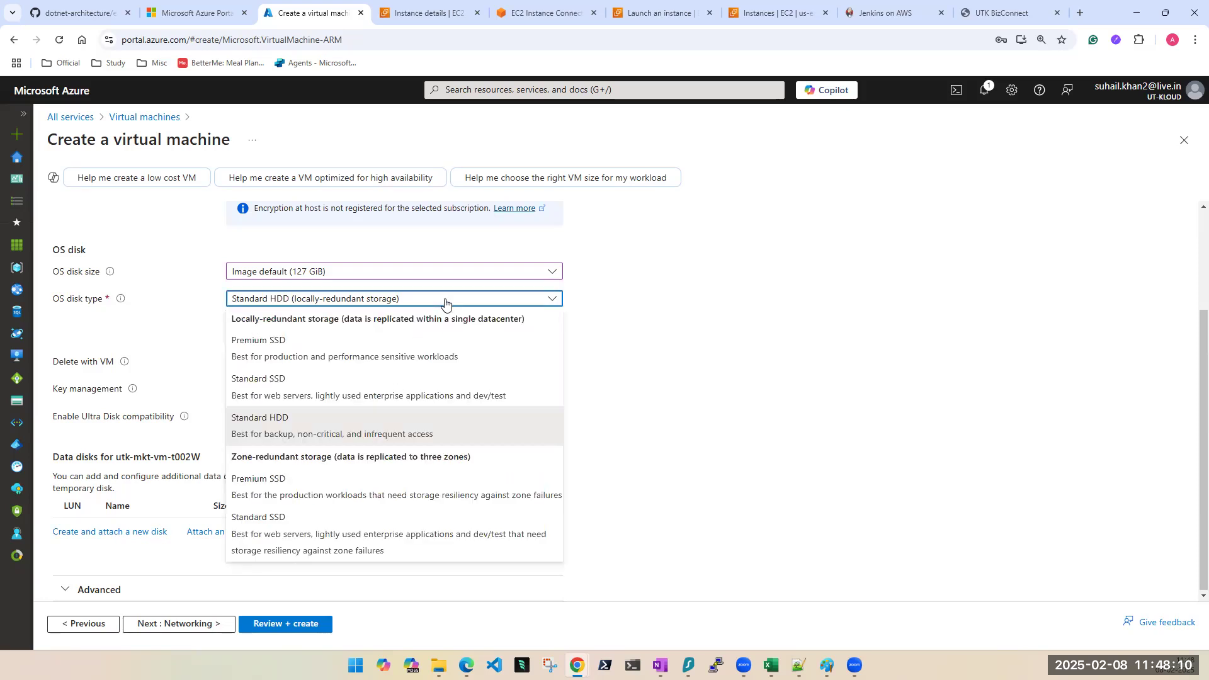
click(305, 348)
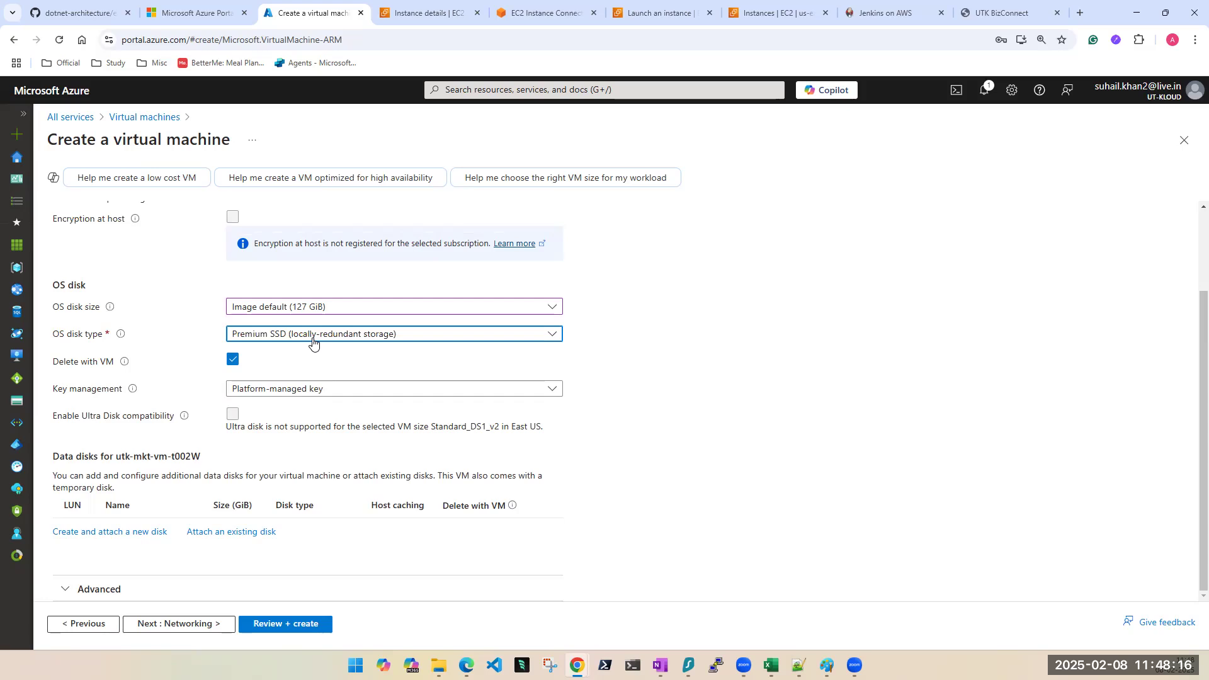
click(313, 344)
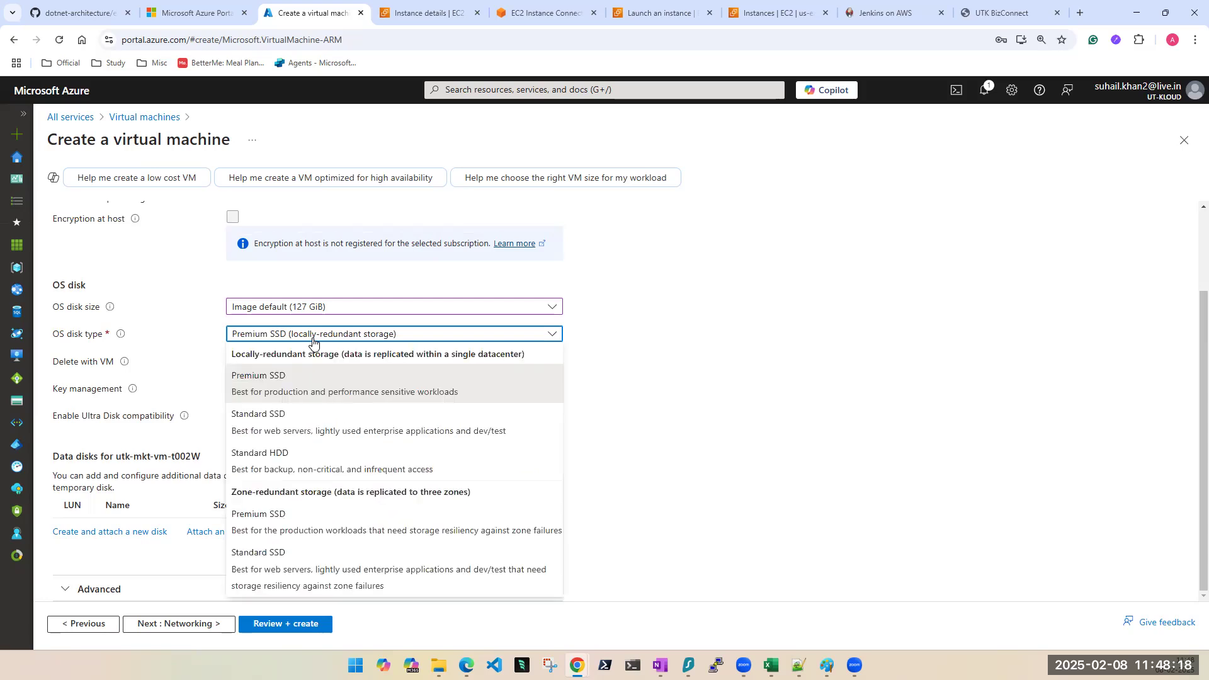
click(287, 463)
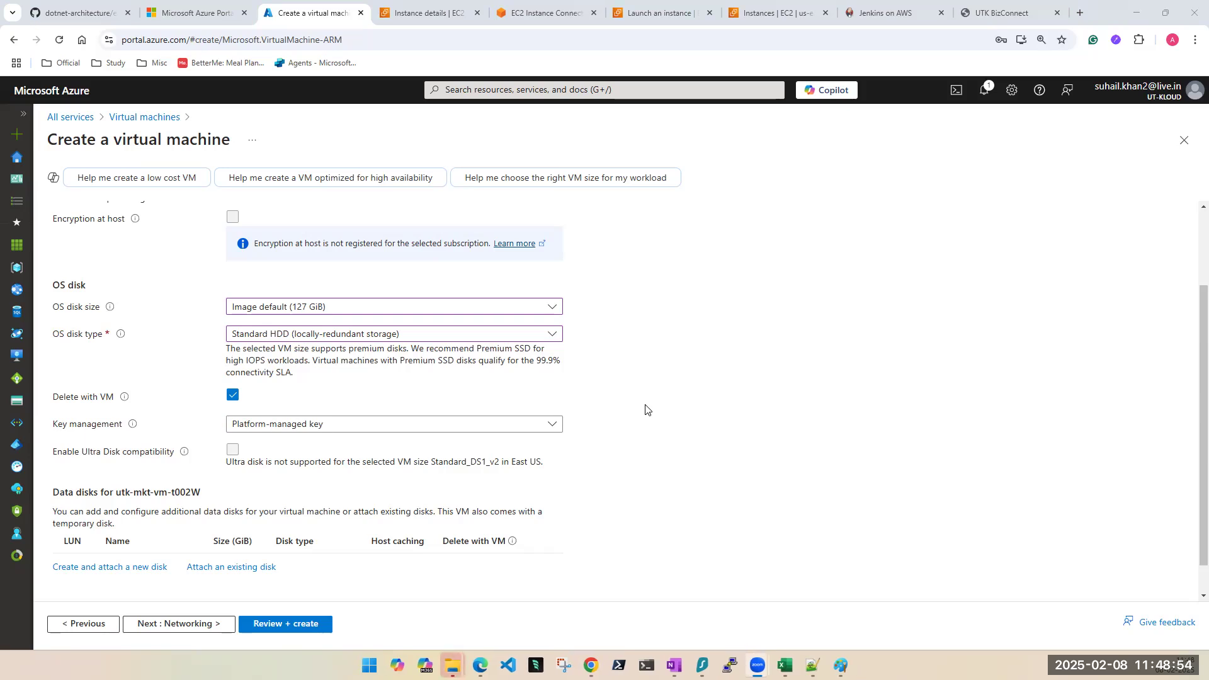
click(351, 335)
click(355, 386)
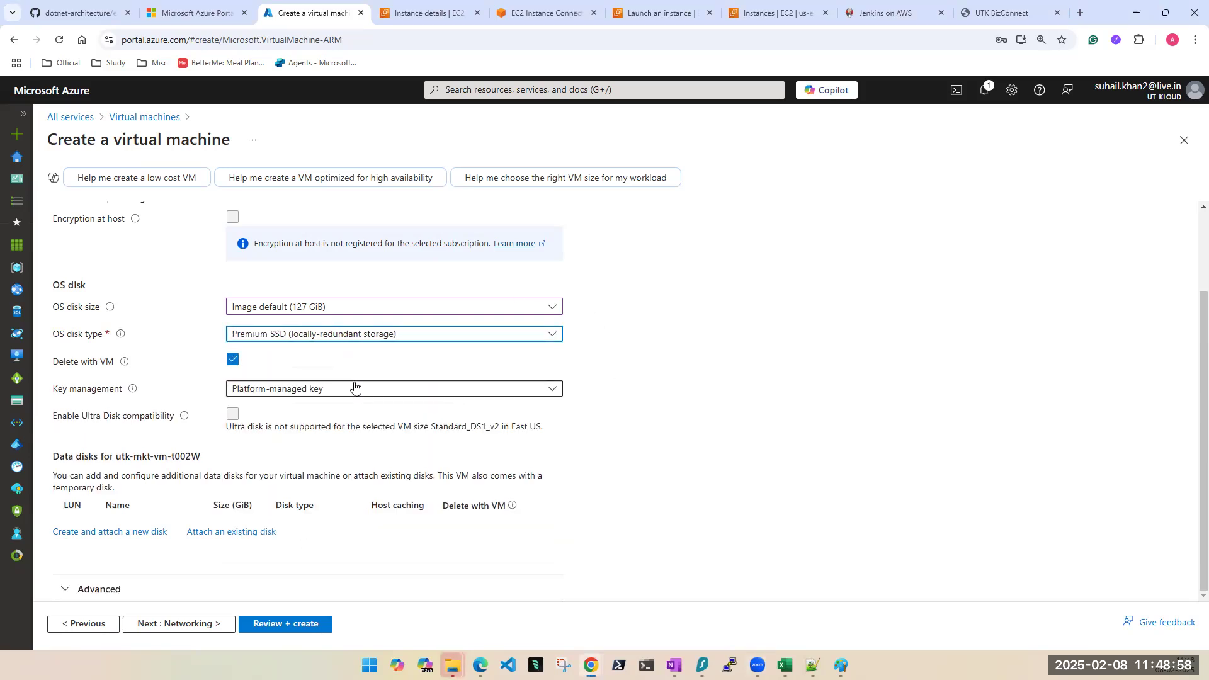
click(356, 340)
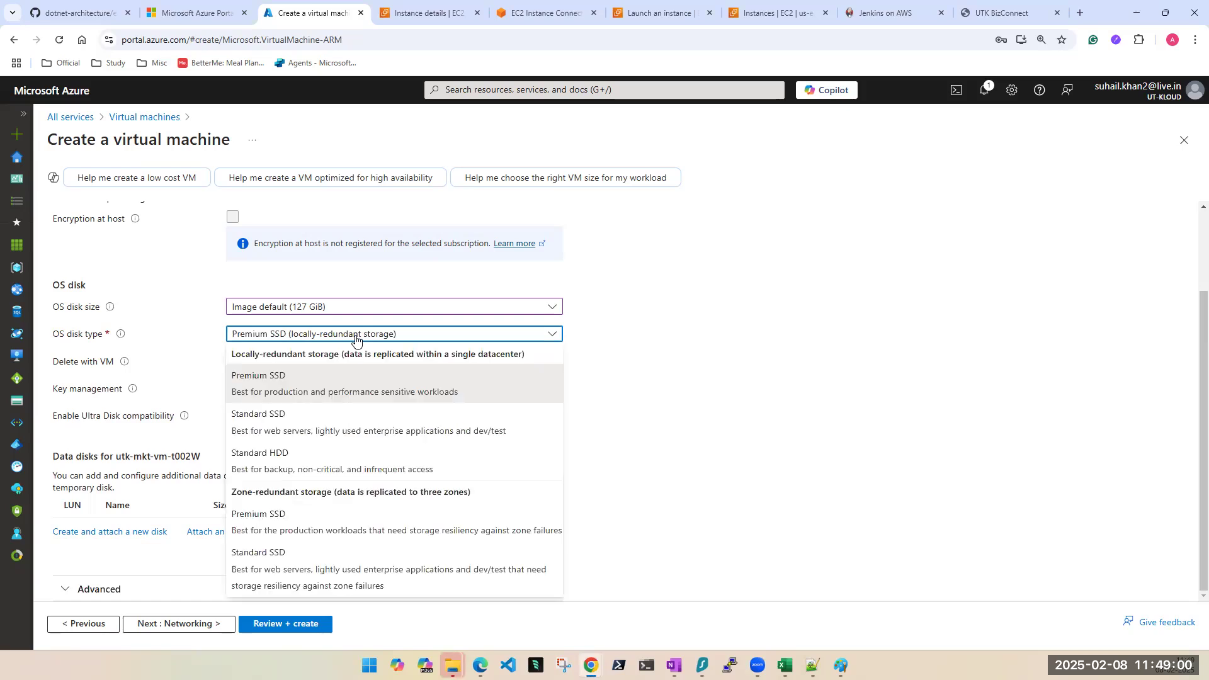
click(287, 462)
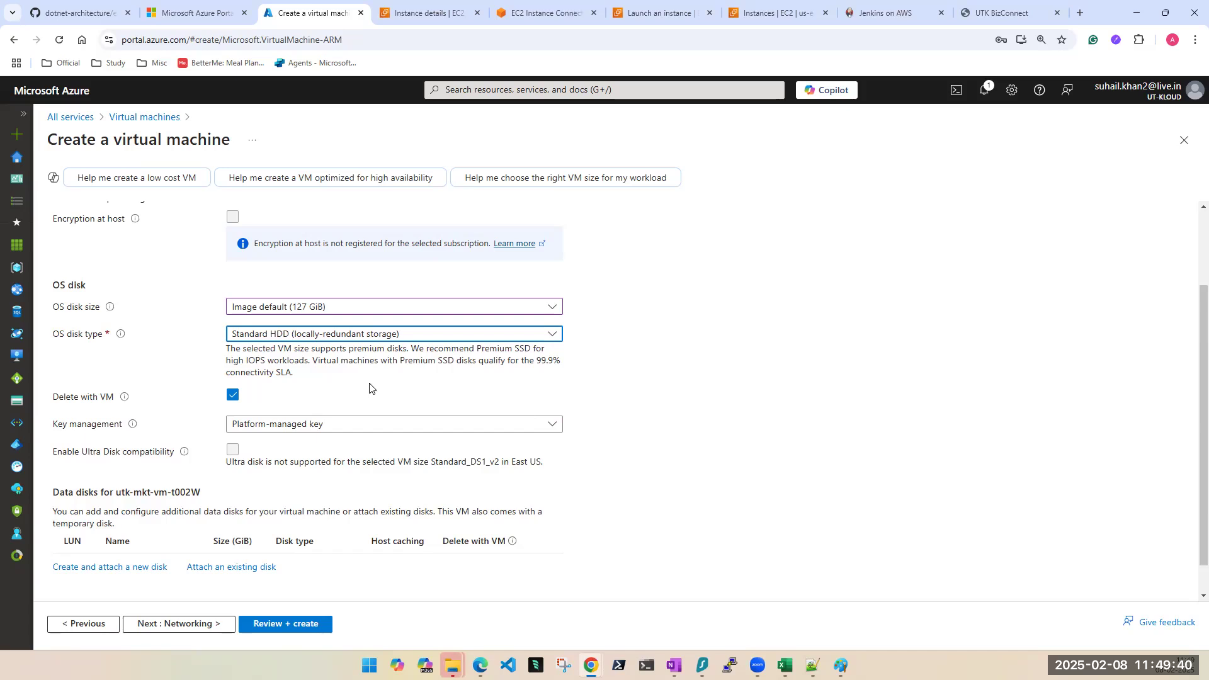
Step: Set the OS disk type to Premium SSD with locally-redundant storage
click(318, 339)
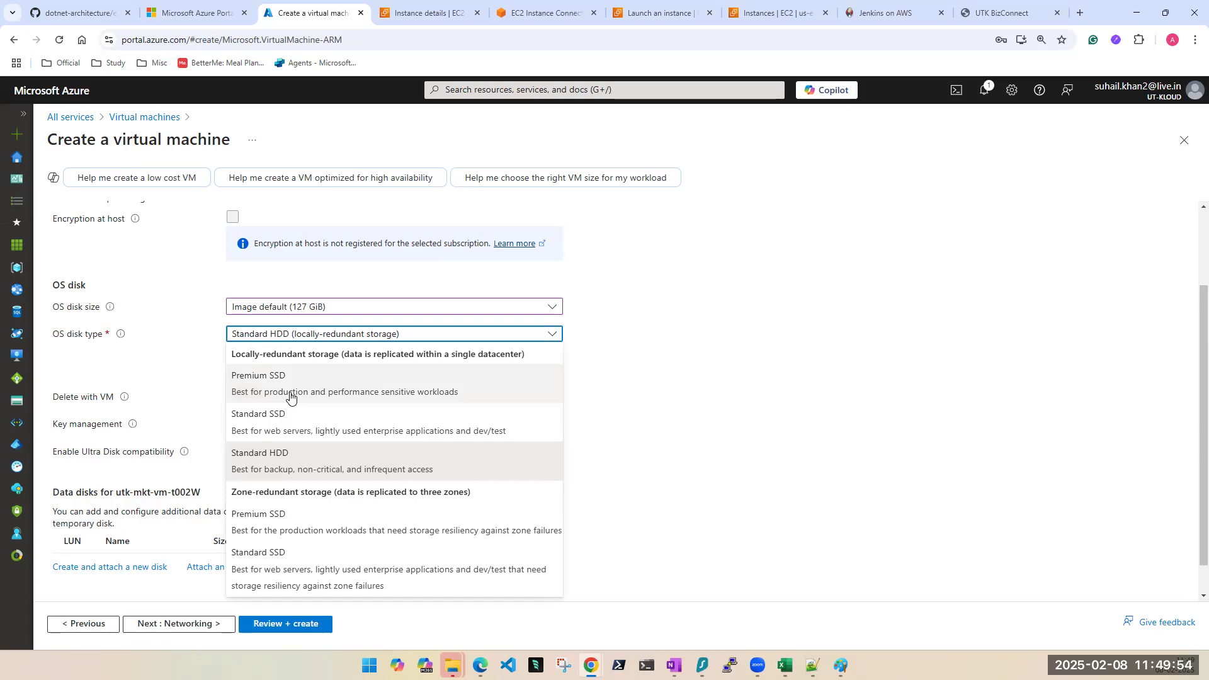
click(338, 396)
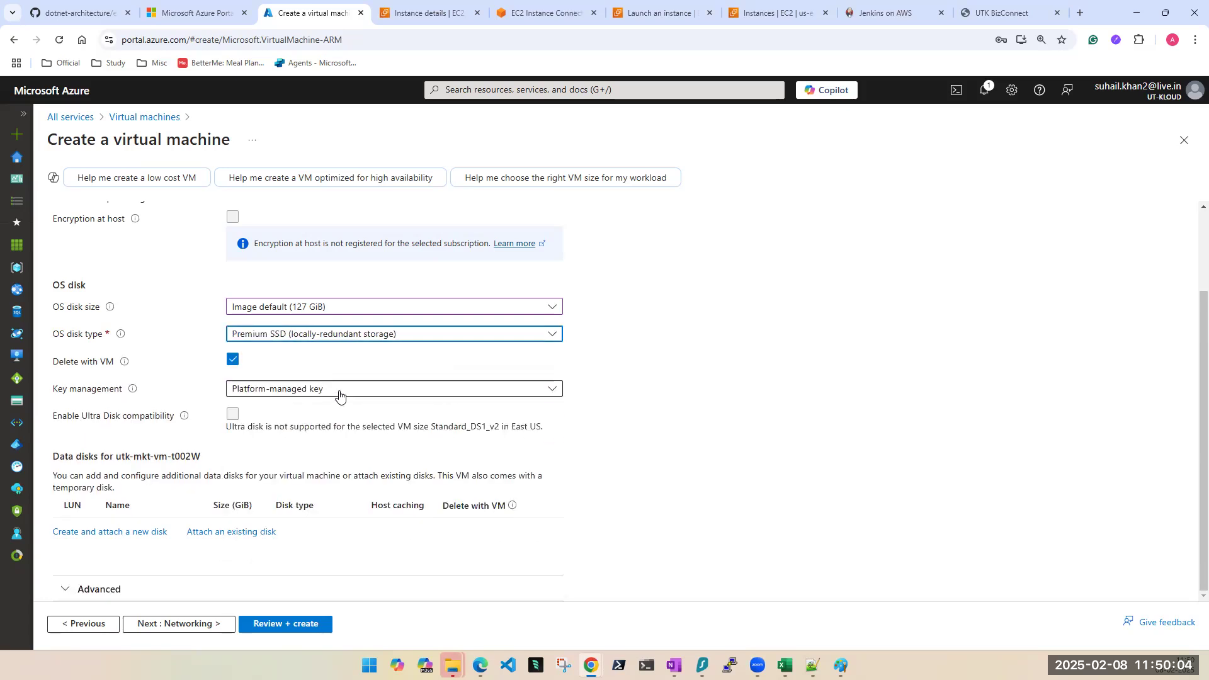
Step: Review the OS disk type options, and look over the UTK BizConnect website's home page
click(354, 342)
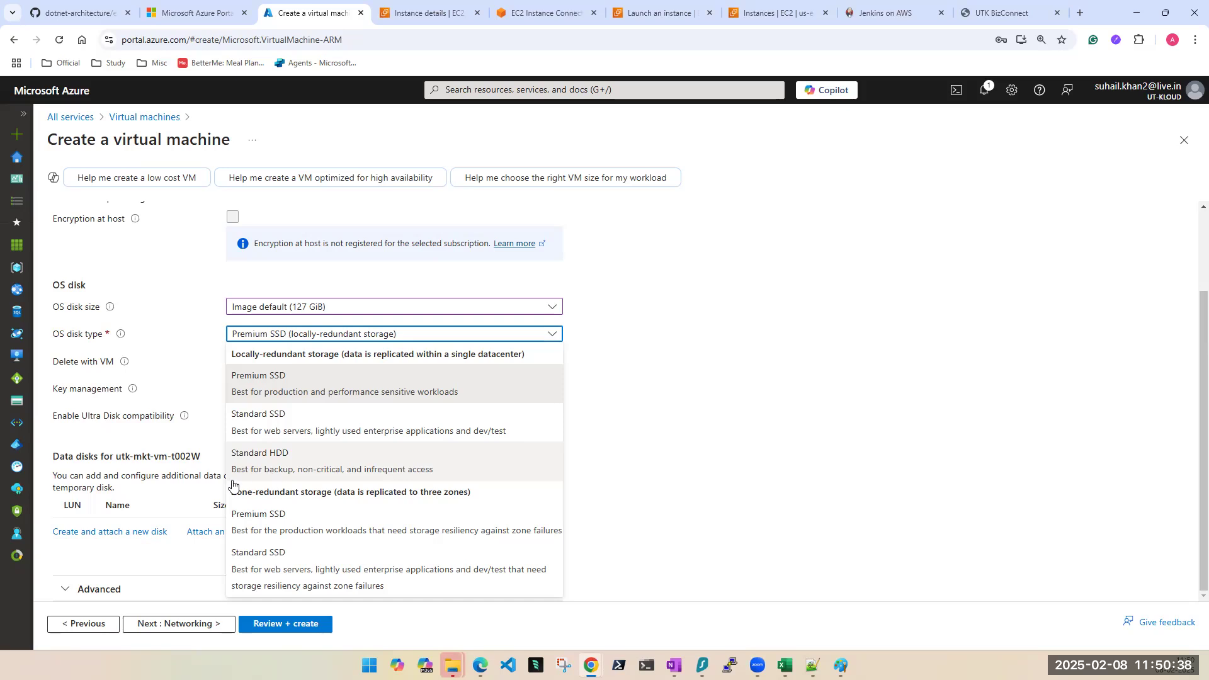
click(1006, 9)
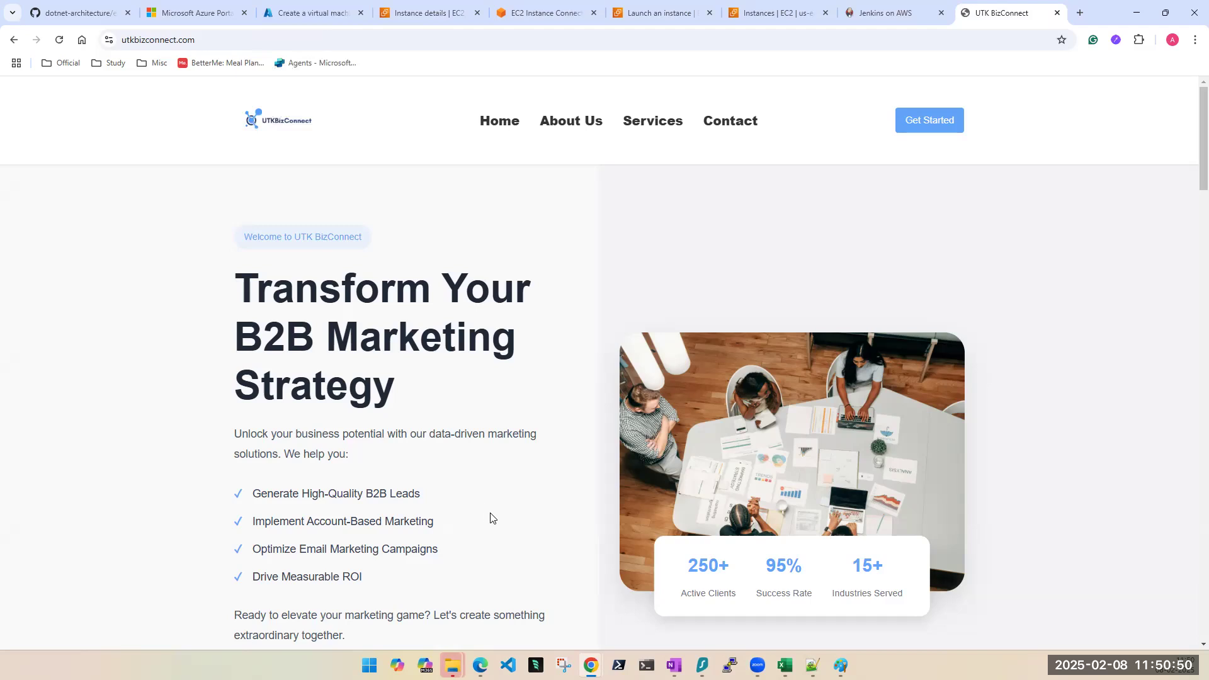
scroll(492, 517, down, 3)
scroll(492, 517, down, 3)
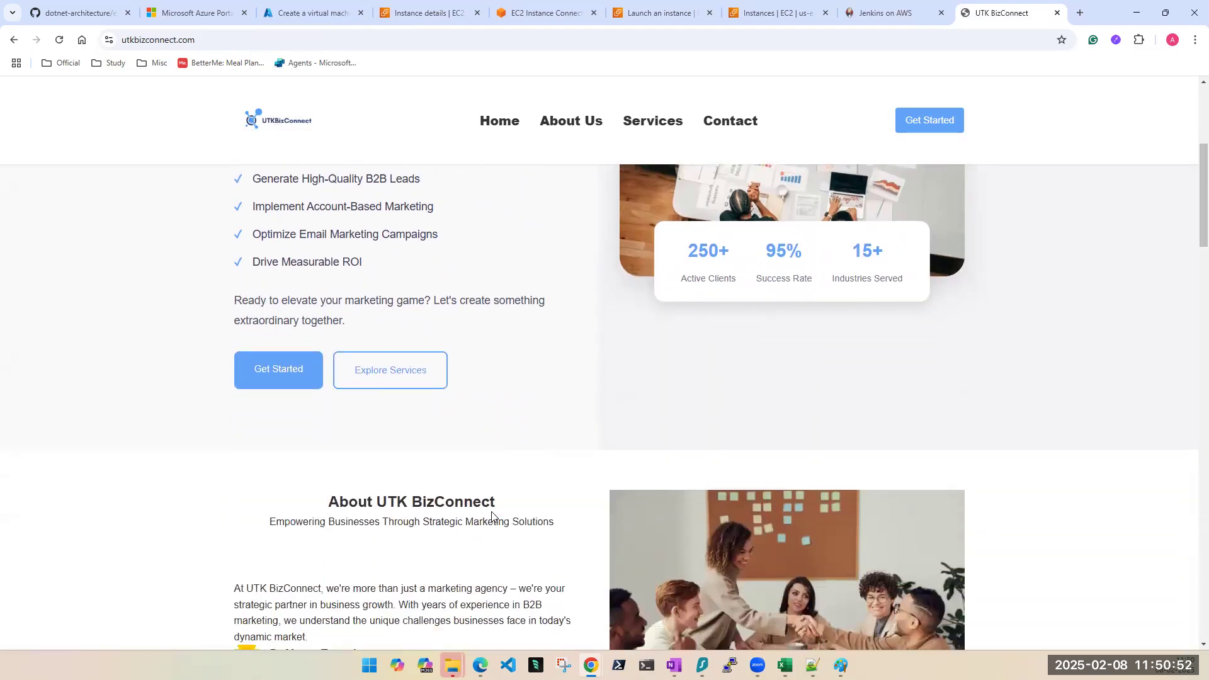
scroll(500, 553, up, 6)
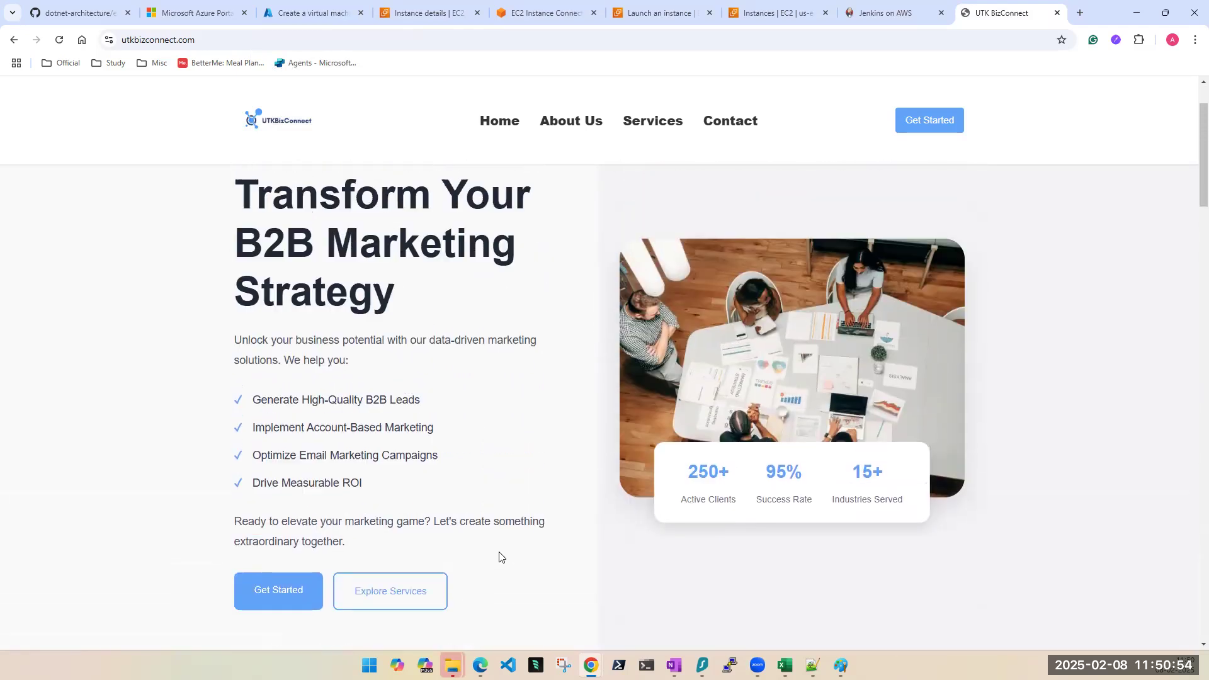
Step: Return to the virtual machine's disk settings, set the OS disk type to locally-redundant Standard HDD, and review the available types
click(315, 15)
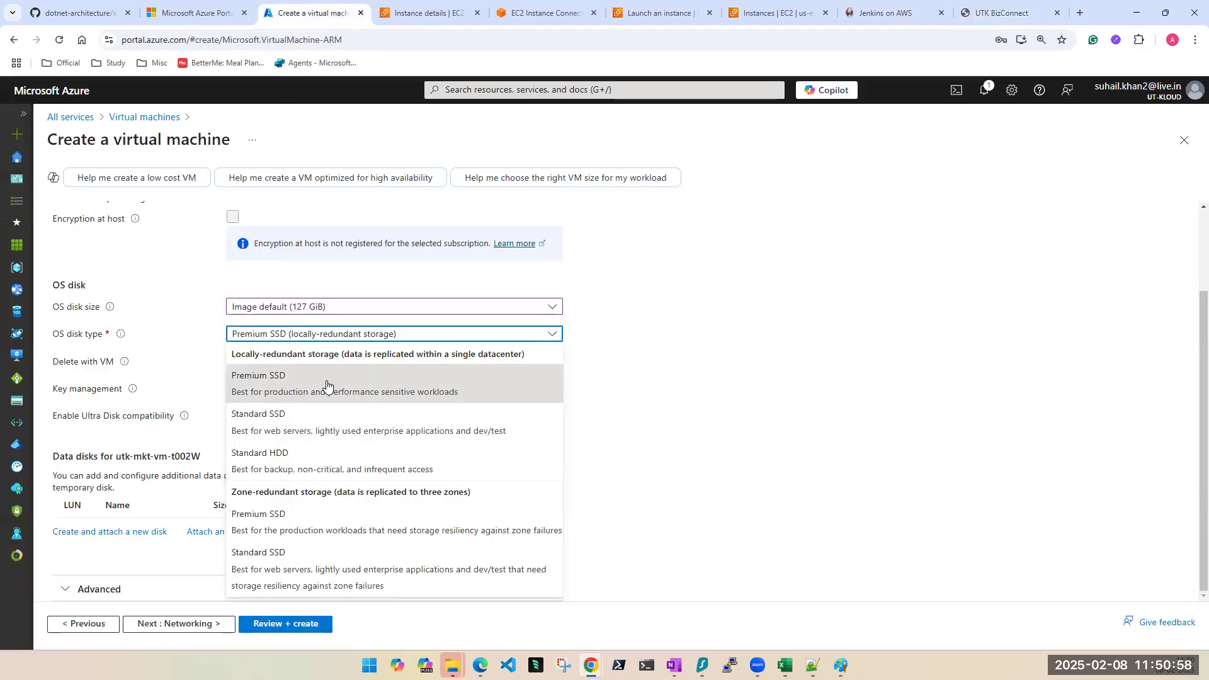
click(292, 468)
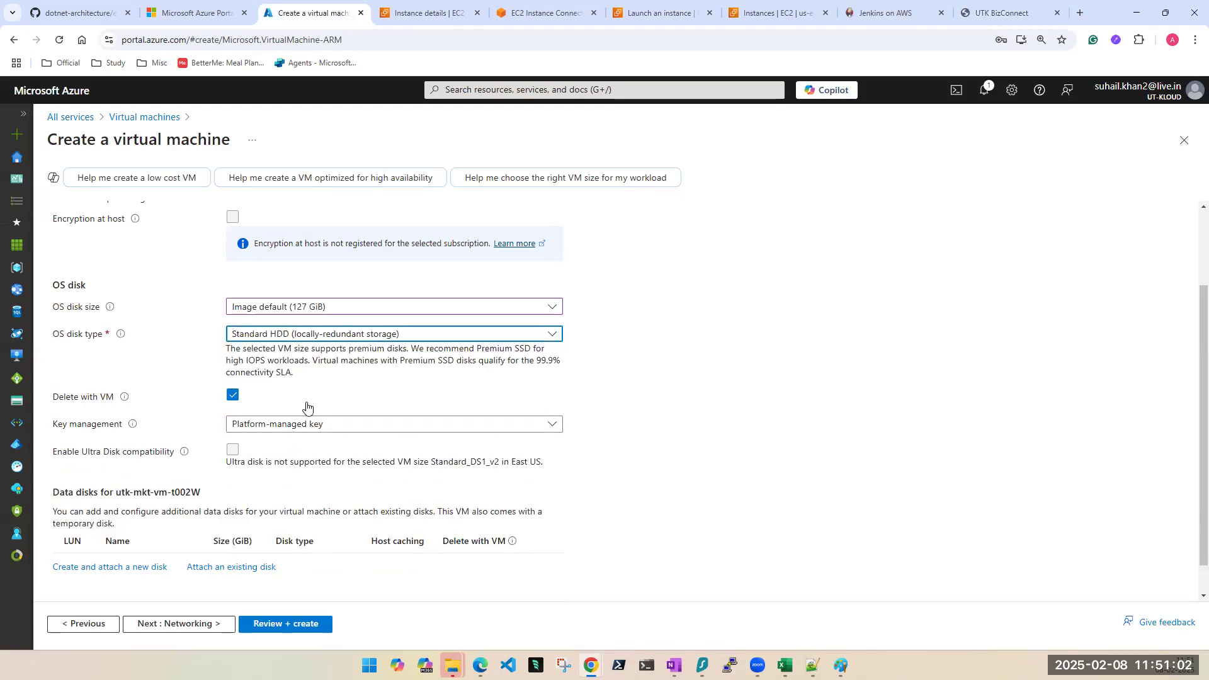
click(316, 338)
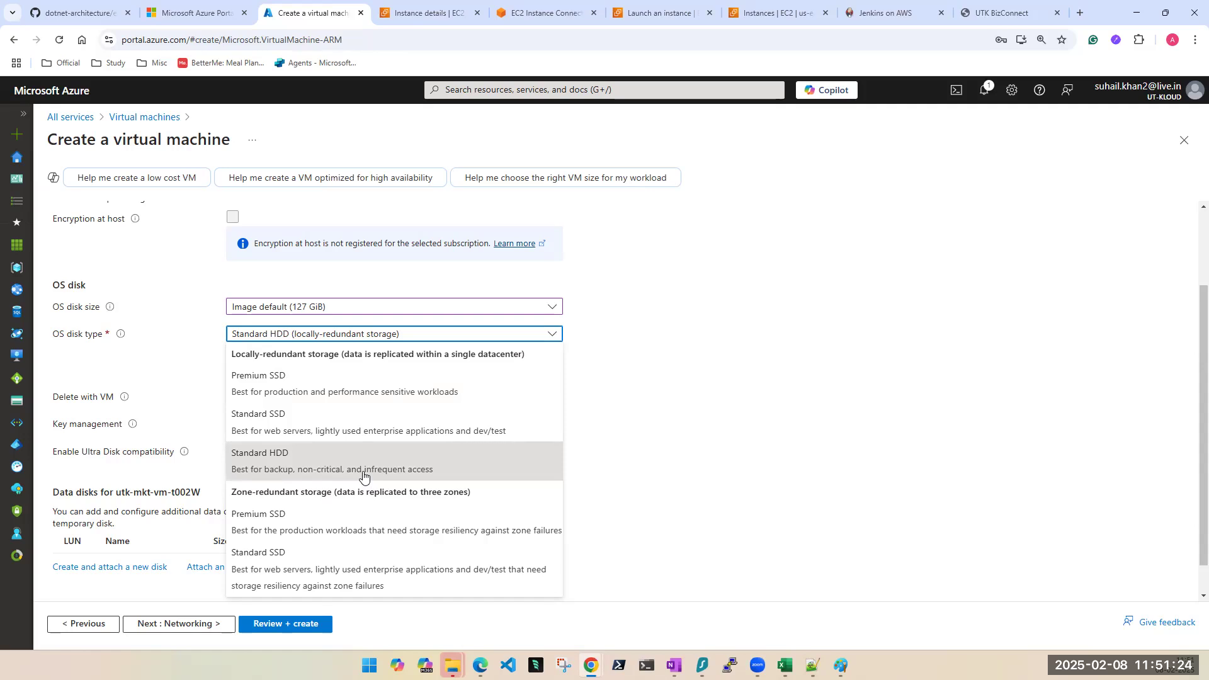
click(879, 479)
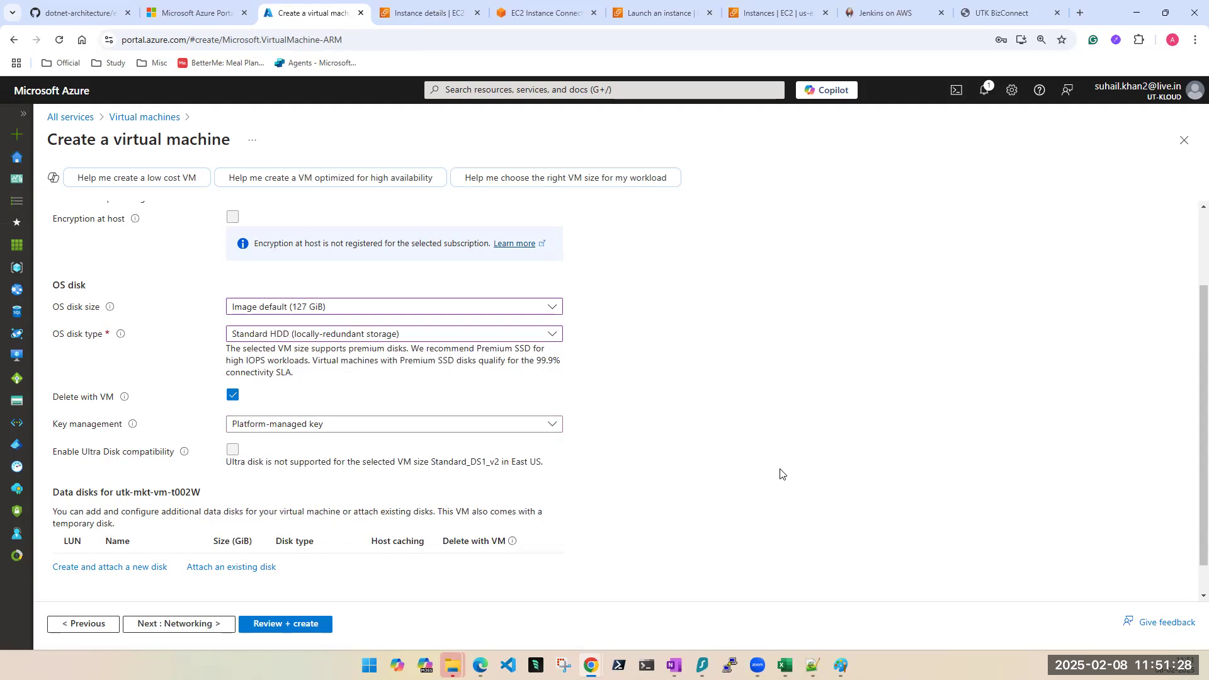
click(487, 335)
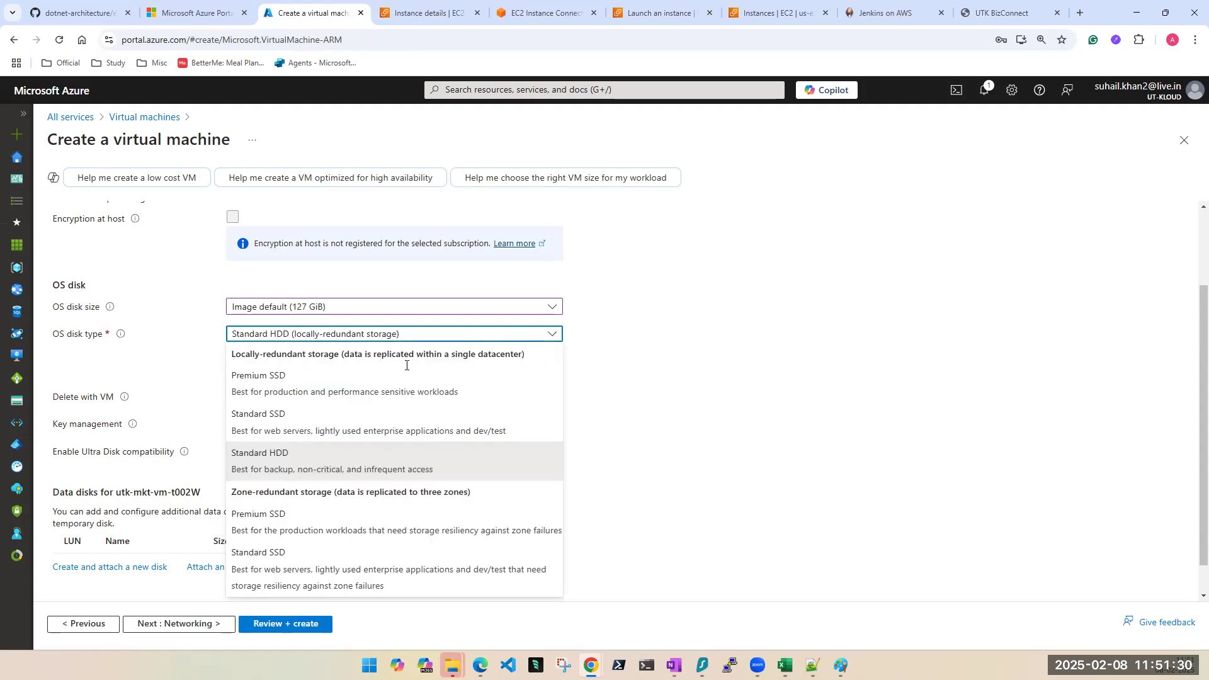
click(818, 465)
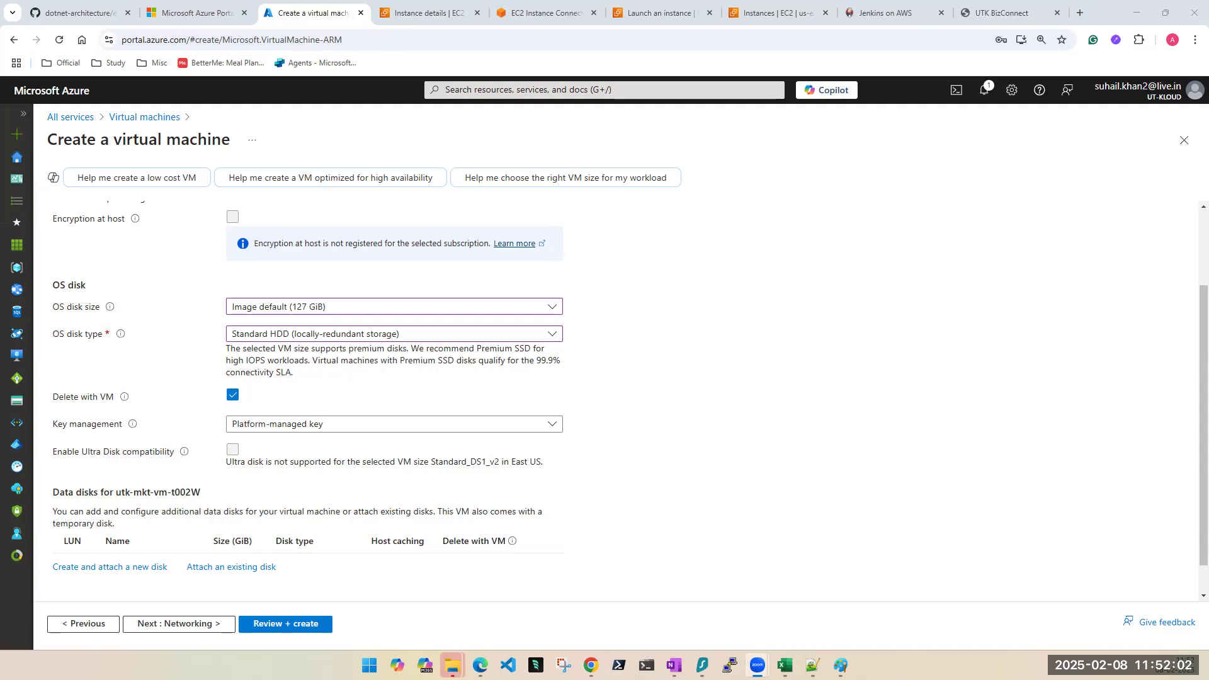
click(841, 385)
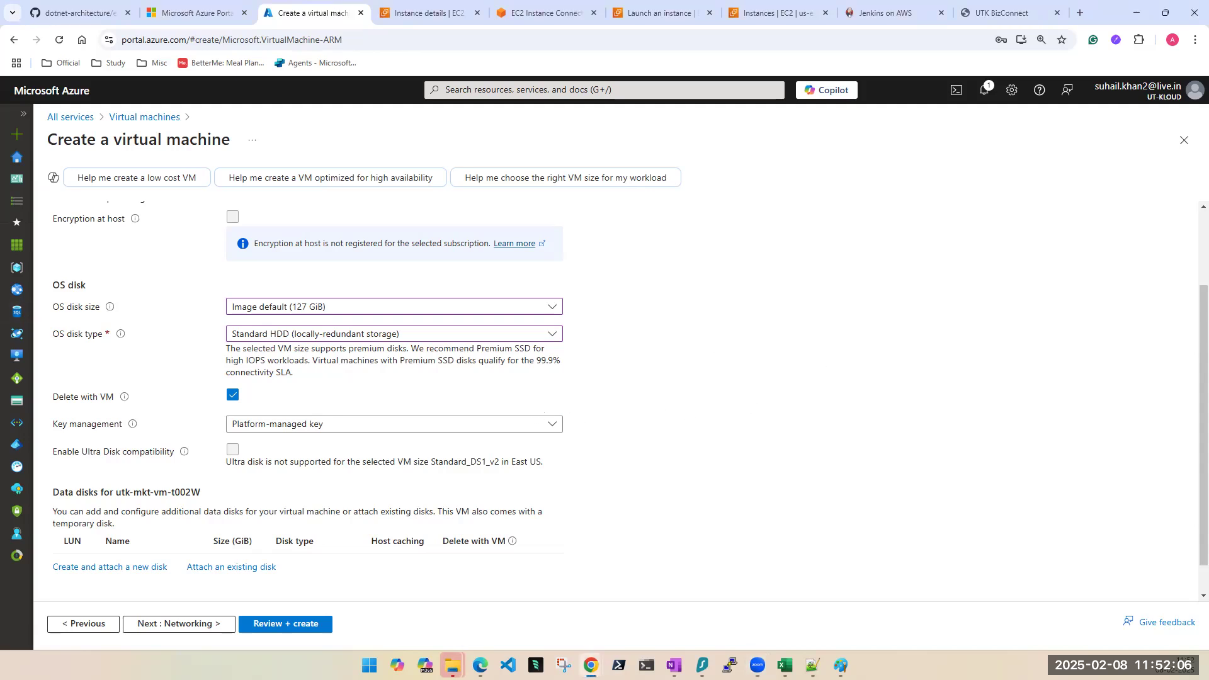
Step: Compare the OS disk section with the Data disks section, highlighting each section's heading
scroll(567, 434, down, 1)
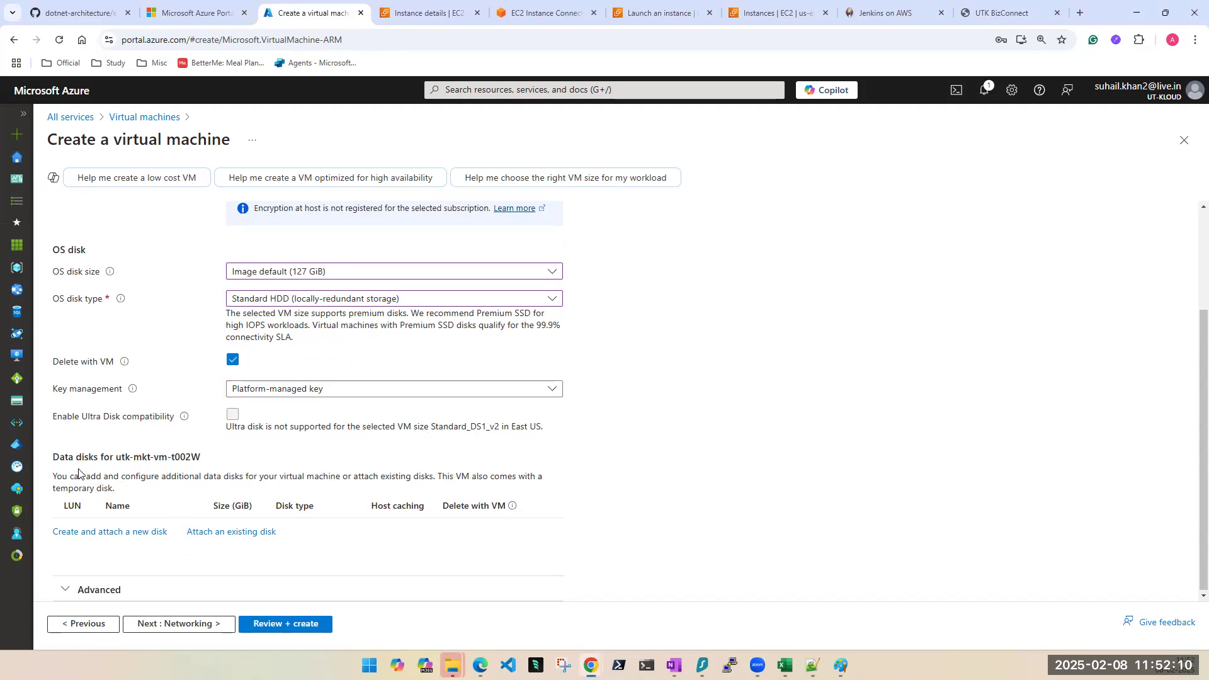
drag(56, 454, 105, 457)
drag(55, 252, 87, 251)
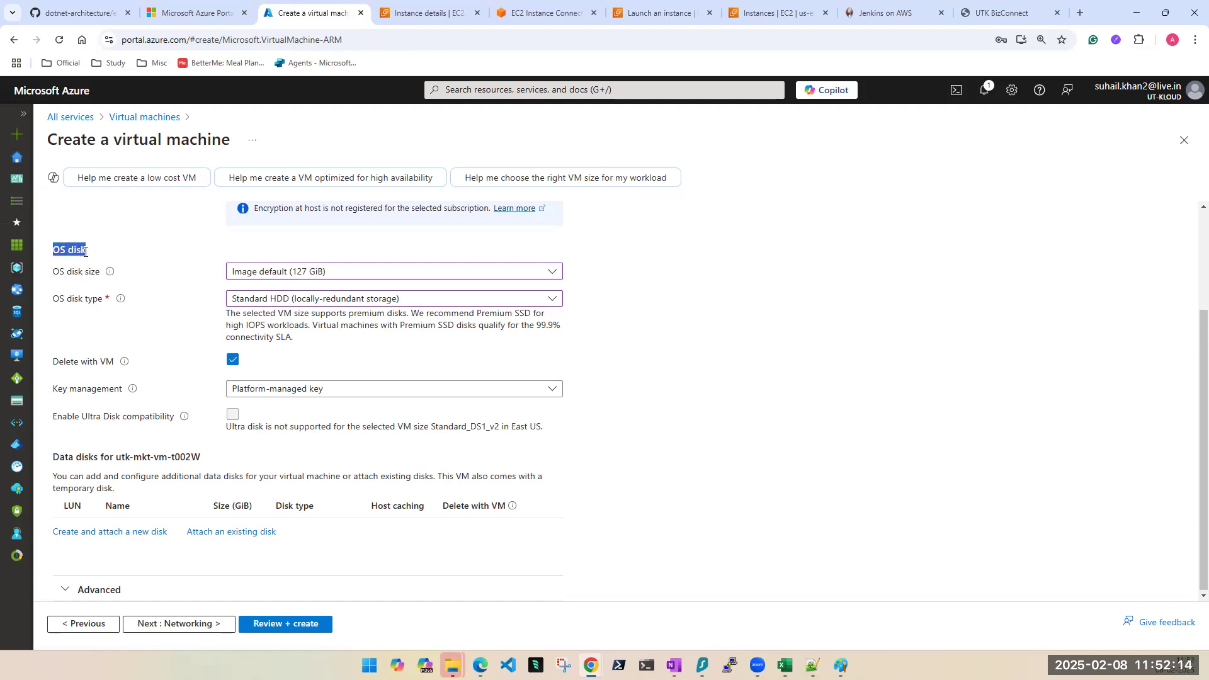
drag(54, 457, 101, 460)
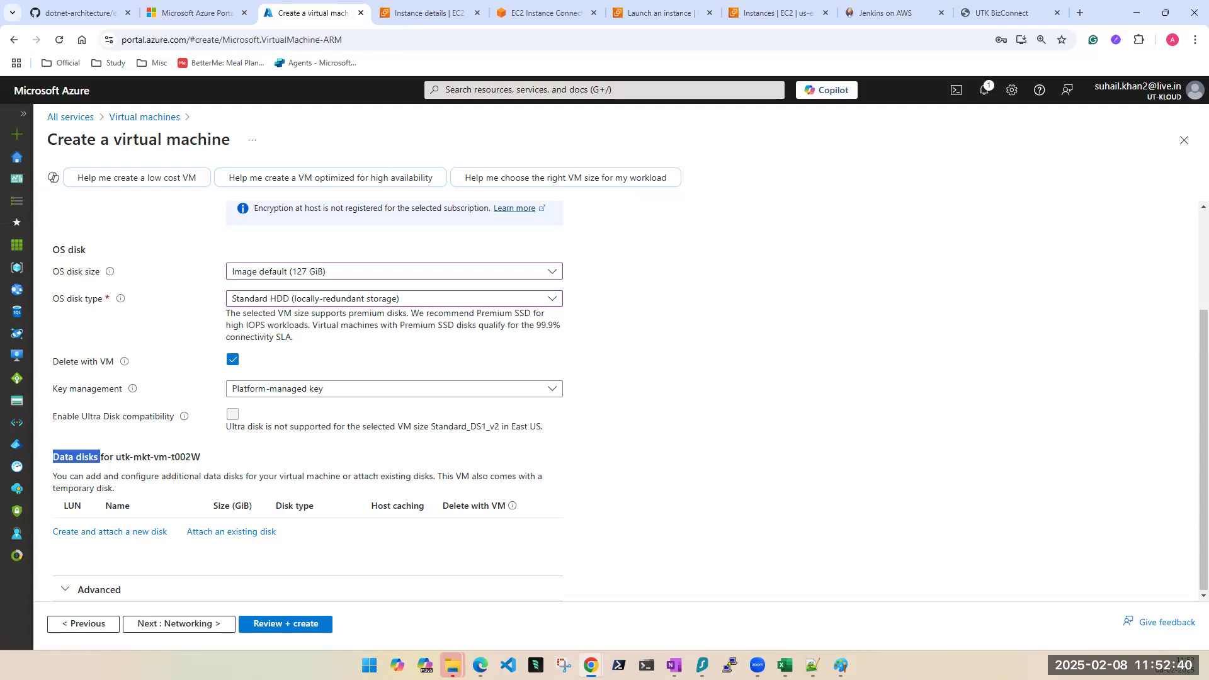
Step: Switch to File Explorer, maximize This PC, and examine the local drives, looking inside SOFTWARE and STUDY (E:) and returning to the drive list
mouse_move(453, 666)
click(508, 618)
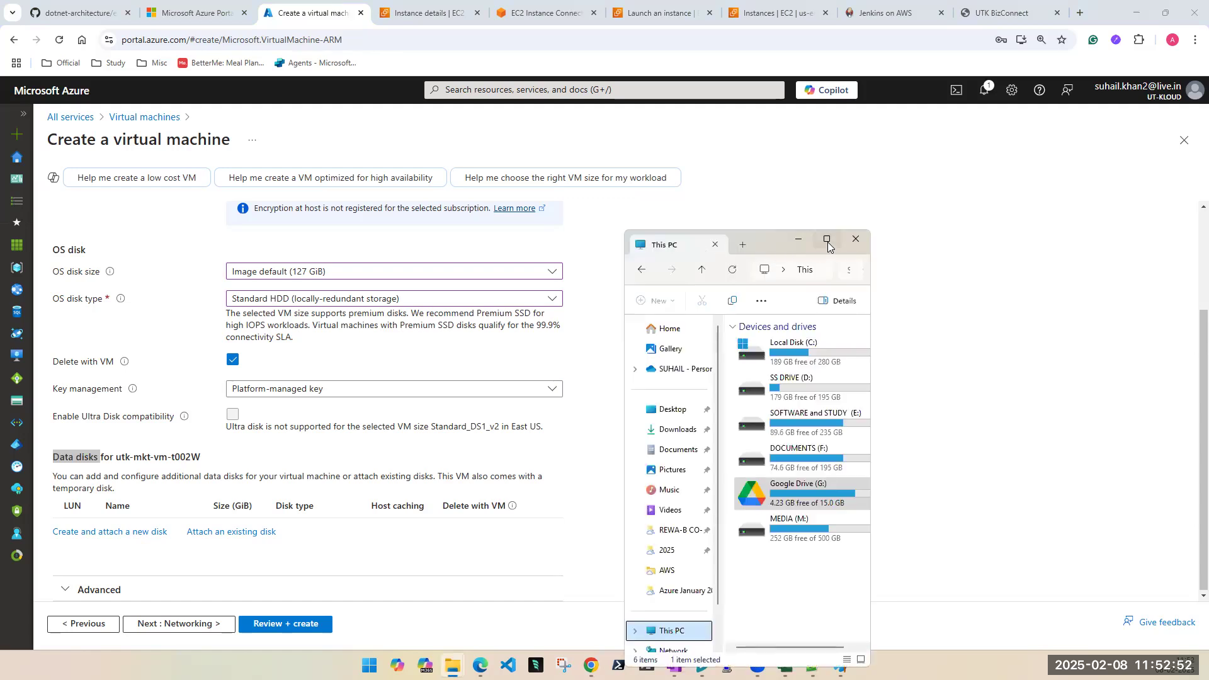
click(822, 237)
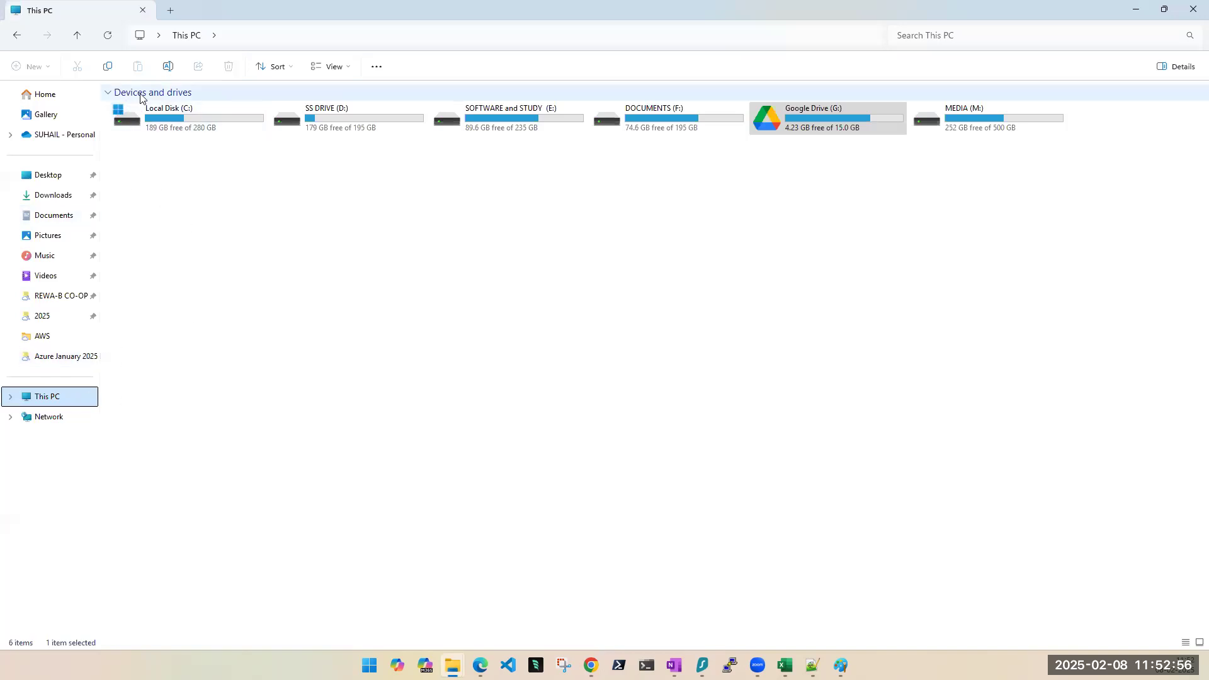
click(175, 123)
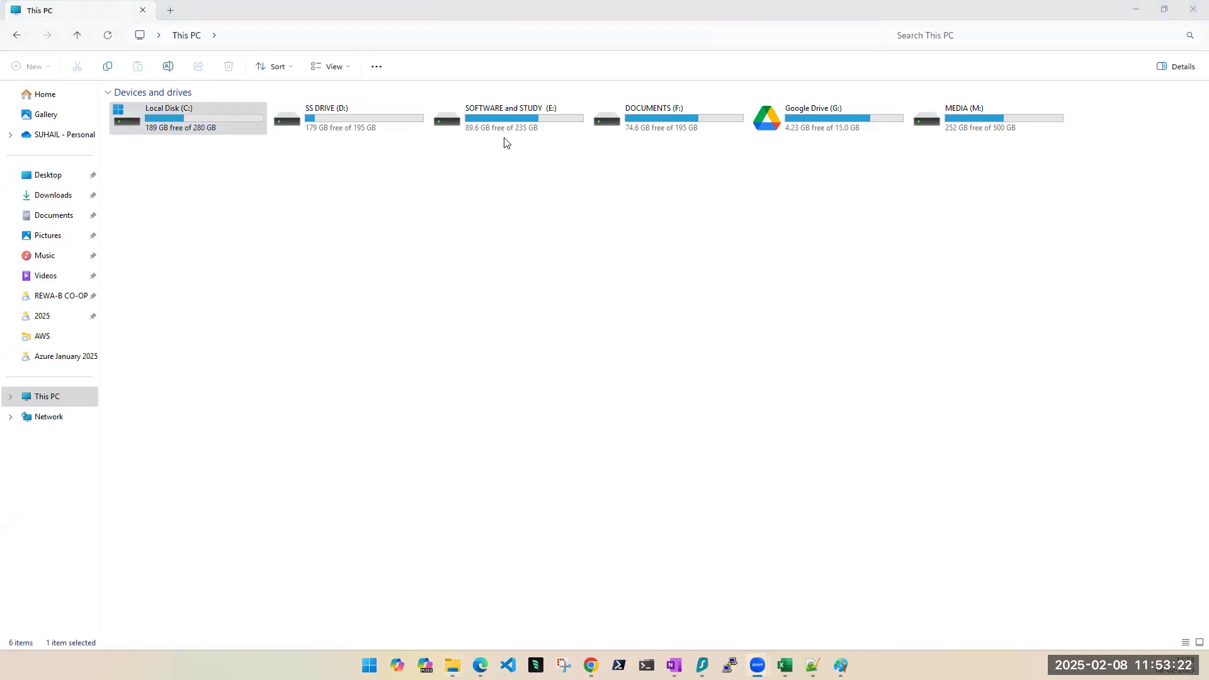
click(467, 126)
double_click(467, 126)
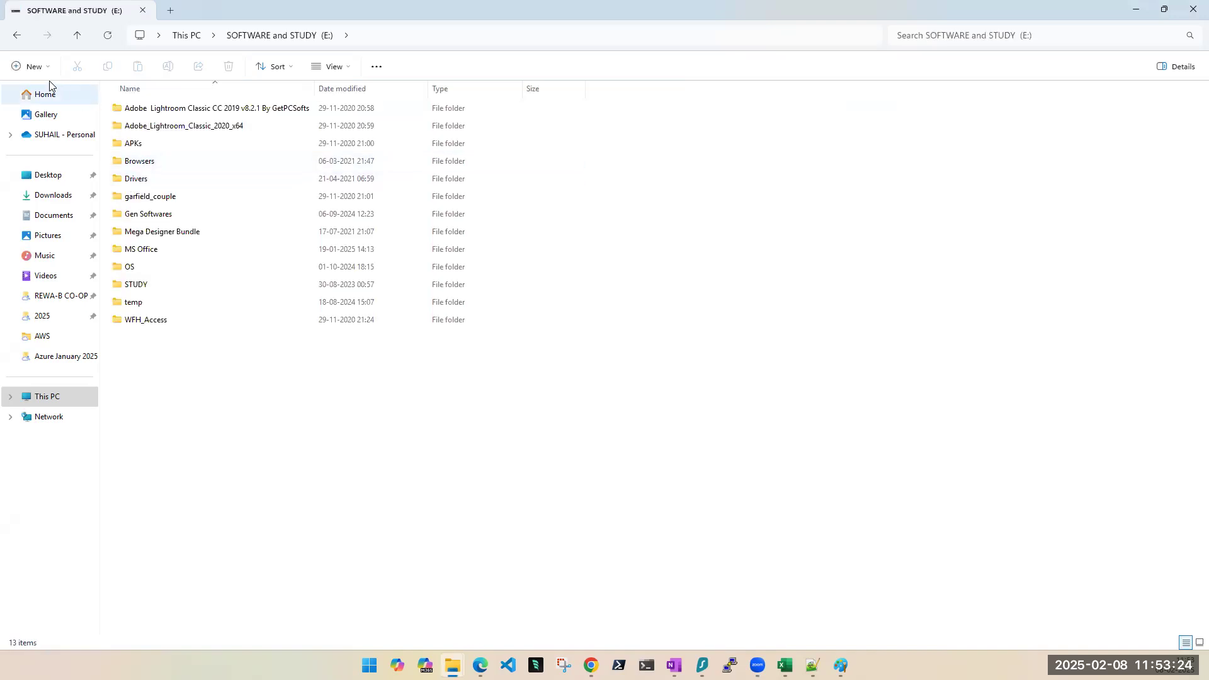
click(79, 35)
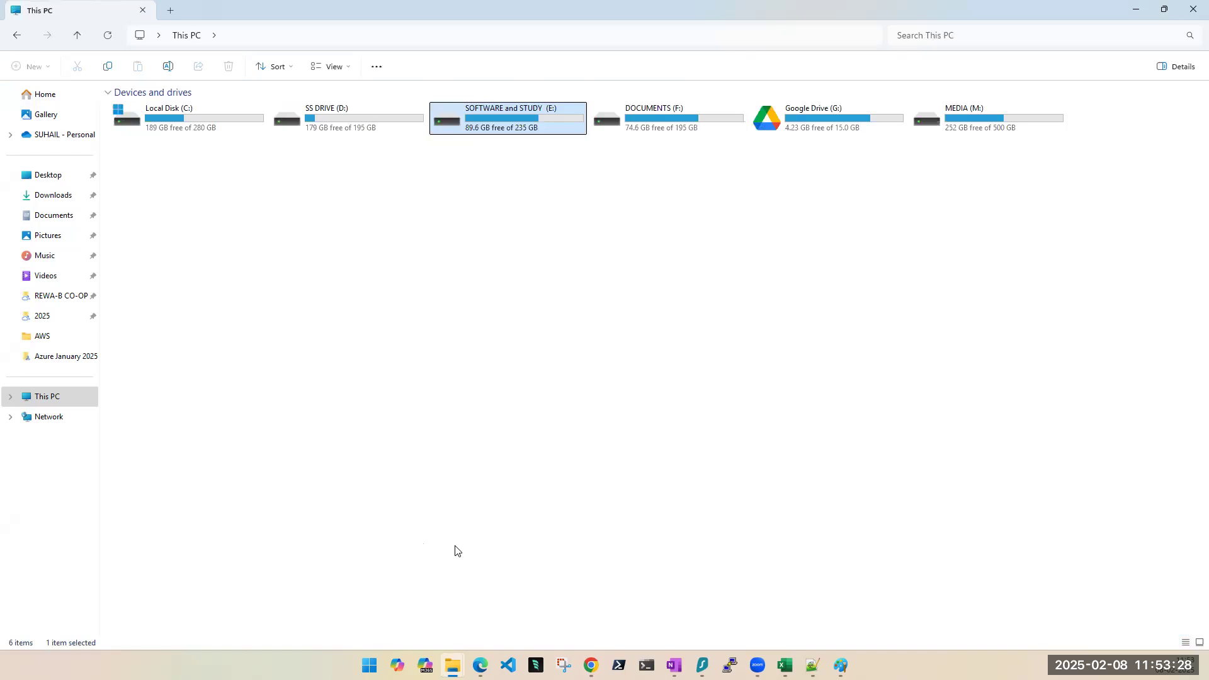
Step: Launch Disk Management from PowerShell by running diskmgmt.msc
click(620, 665)
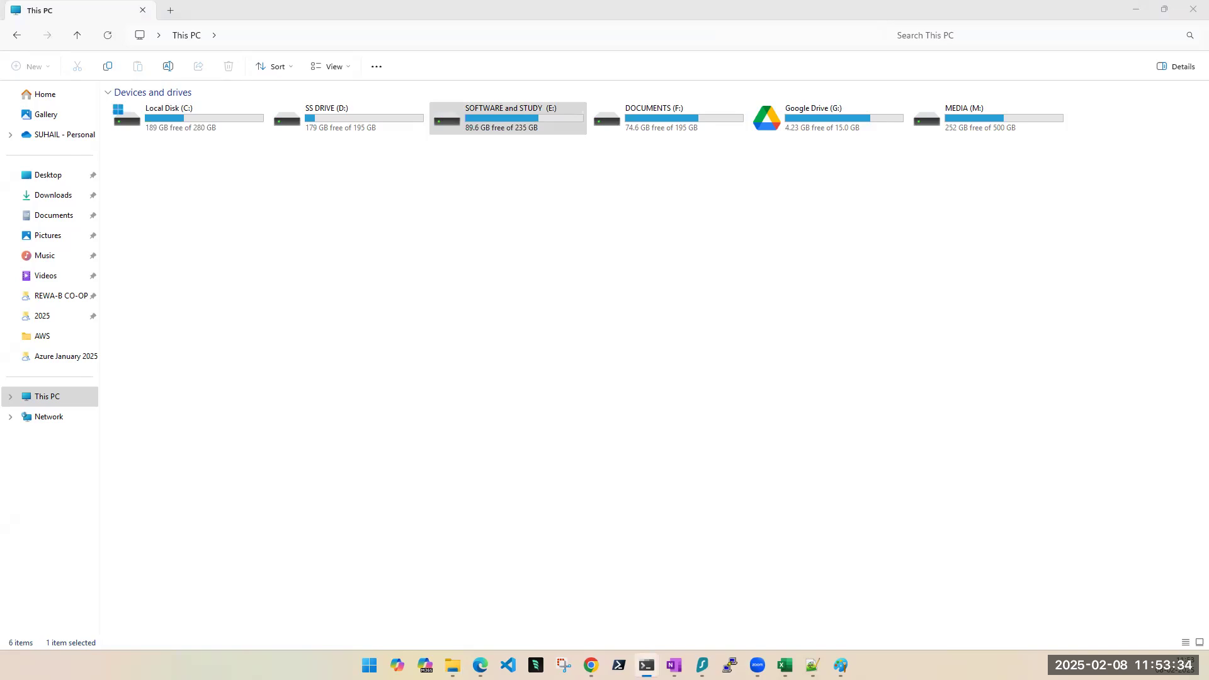
text(diskmgmt)
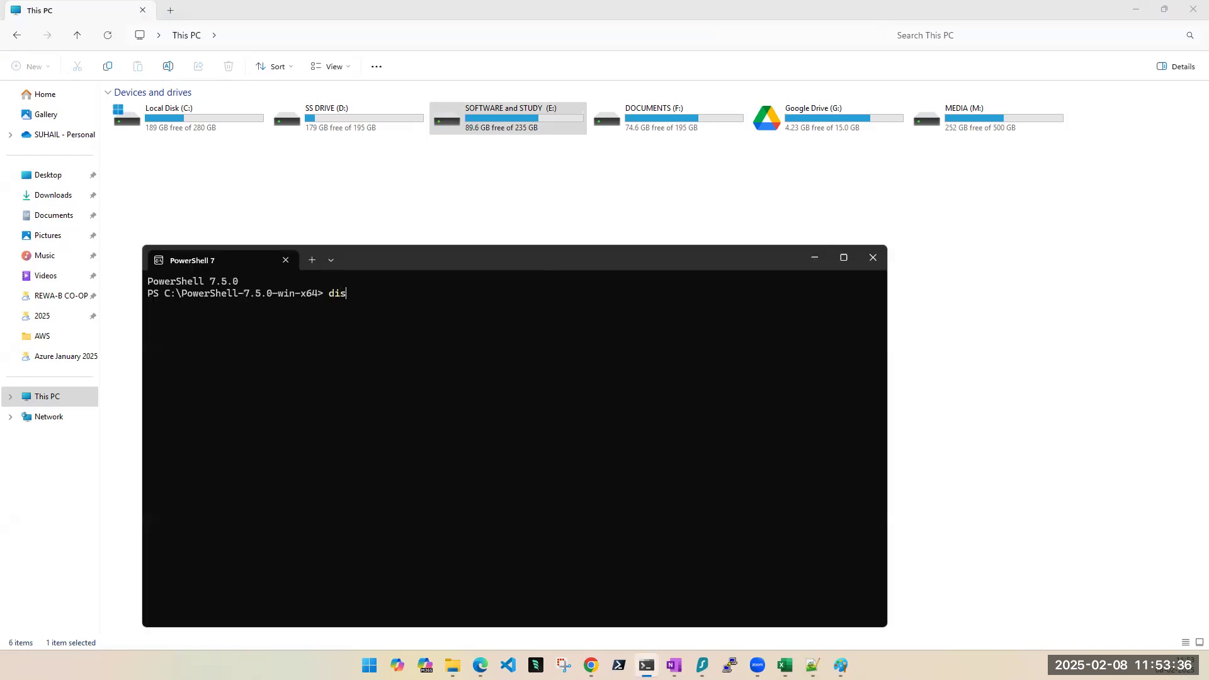
text(.msc)
key(Return)
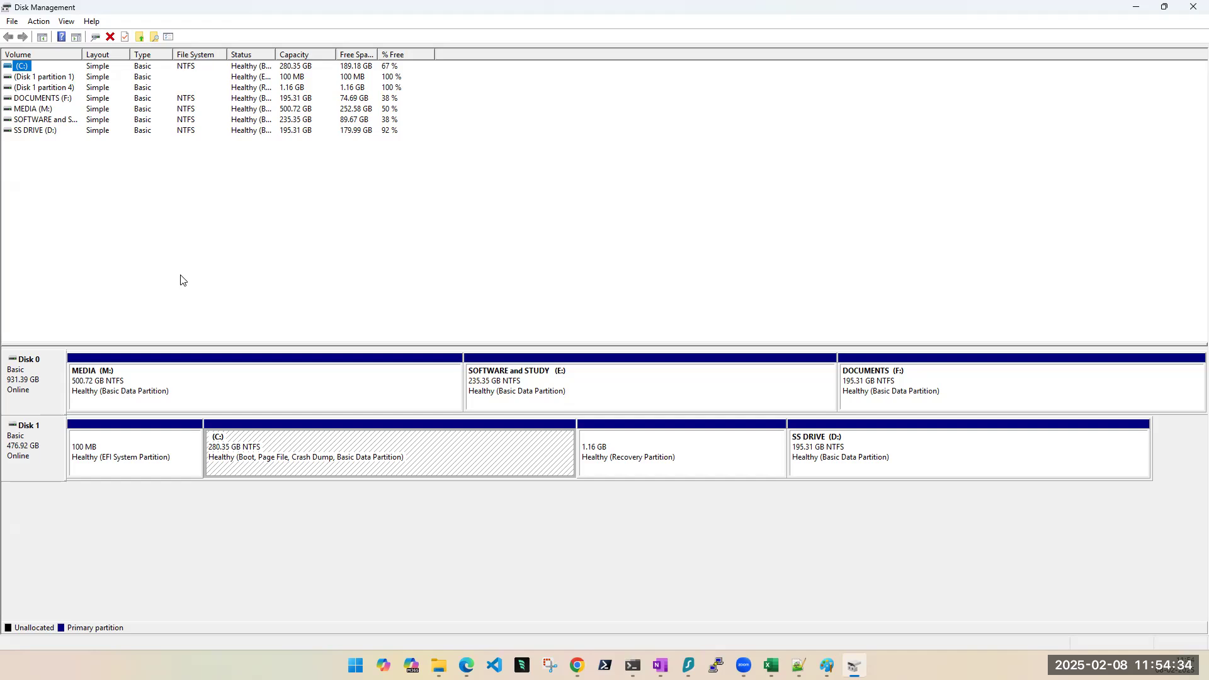
Step: Examine Disk 0 and Disk 1 and the partitions on Disk 1, including C:, the recovery partition and SS DRIVE (D:)
click(37, 391)
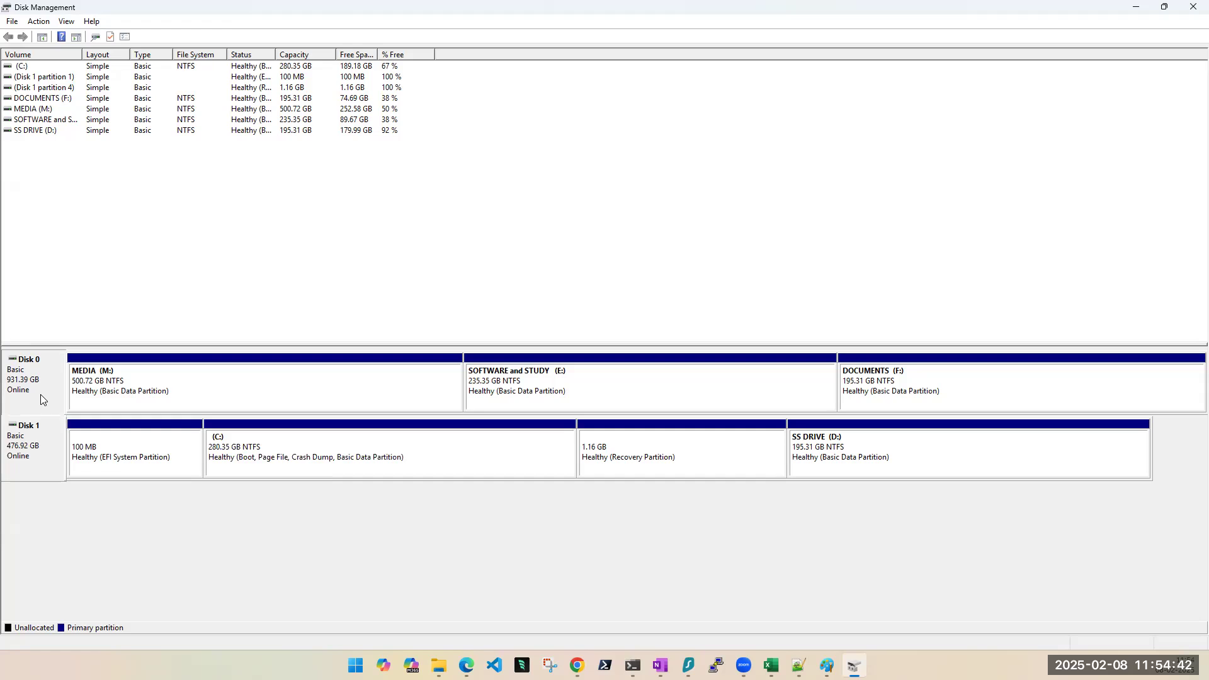
click(309, 458)
click(614, 451)
click(885, 447)
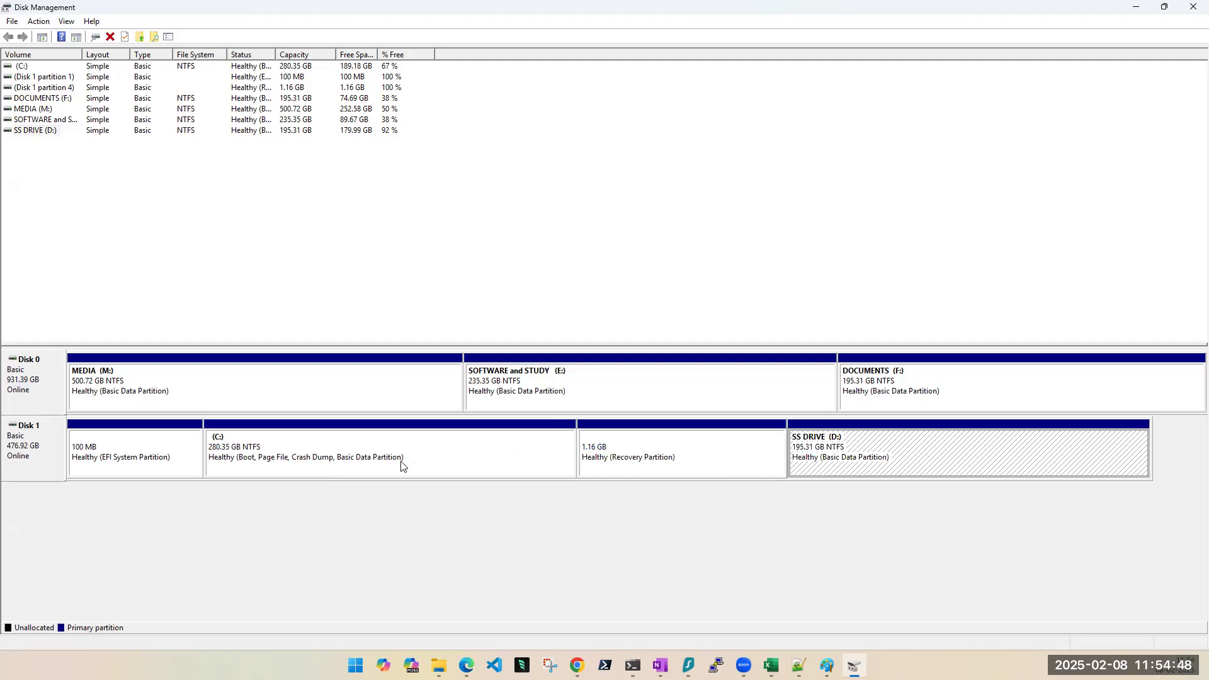
click(33, 381)
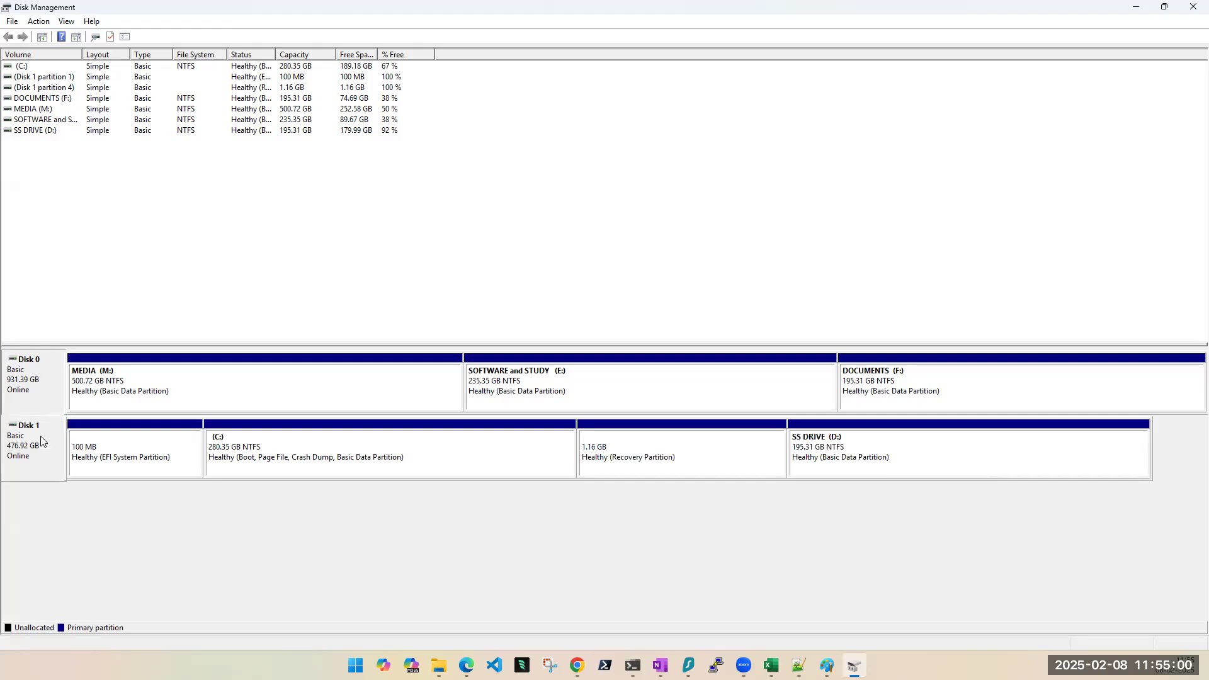
click(42, 392)
click(32, 453)
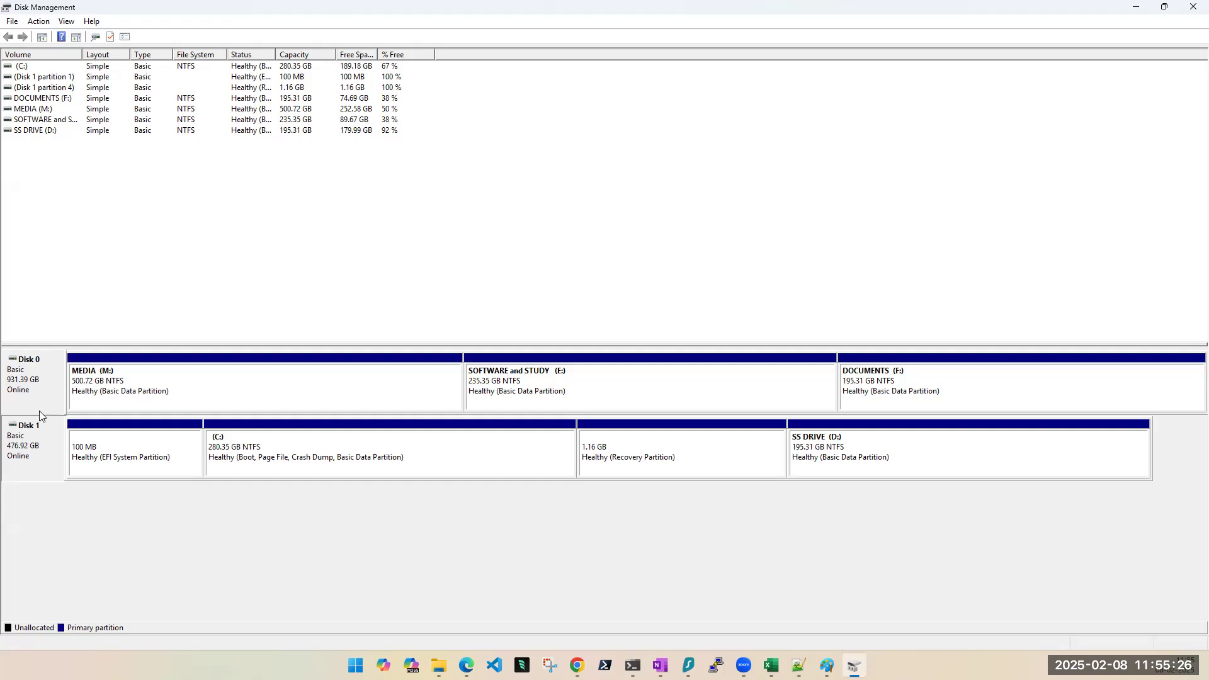
click(36, 390)
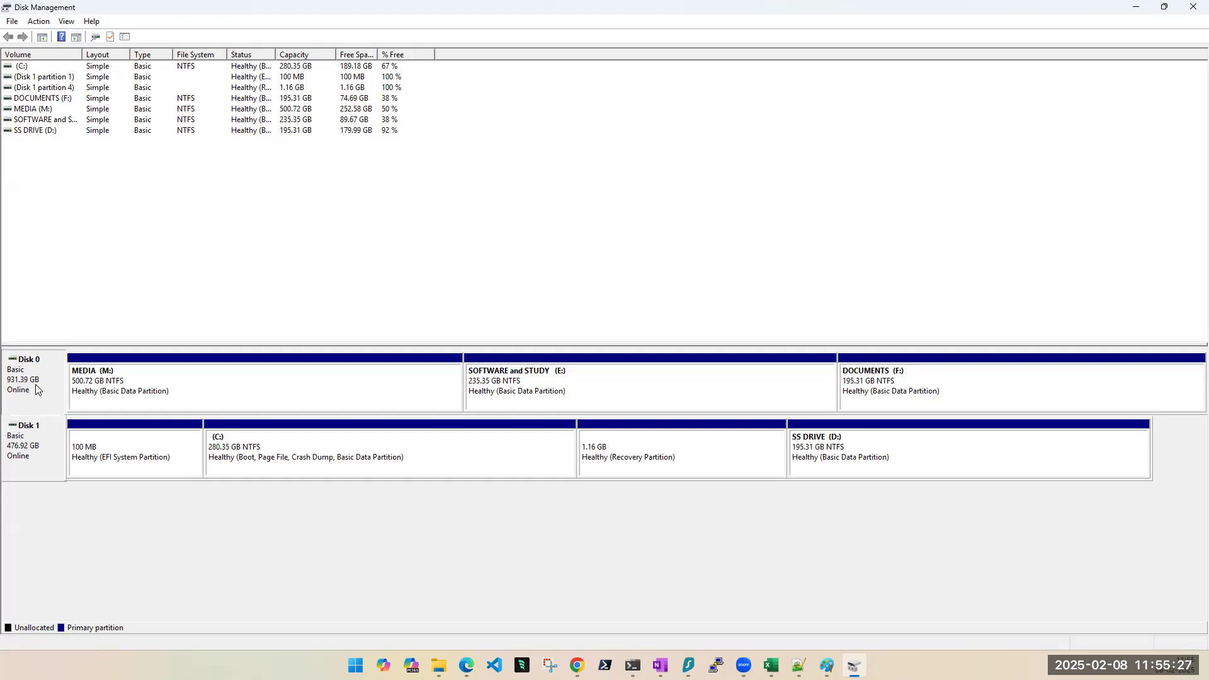
click(41, 441)
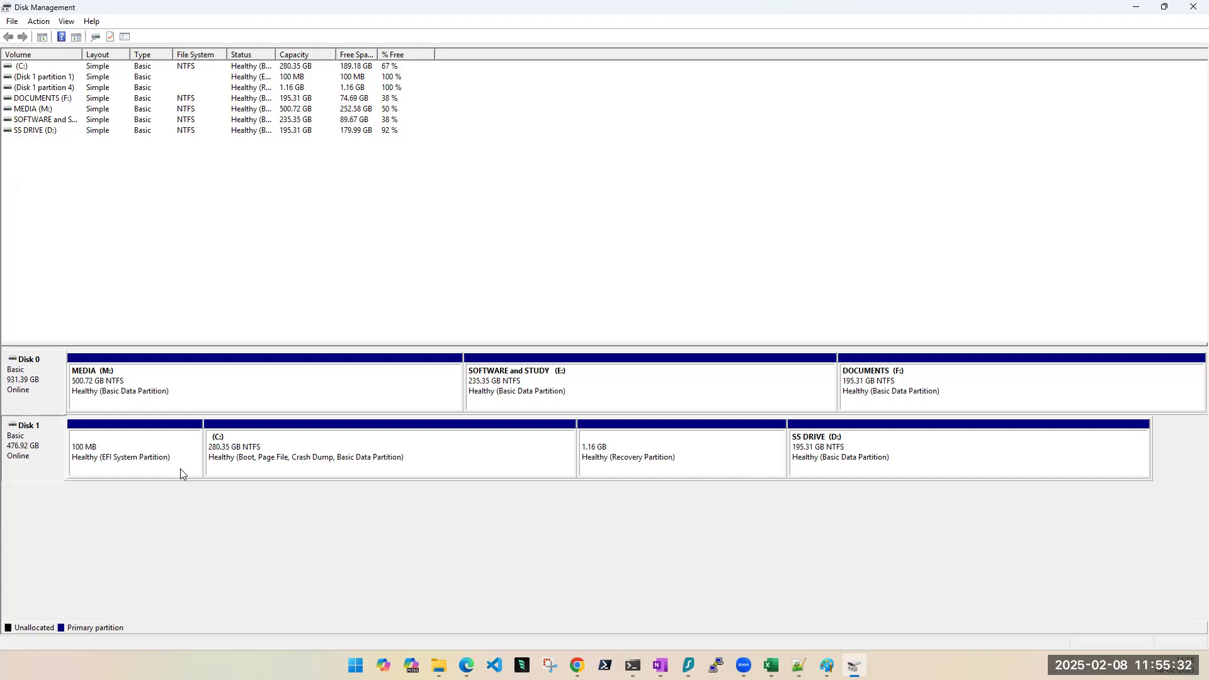
click(277, 453)
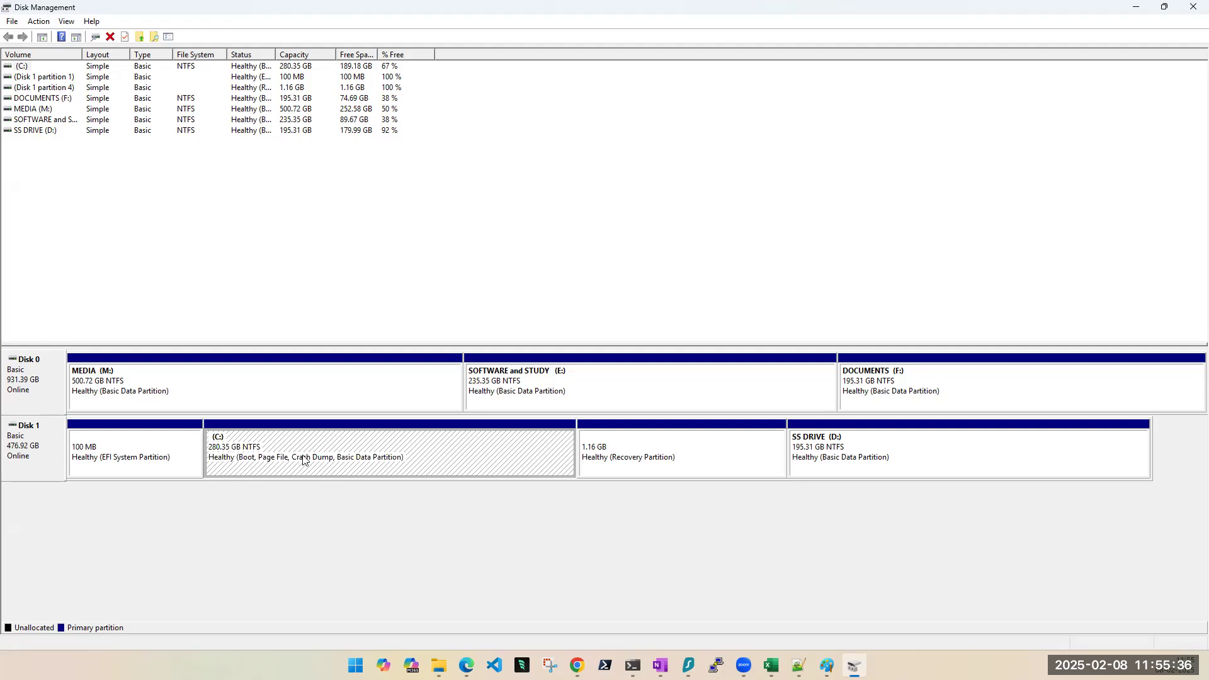
click(881, 452)
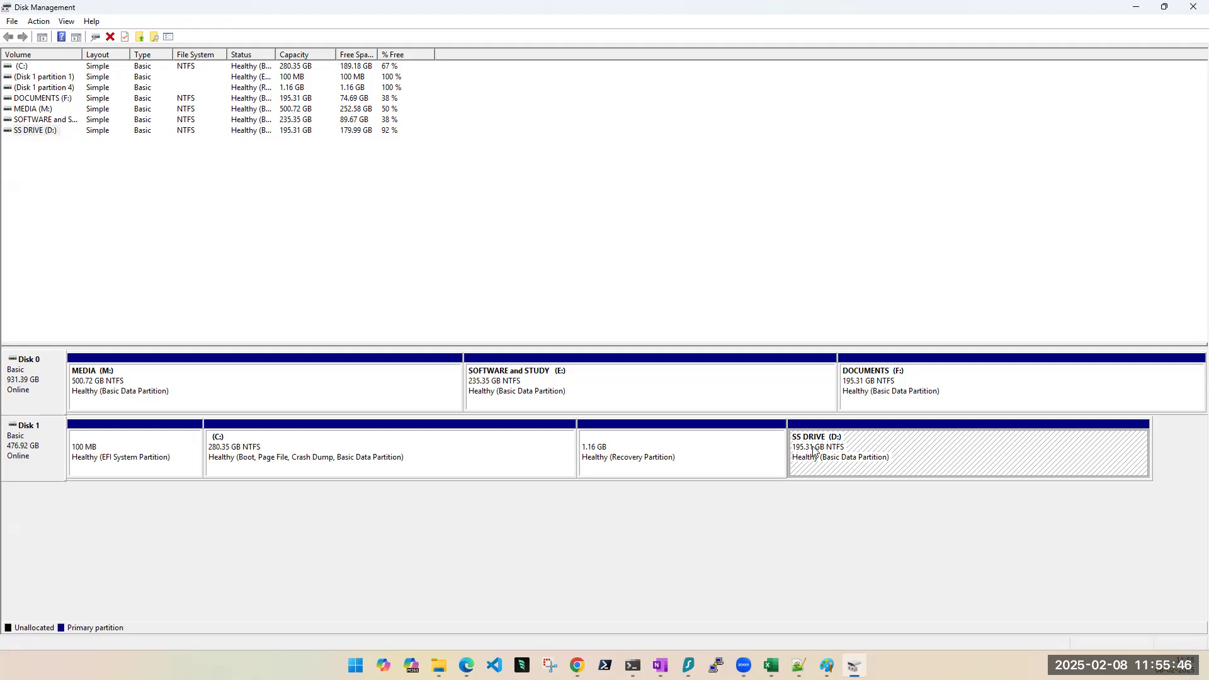
Step: Open the properties of Disk 0 and examine its policies, volumes, details, events and general information
click(48, 378)
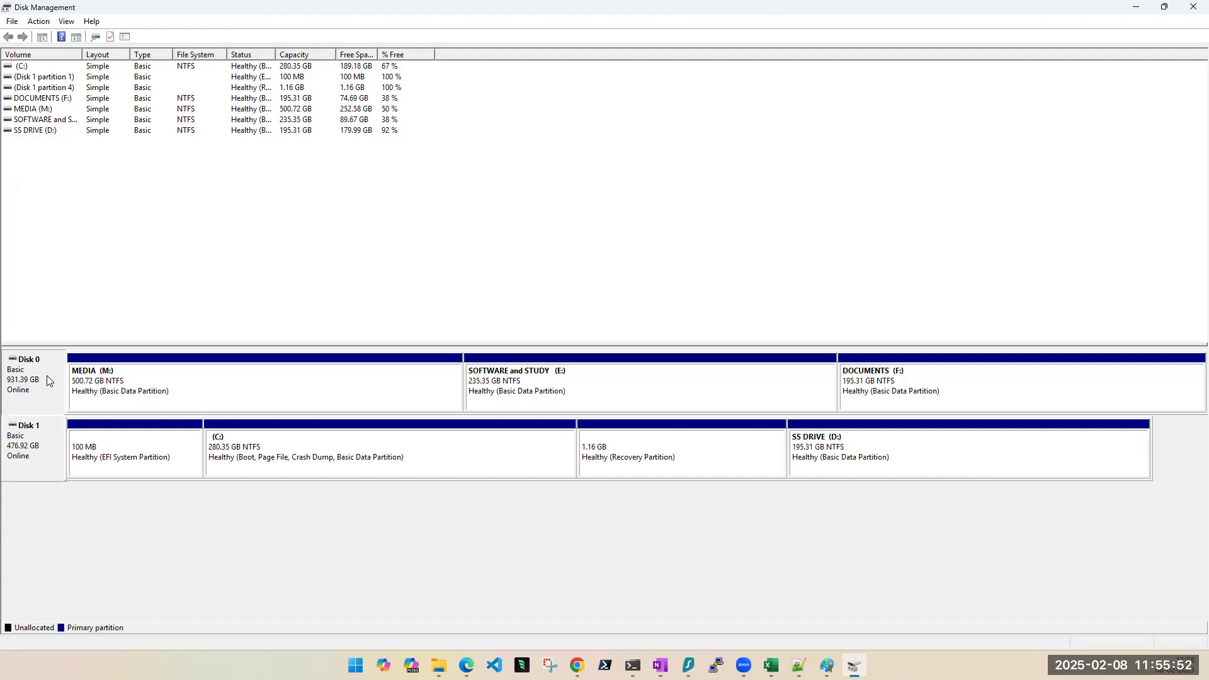
right_click(48, 380)
click(80, 496)
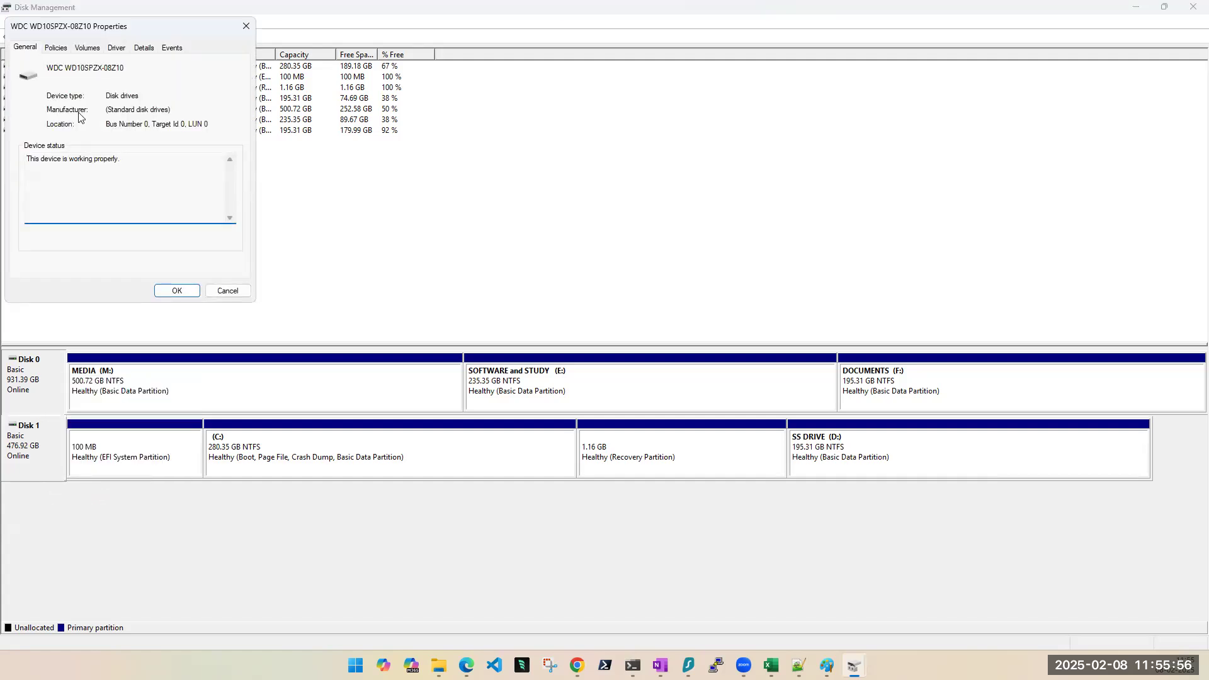
click(56, 48)
click(86, 49)
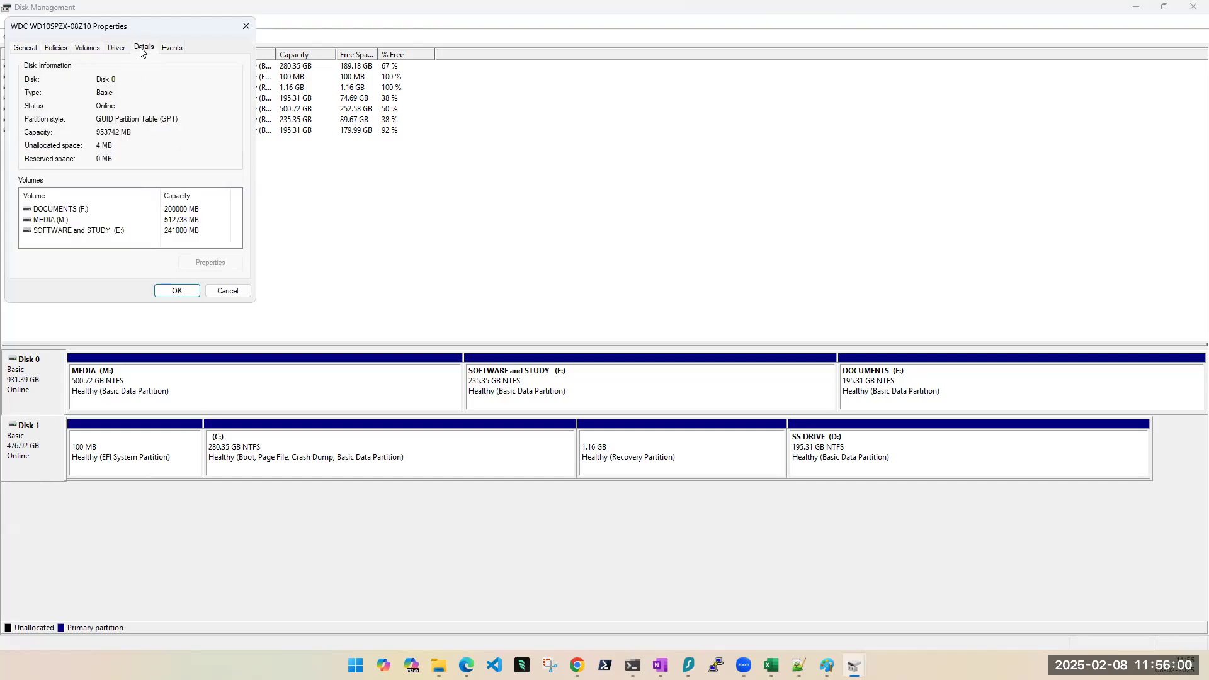
click(143, 48)
click(173, 49)
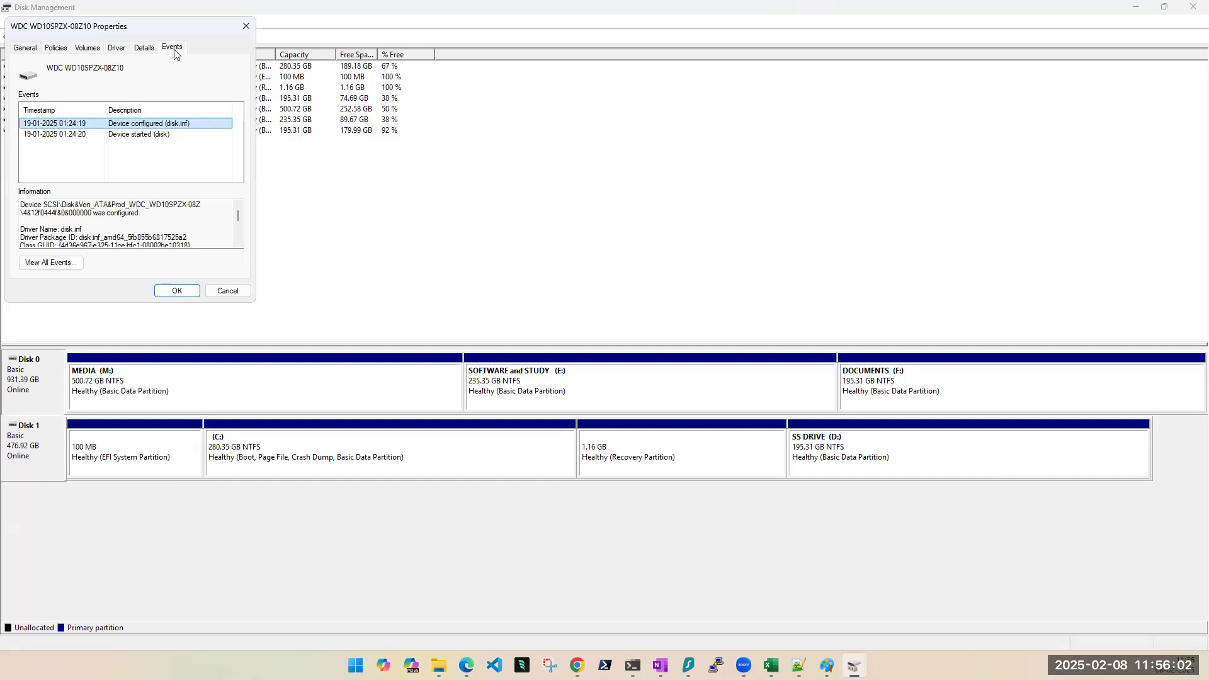
click(34, 49)
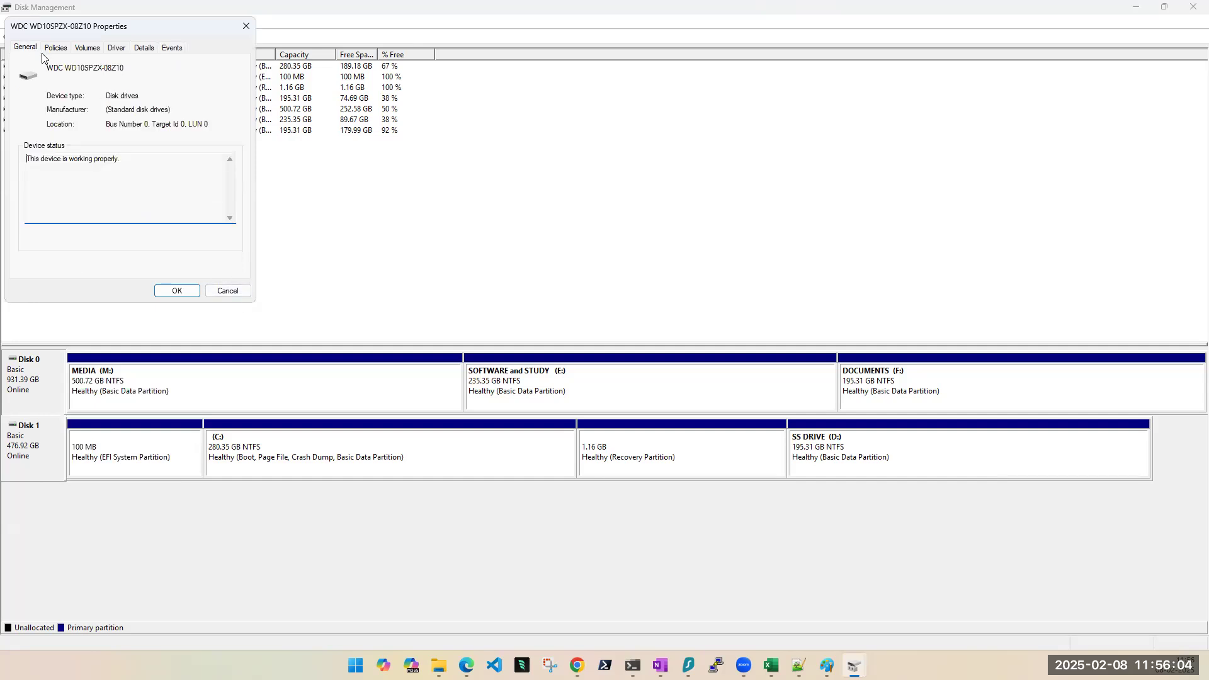
Step: Close the Disk 0 properties and inspect the general properties of Disk 1
key(Escape)
right_click(36, 453)
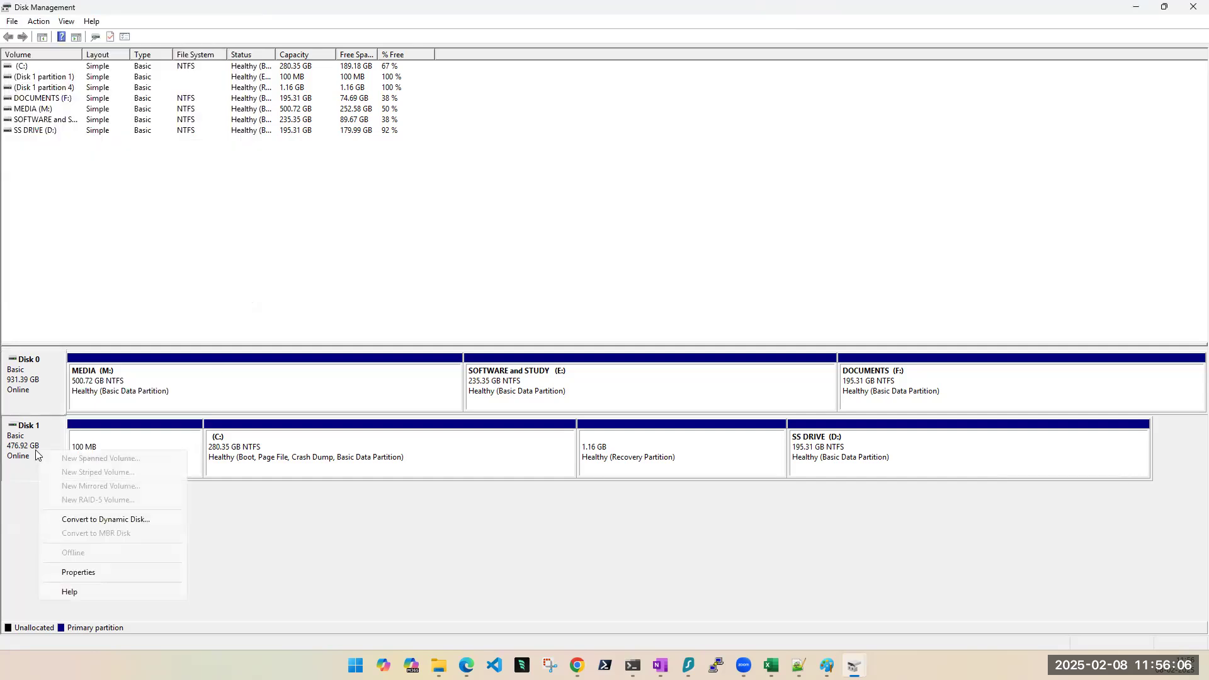
click(23, 462)
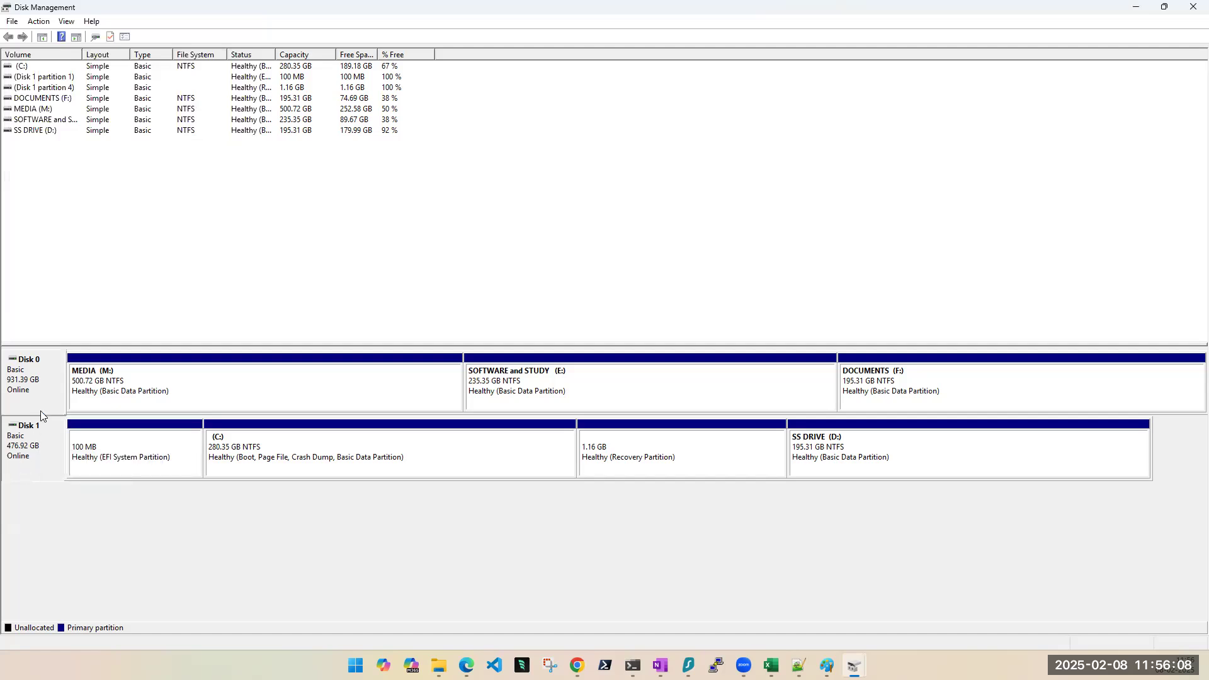
click(850, 664)
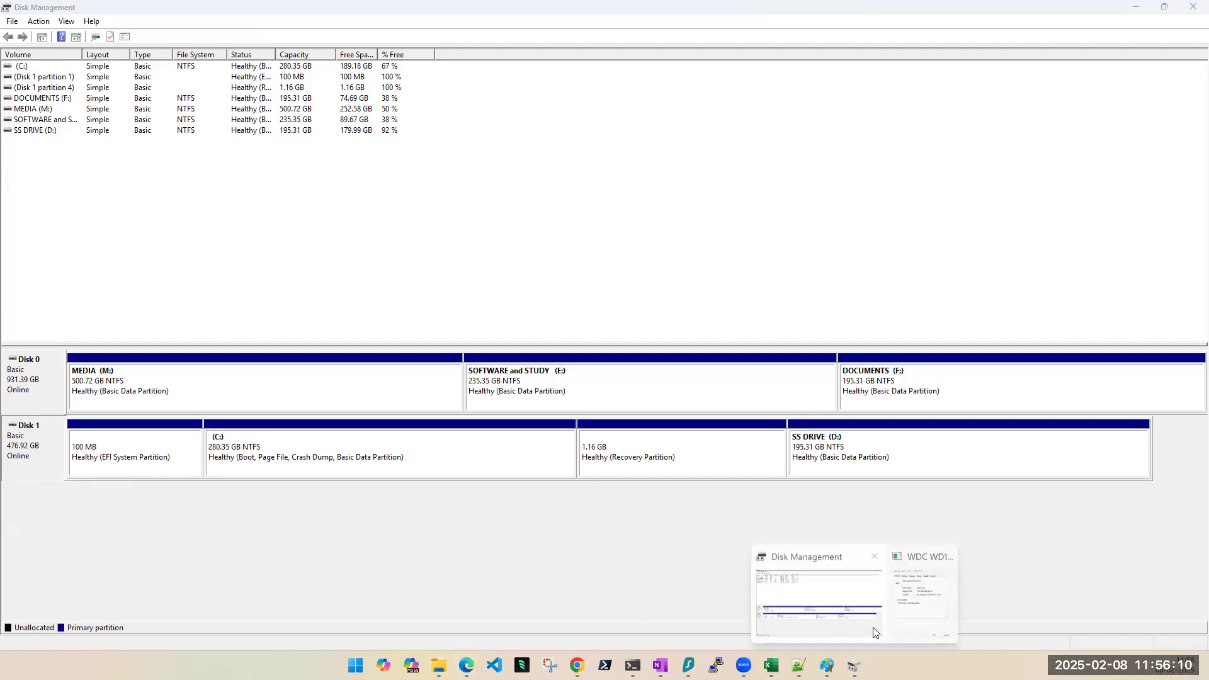
click(874, 632)
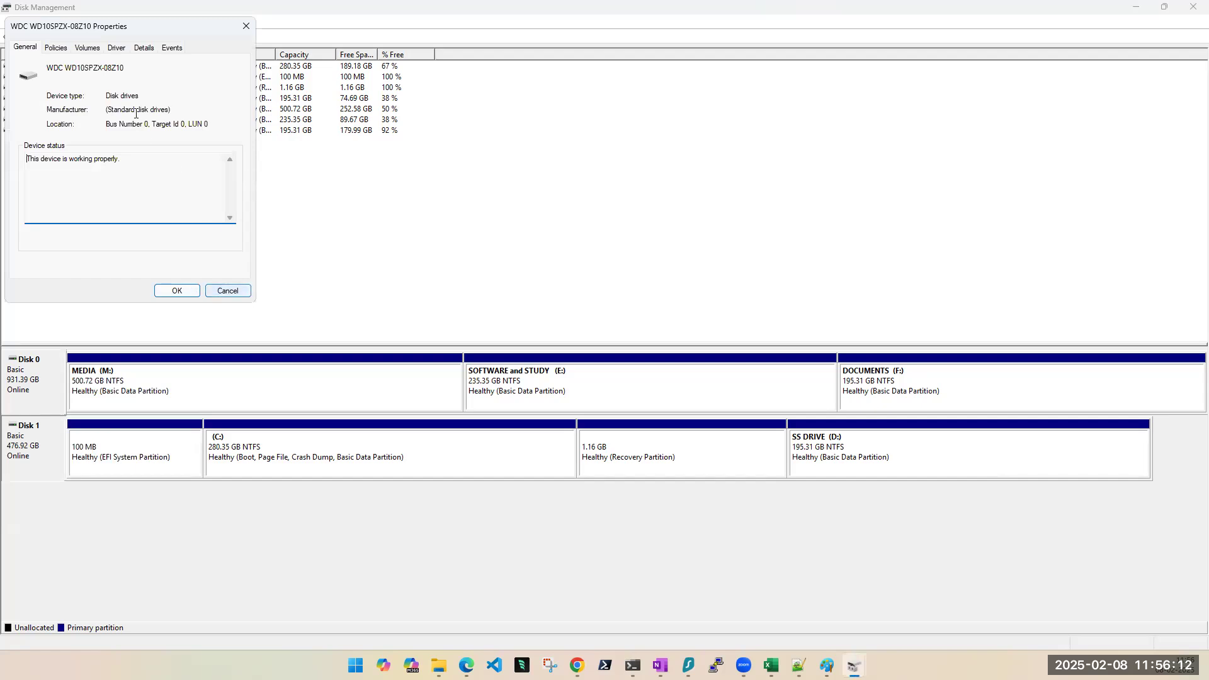
click(228, 291)
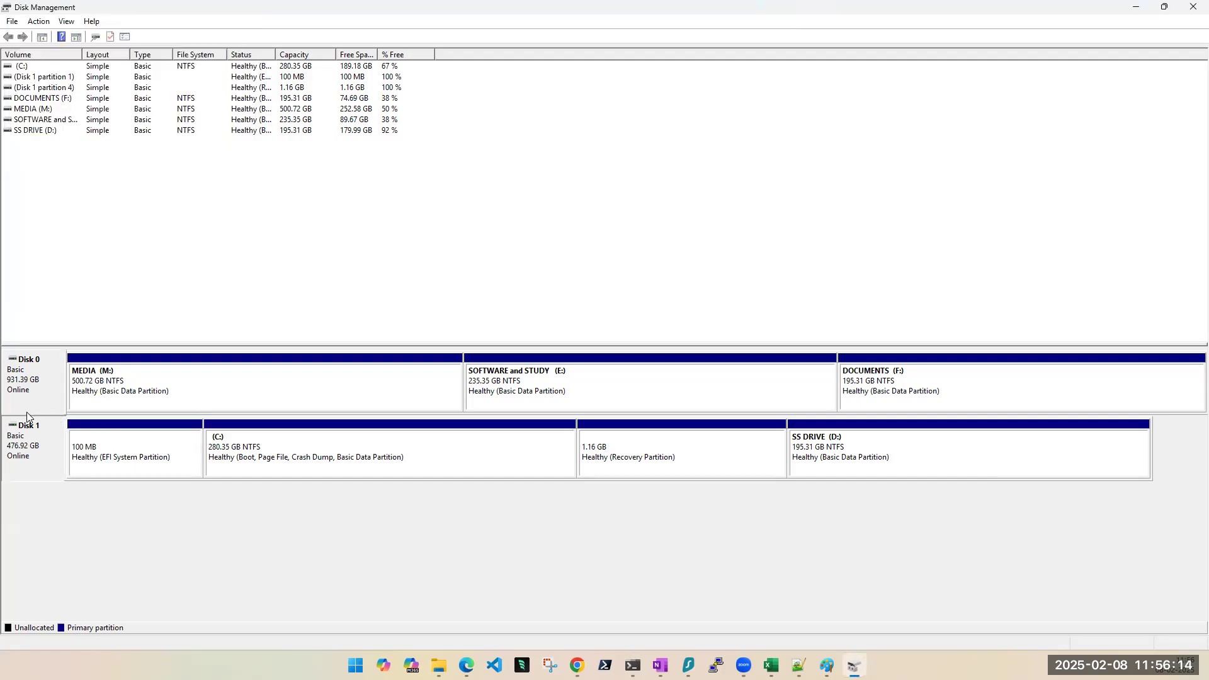
right_click(37, 455)
click(78, 577)
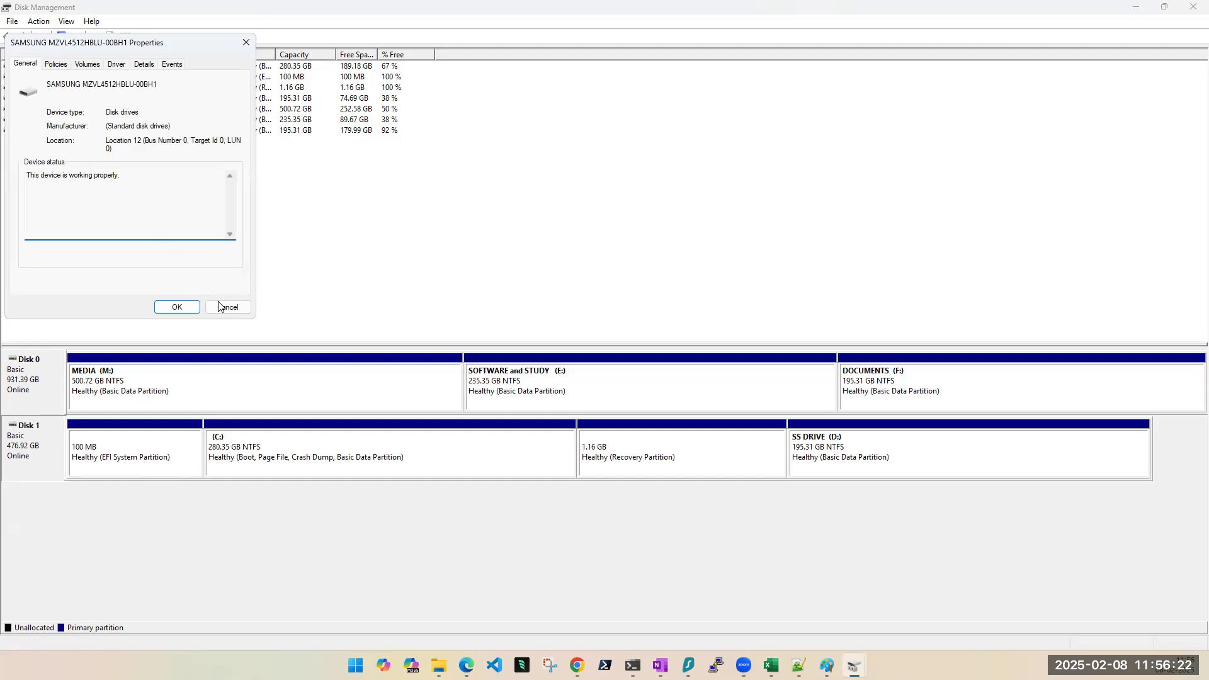
click(218, 309)
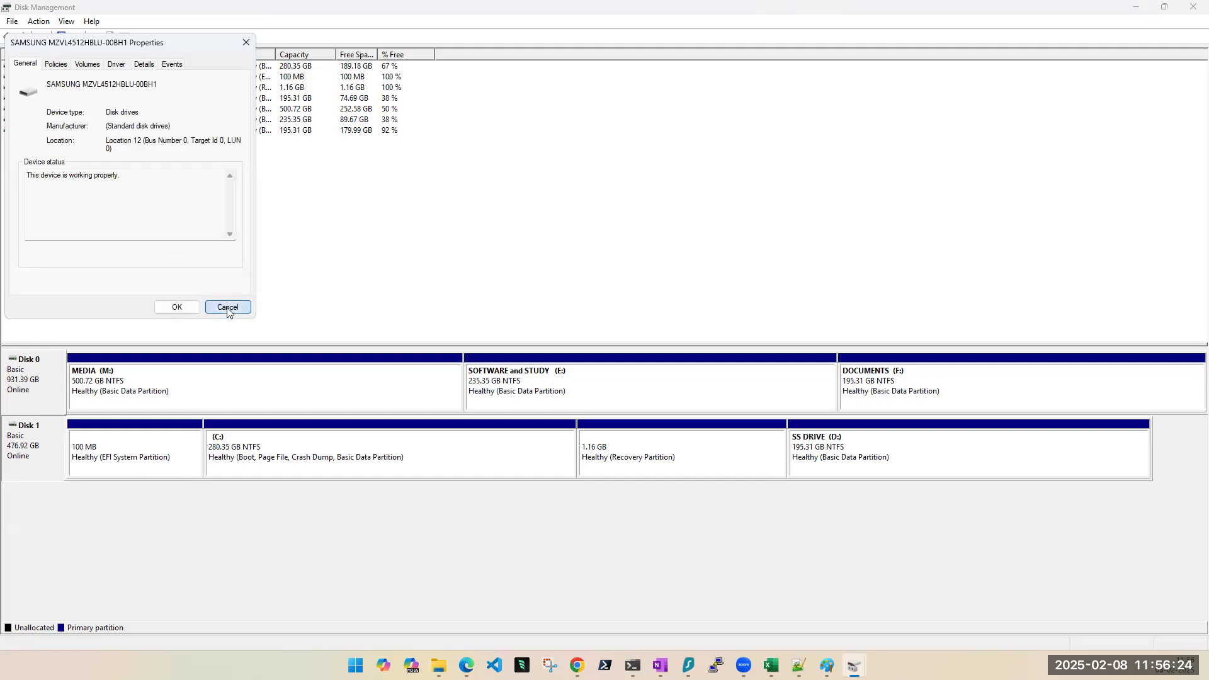
Step: Compare the C: boot partition on Disk 1 with the DOCUMENTS (F:) data partition on Disk 0
click(398, 460)
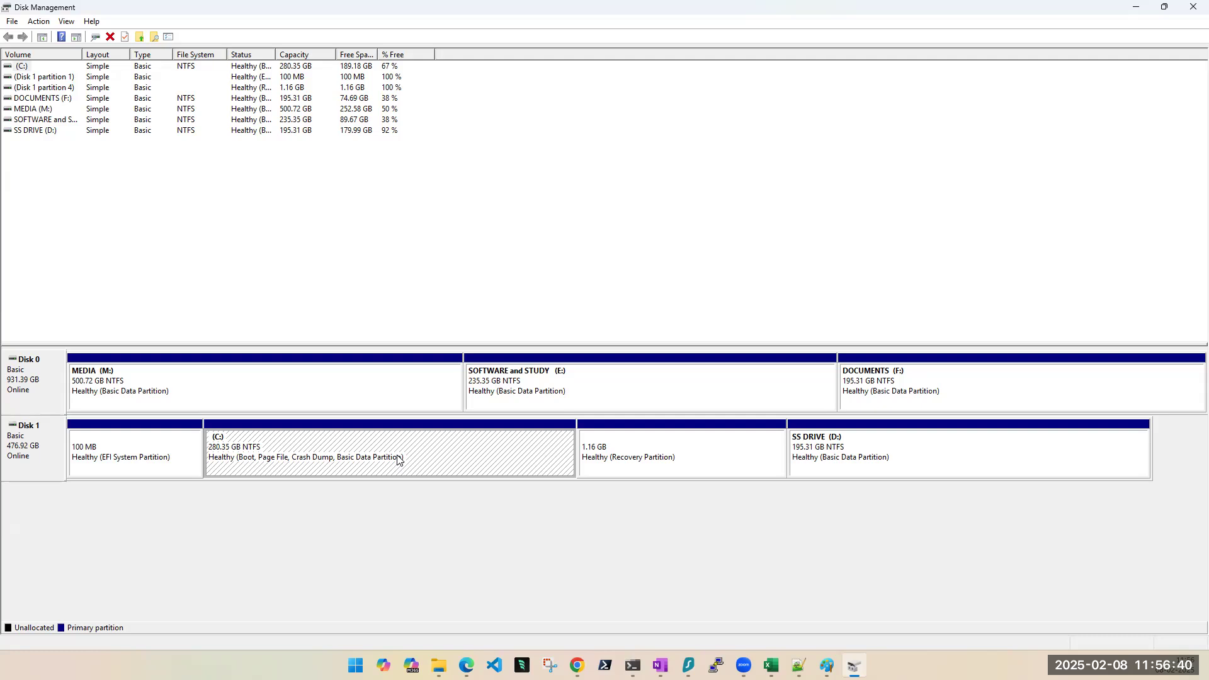
click(907, 398)
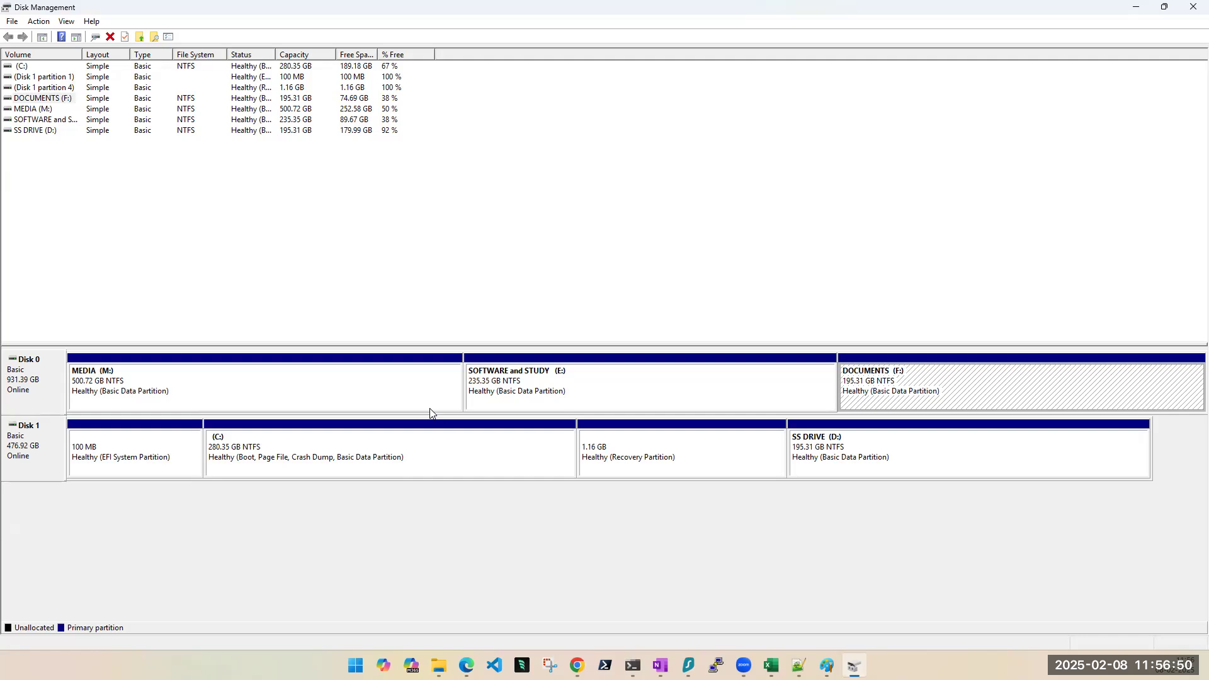
click(355, 666)
click(356, 666)
Step: Compare the commands offered for Disk 0 and Disk 1, checking whether Offline is available for each
click(38, 387)
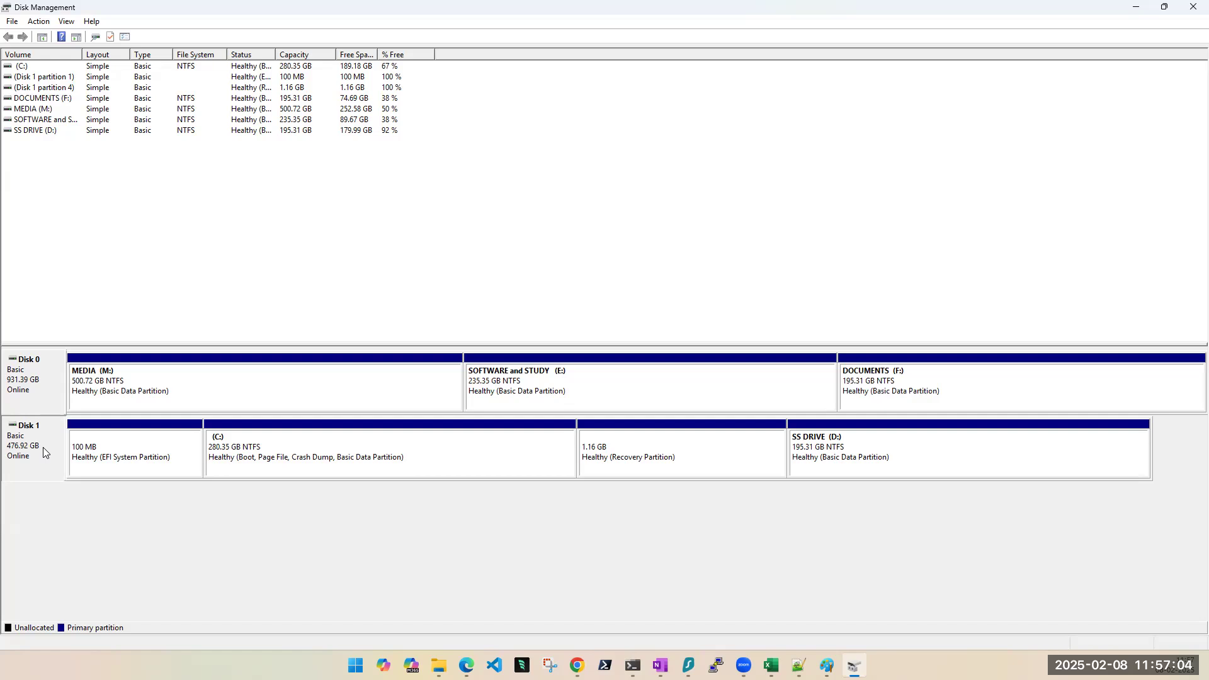
right_click(43, 386)
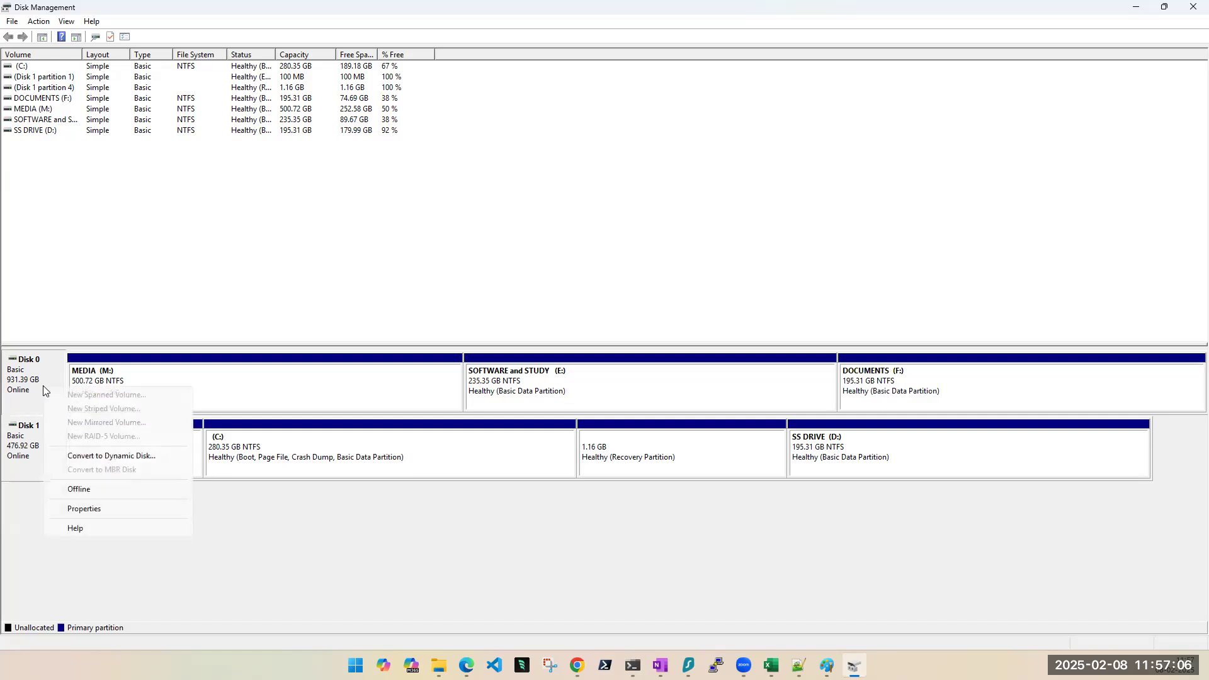
right_click(22, 453)
click(367, 583)
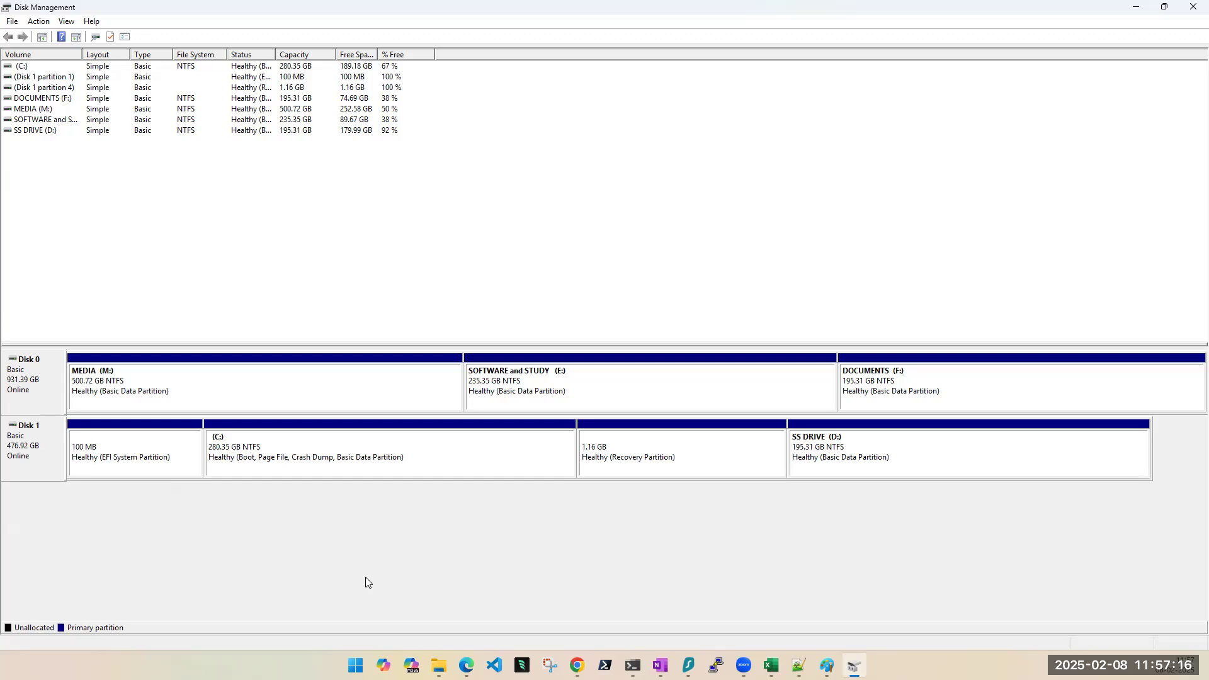
key(super+e)
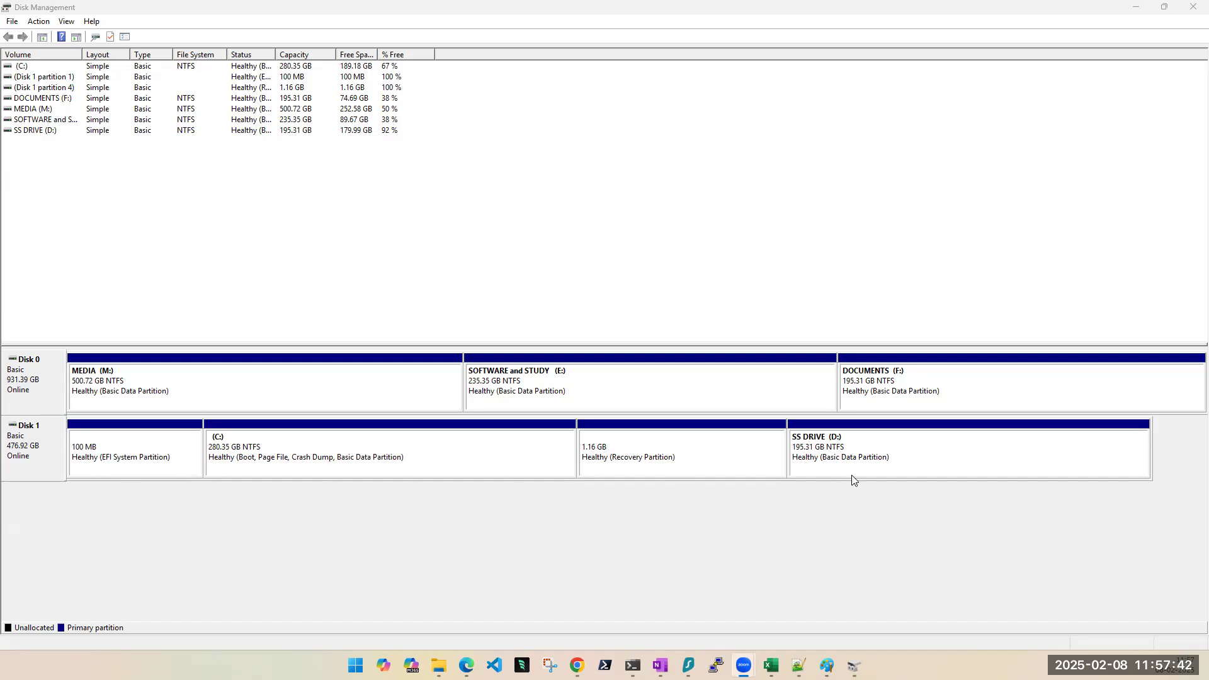
click(308, 464)
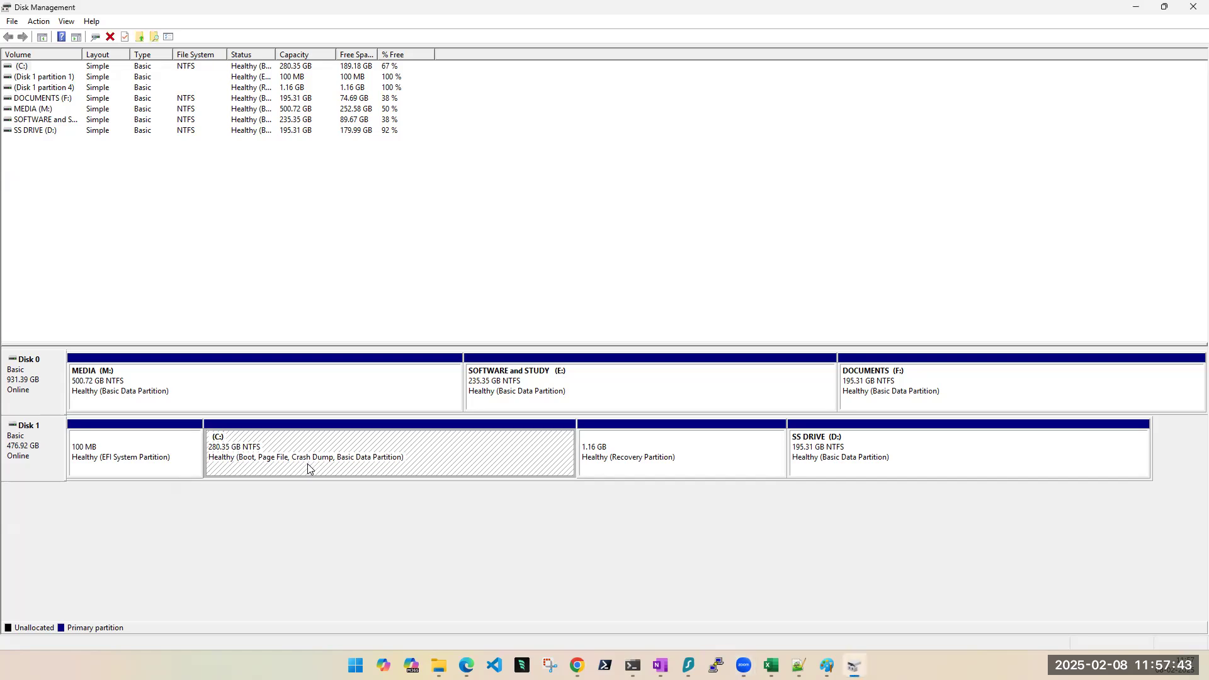
right_click(44, 450)
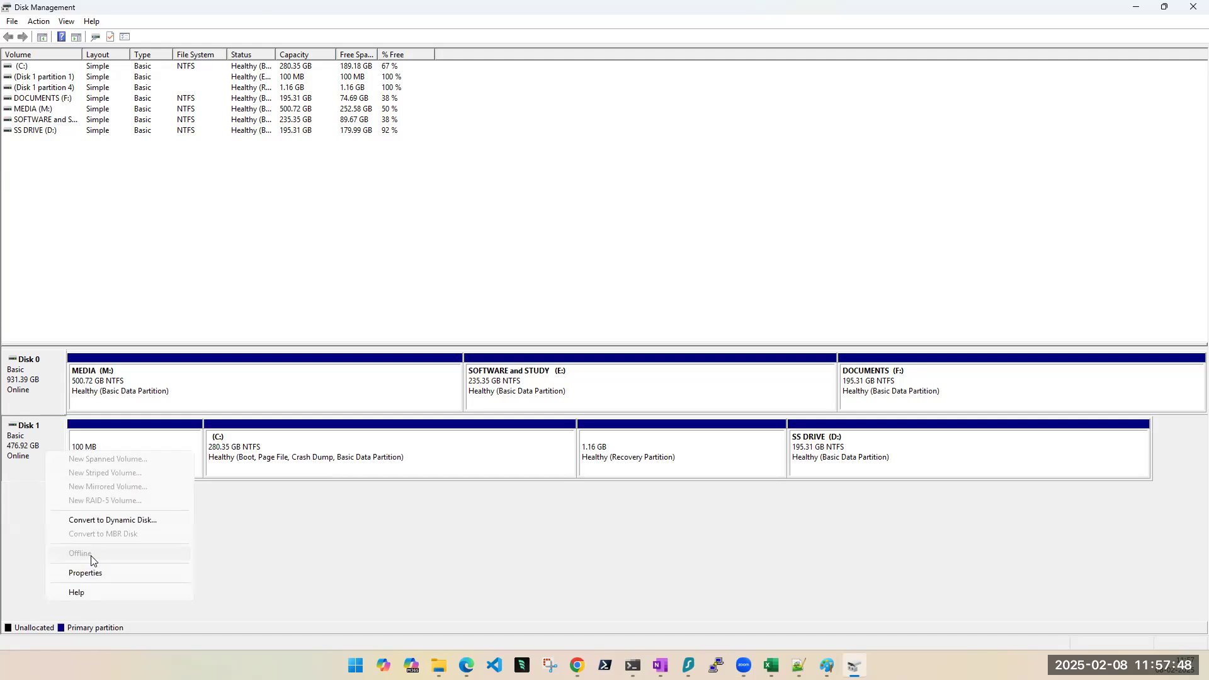
right_click(39, 379)
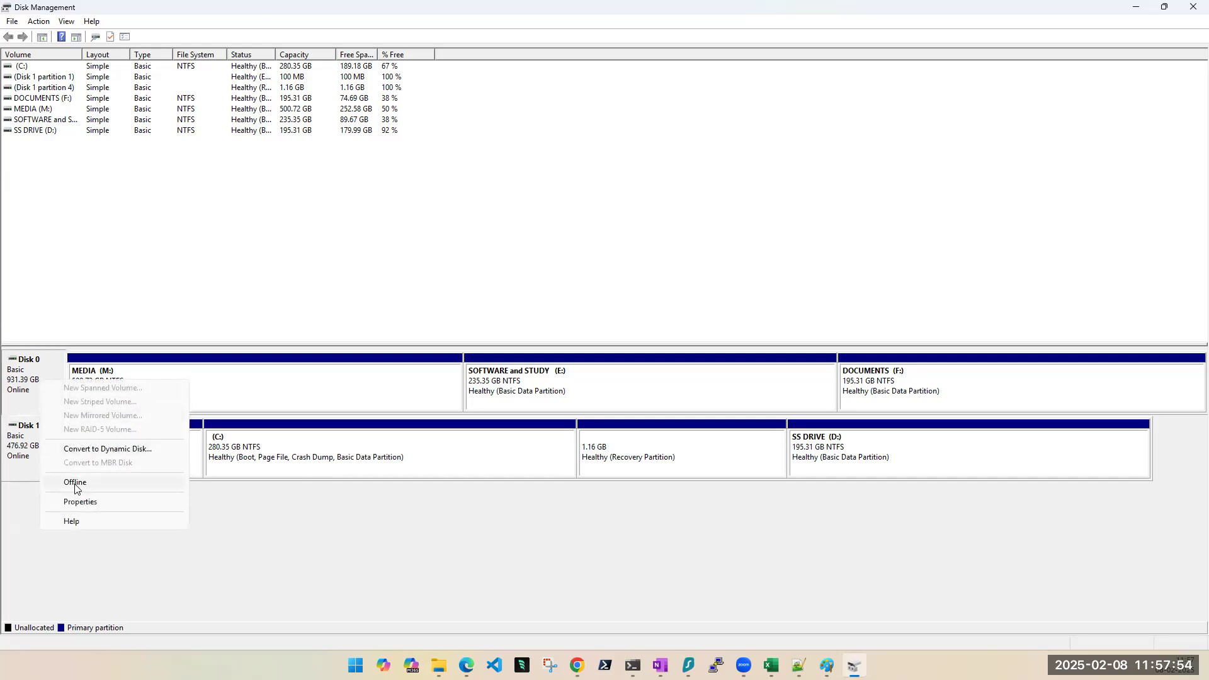
Step: Examine the SOFTWARE and STUDY (E:) and DOCUMENTS (F:) drives in File Explorer's This PC, returning to Disk Management
click(439, 666)
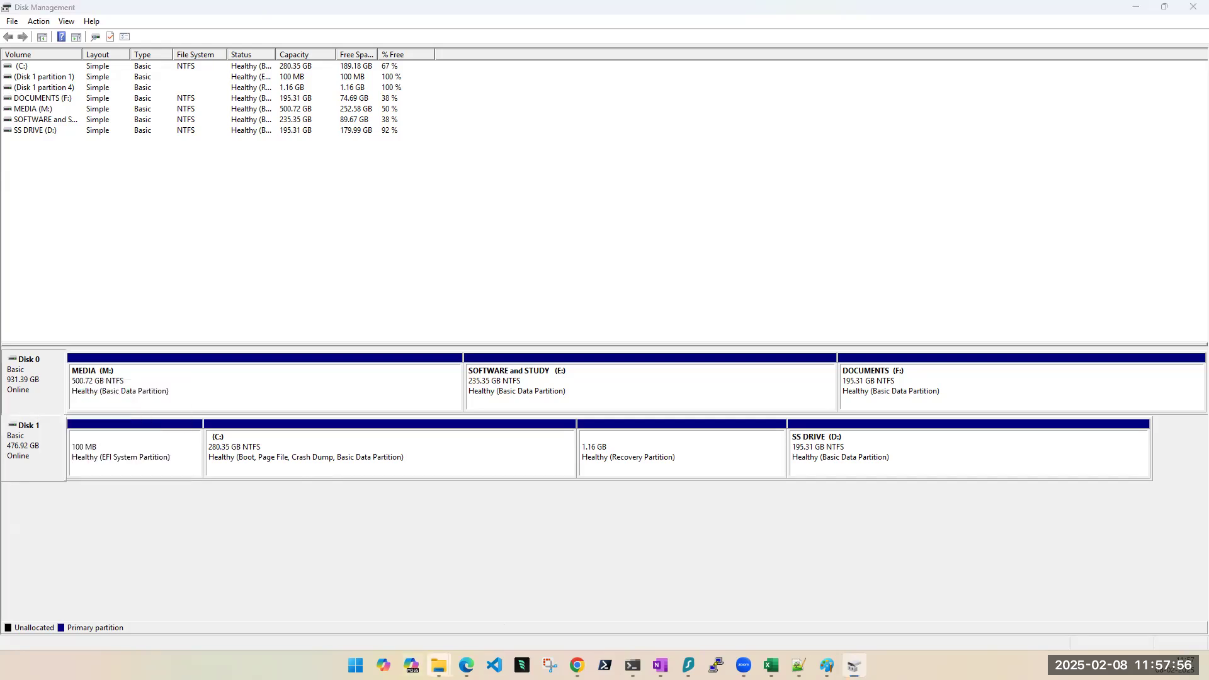
click(432, 616)
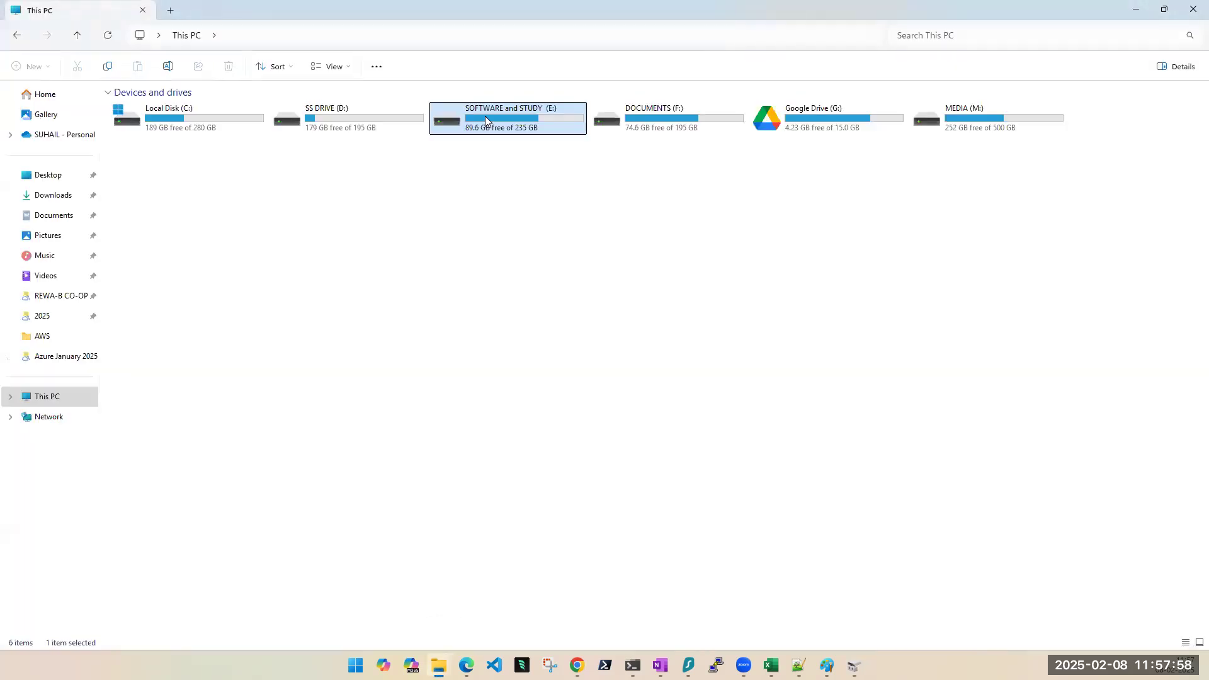
double_click(543, 13)
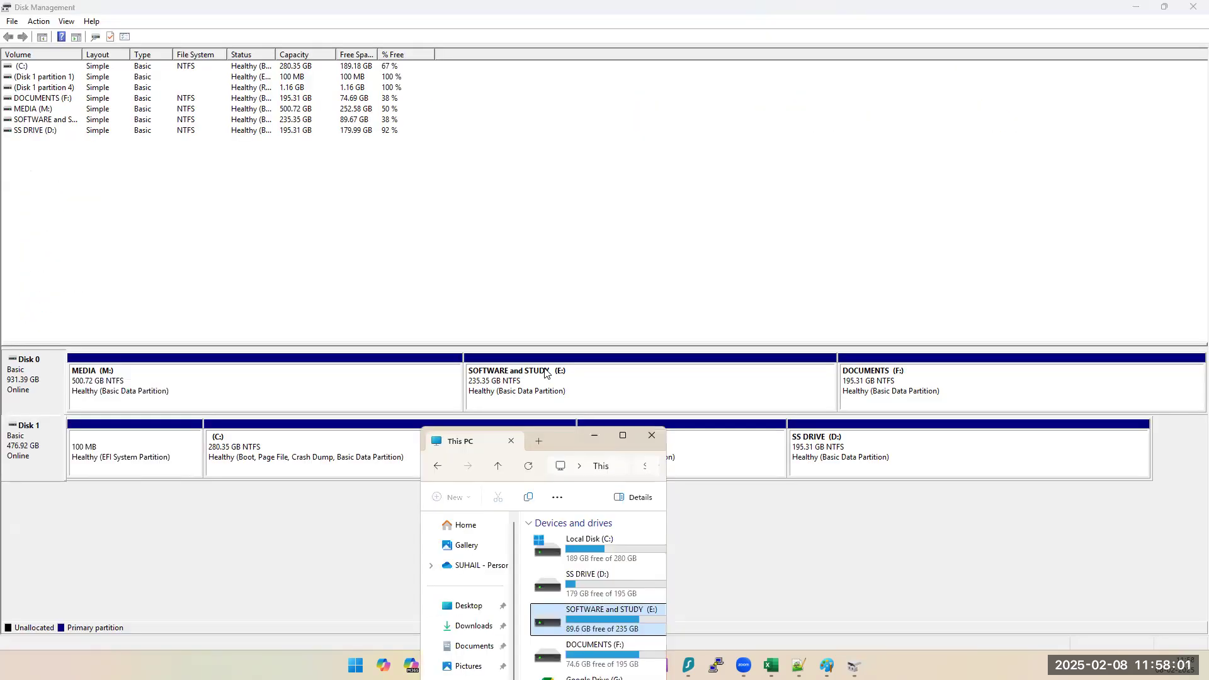
click(622, 435)
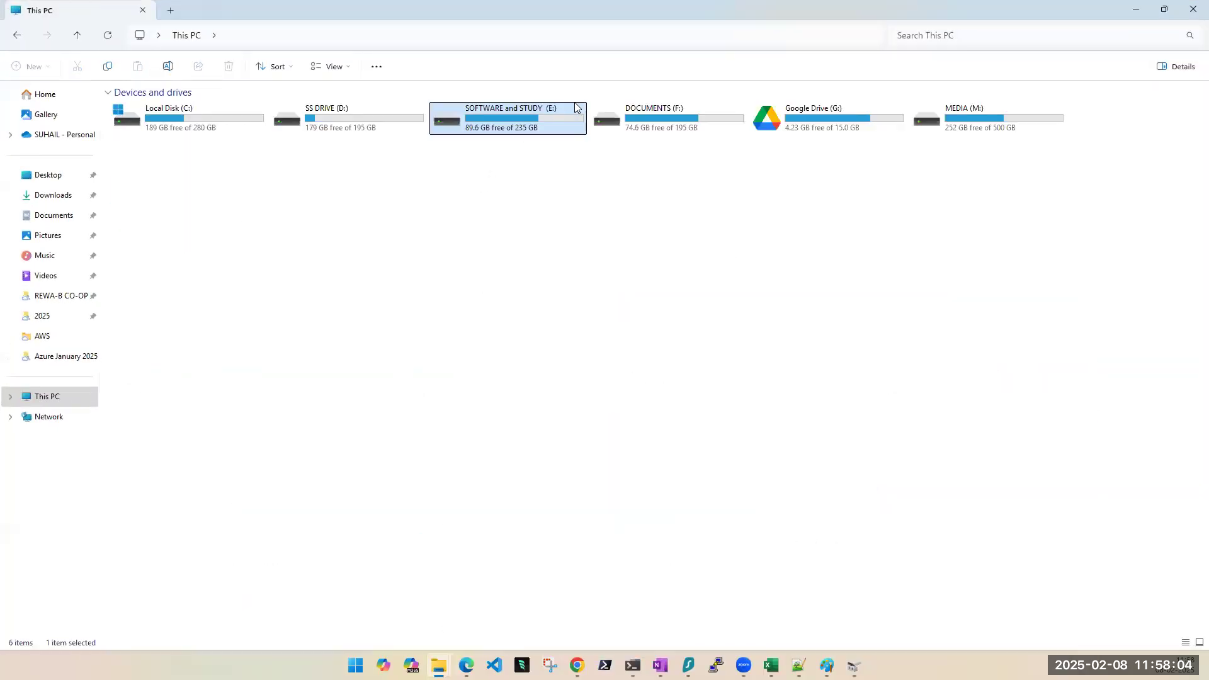
click(665, 109)
click(553, 122)
click(1176, 20)
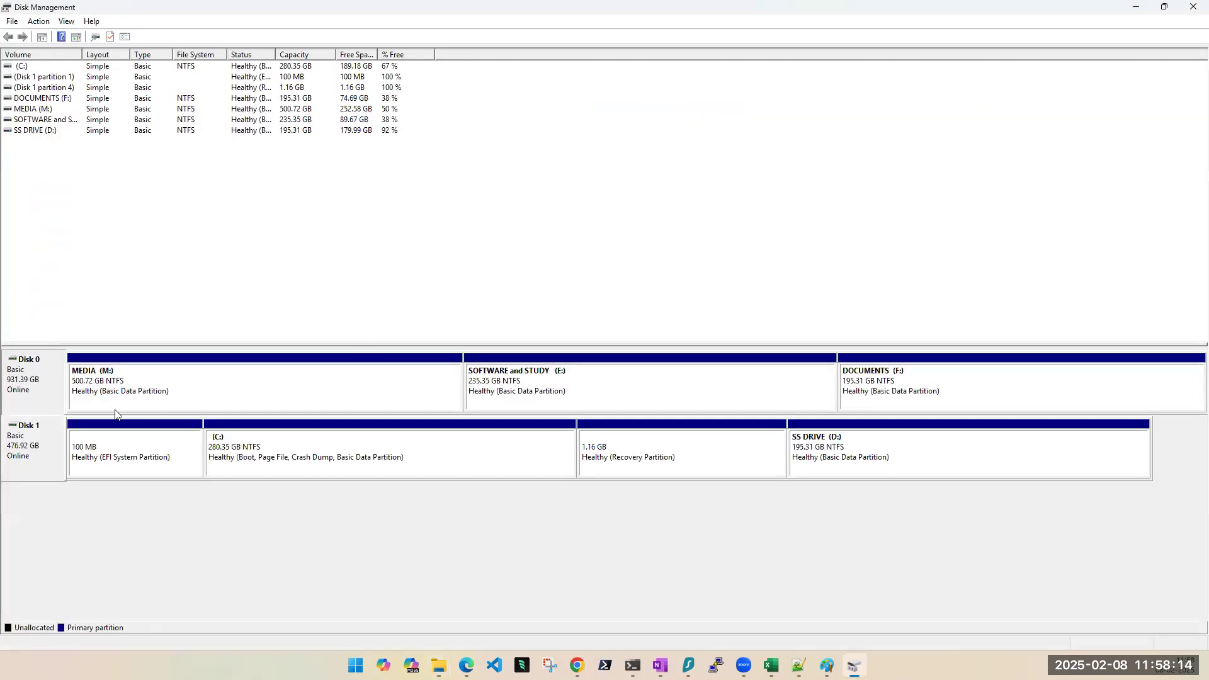
Step: Check the commands offered for Disk 1, and close Disk Management and PowerShell to return to the Azure virtual machine form
right_click(28, 450)
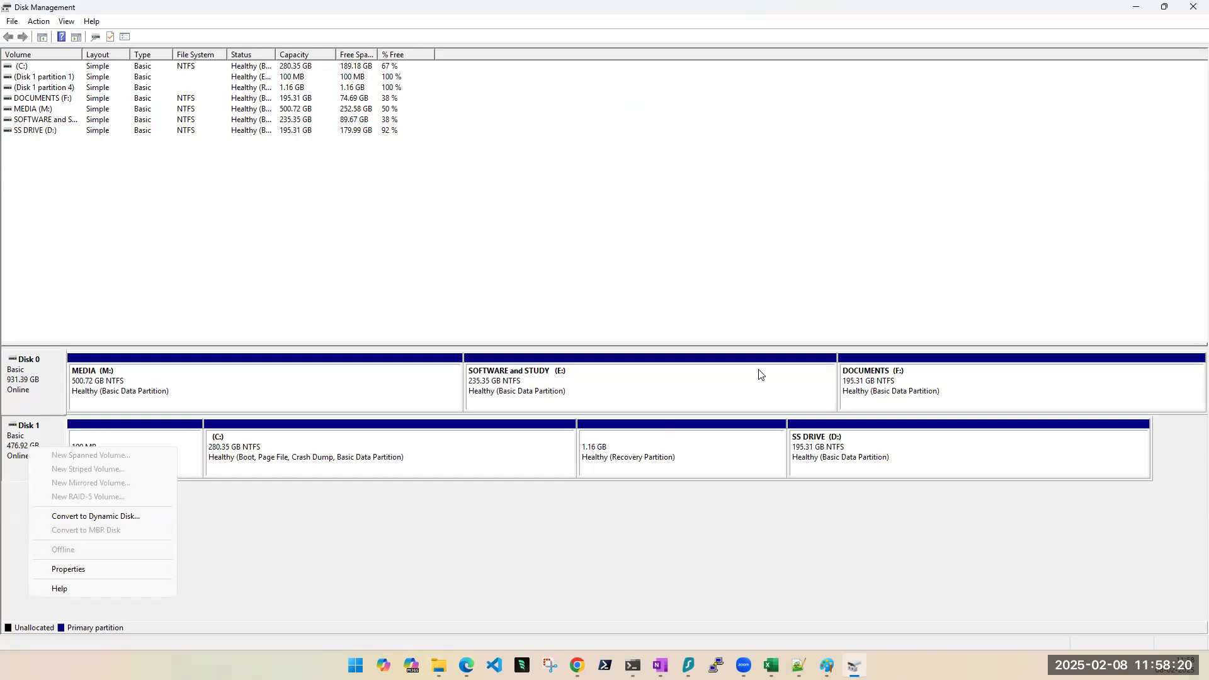
click(1072, 106)
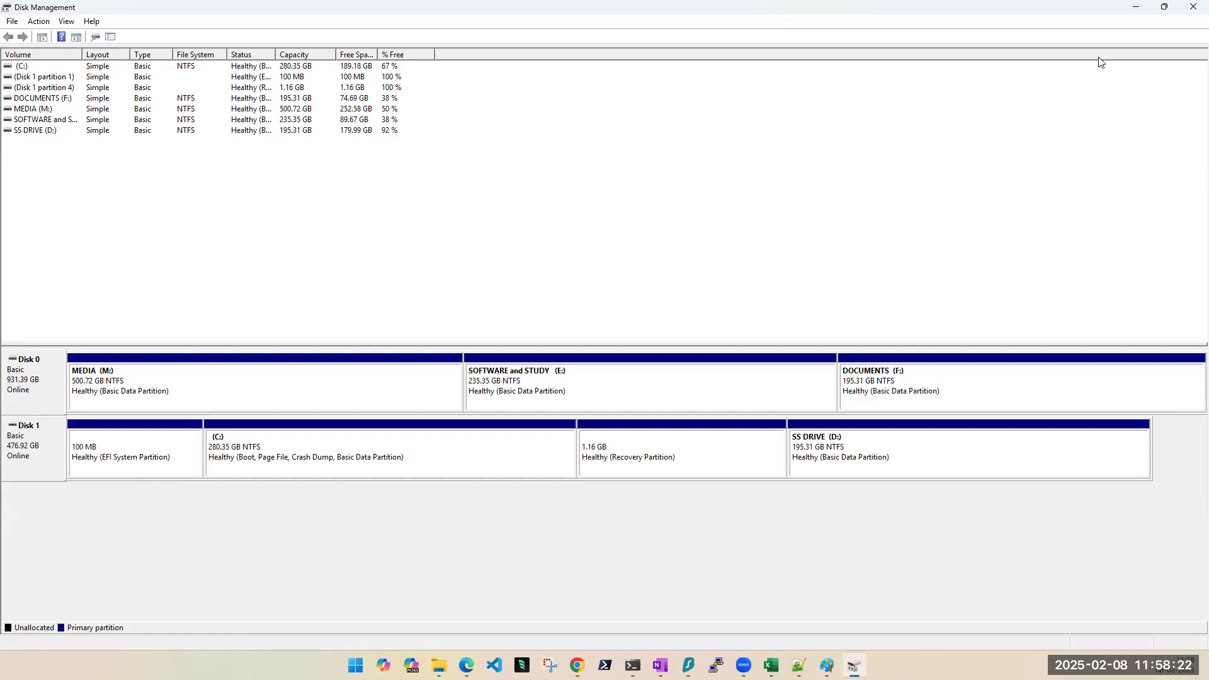
click(1192, 14)
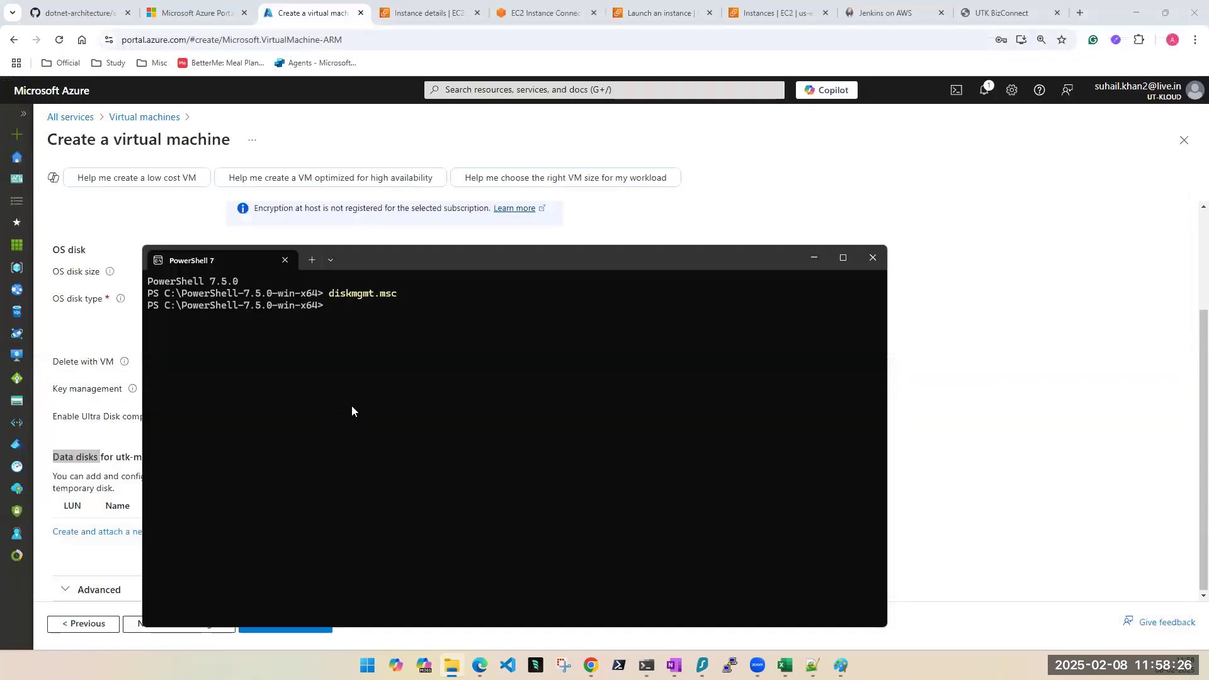
click(873, 257)
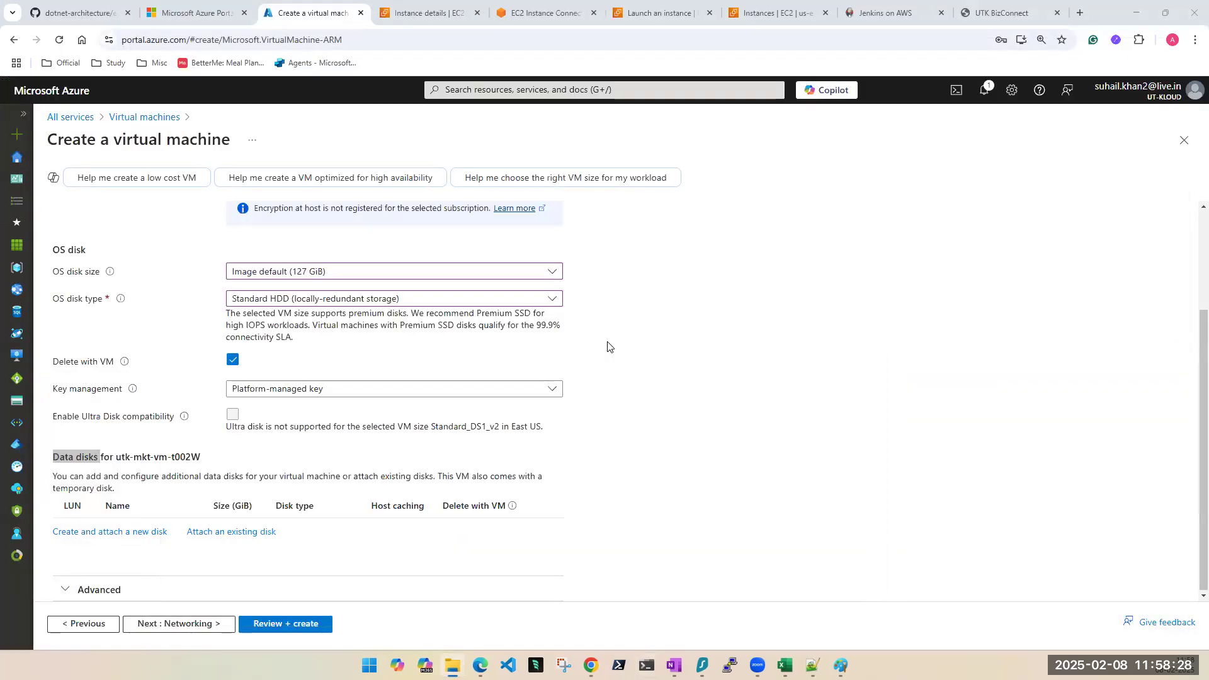
Step: Try 256 GiB (S15) as the OS disk size and restore Image default (127 GiB)
click(233, 277)
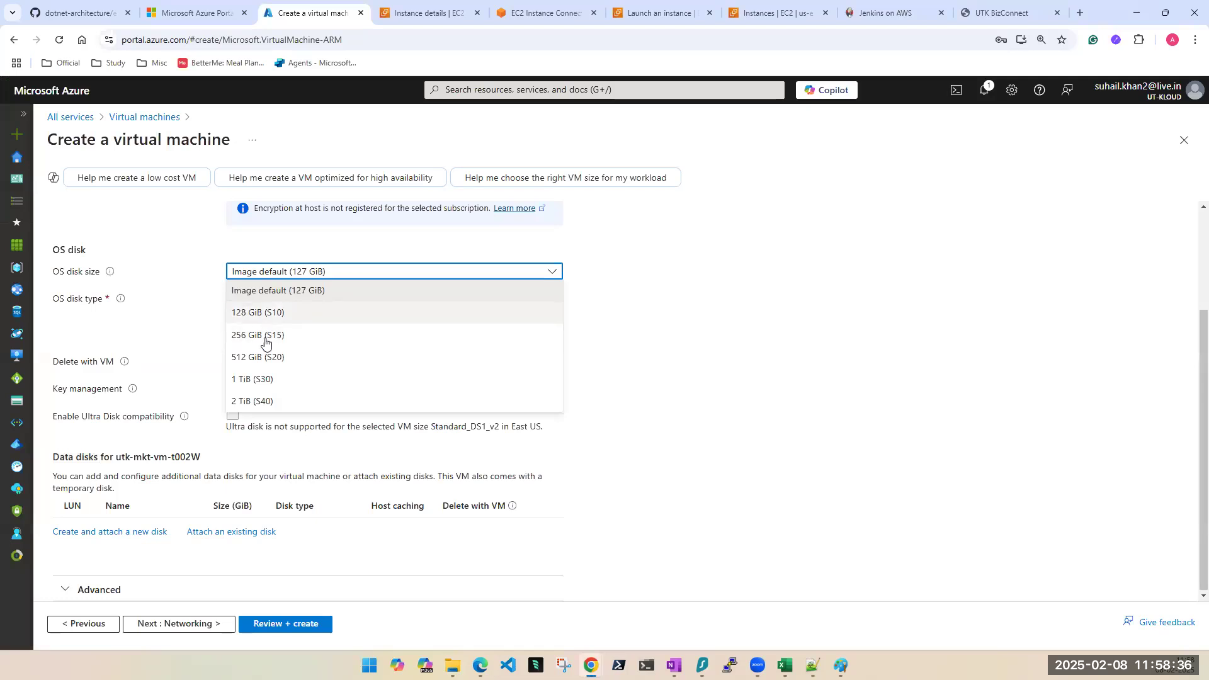
click(263, 336)
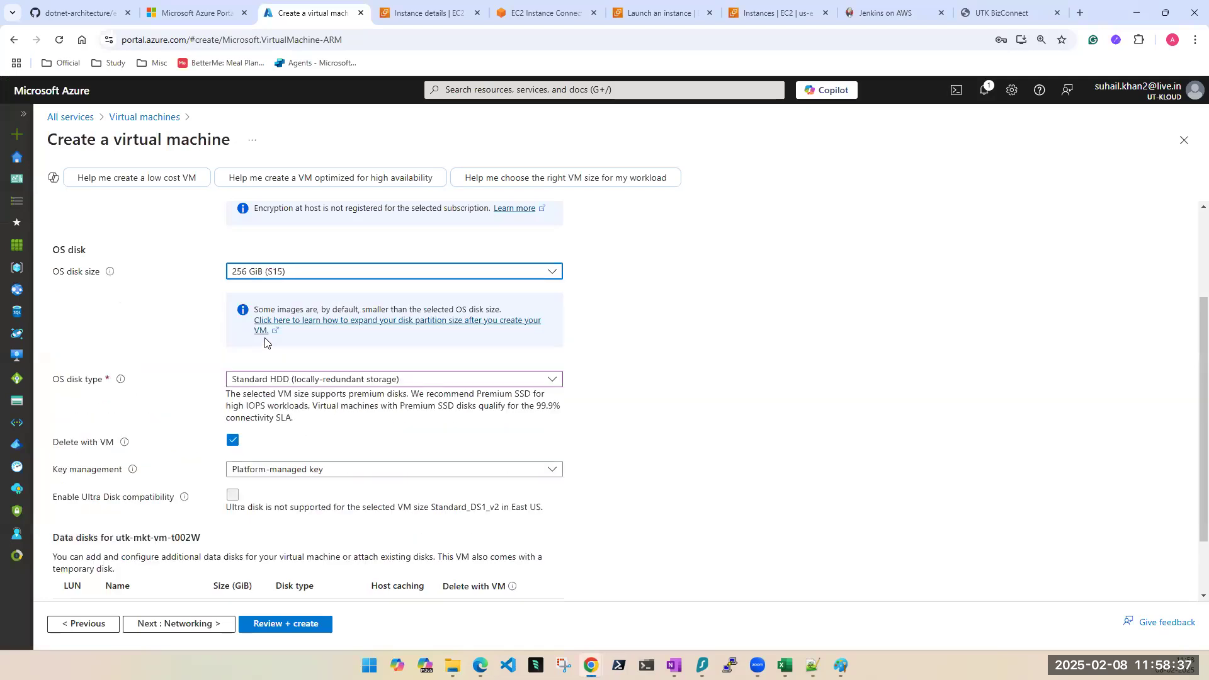
click(324, 272)
click(272, 291)
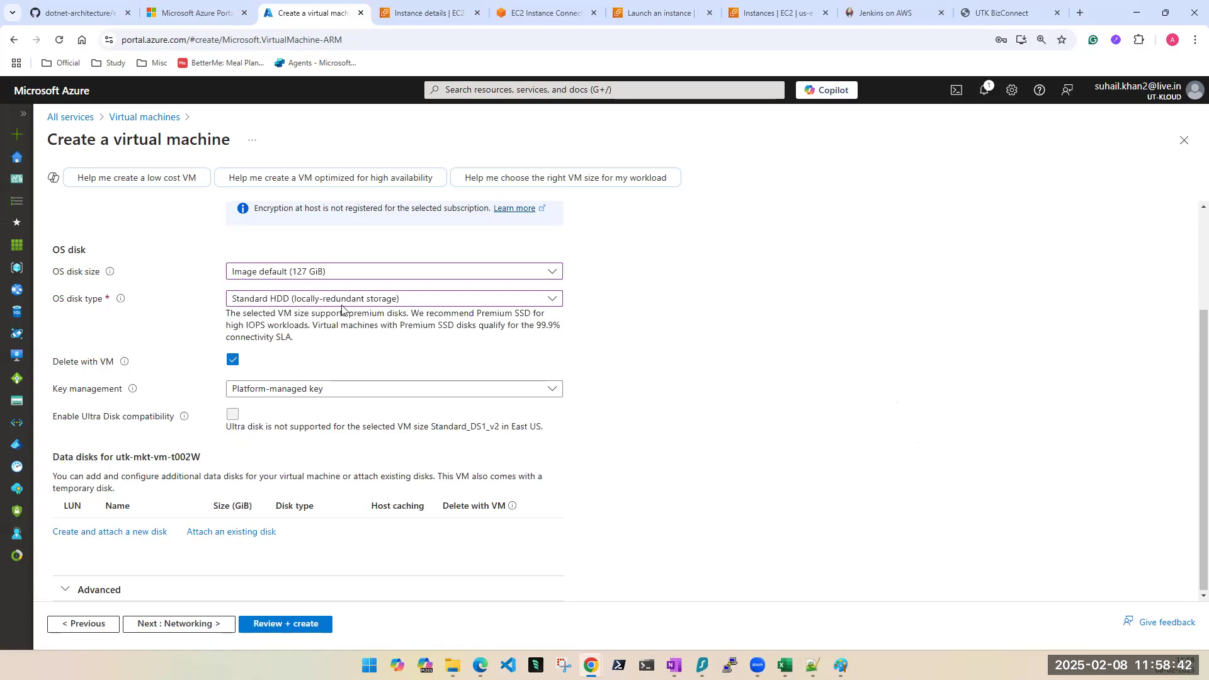
Step: Switch the OS disk size to 256 GiB (S15) once more, return it to Image default (127 GiB), and review the available sizes
click(305, 272)
click(259, 336)
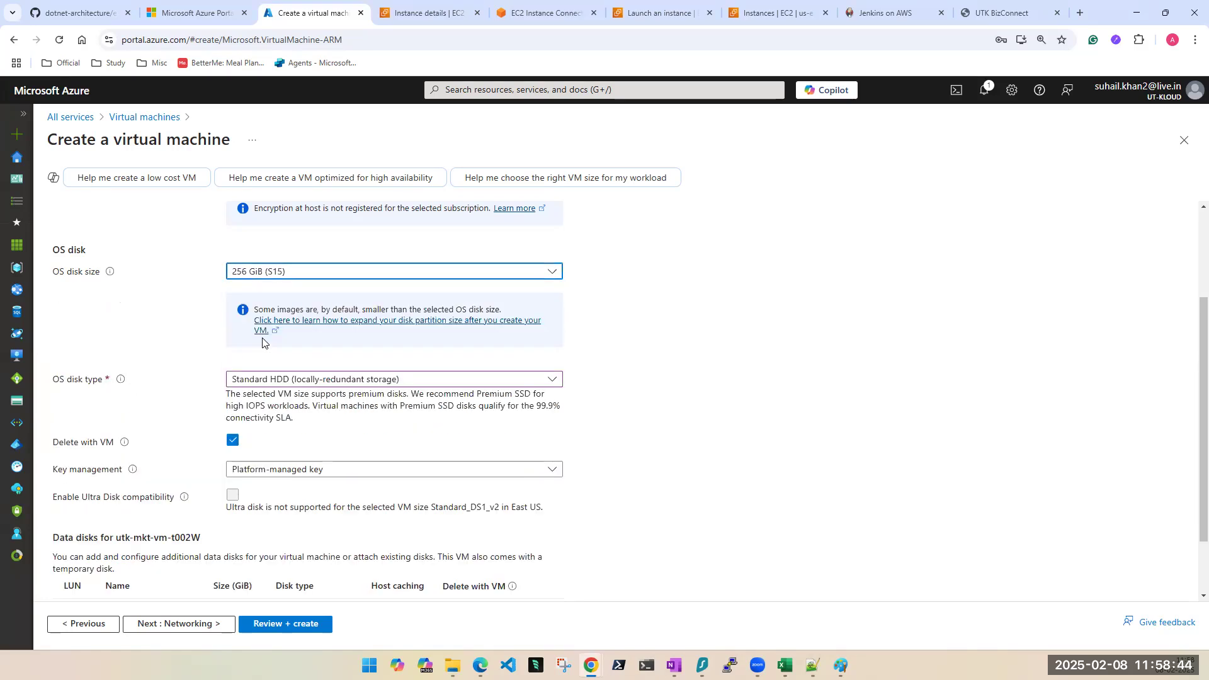
click(253, 278)
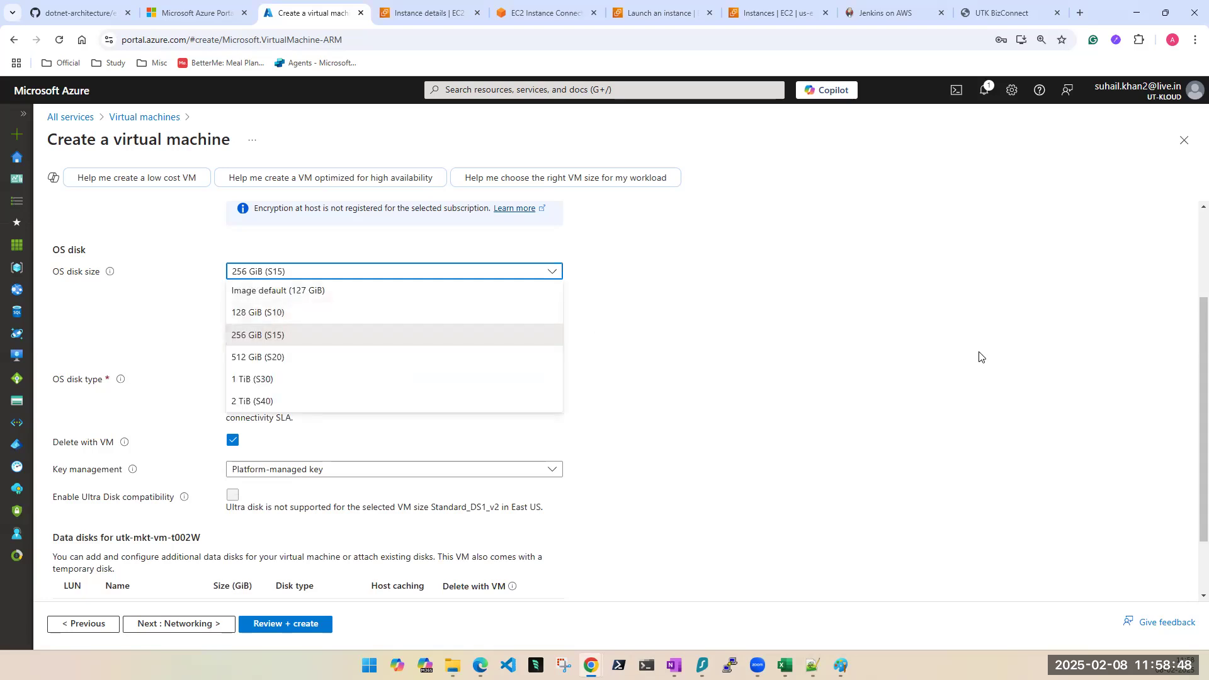
click(282, 299)
click(296, 272)
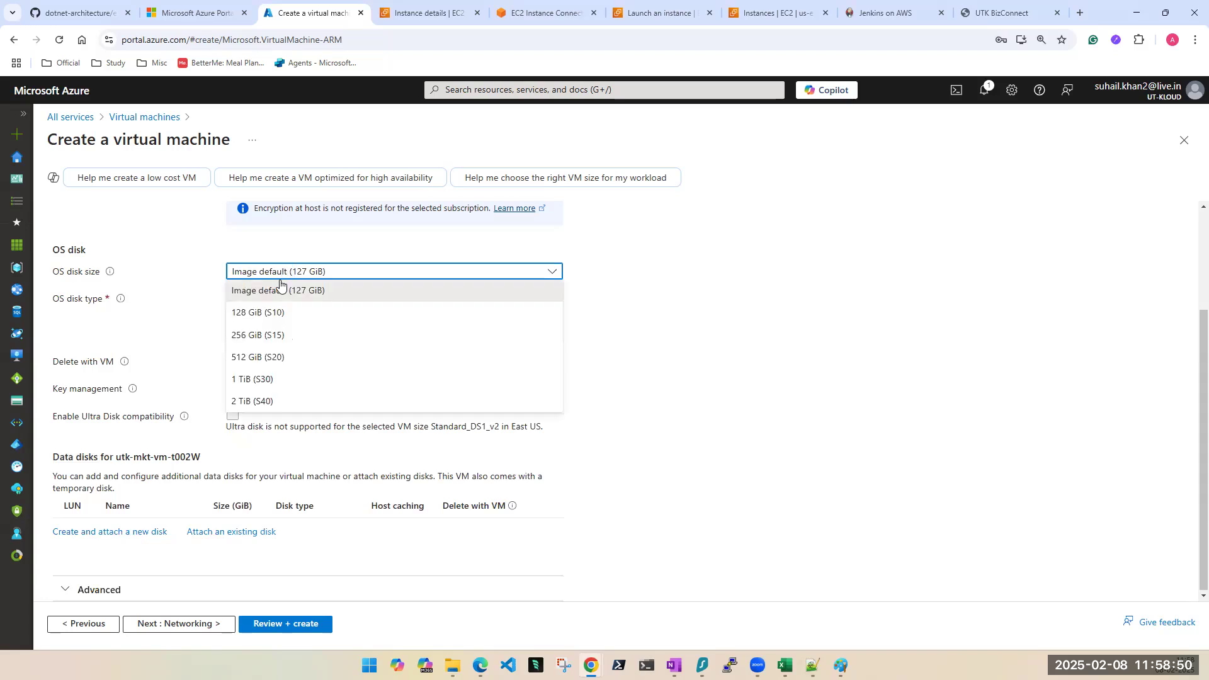
click(897, 373)
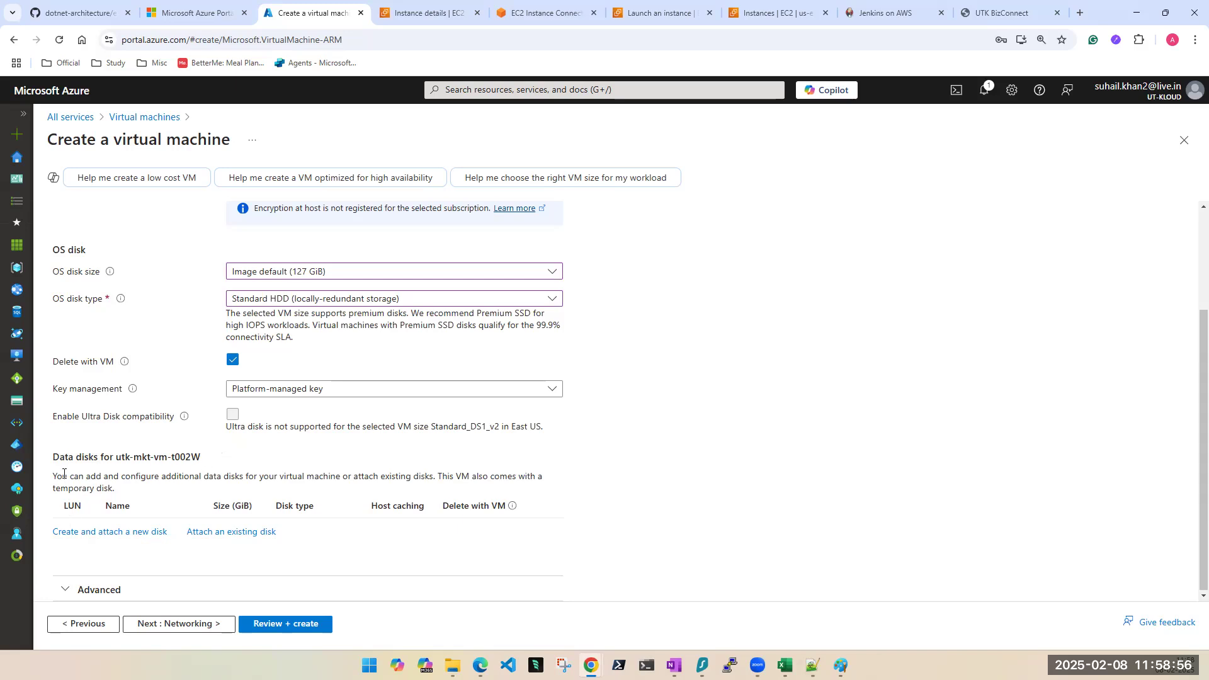
Step: Try attaching an existing disk under the data disks for utk-mkt-vm-t002W, checking the available disks, and remove the added row
drag(53, 457, 200, 455)
click(116, 456)
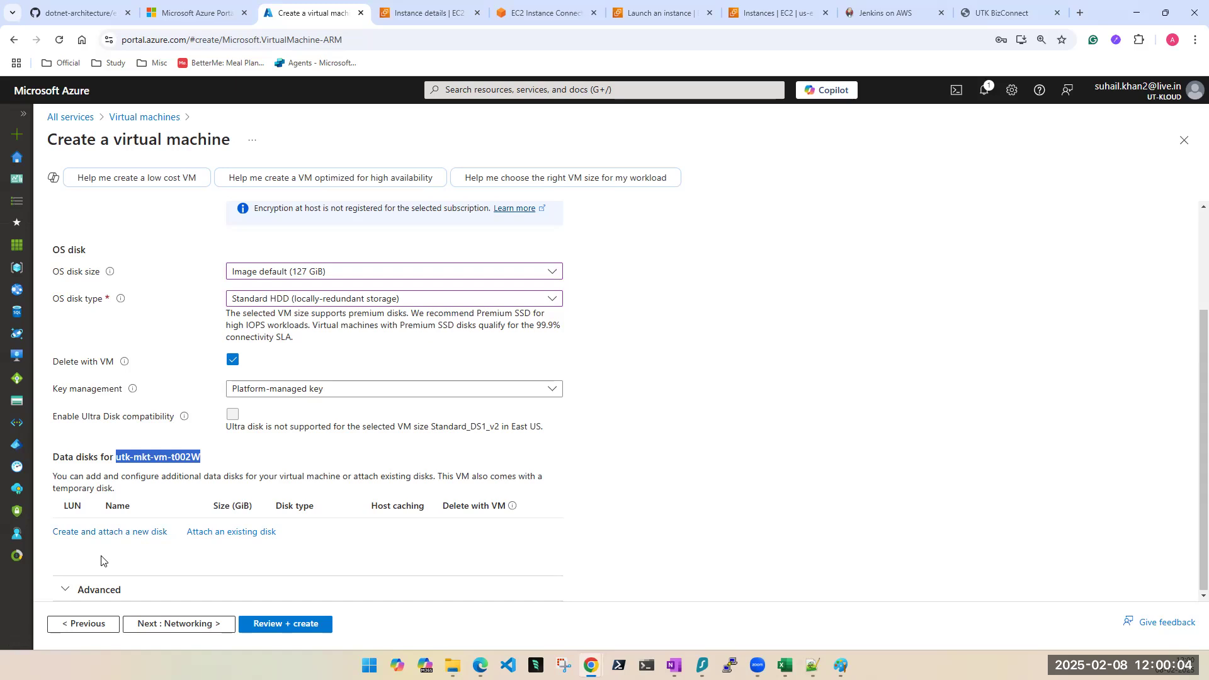
click(263, 533)
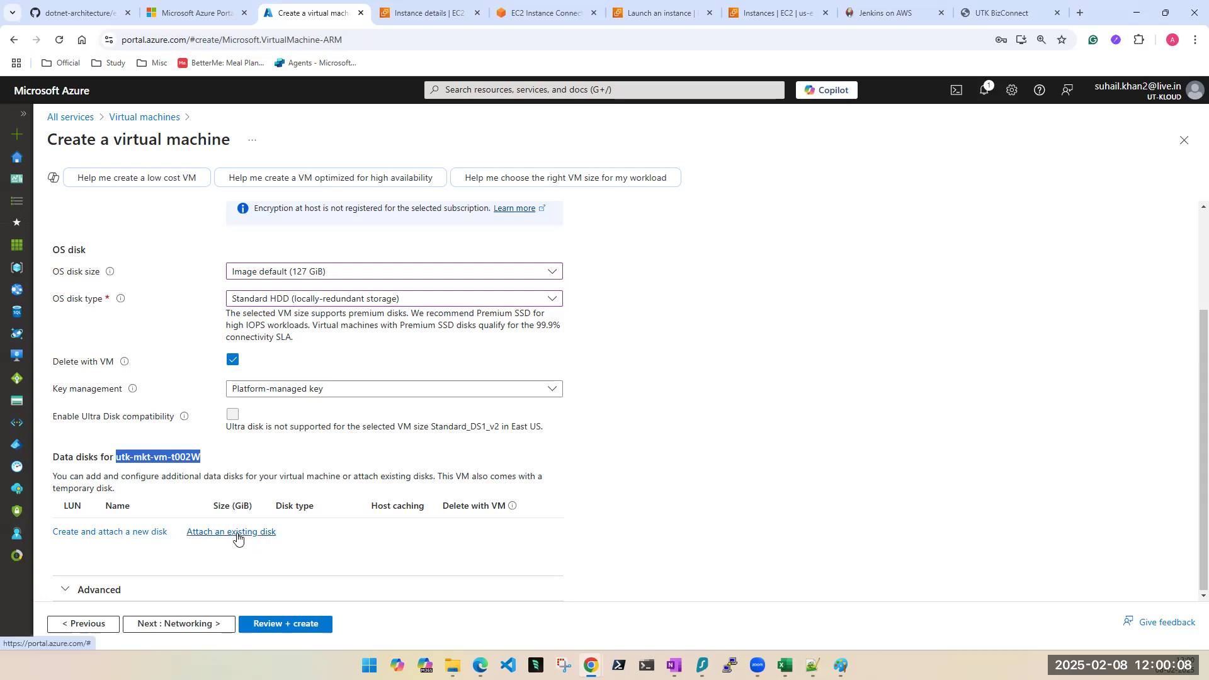
click(182, 530)
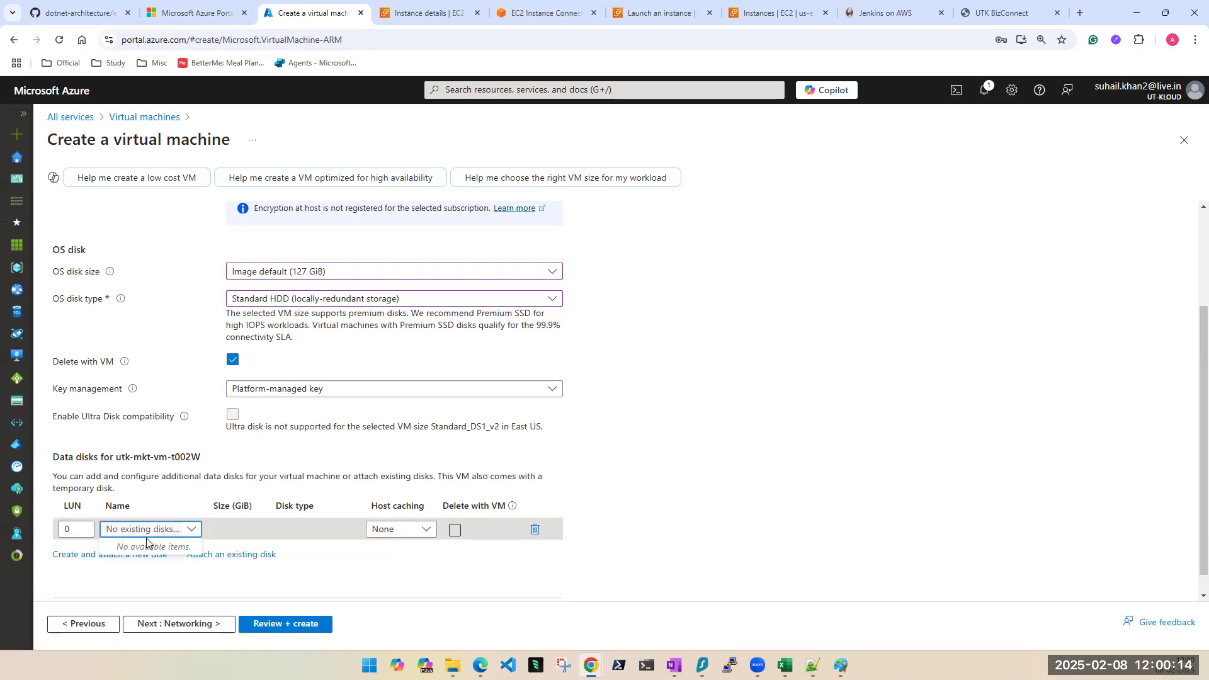
click(535, 530)
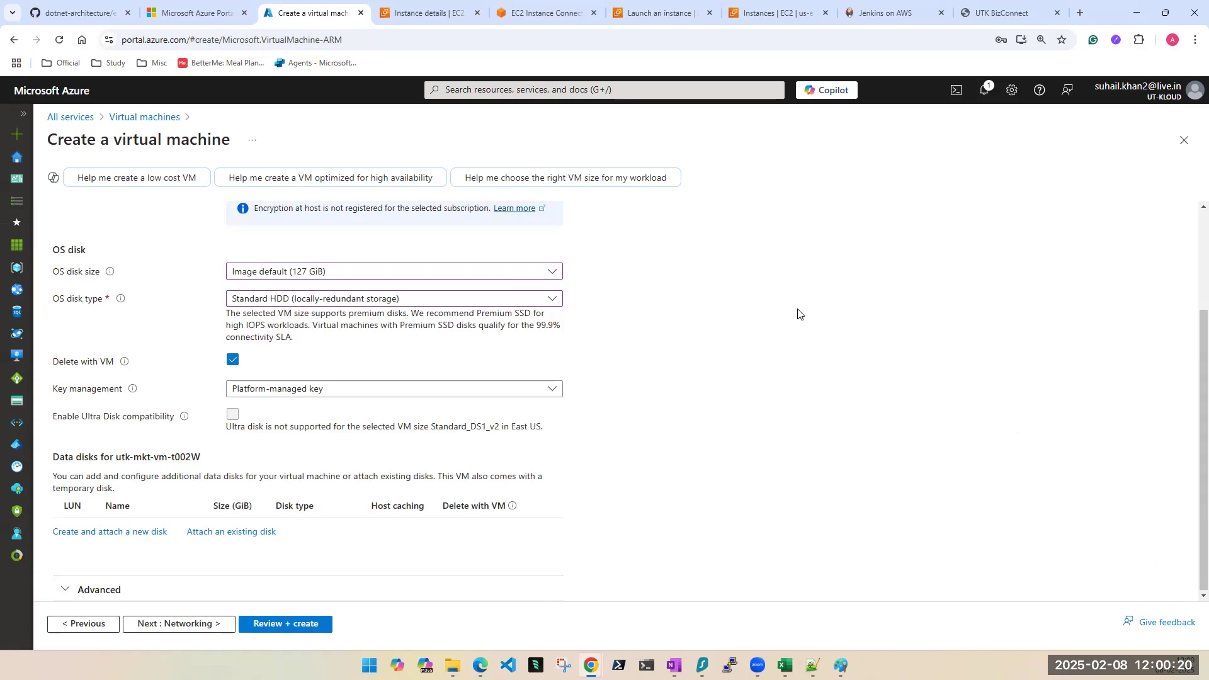
Step: Start creating and attaching a new data disk and name it datadisk1
click(77, 534)
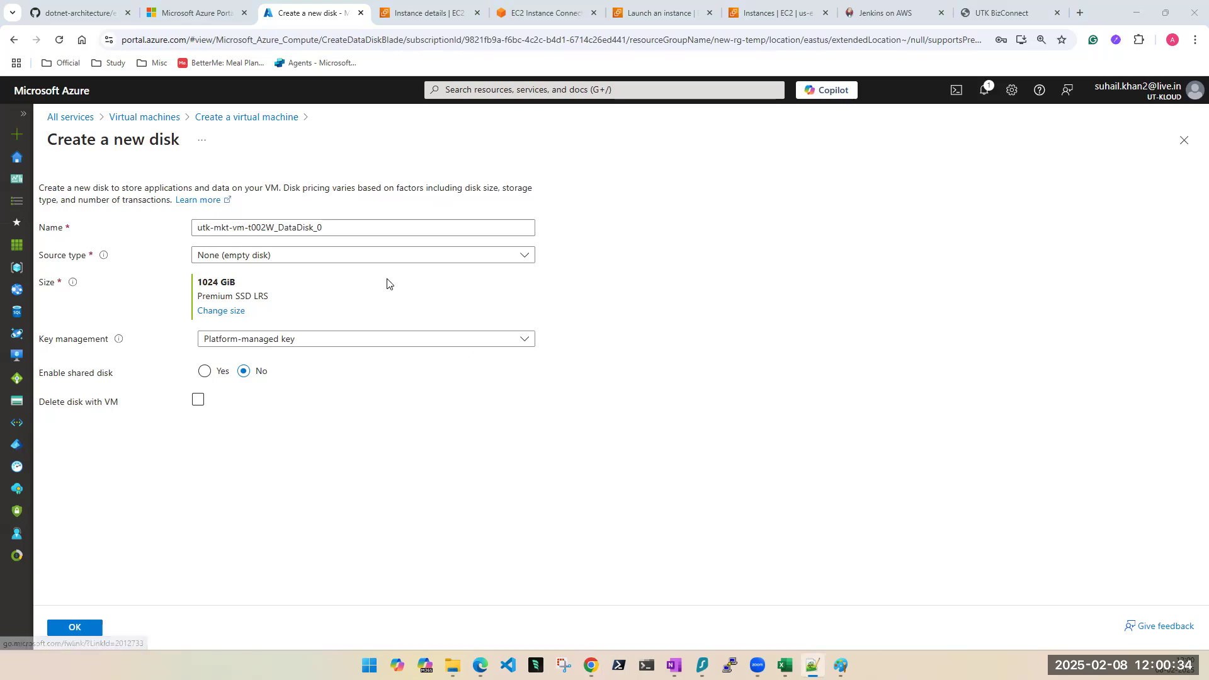
click(274, 235)
key(End)
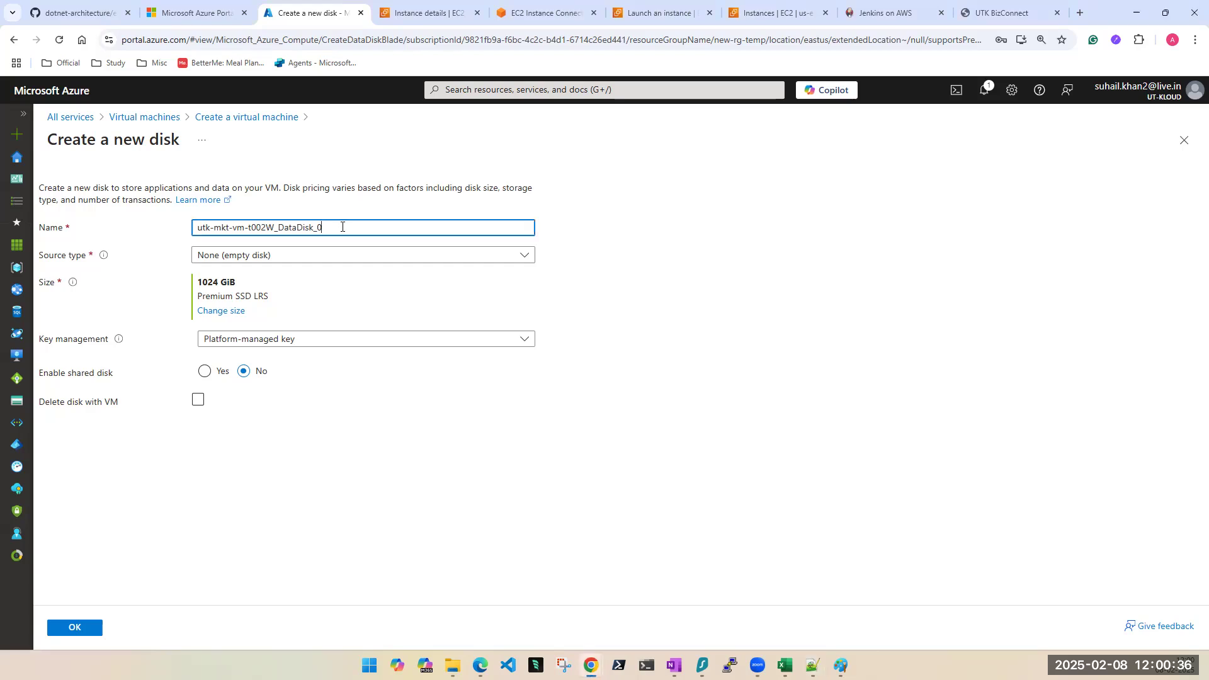
key(ctrl+a)
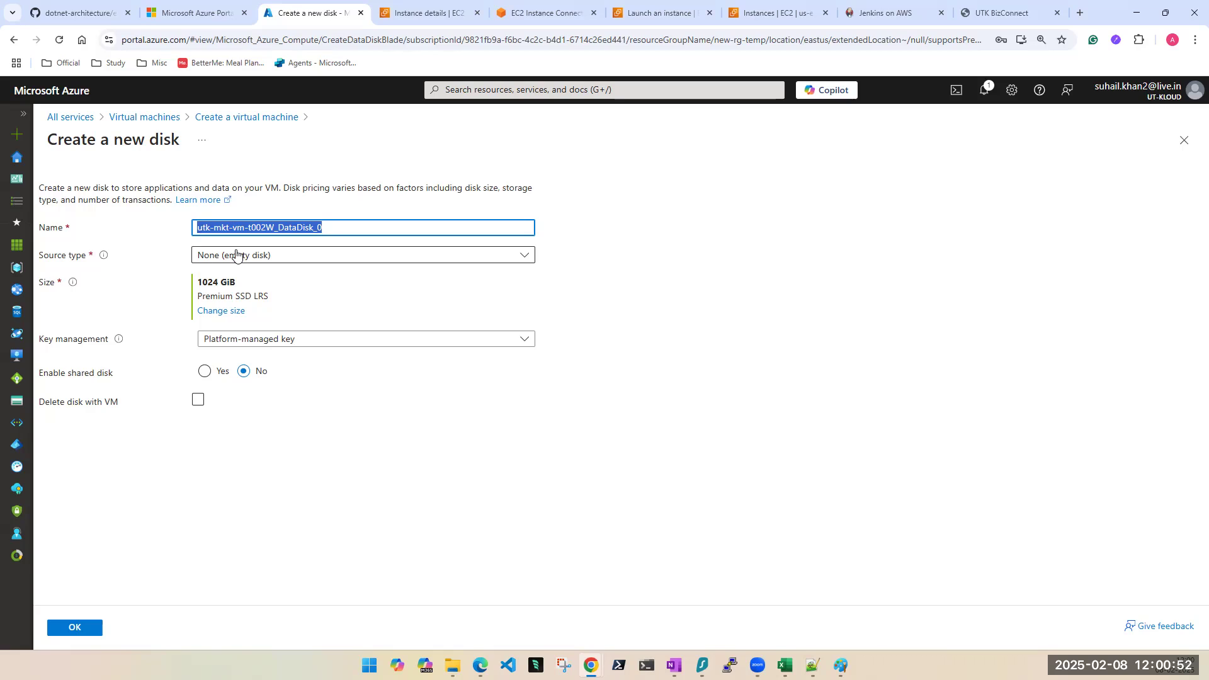
click(372, 243)
drag(364, 227, 168, 231)
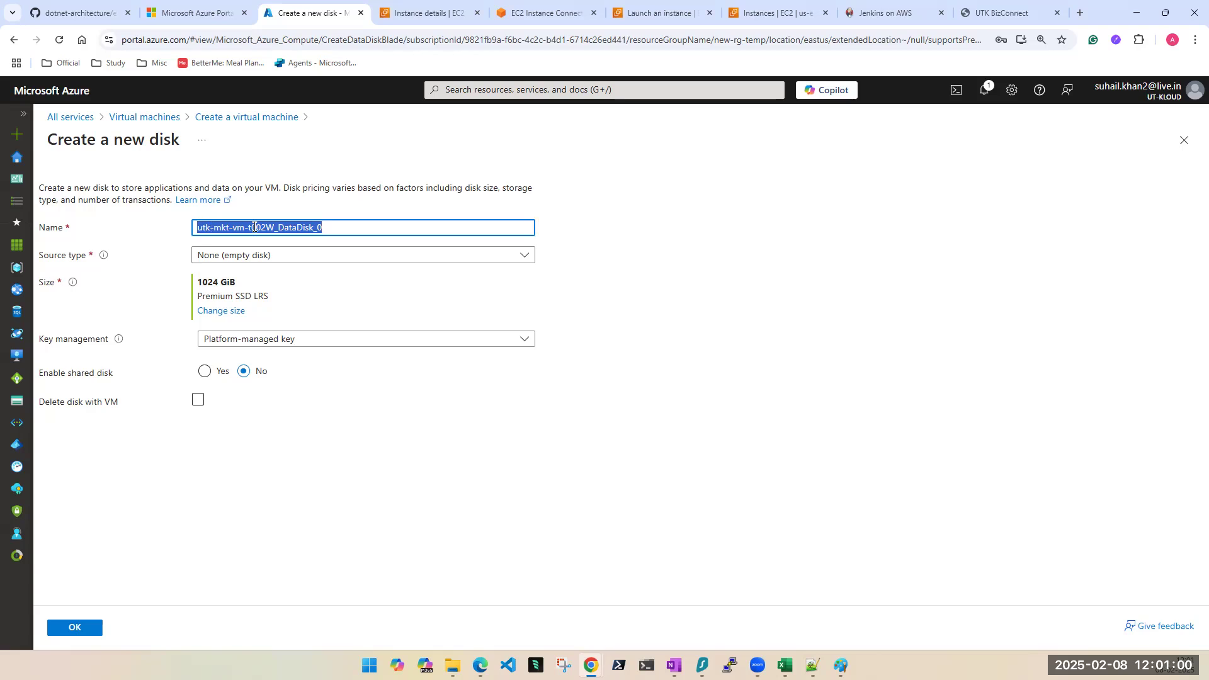
click(325, 227)
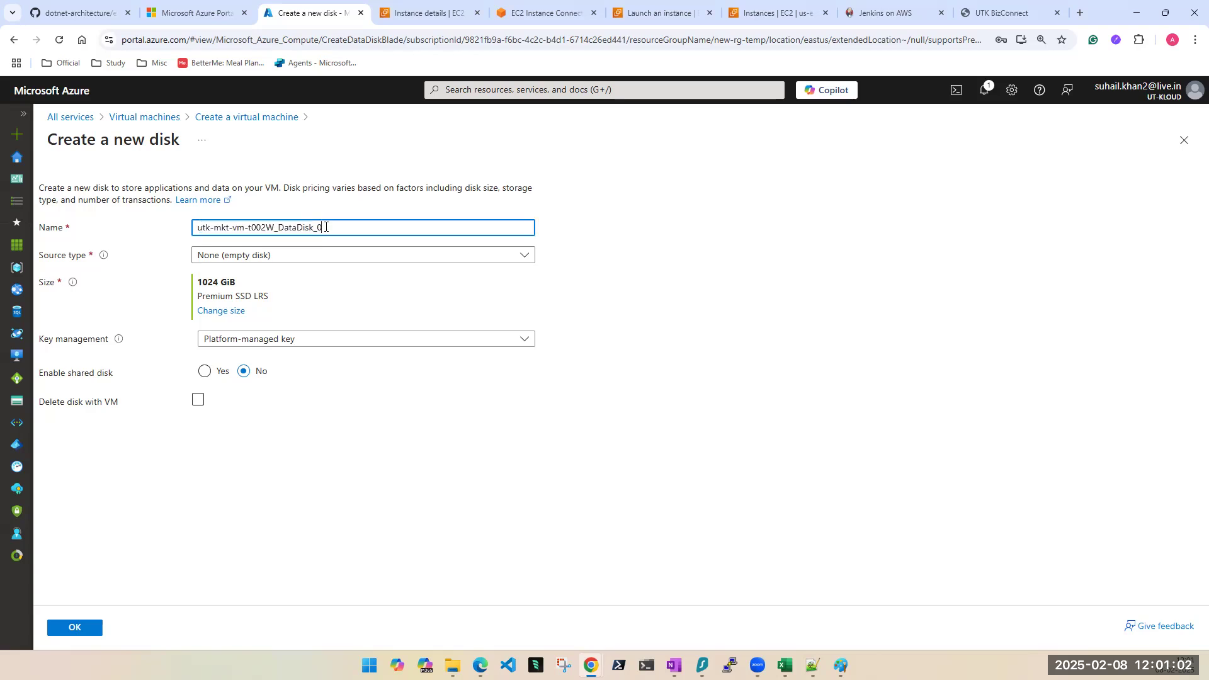
drag(326, 226, 151, 229)
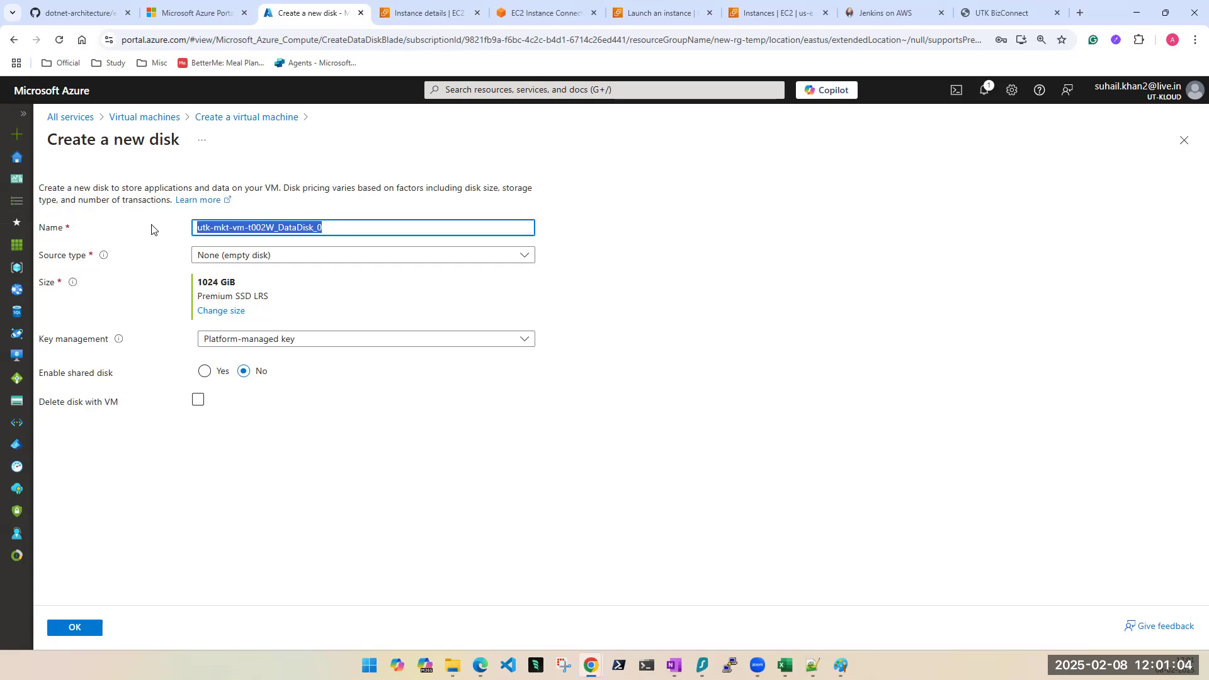
text(data)
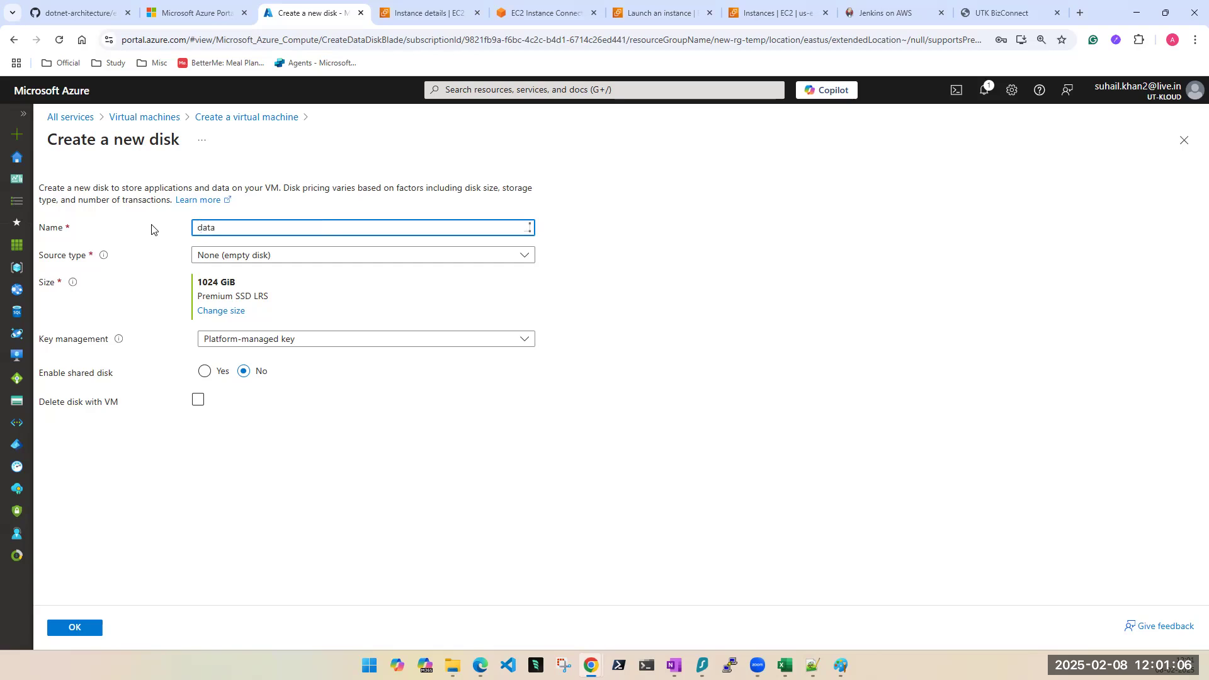
text(disk1)
Step: Review the source type and size settings of datadisk1, examine the Premium SSD size table, and return to the new disk form
click(372, 263)
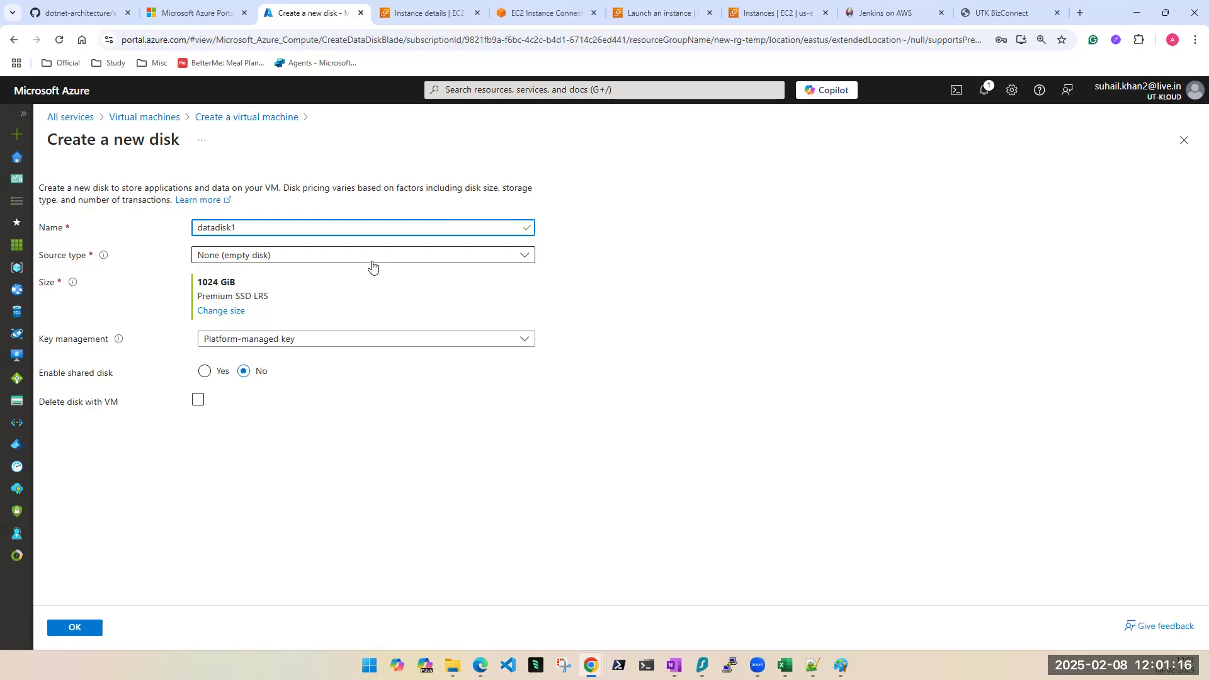
click(811, 284)
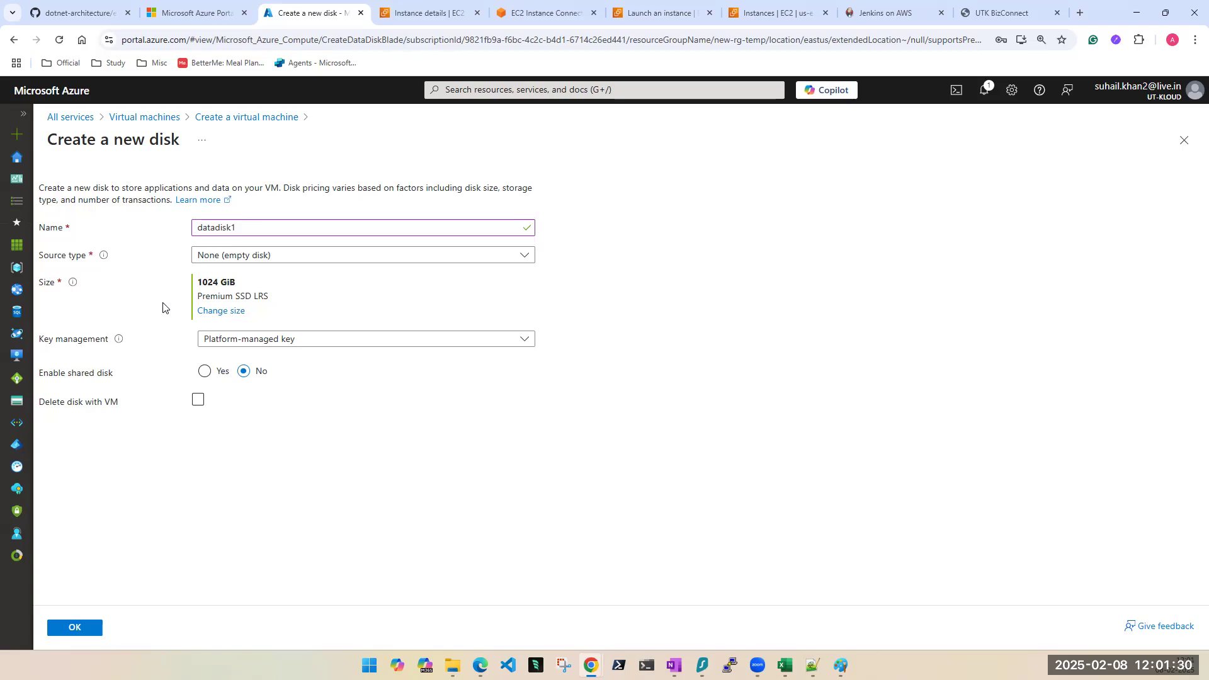
double_click(42, 286)
click(162, 307)
triple_click(218, 282)
click(821, 425)
click(220, 311)
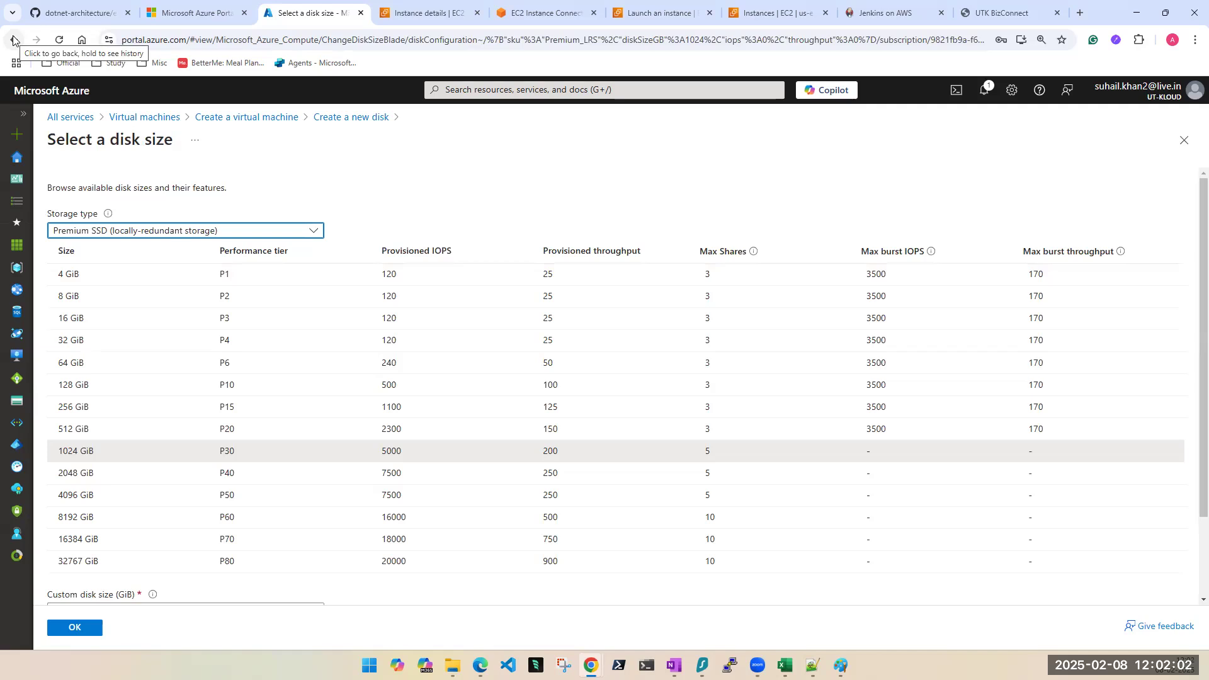
click(1186, 142)
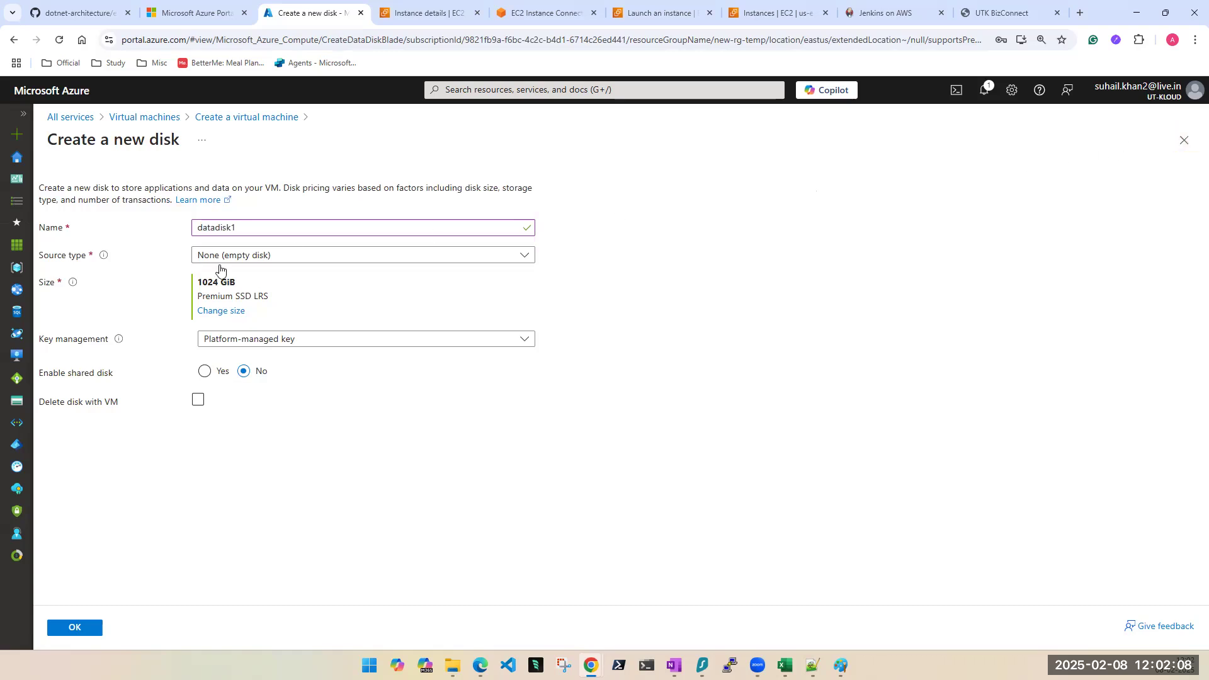
Step: Reopen the disk size selection for datadisk1 and set the storage type to locally-redundant Standard HDD
click(204, 311)
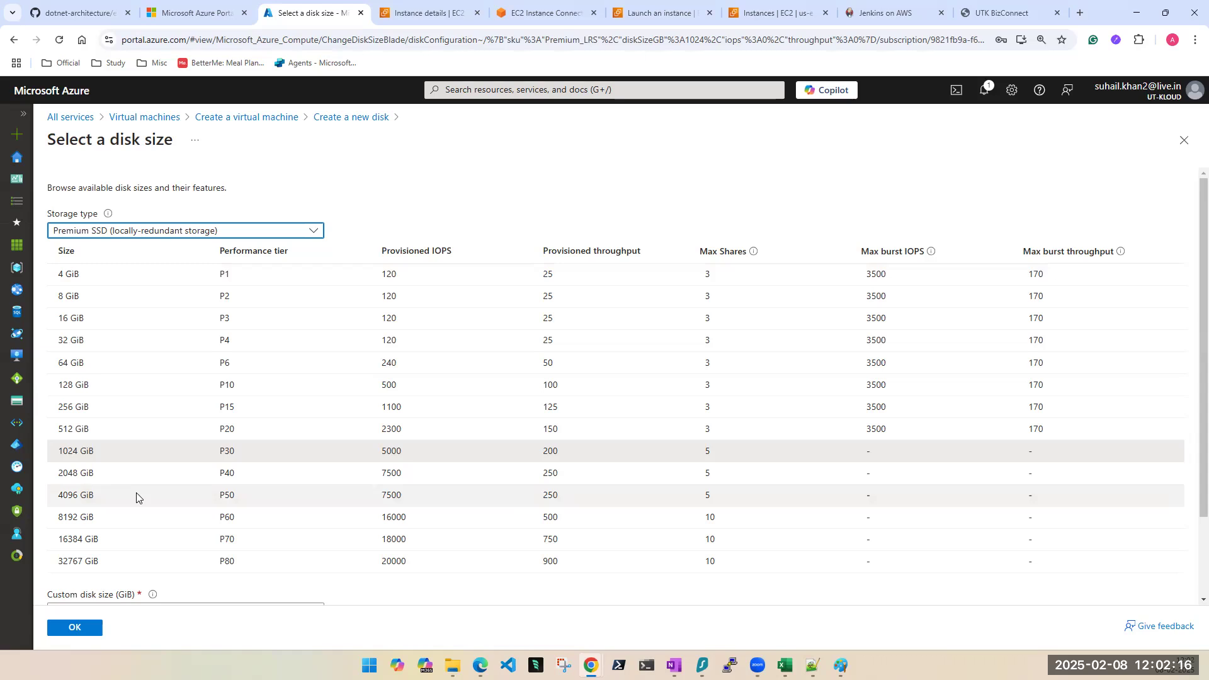
scroll(157, 488, down, 2)
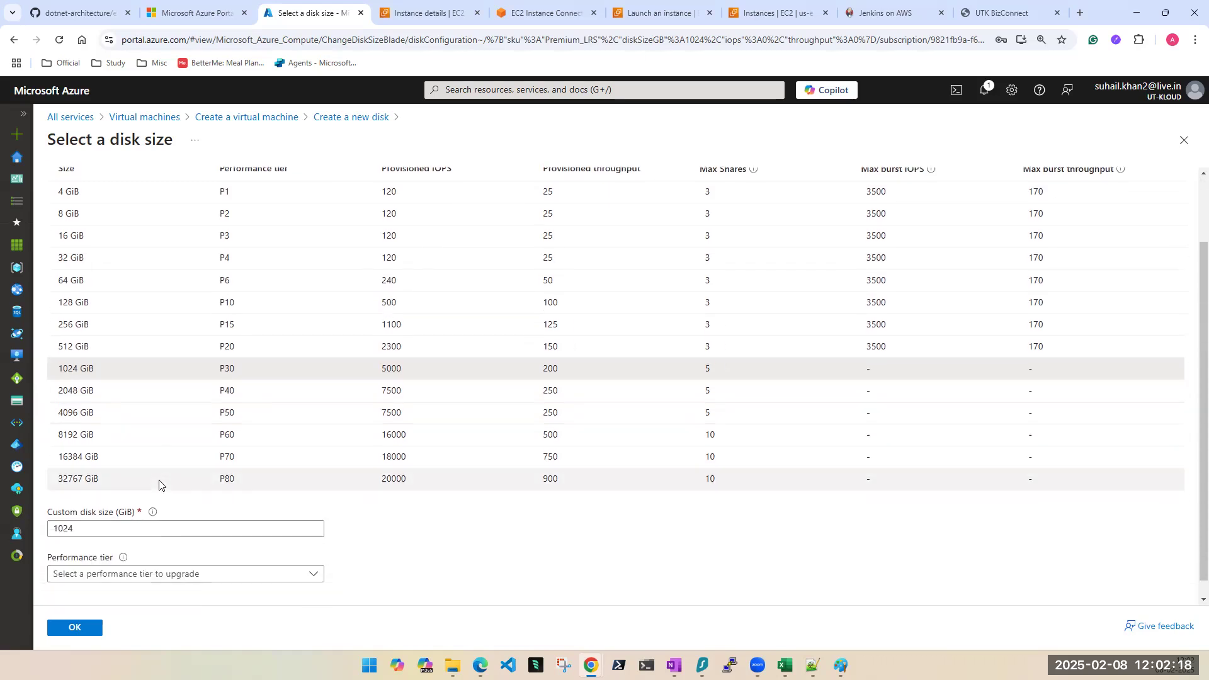
scroll(166, 491, up, 2)
scroll(167, 489, down, 1)
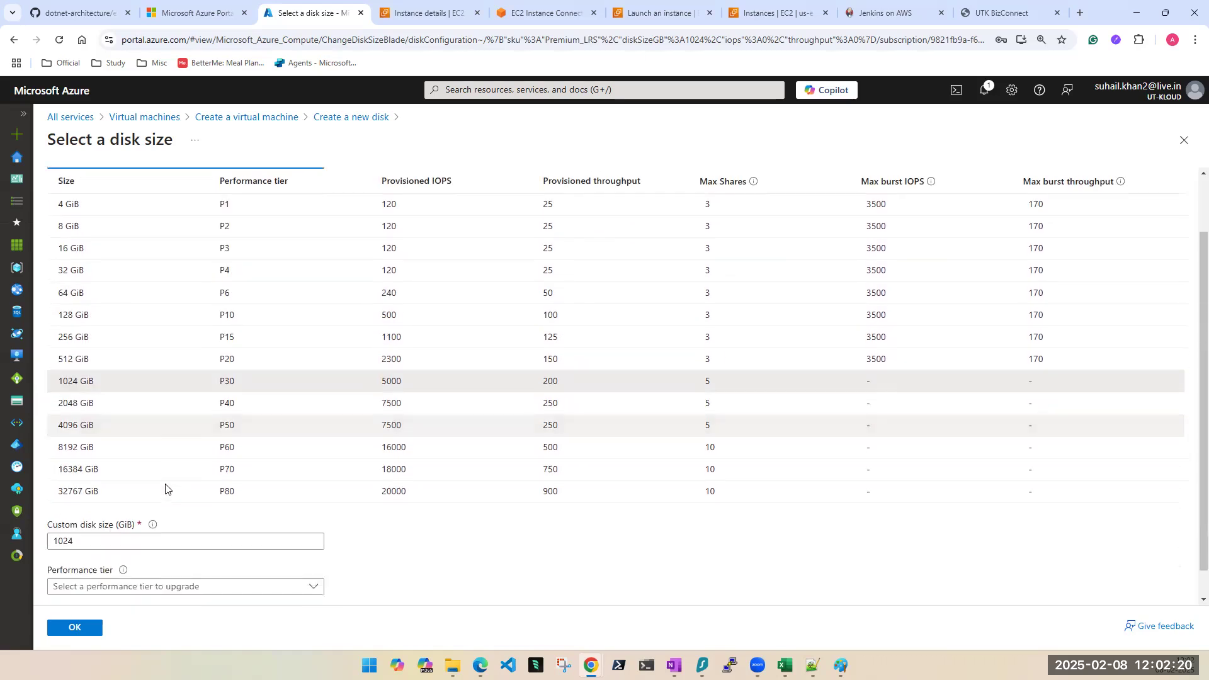
scroll(168, 490, up, 1)
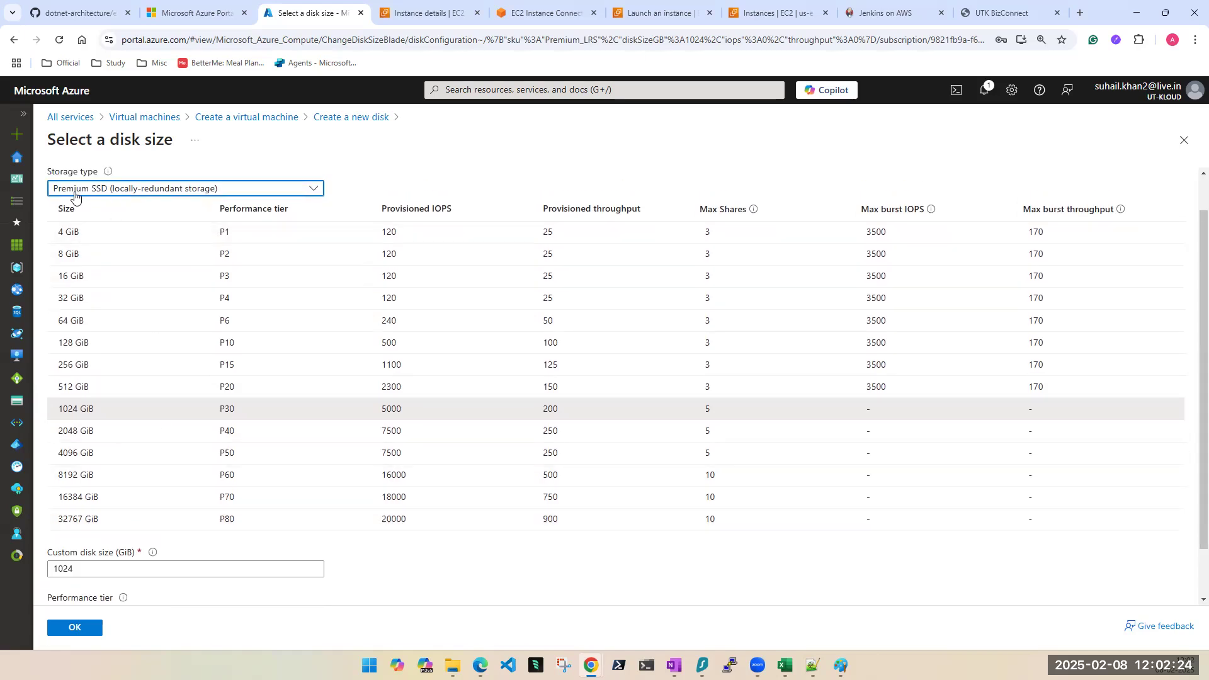
click(141, 195)
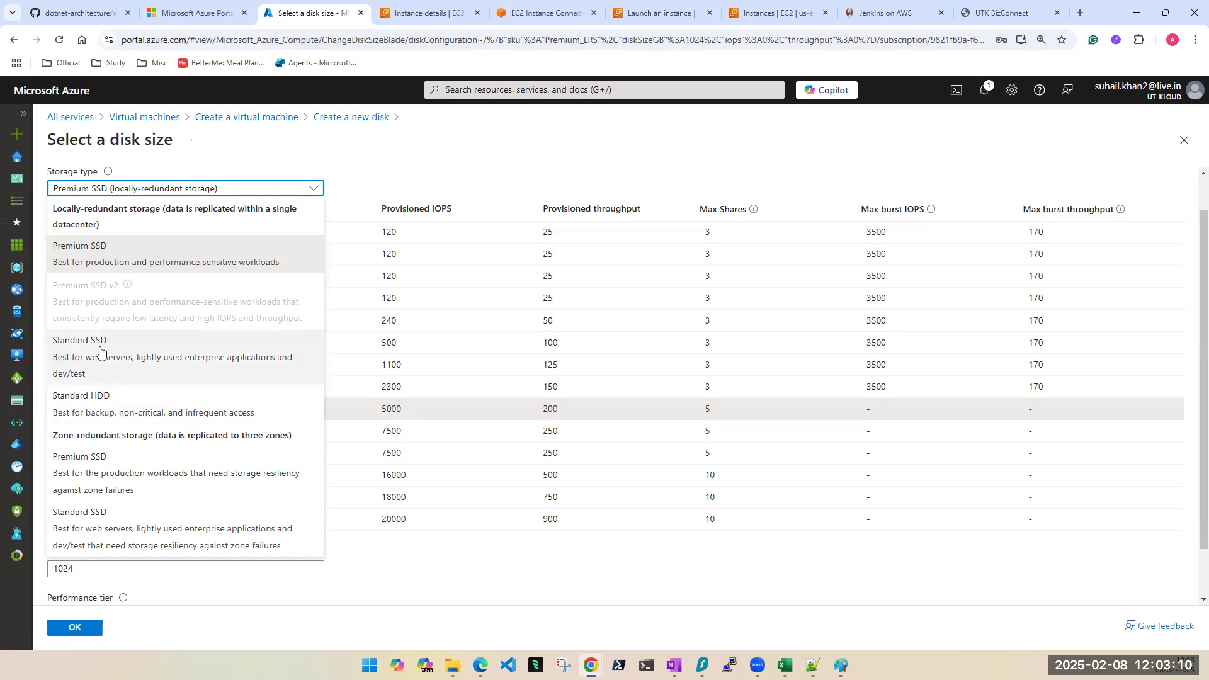
click(111, 413)
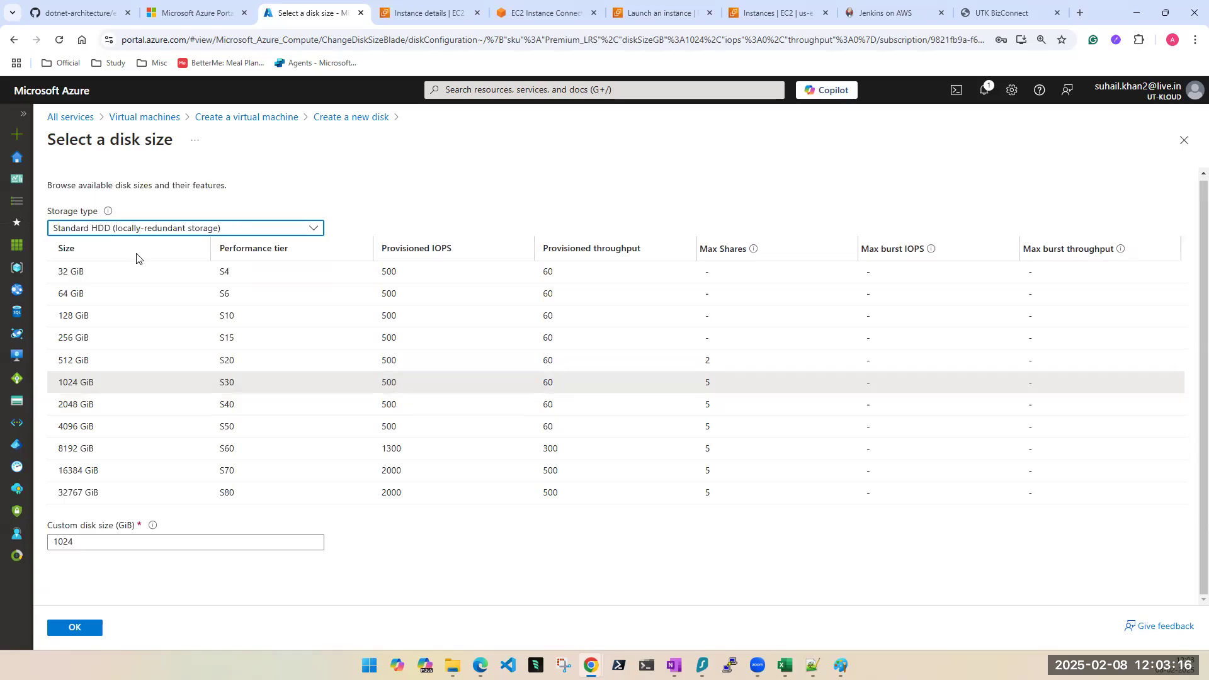
Step: Try the 32 GiB and 64 GiB sizes and a custom size of 50 GiB to compare the matching performance tiers
click(115, 278)
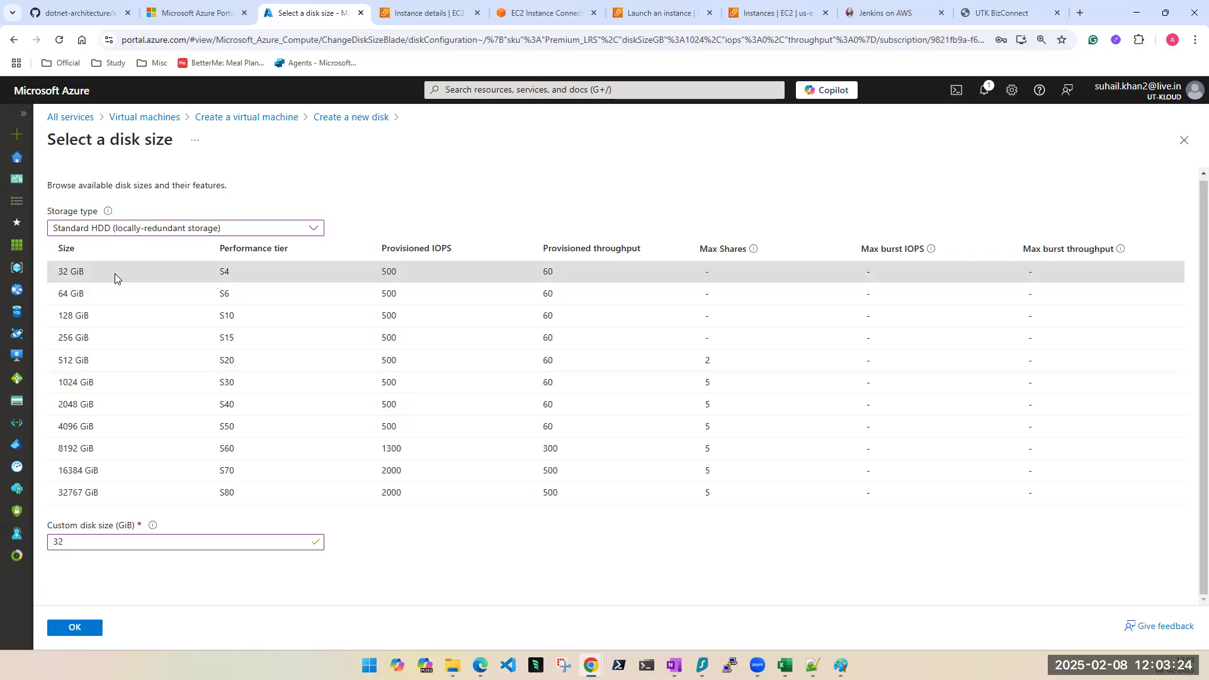
drag(65, 544, 41, 542)
text(50)
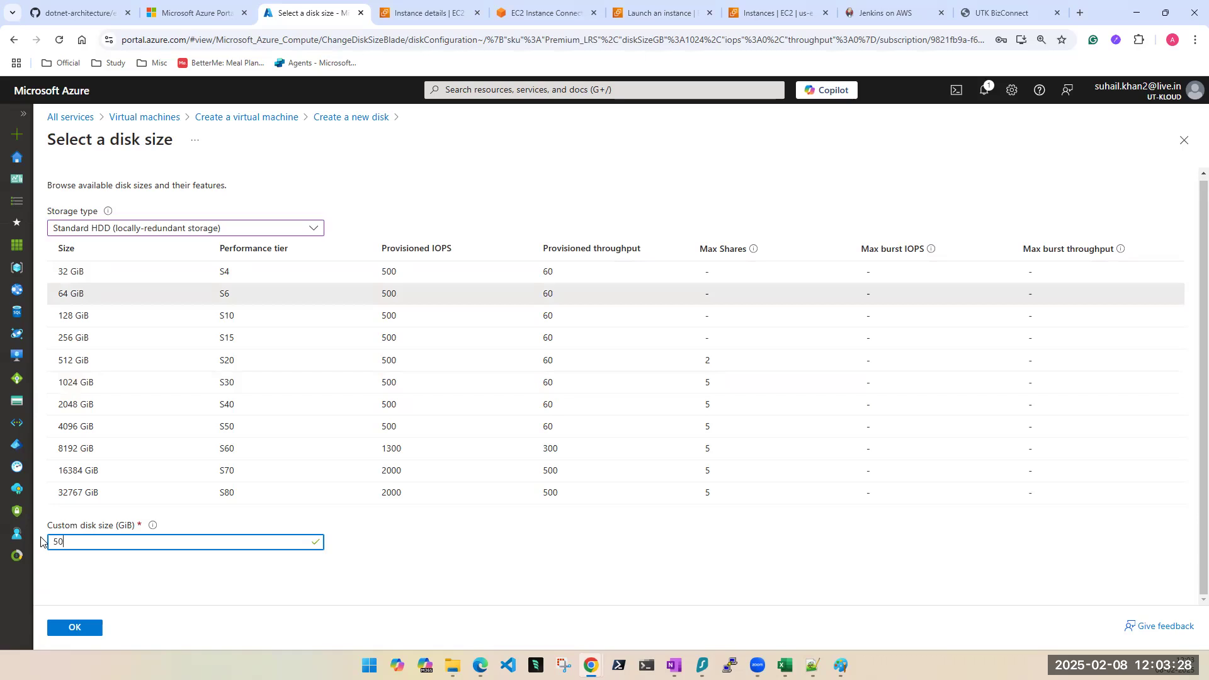
click(96, 274)
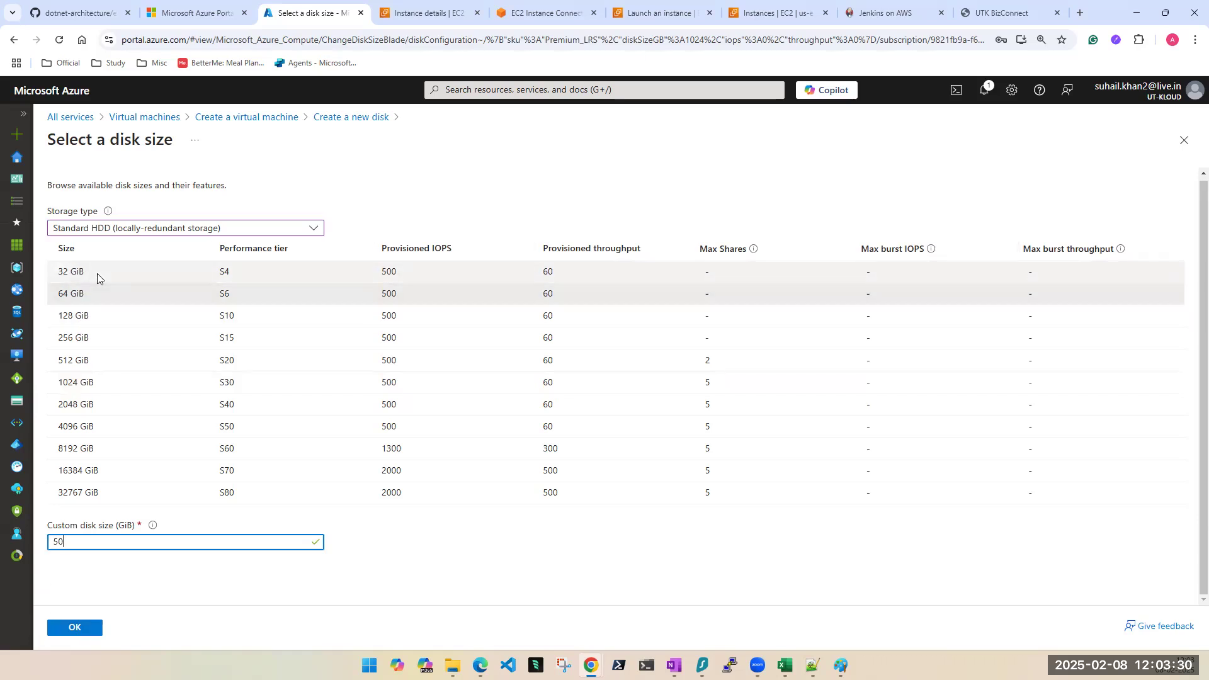
click(99, 293)
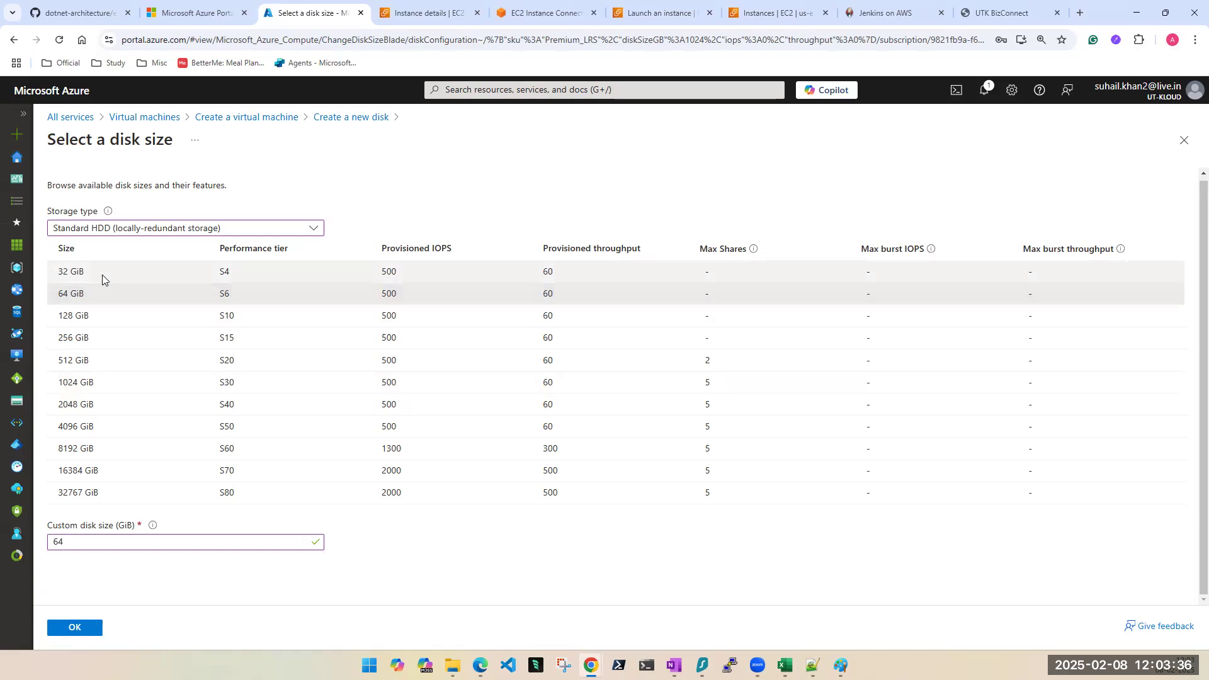
click(102, 275)
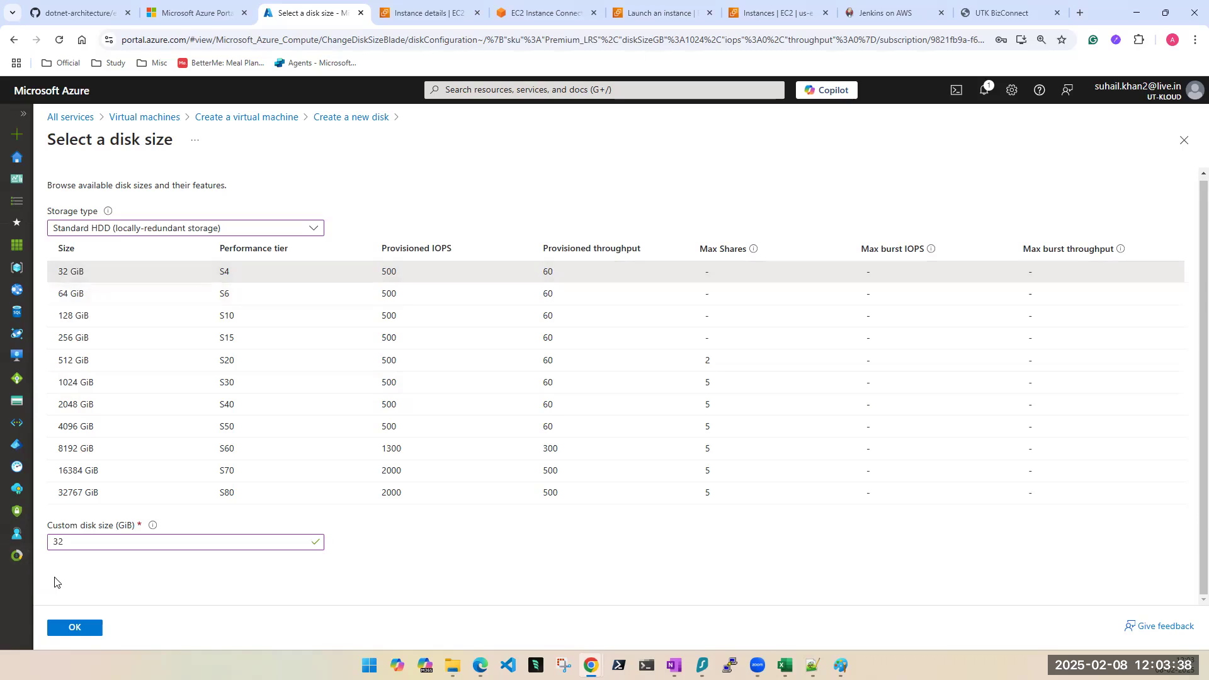
Step: Set the custom disk size to 50 GiB and apply it to datadisk1
double_click(56, 539)
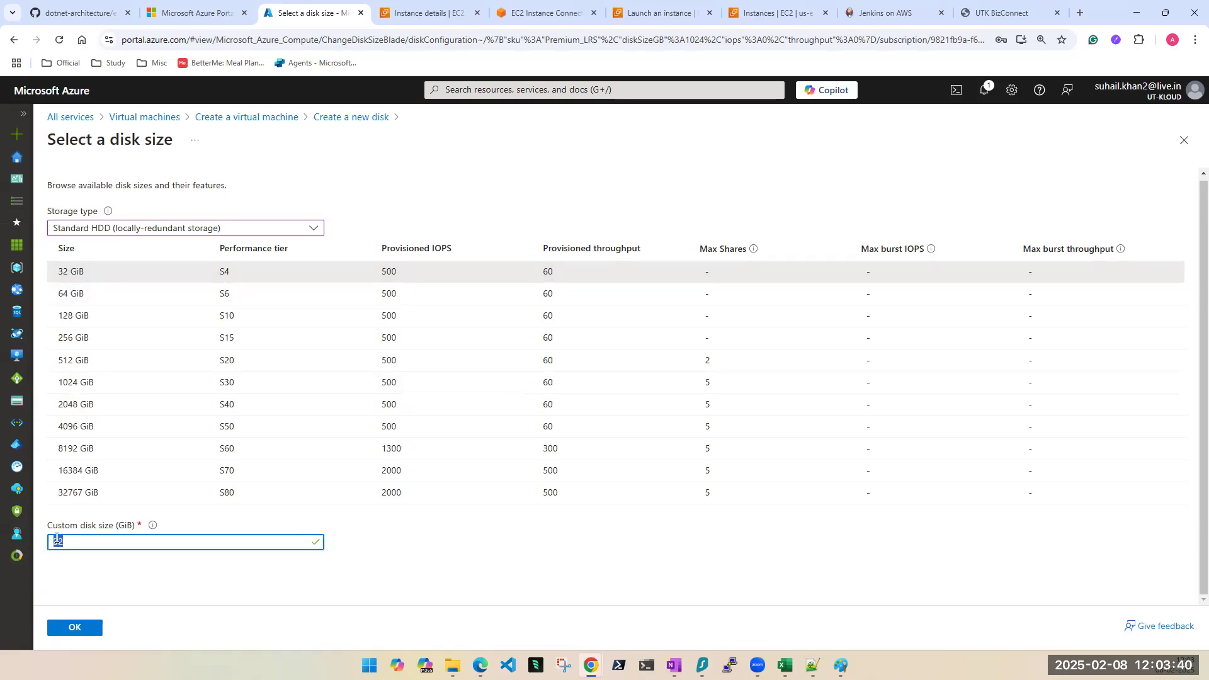
text(50)
click(94, 629)
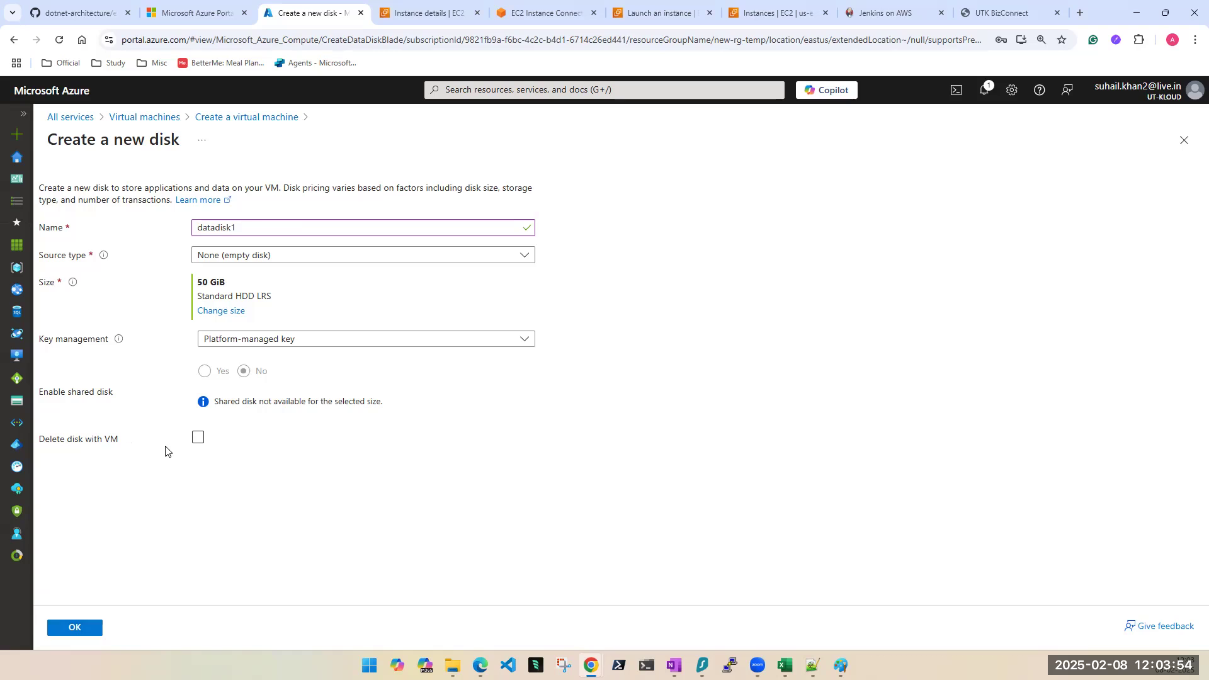
Step: Try the Delete disk with VM option, leave it cleared, and add datadisk1 to the virtual machine's data disks
click(198, 441)
click(197, 439)
click(218, 433)
click(197, 448)
click(93, 629)
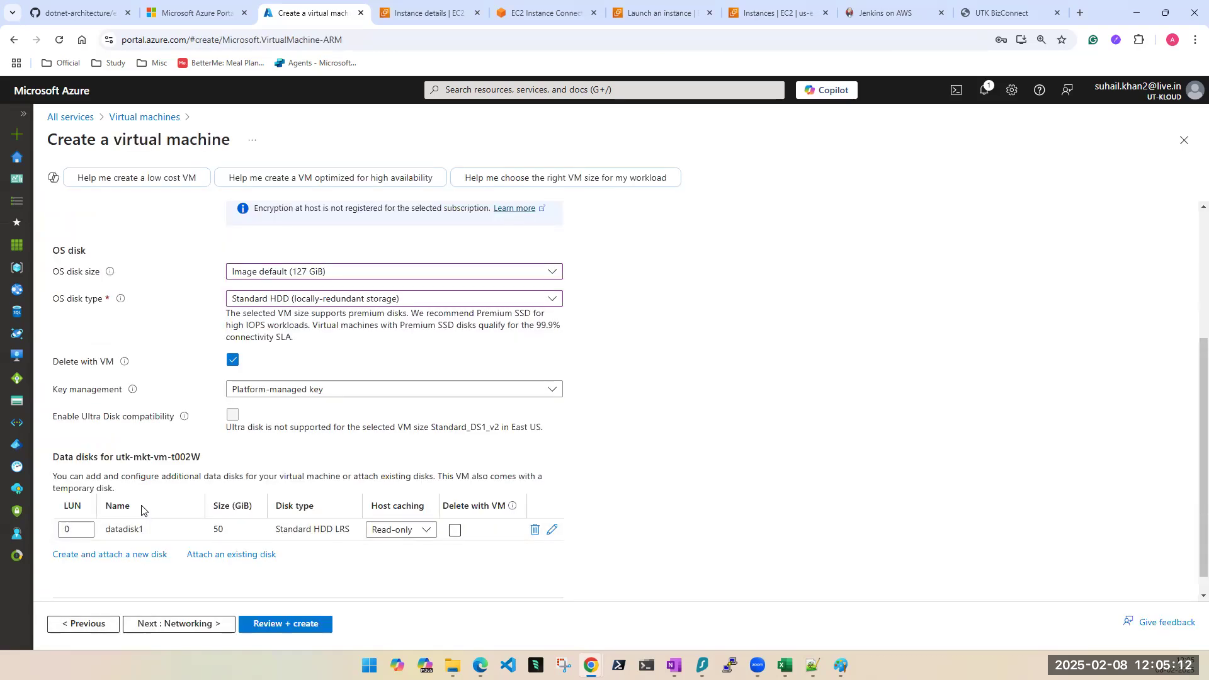
Step: Add a second data disk row for attaching an existing disk and check which disks are available
scroll(142, 509, down, 1)
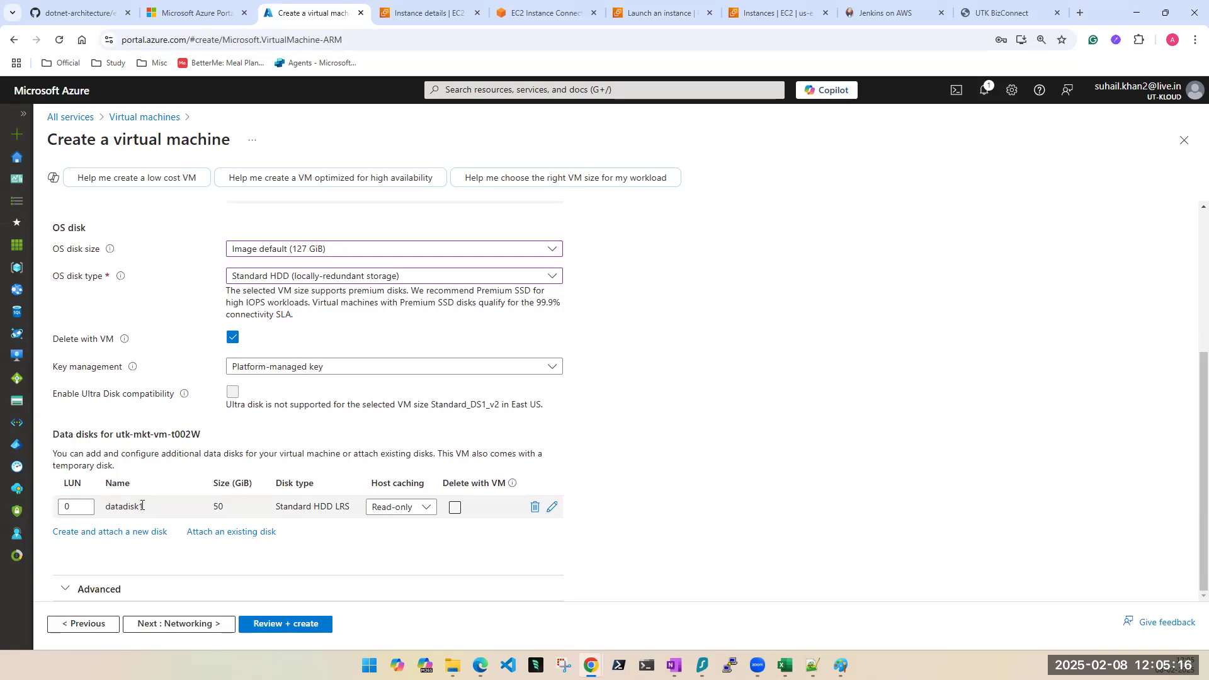
click(217, 535)
click(193, 531)
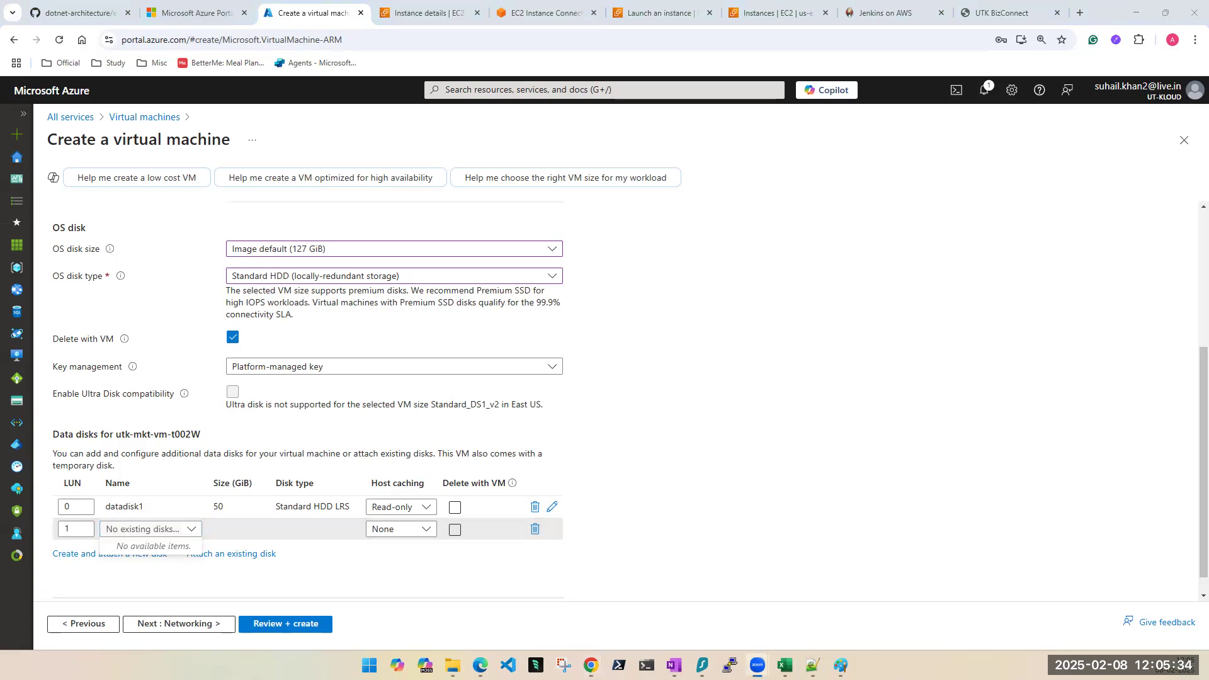
Step: Remove the empty second data disk row and start creating a new attached disk named datadisk2
click(535, 533)
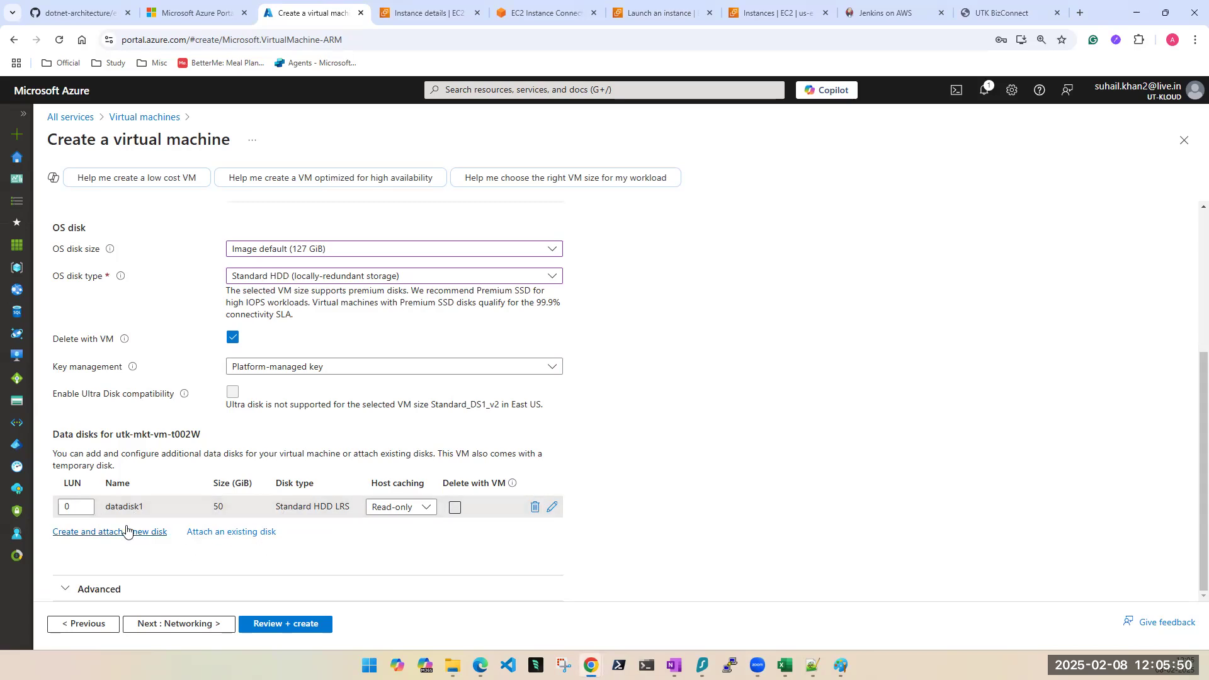
click(103, 537)
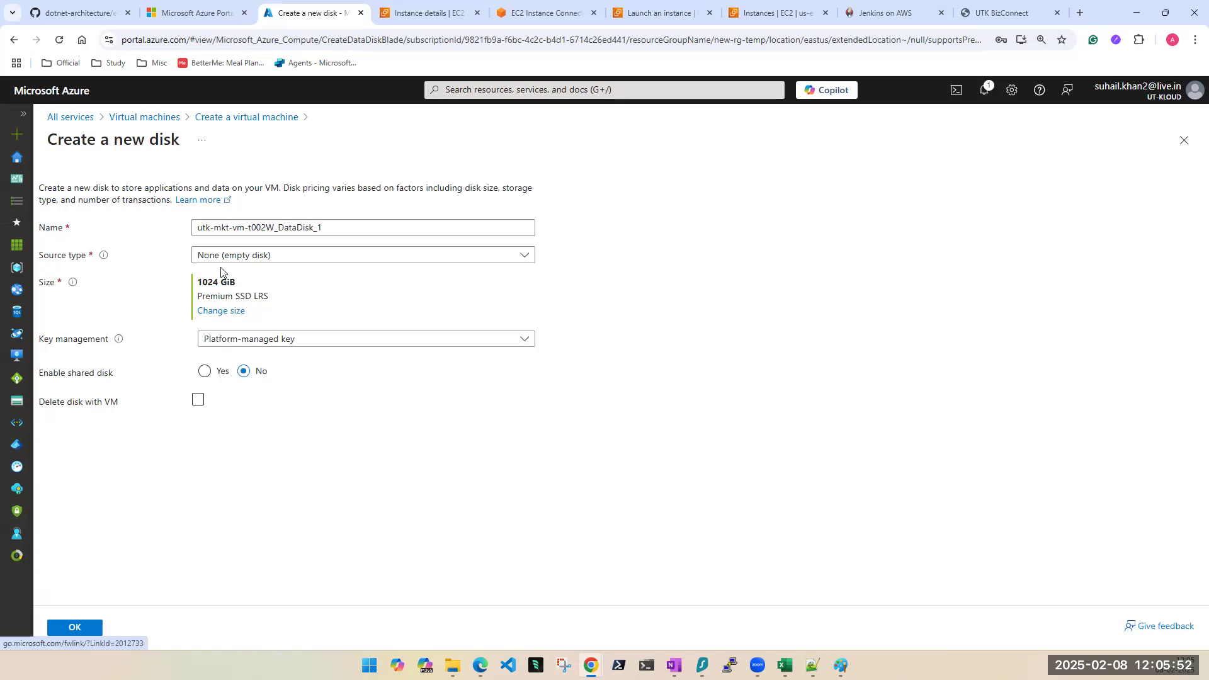
drag(346, 230, 140, 235)
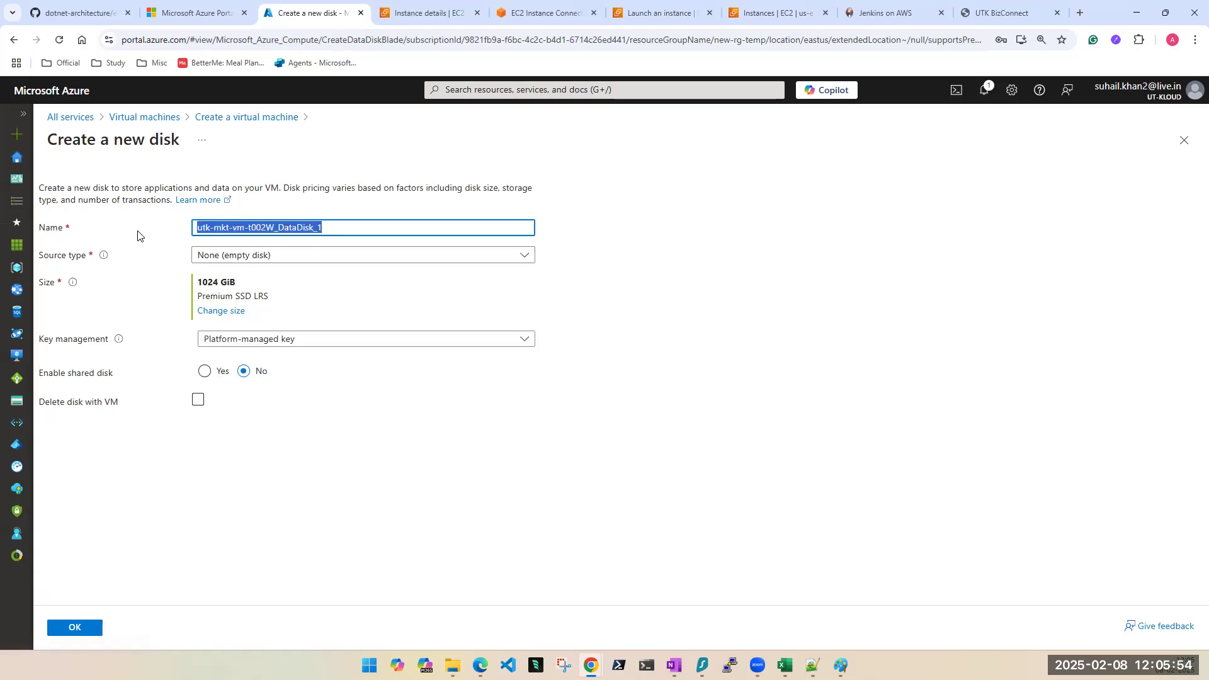
text(datadisk2)
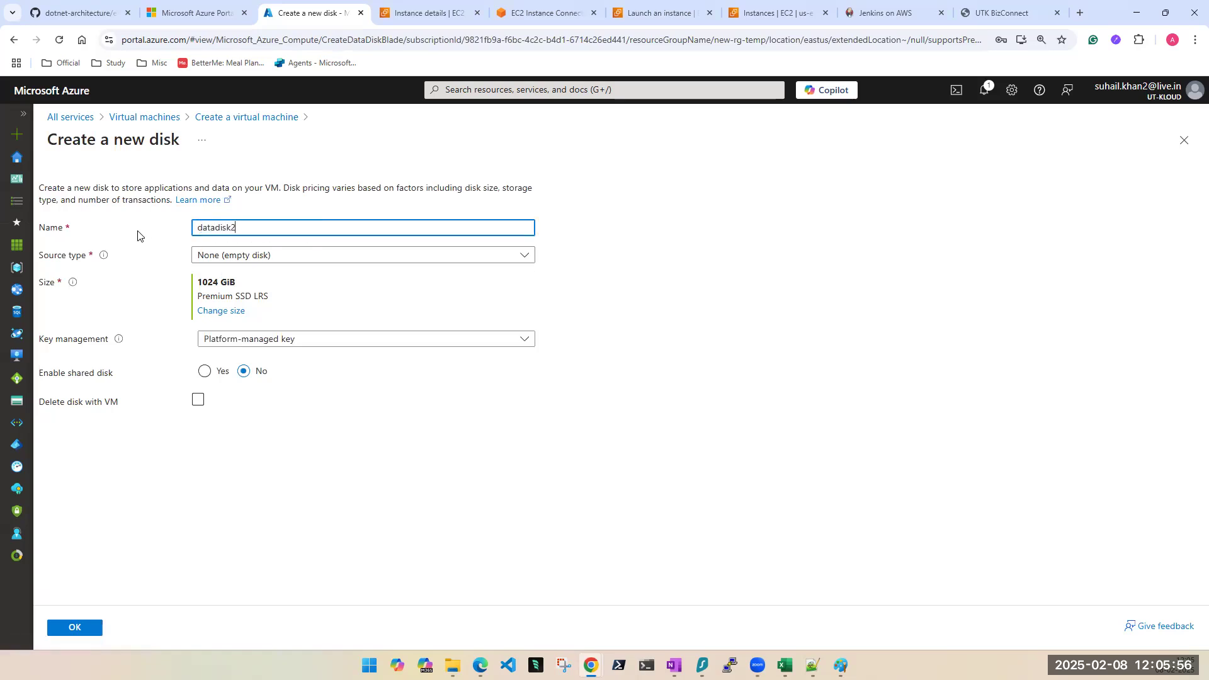
Step: Set datadisk2 to Standard HDD (locally-redundant storage) with a custom size of 5 GiB and add it to the virtual machine's data disks
click(221, 312)
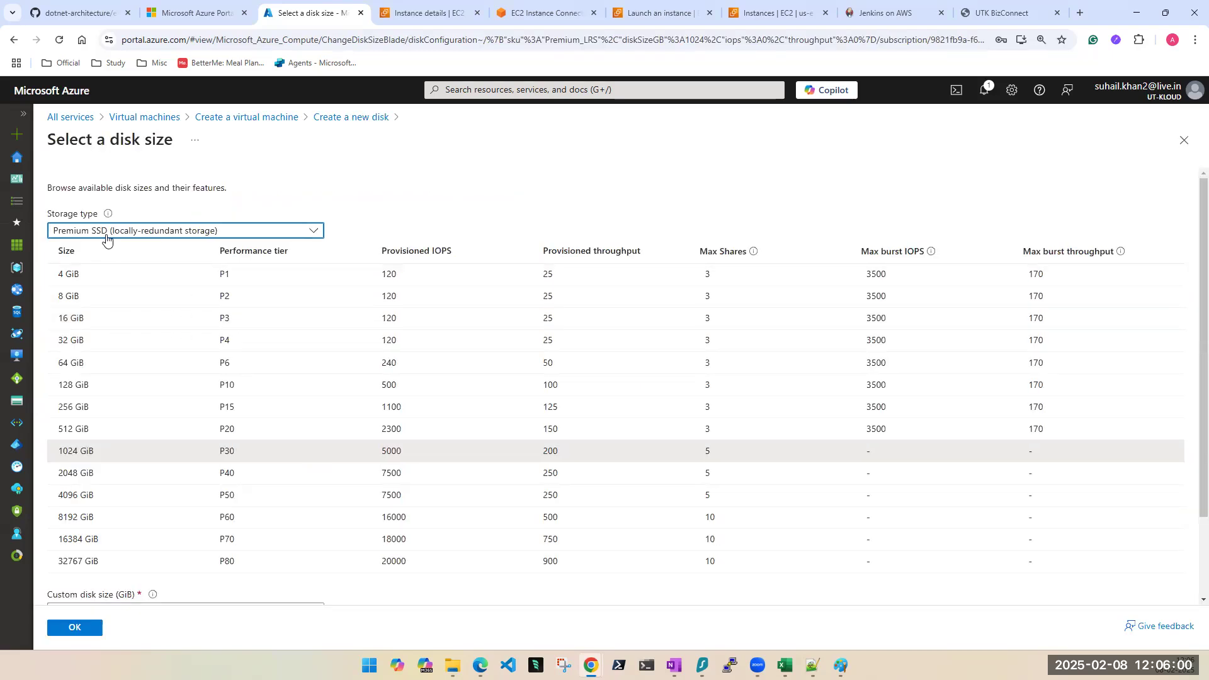
click(107, 234)
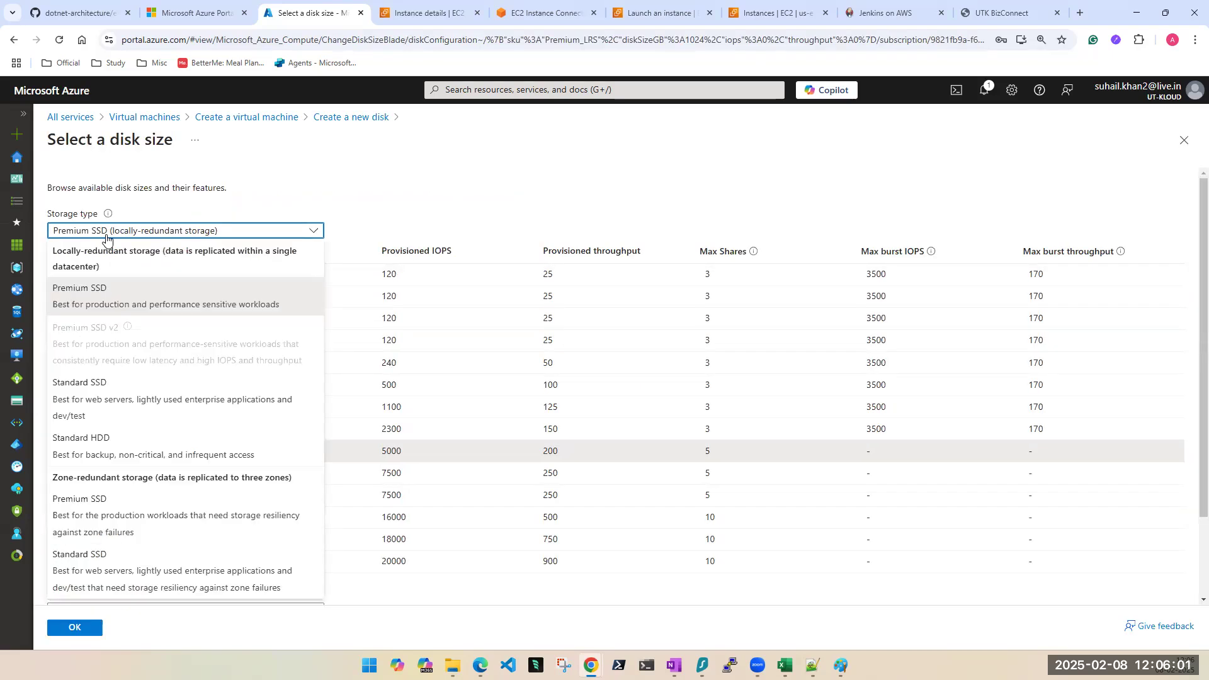
click(111, 449)
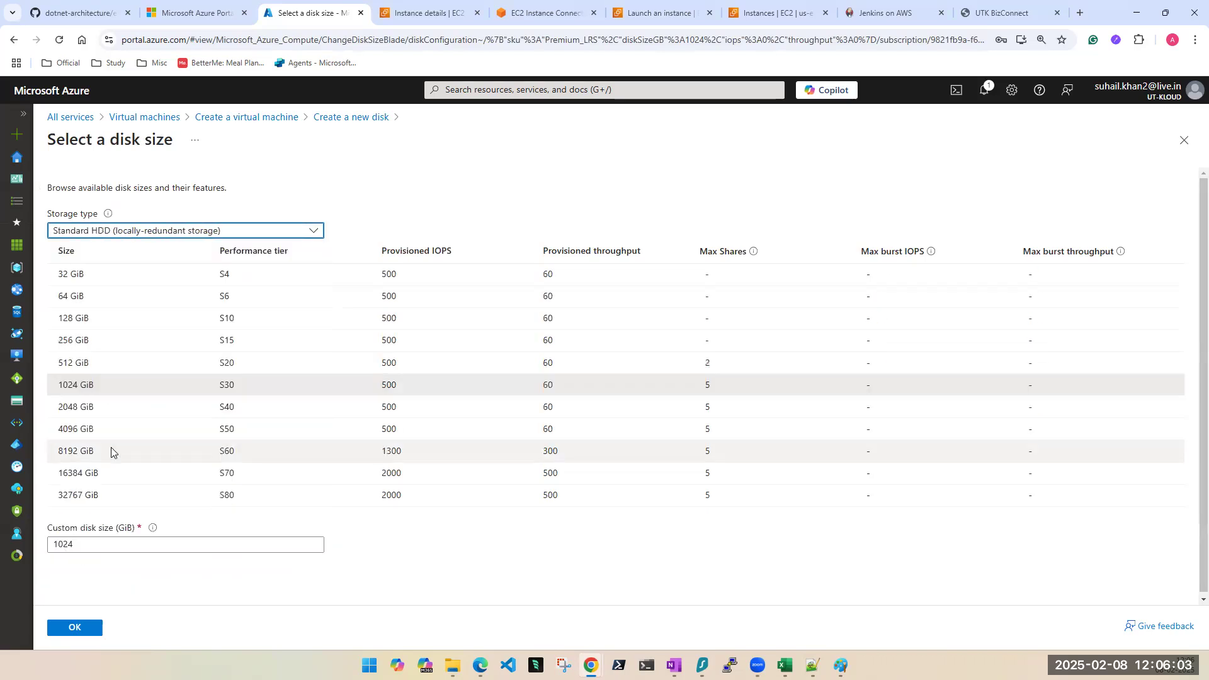
click(88, 280)
double_click(59, 544)
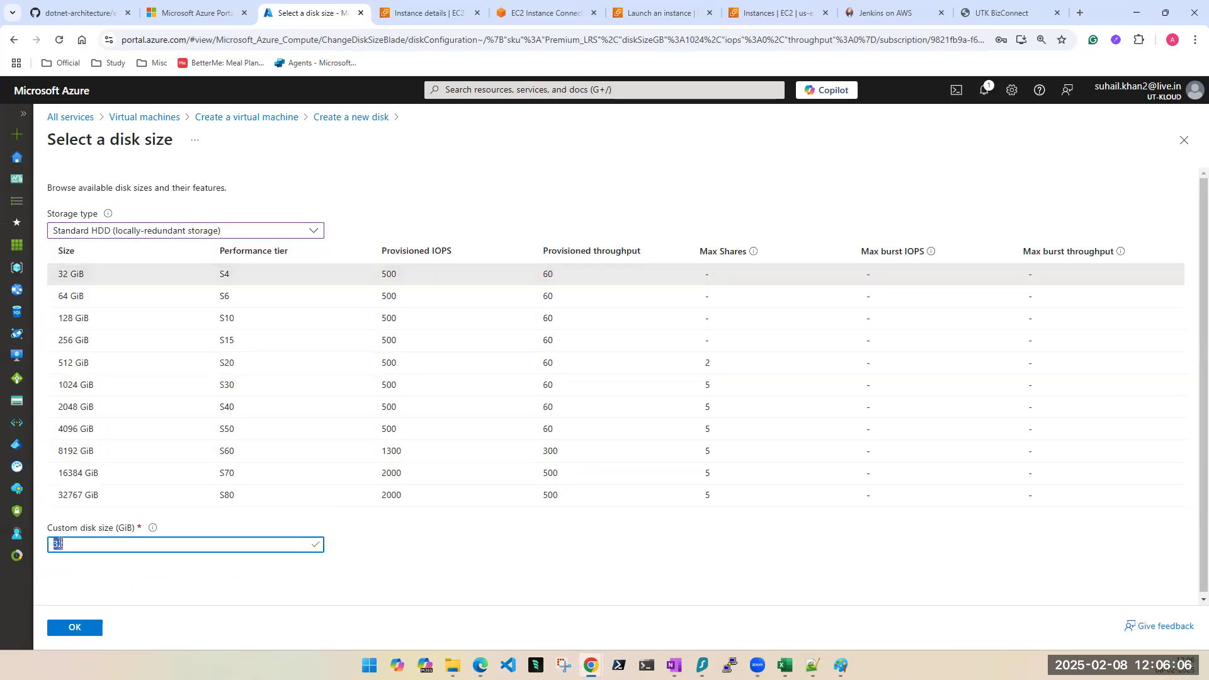
text(5)
click(57, 630)
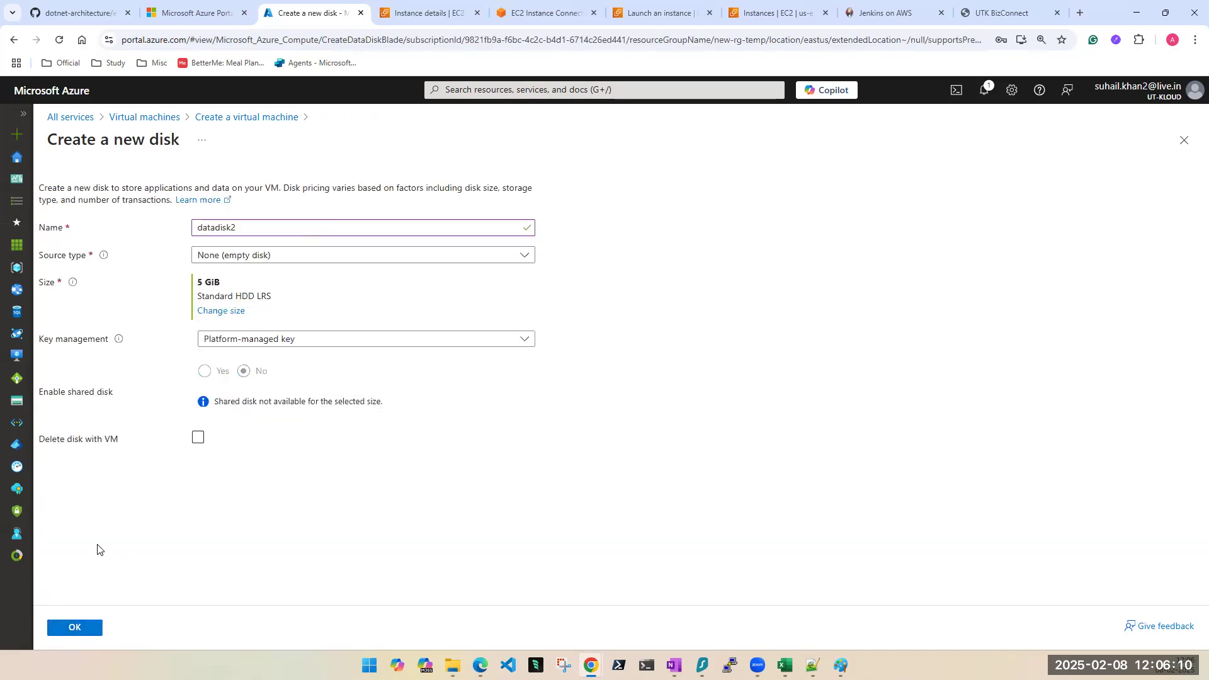
click(87, 632)
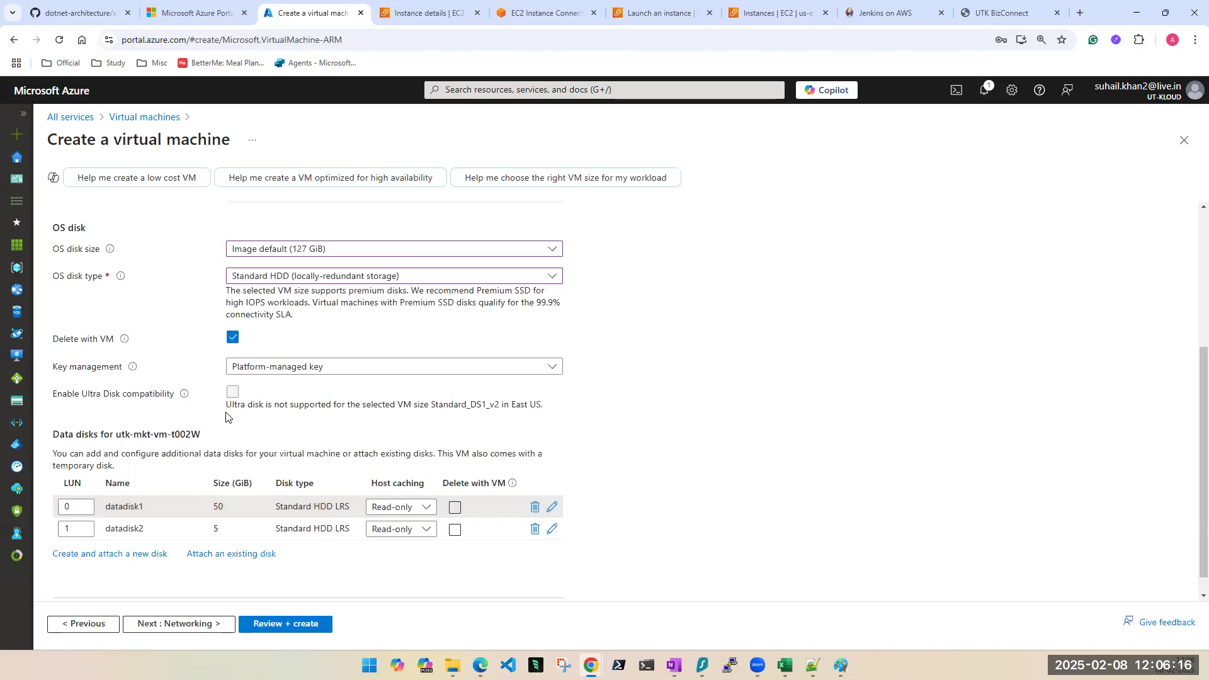
Step: Examine the advanced disk options for managed disks and the ephemeral OS disk, then collapse them again
scroll(133, 378, up, 3)
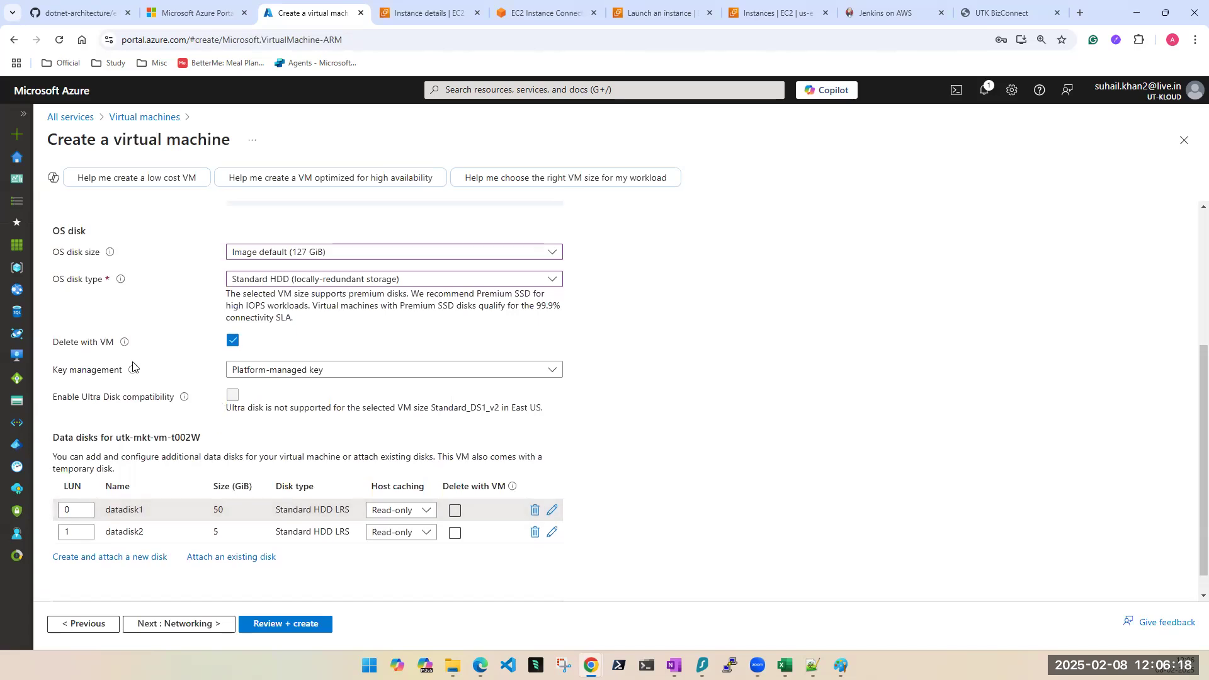
scroll(133, 366, down, 4)
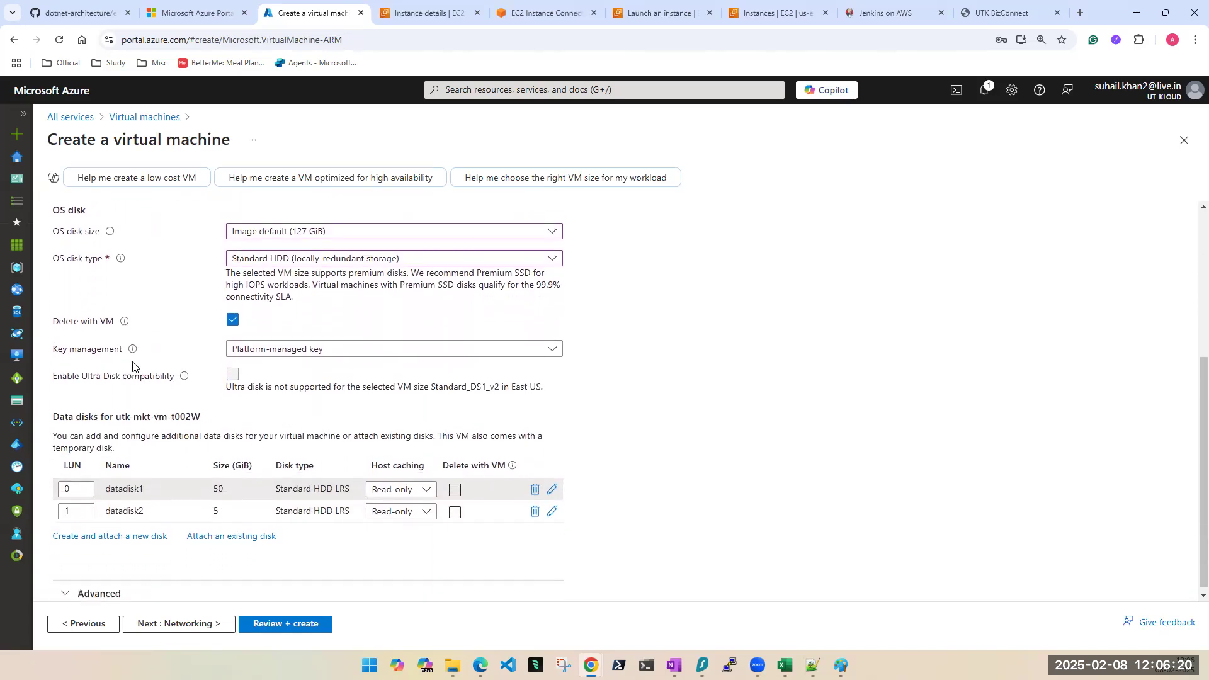
click(65, 589)
scroll(105, 558, down, 3)
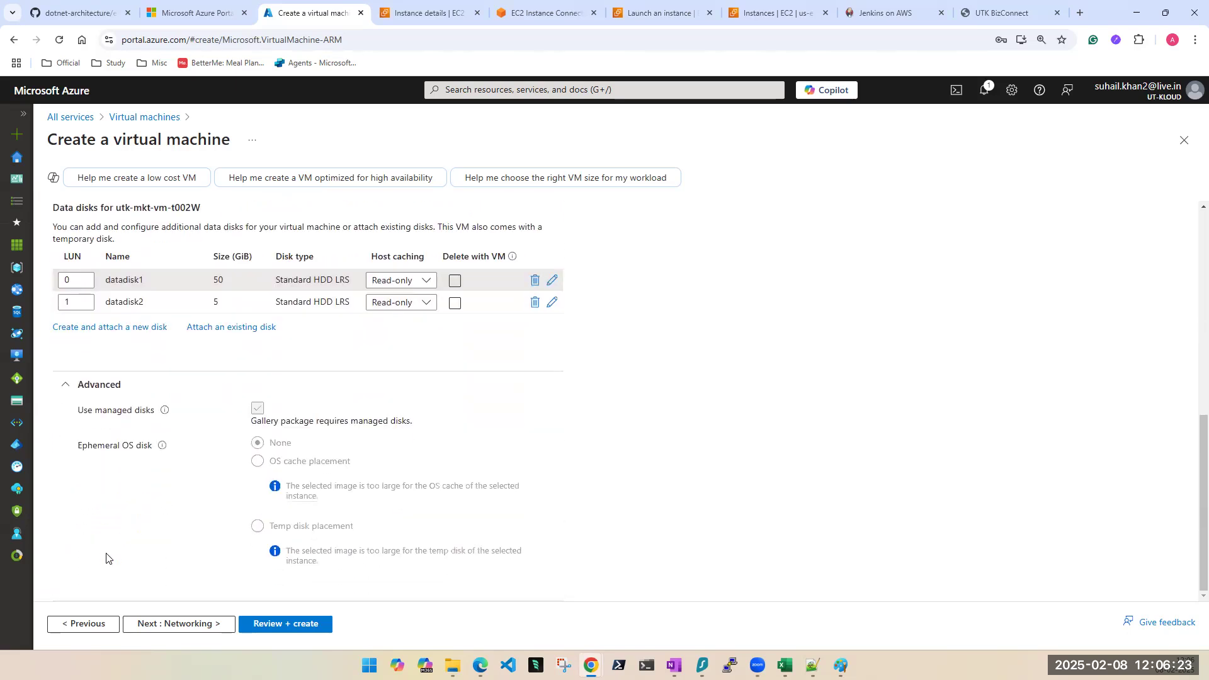
click(68, 385)
scroll(824, 414, up, 4)
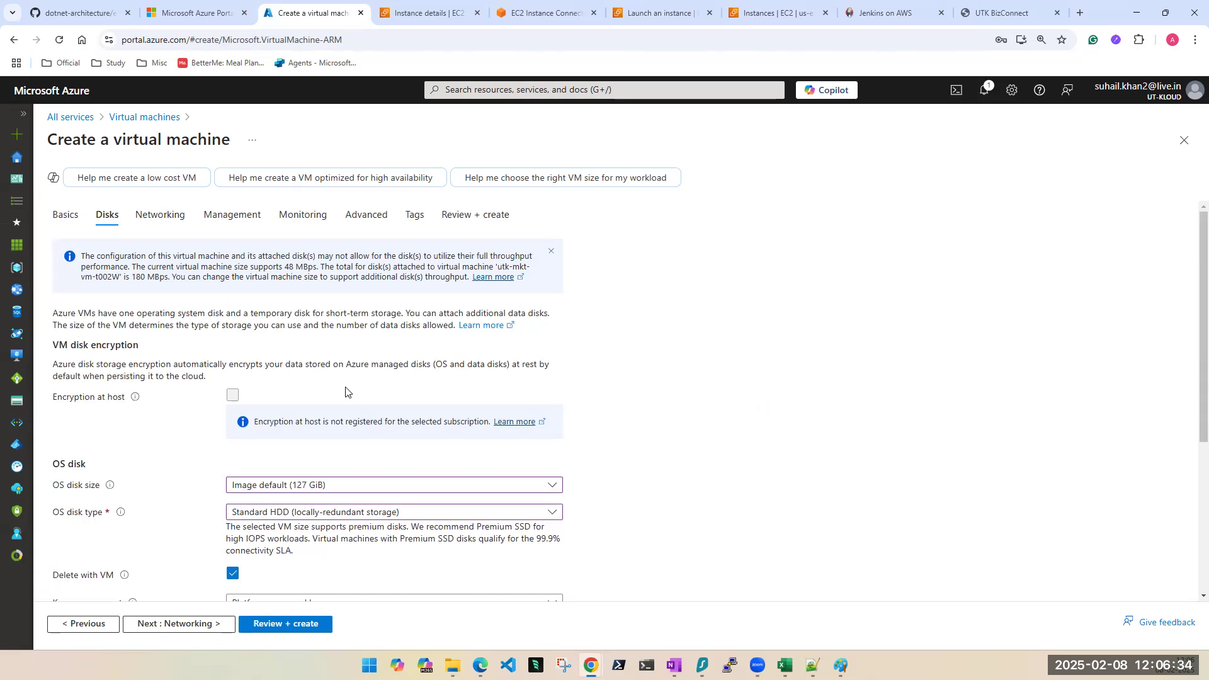
Step: Review the encryption, OS disk and data disk settings of the virtual machine, including the size of datadisk1
key(alt+Tab)
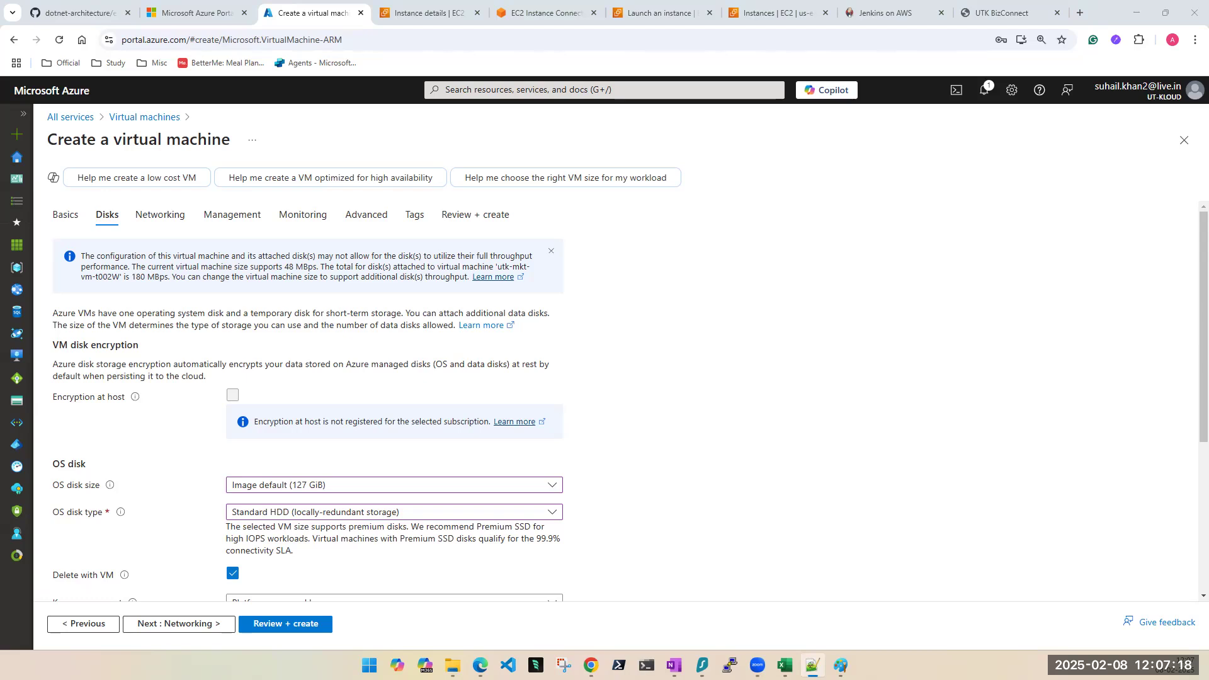
scroll(477, 574, down, 3)
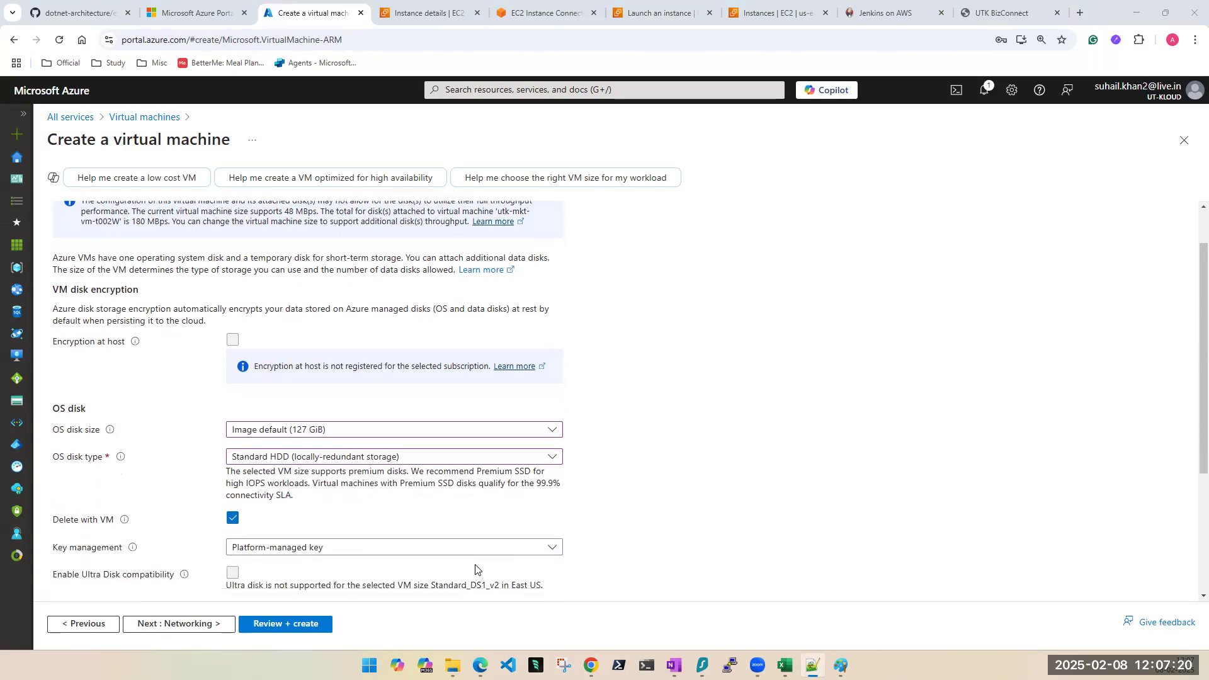
scroll(476, 570, down, 2)
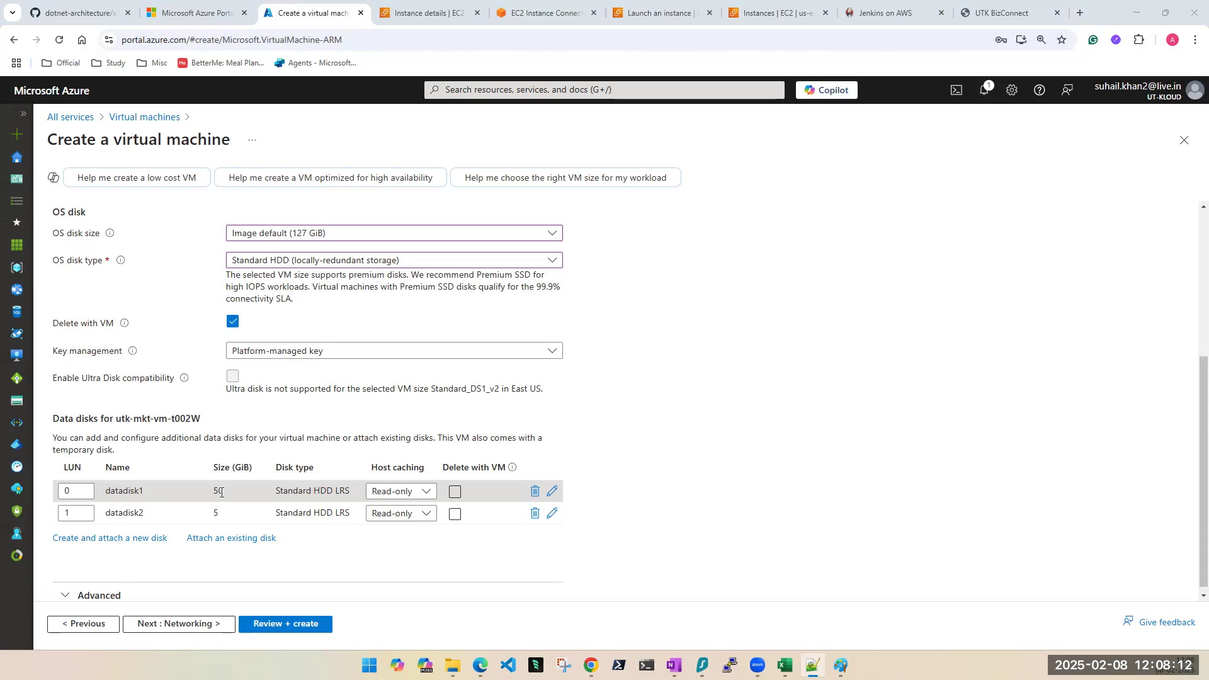
double_click(221, 492)
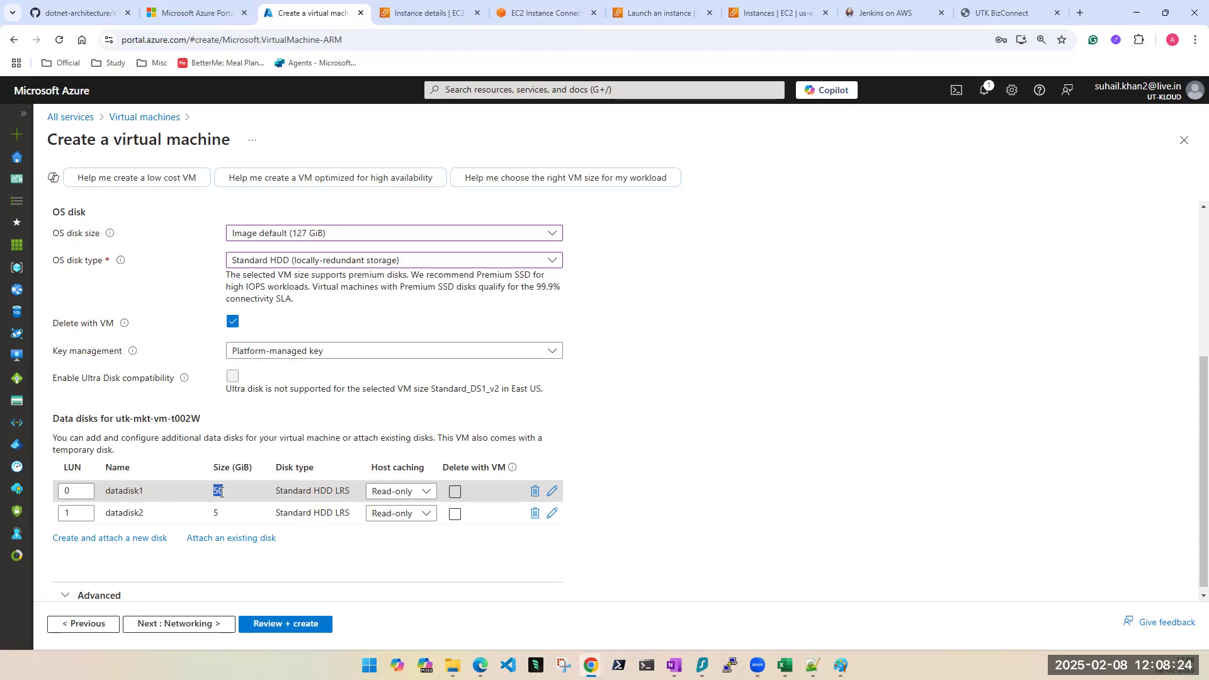
click(812, 474)
scroll(812, 474, up, 1)
scroll(812, 473, up, 1)
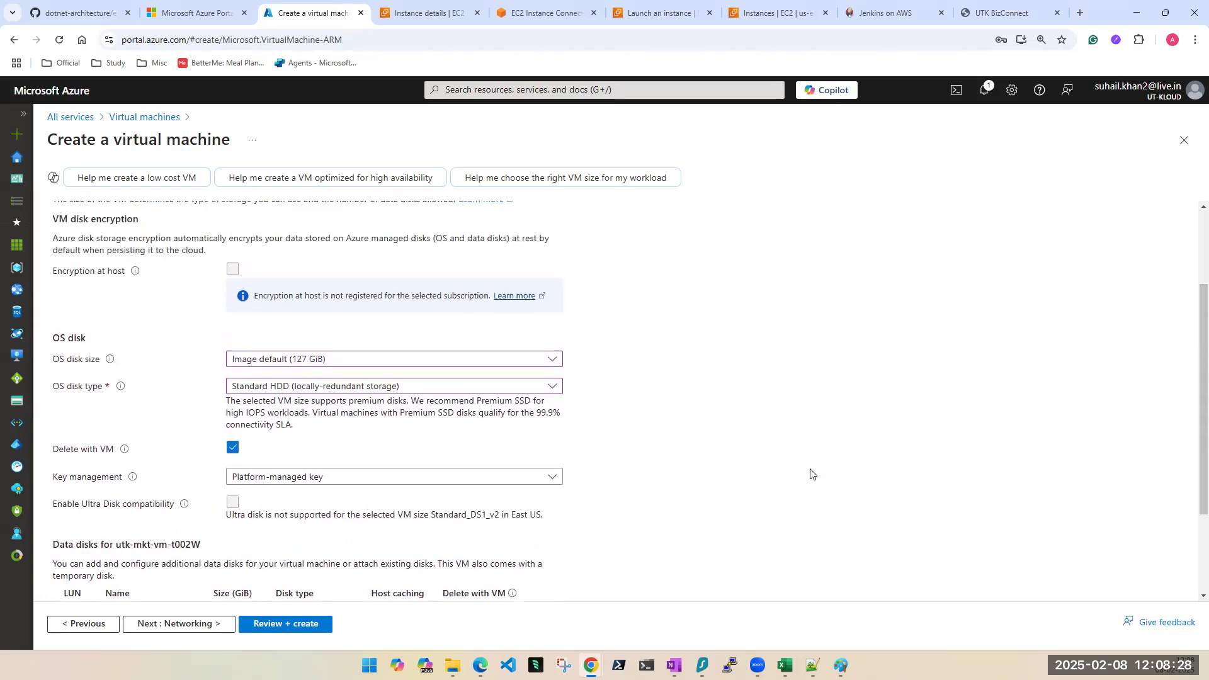
scroll(811, 474, up, 3)
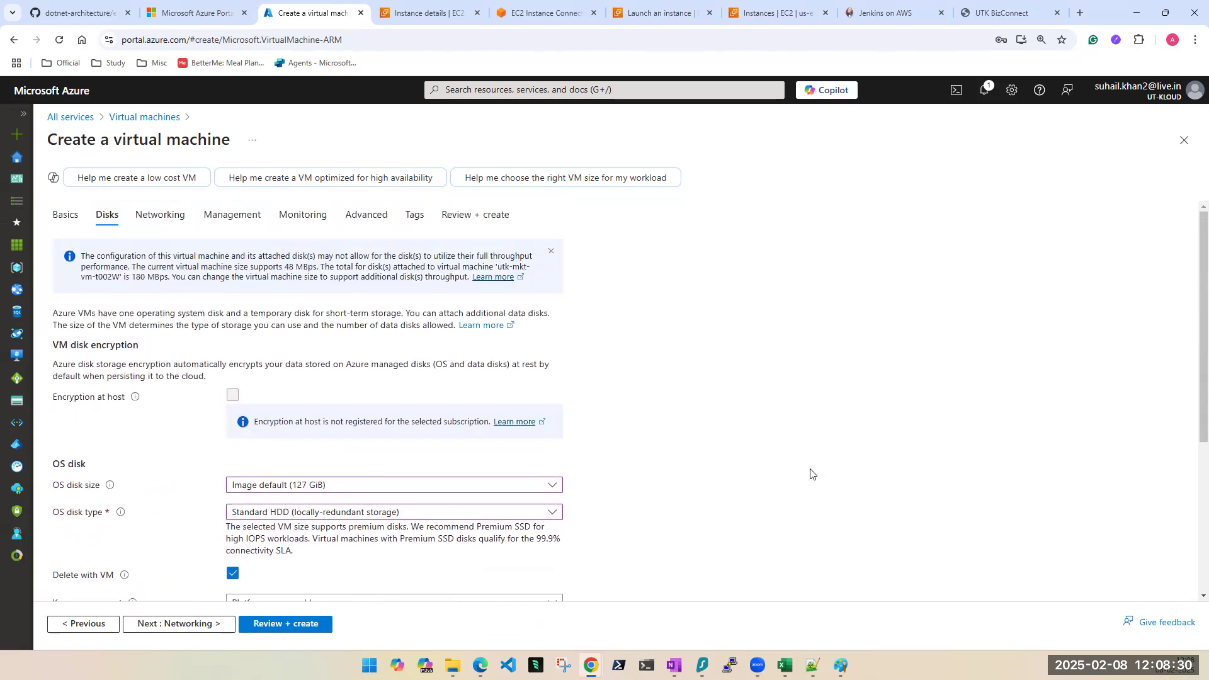
scroll(806, 474, down, 3)
scroll(803, 474, down, 2)
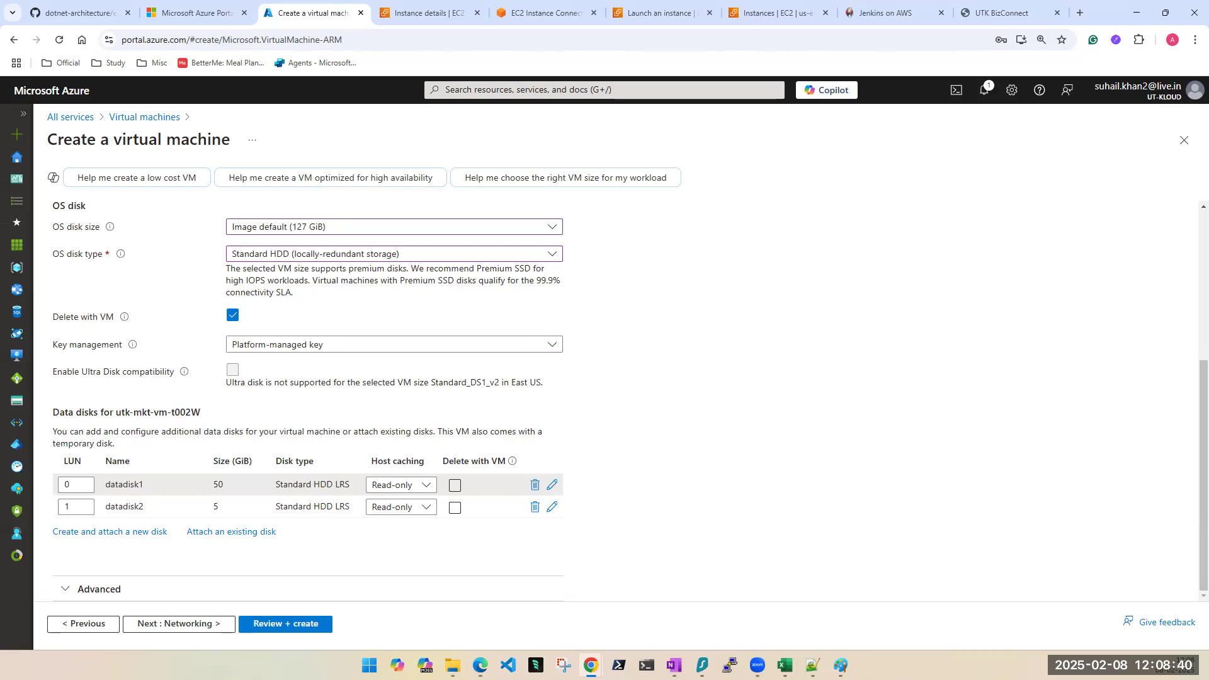
key(alt+Tab)
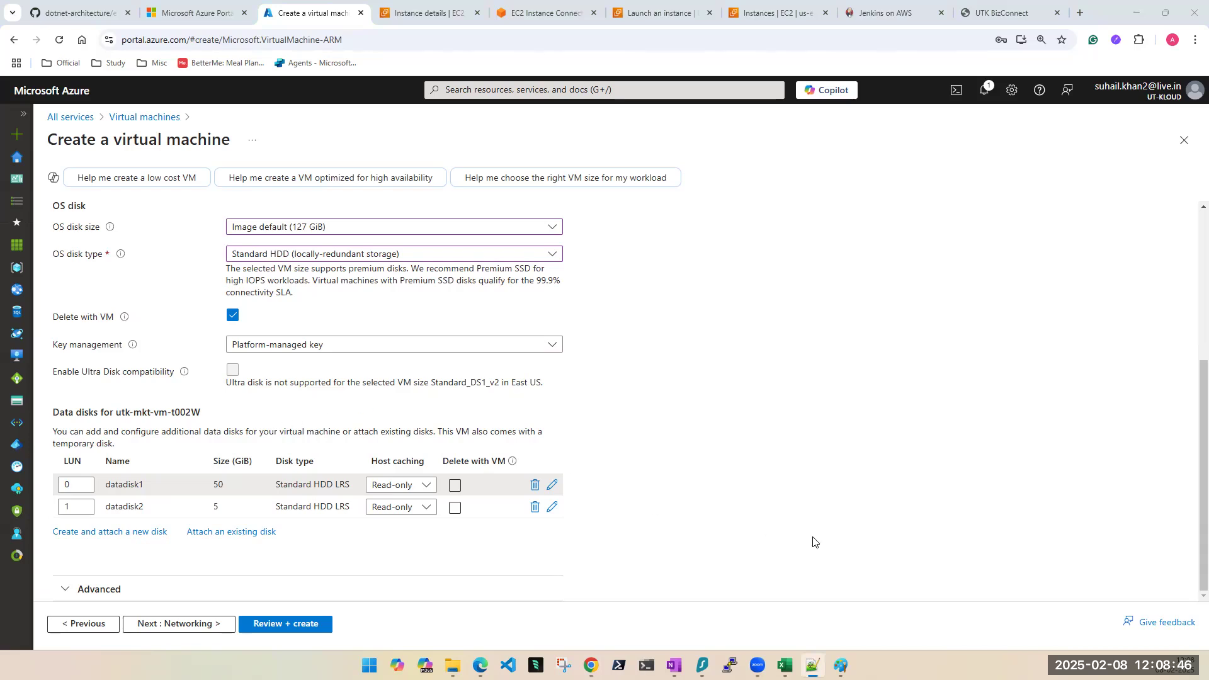
click(866, 501)
Step: Look through the networking settings, keep them as they are, and continue to the management settings
click(216, 622)
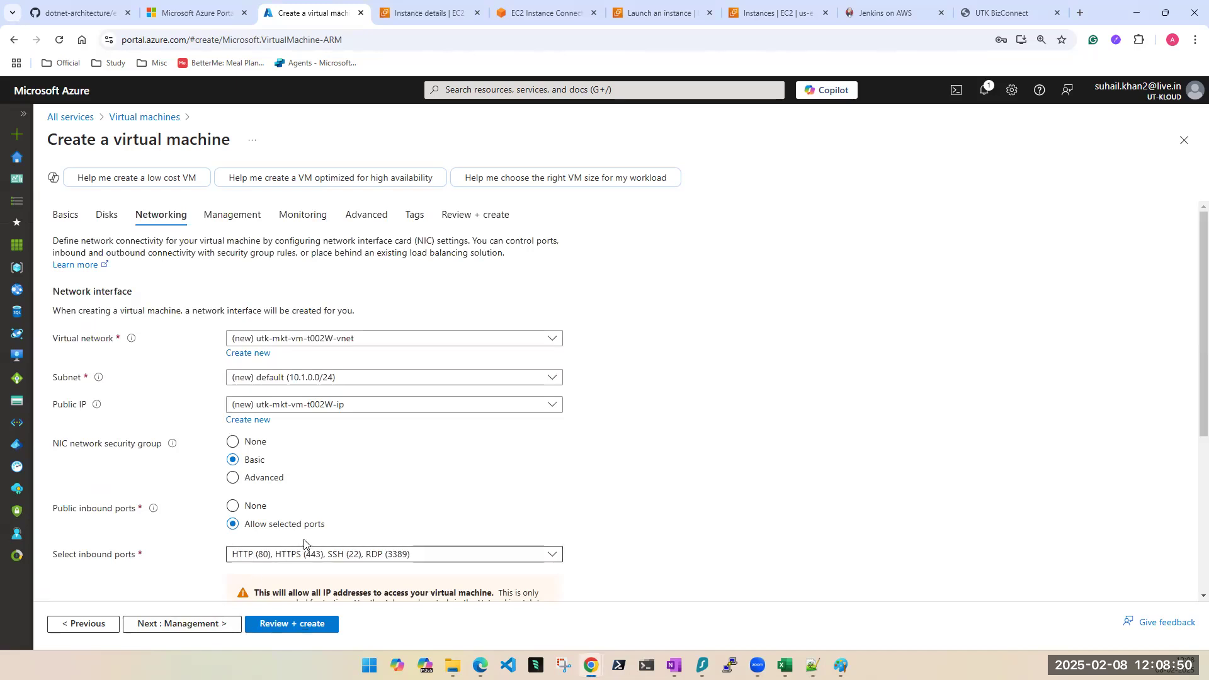
scroll(339, 537, down, 3)
scroll(339, 537, down, 2)
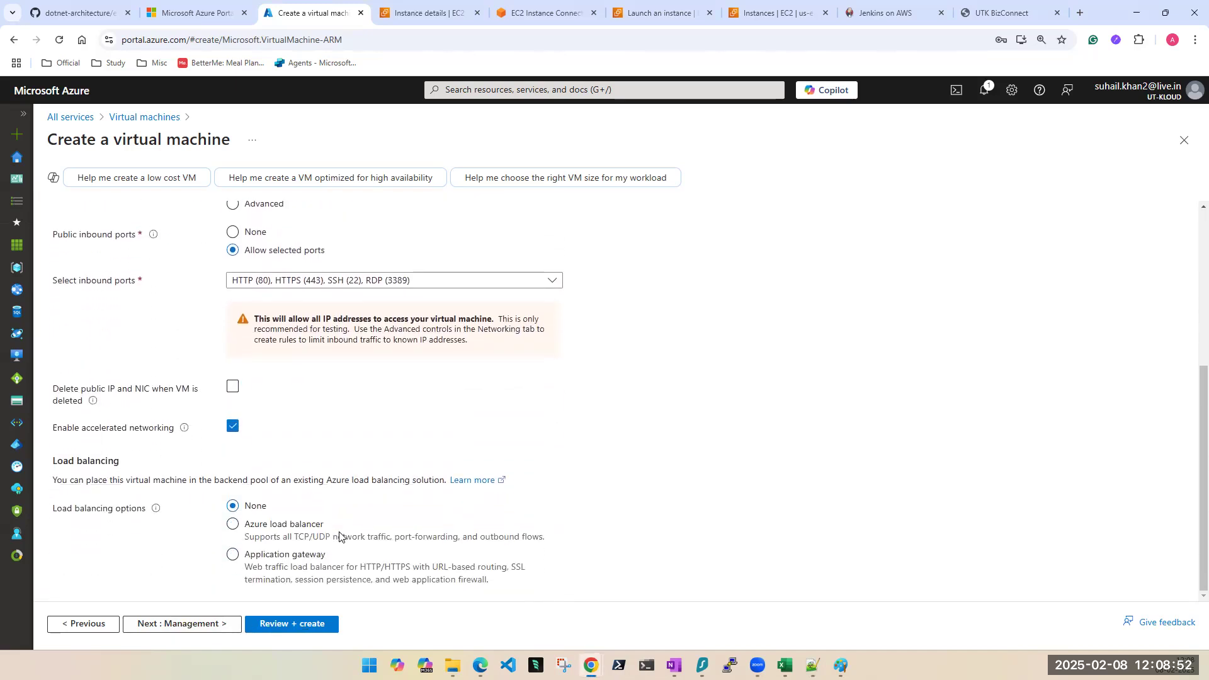
click(142, 630)
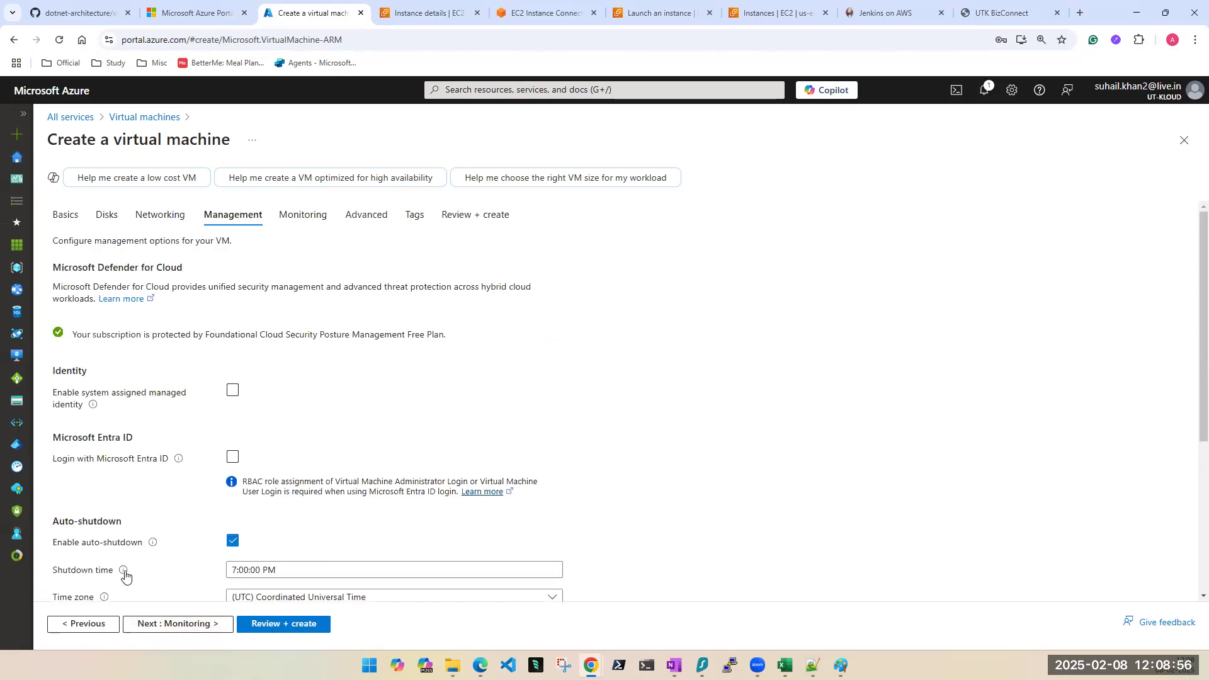
Step: Disable auto-shutdown for the virtual machine and continue to the monitoring settings
scroll(107, 507, down, 2)
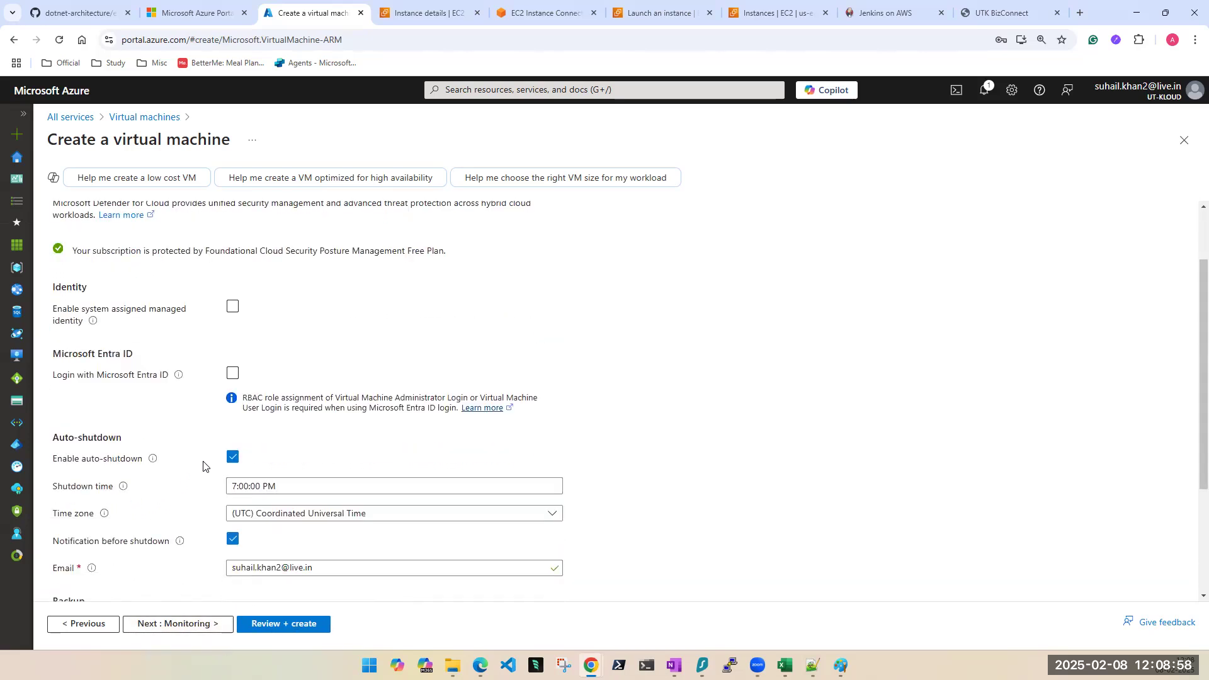
click(233, 458)
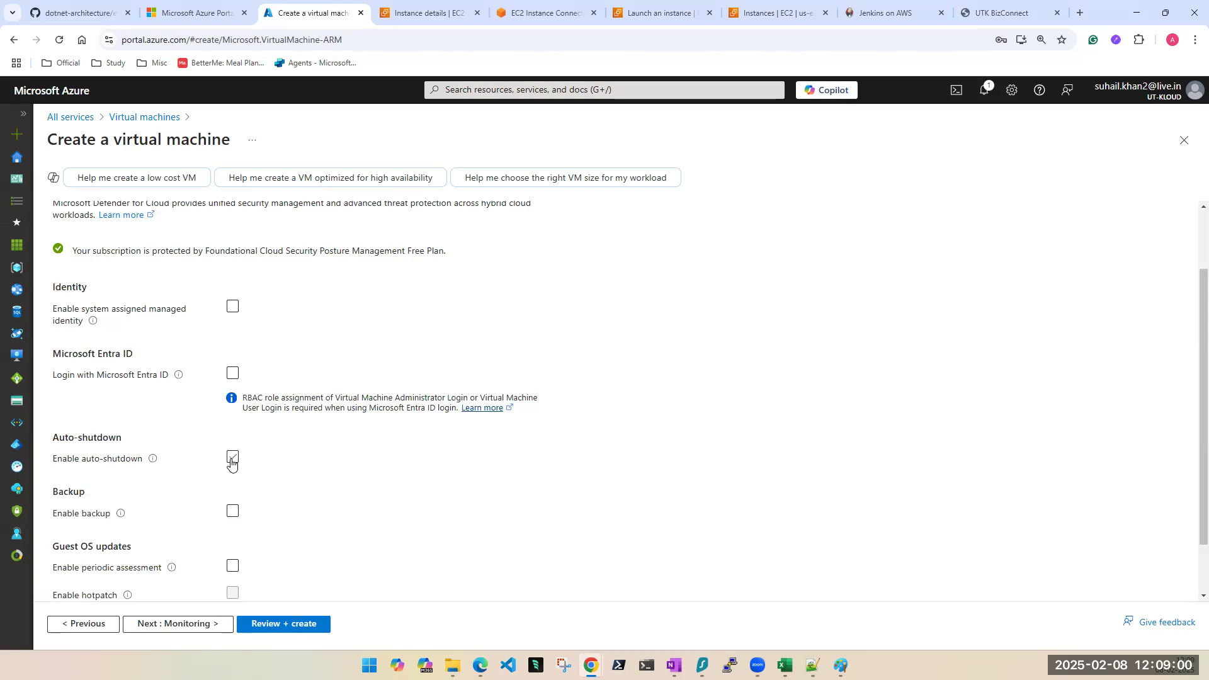
scroll(240, 498, down, 2)
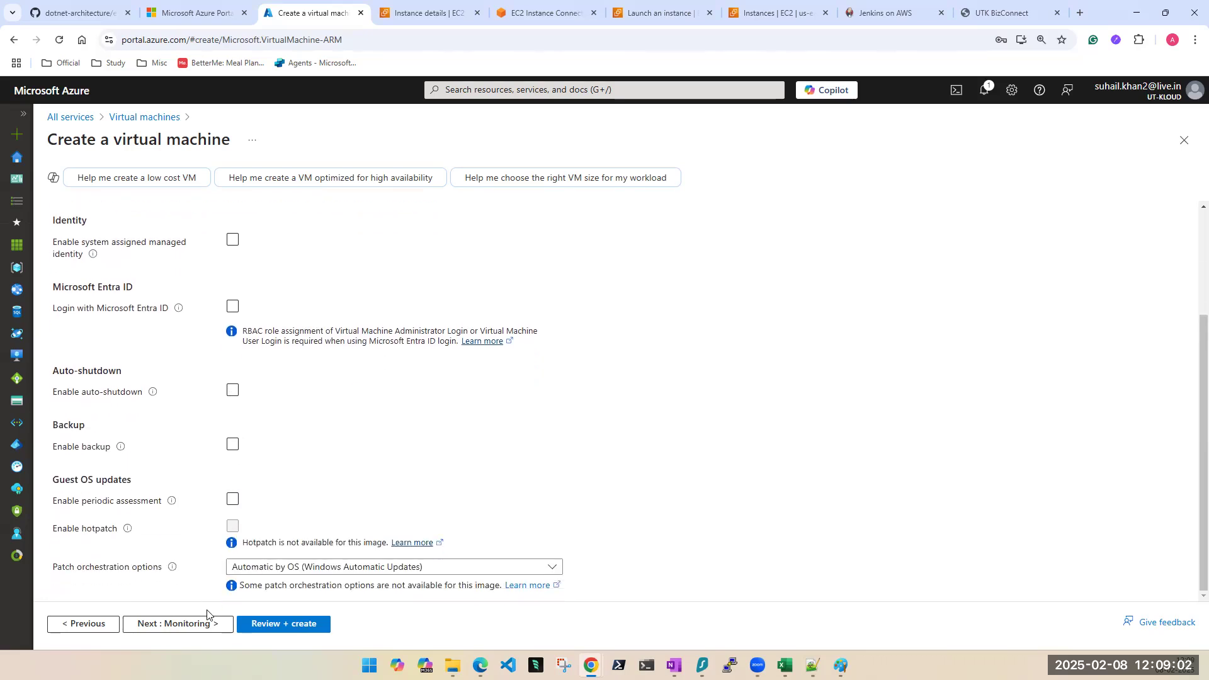
click(181, 630)
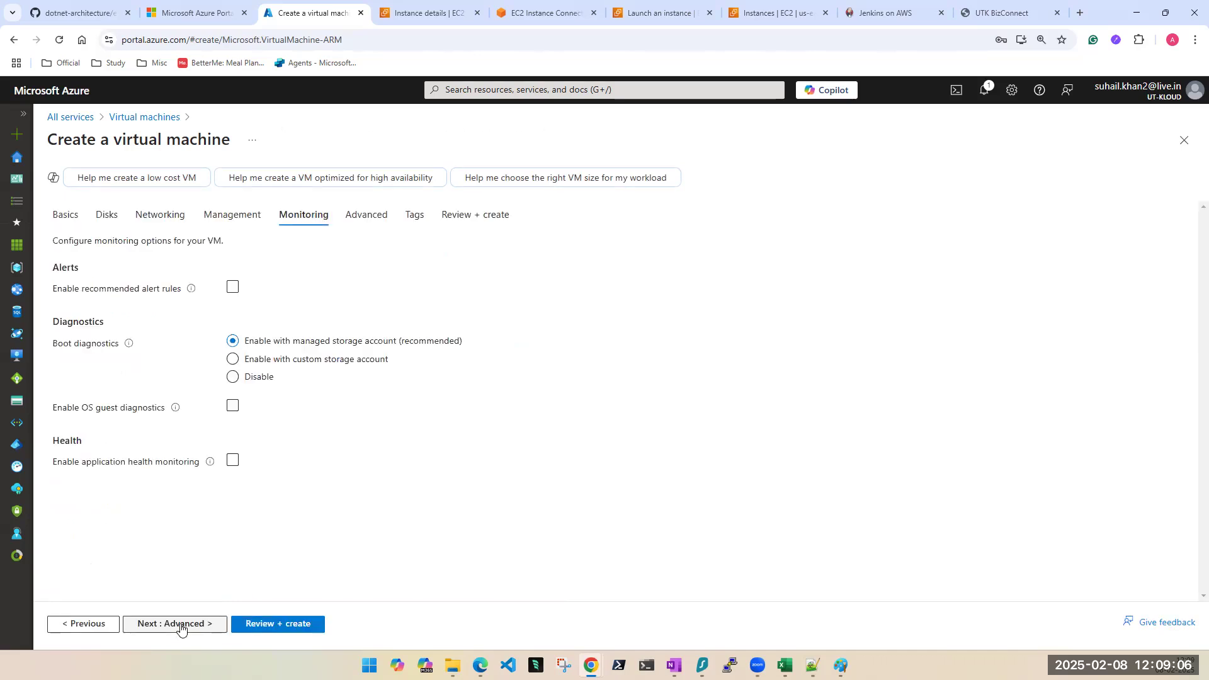
Step: Disable boot diagnostics and continue past the advanced settings to the tags
click(233, 378)
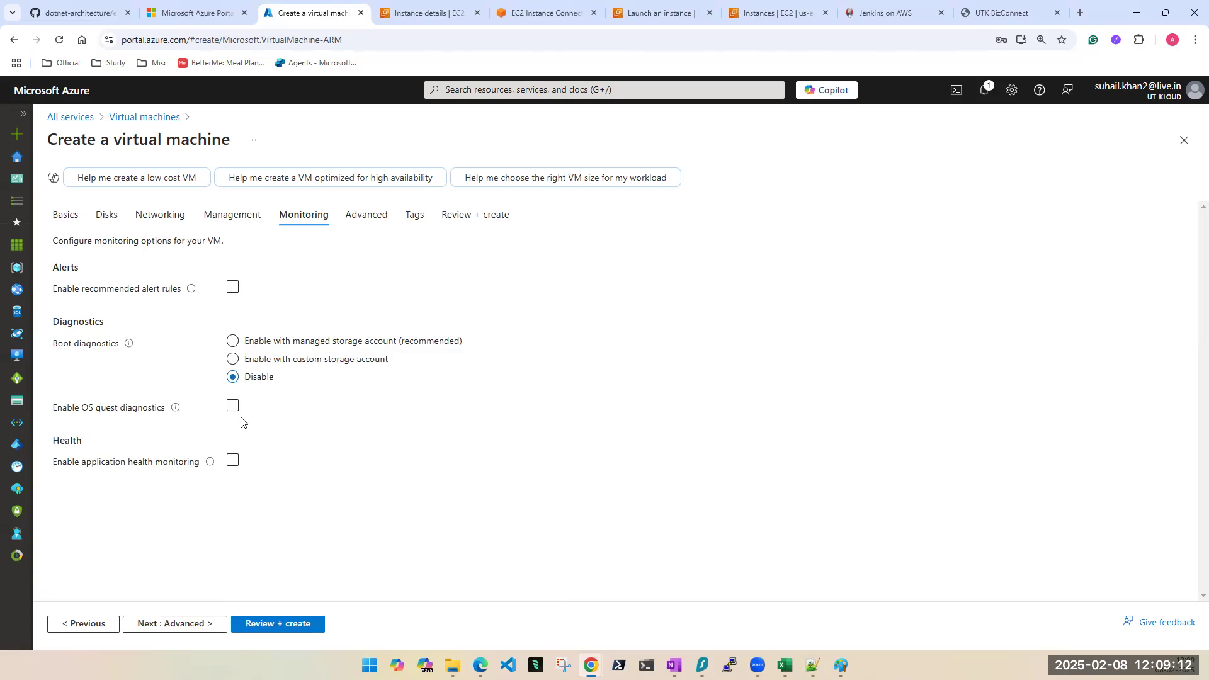
click(191, 624)
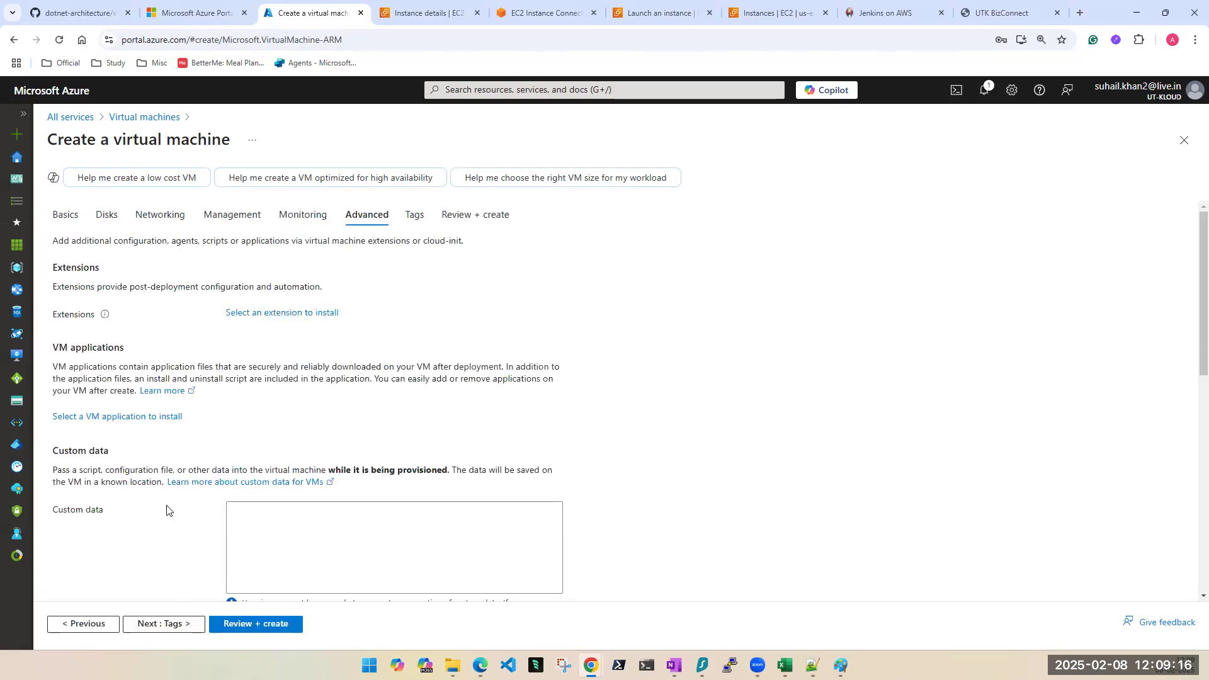
click(163, 626)
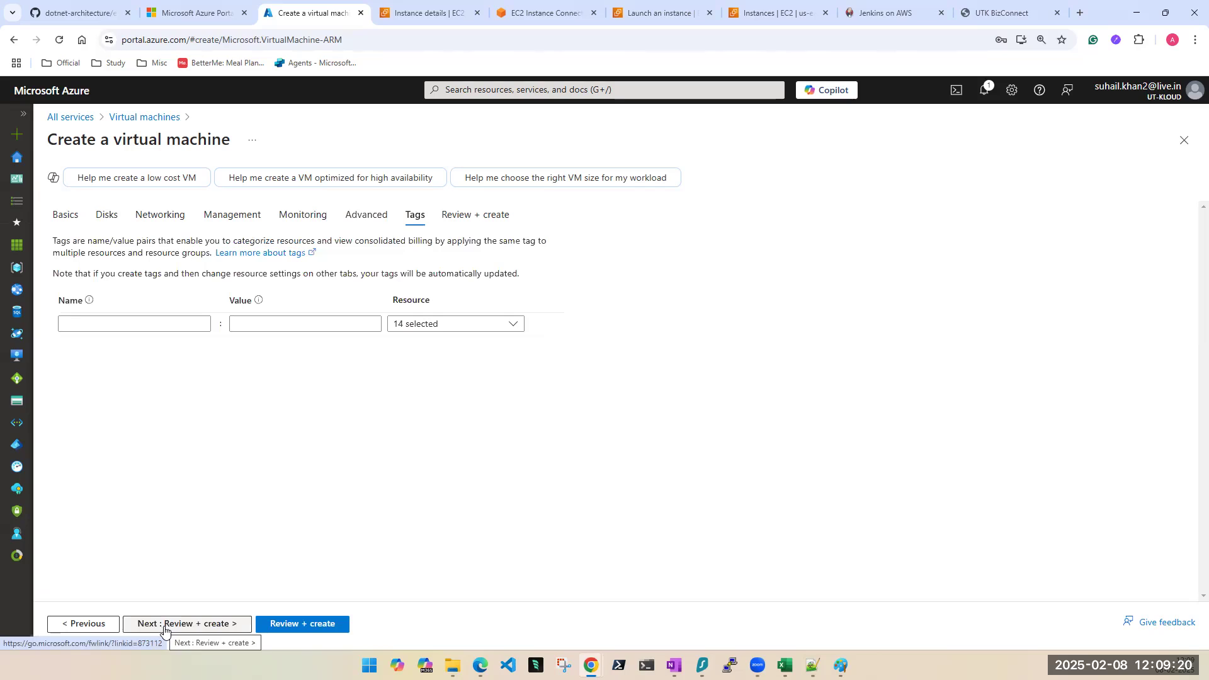
Step: Enlarge the tags page to 150% to examine the tag name, value and resource fields
key(alt+Tab)
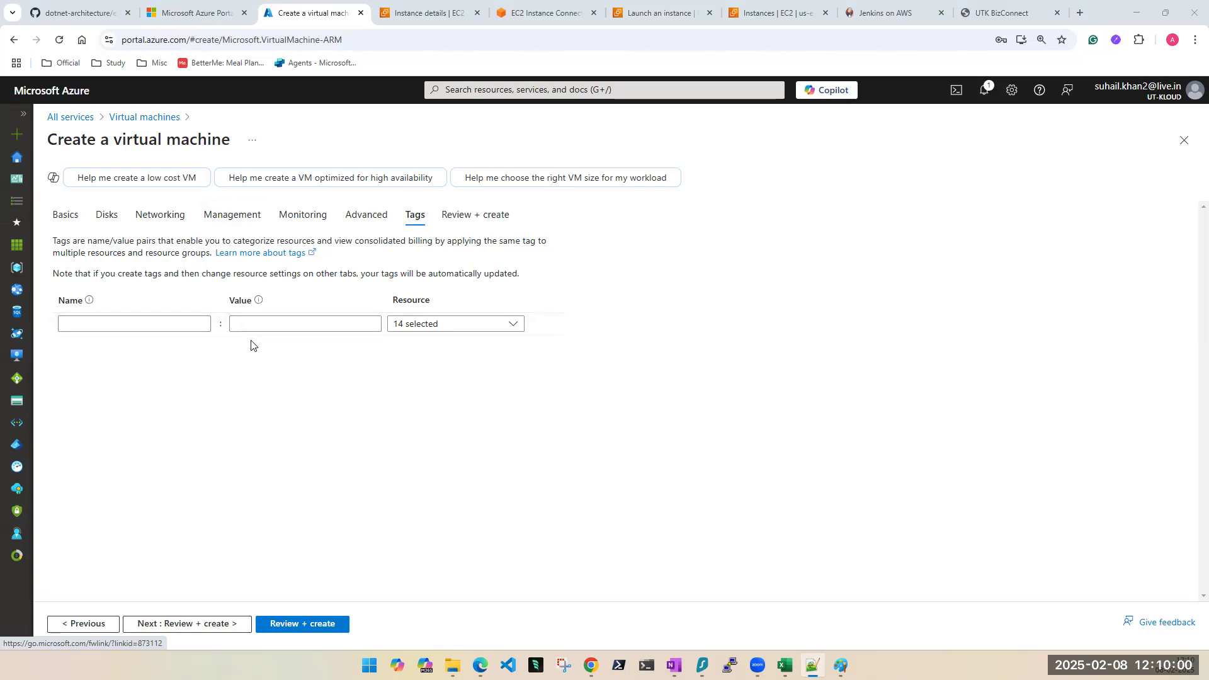
click(295, 461)
key(ctrl+plus)
key(ctrl+plus)
key(ctrl+plus)
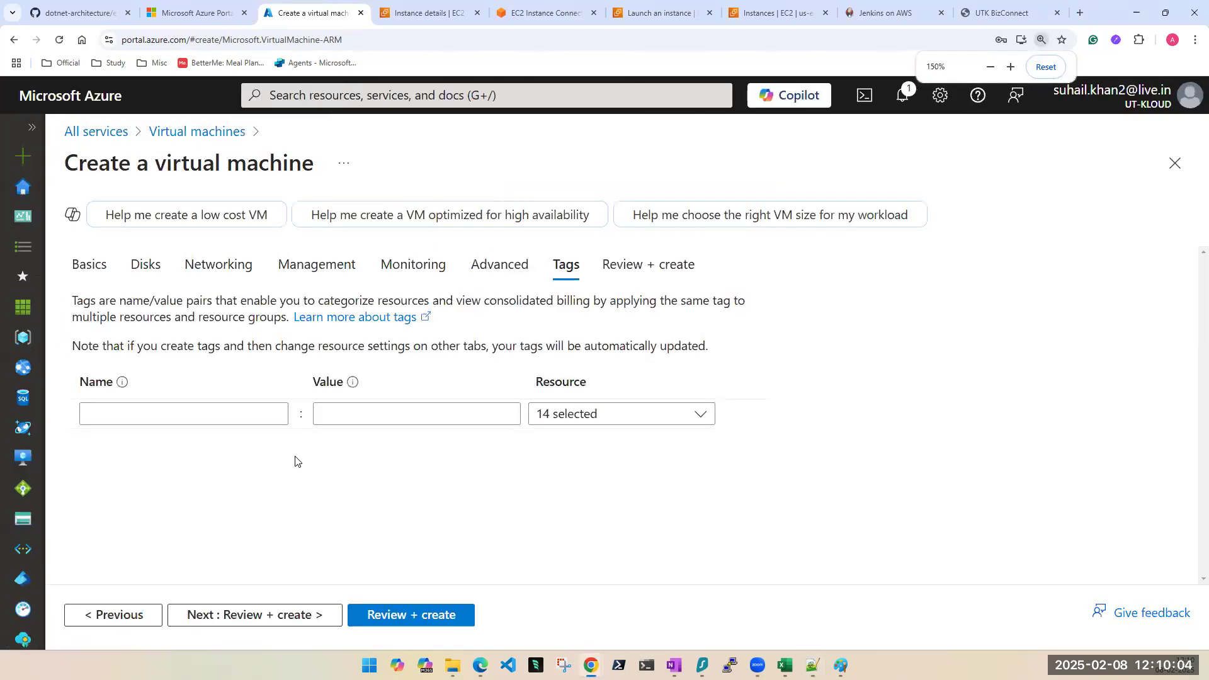
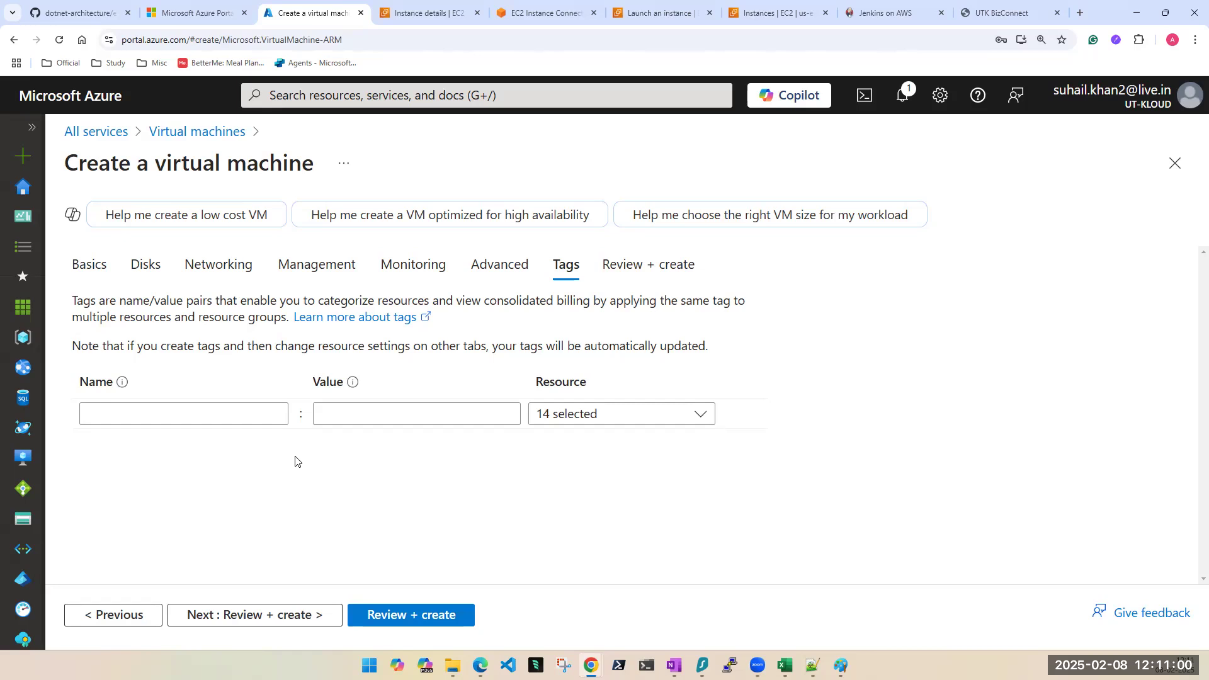
Step: Review the virtual machine's basic settings, from project and instance details to the administrator account, and return to the tags
click(98, 265)
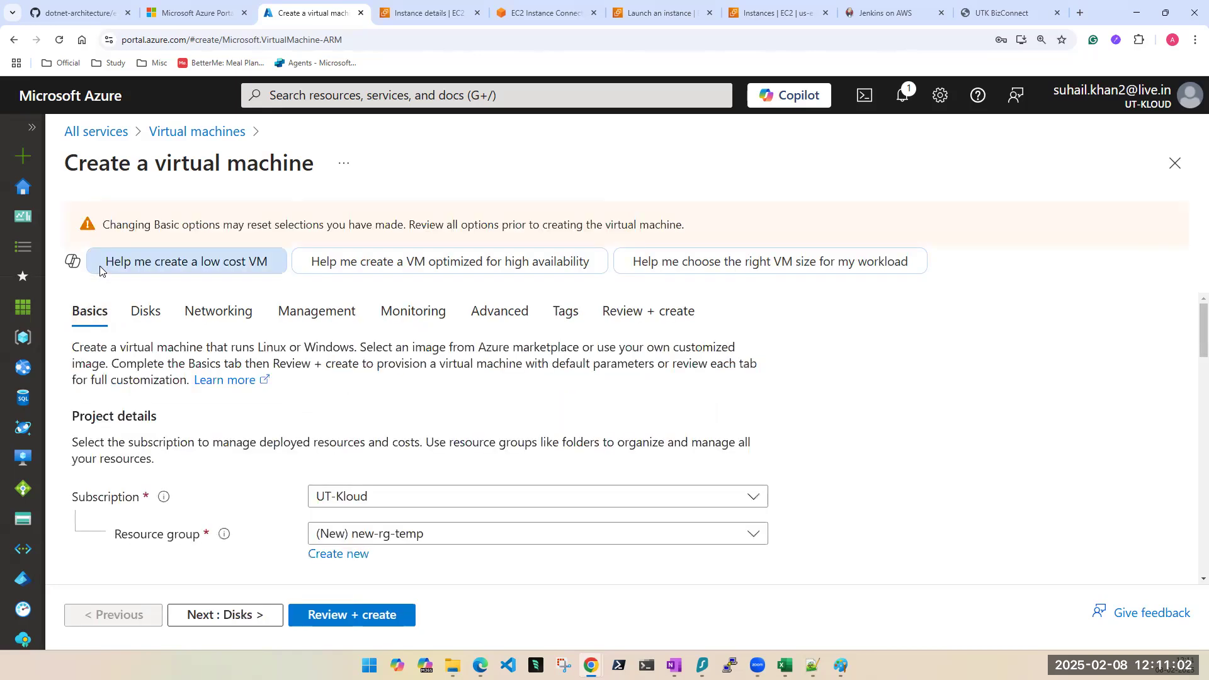
scroll(252, 456, down, 3)
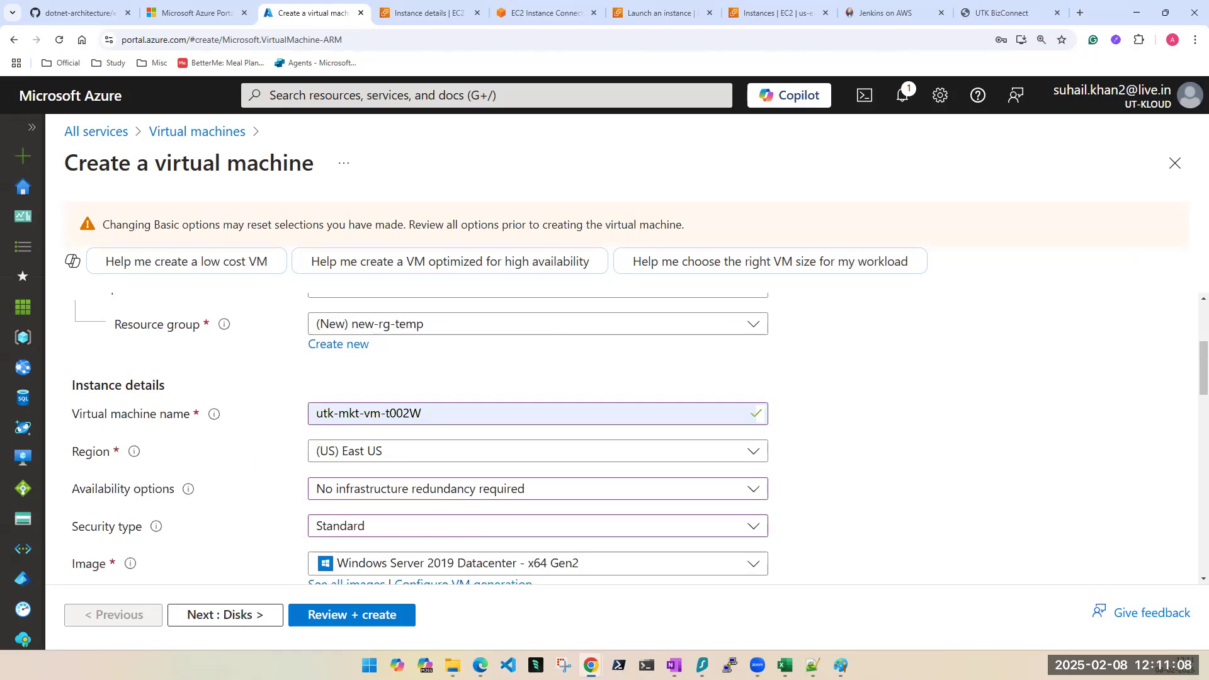
scroll(448, 399, down, 2)
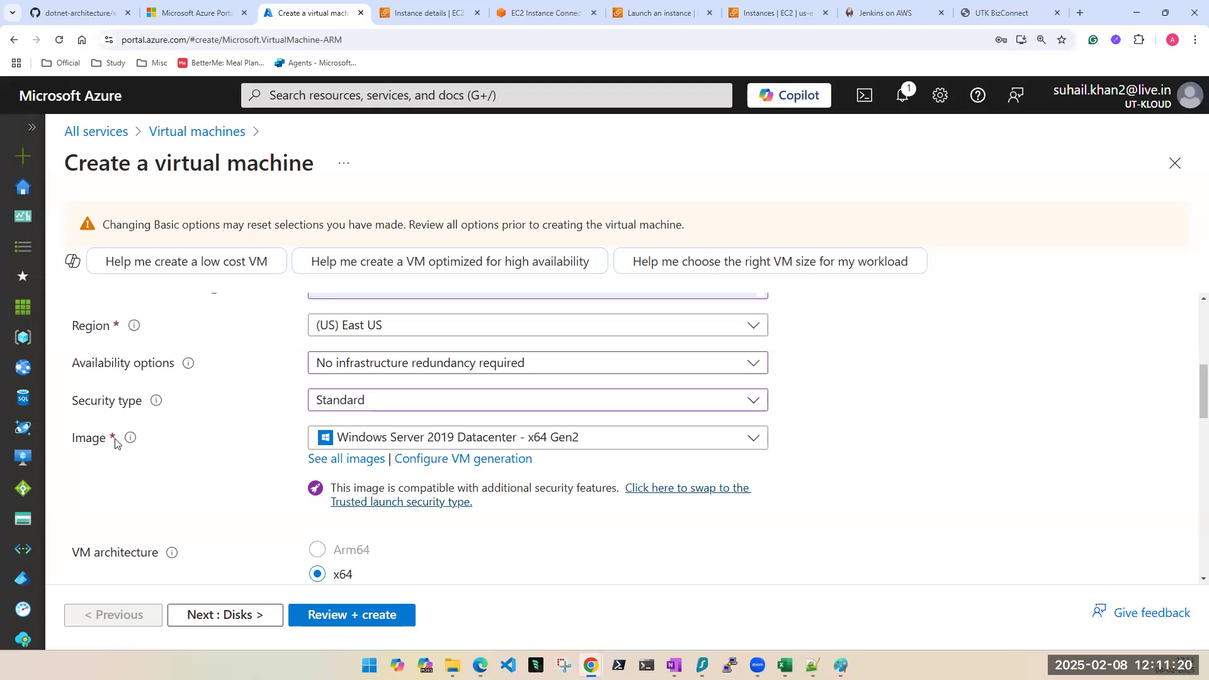
scroll(115, 444, up, 4)
scroll(115, 444, up, 1)
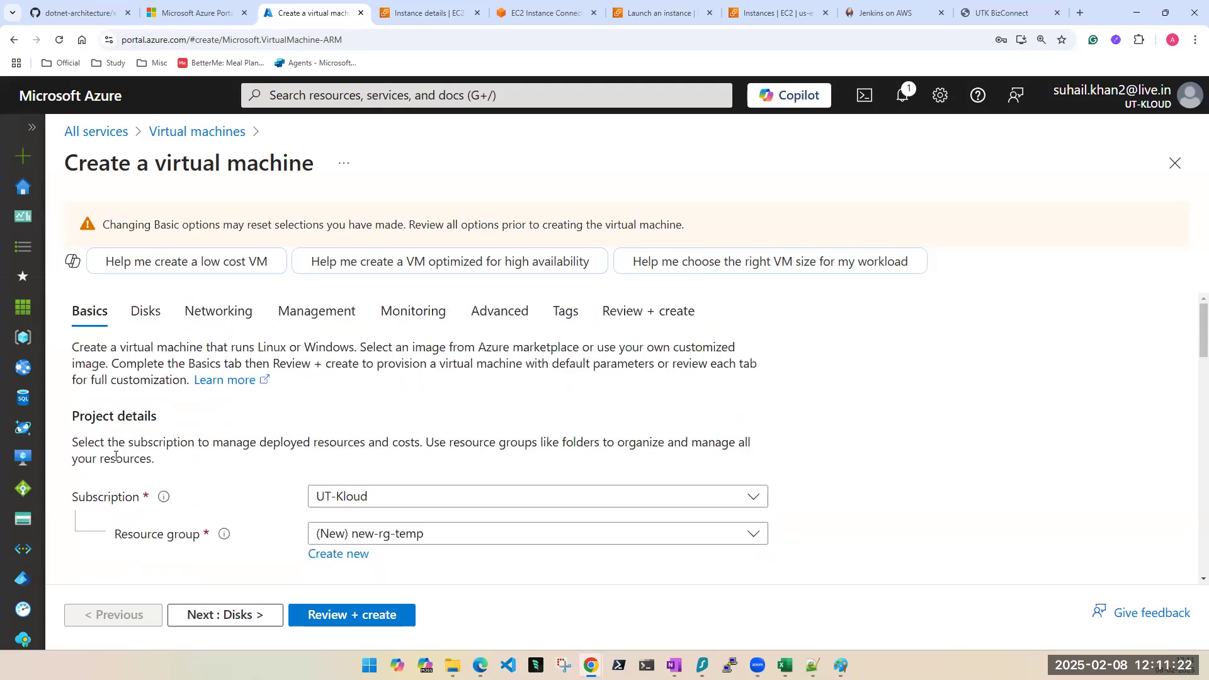
scroll(116, 454, down, 2)
scroll(115, 460, down, 2)
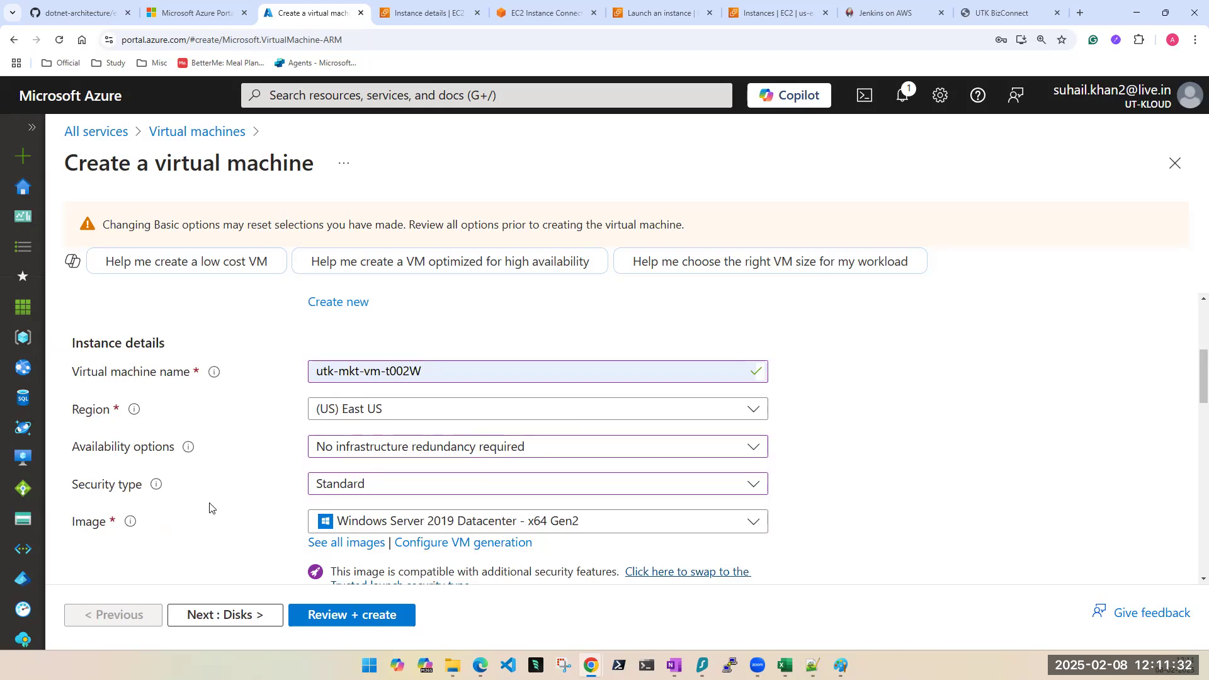
scroll(201, 495, up, 1)
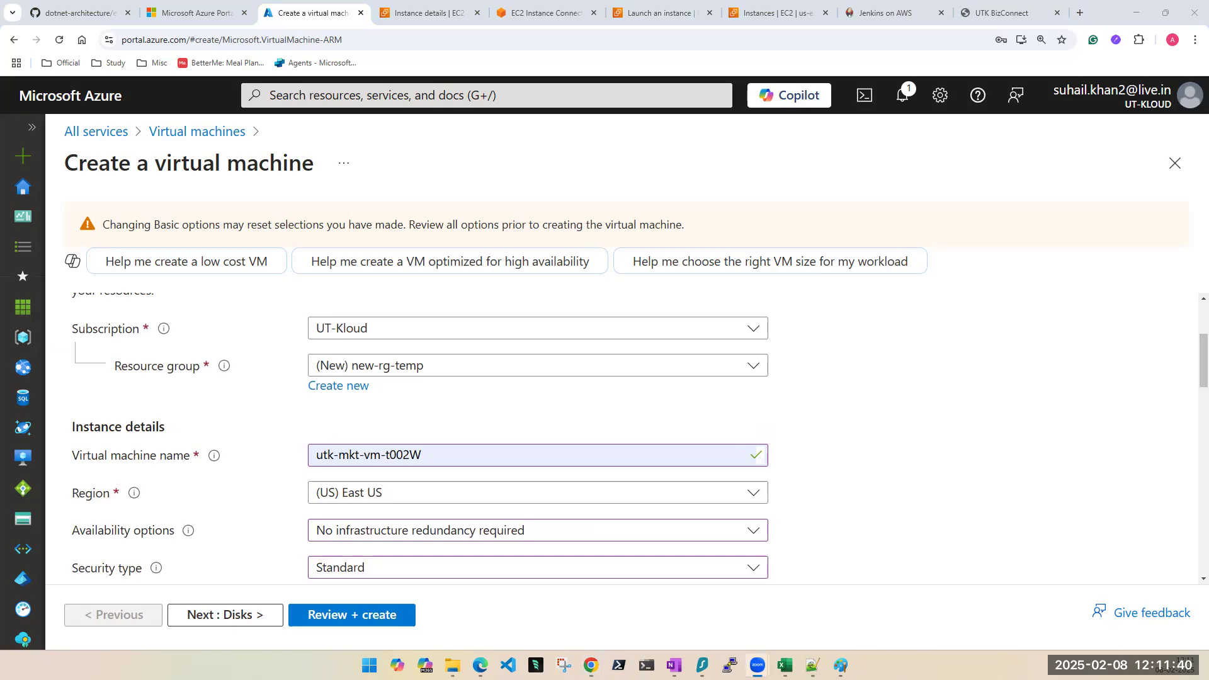
scroll(926, 441, down, 1)
scroll(926, 446, down, 6)
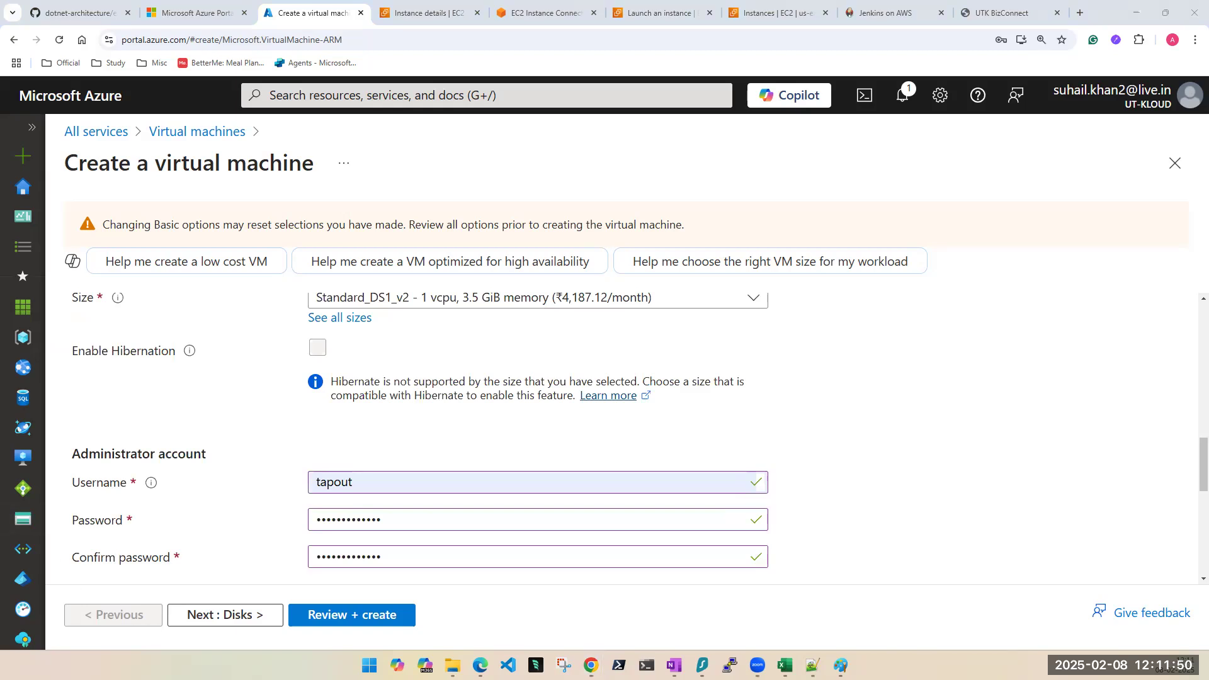
scroll(990, 425, up, 2)
scroll(990, 425, up, 10)
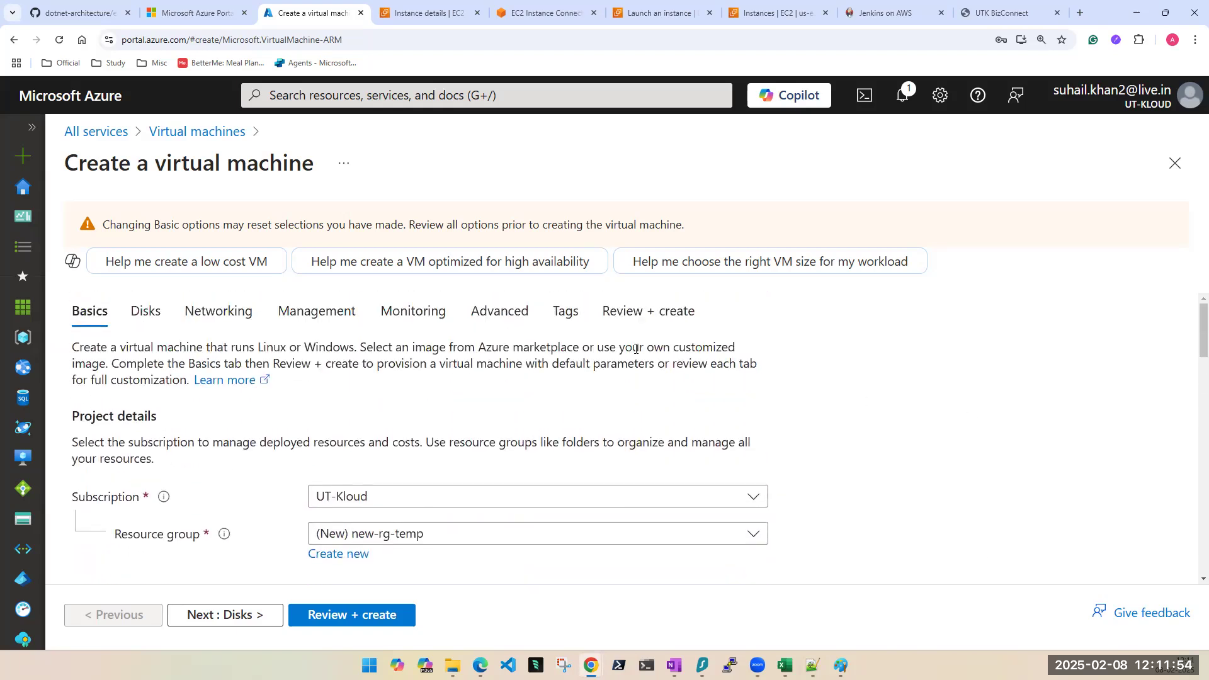
click(566, 312)
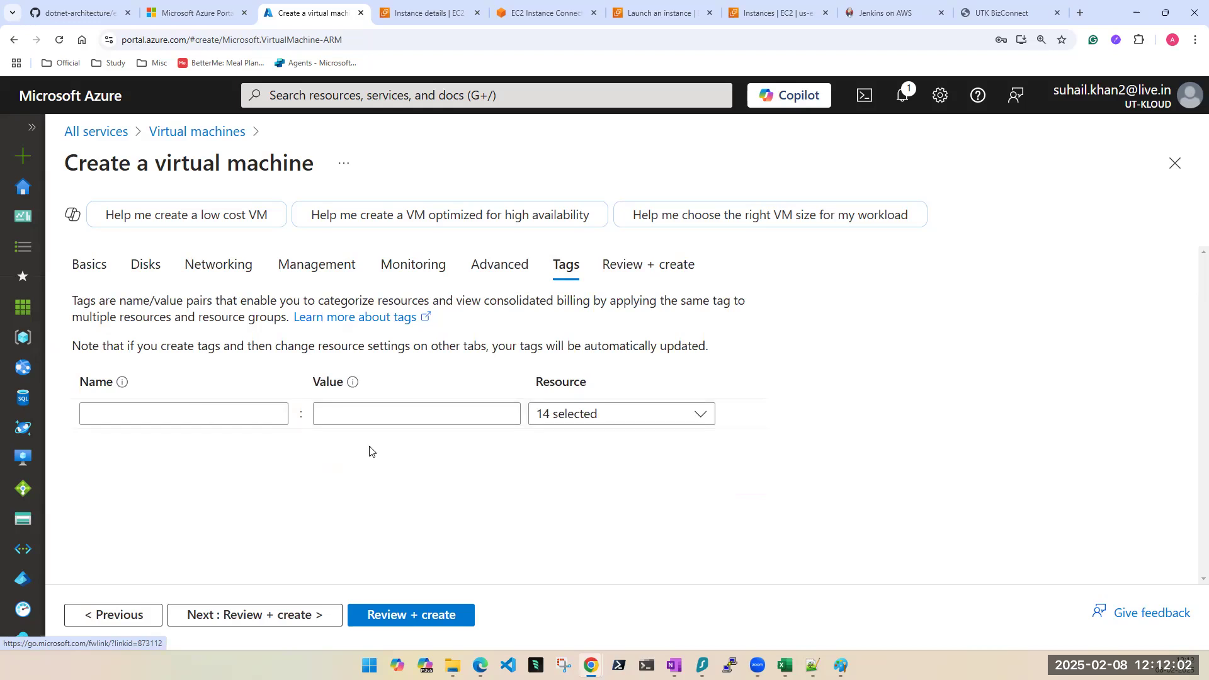
Step: Add a tag named Owner with the owner's first name as its value, keeping all resource types selected
click(216, 405)
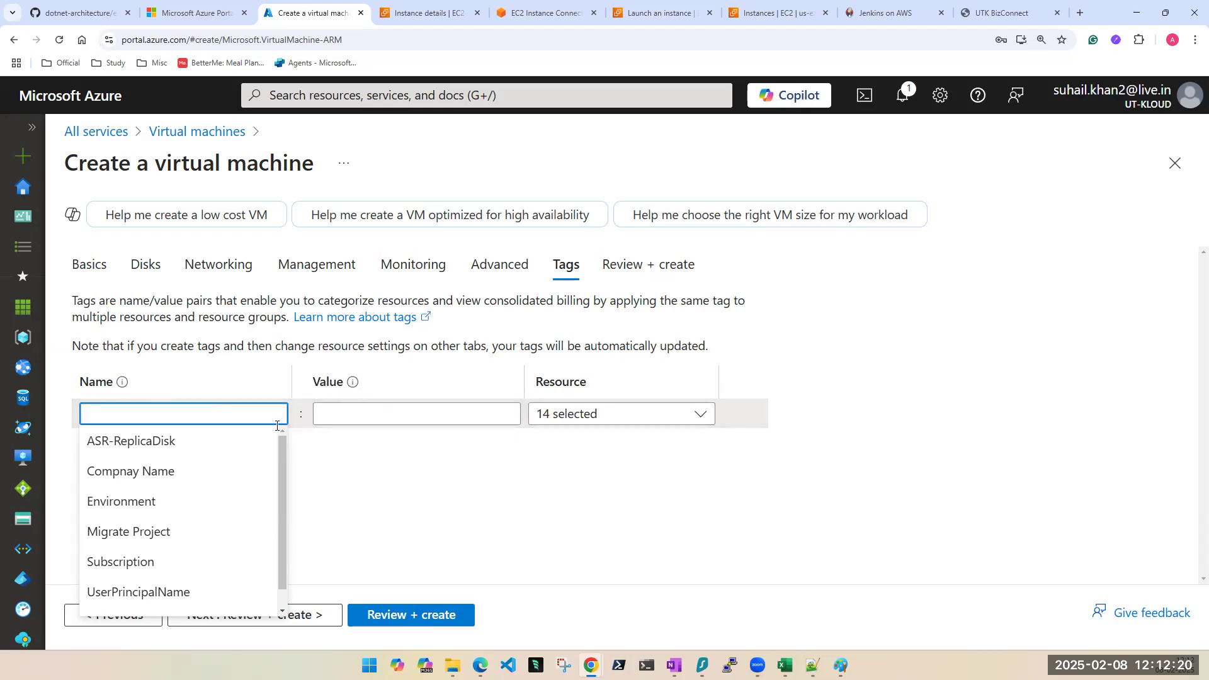
scroll(219, 548, down, 1)
scroll(218, 549, up, 1)
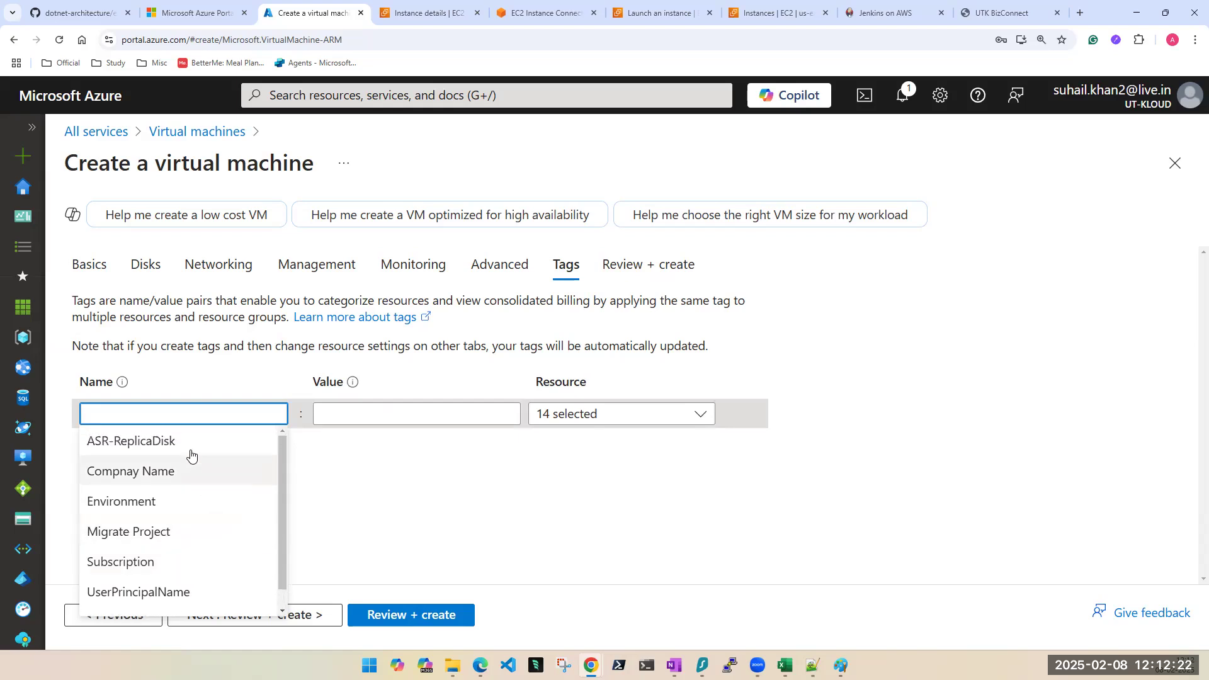
text(Owner)
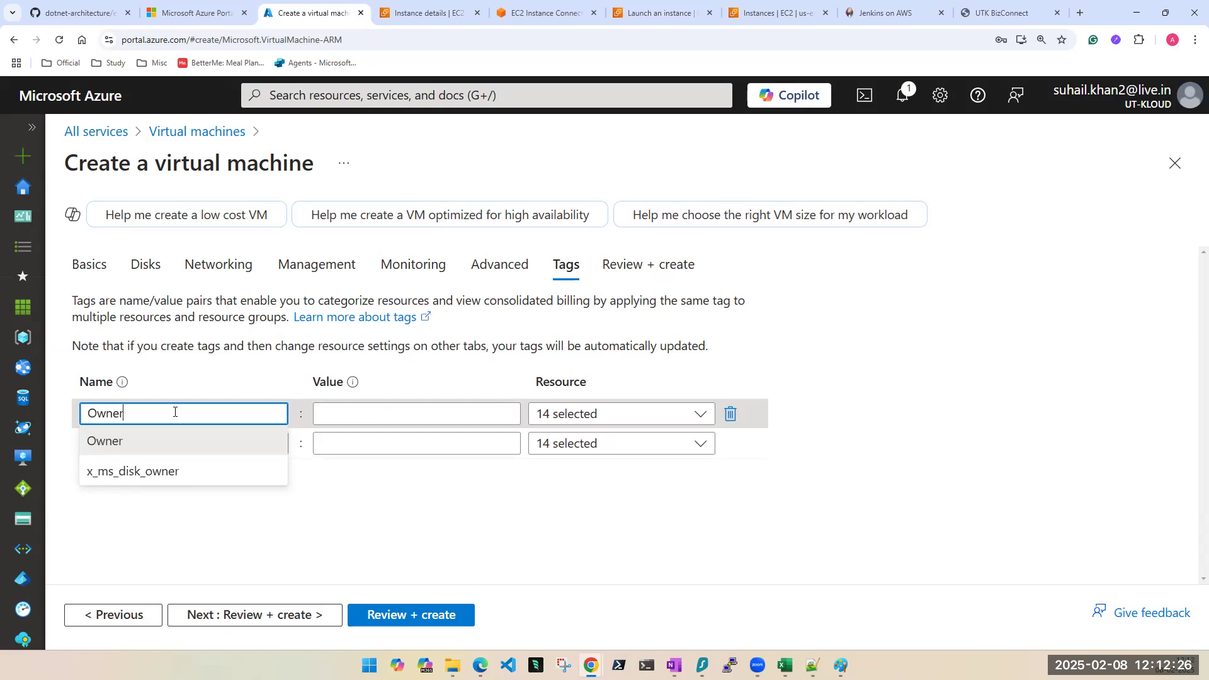
key(Tab)
key(Tab)
key(shift+Tab)
text(S)
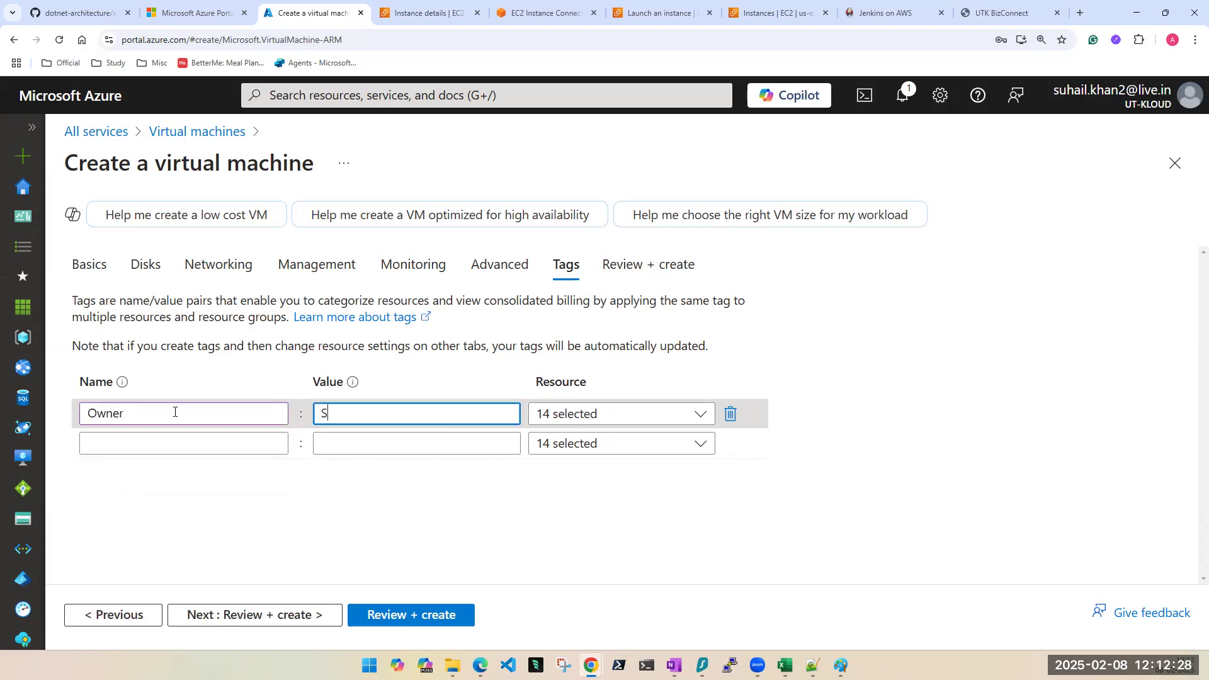
text(y\uhail\\\\)
key(BackSpace)
key(BackSpace)
key(BackSpace)
key(BackSpace)
key(BackSpace)
key(BackSpace)
key(BackSpace)
key(BackSpace)
key(BackSpace)
key(BackSpace)
key(BackSpace)
text(uhail)
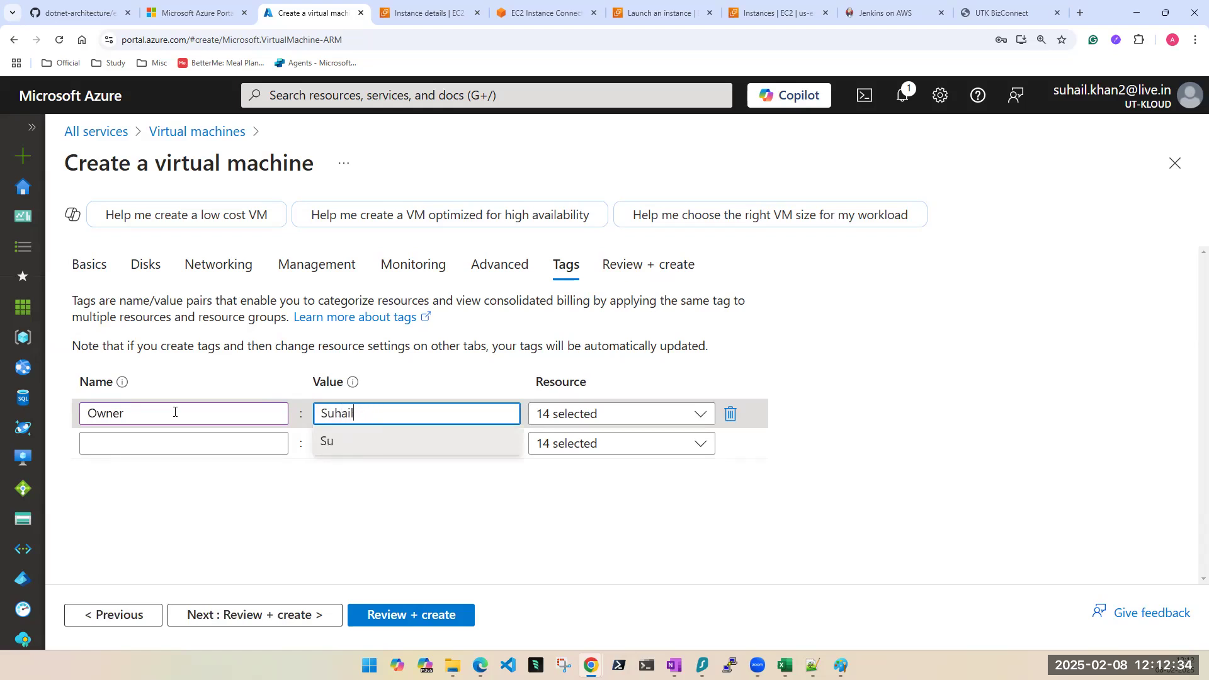
click(698, 414)
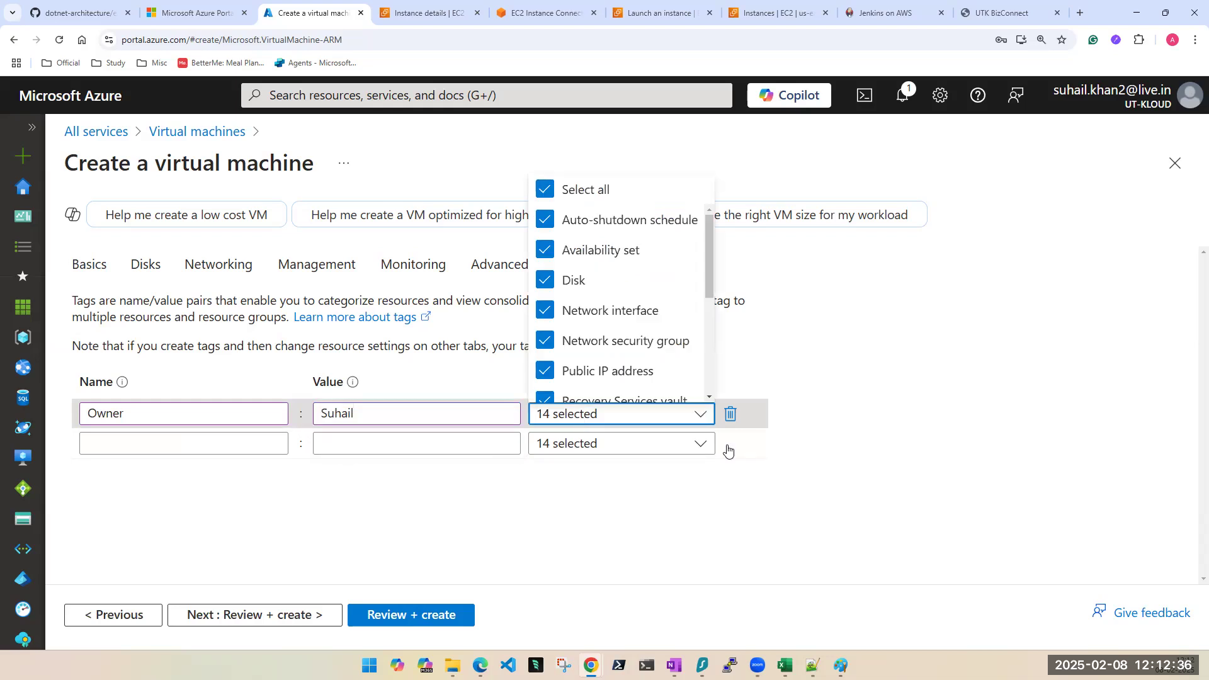
click(951, 475)
Step: Examine the resource types that the second tag can be applied to, leaving the selection as it is
click(213, 445)
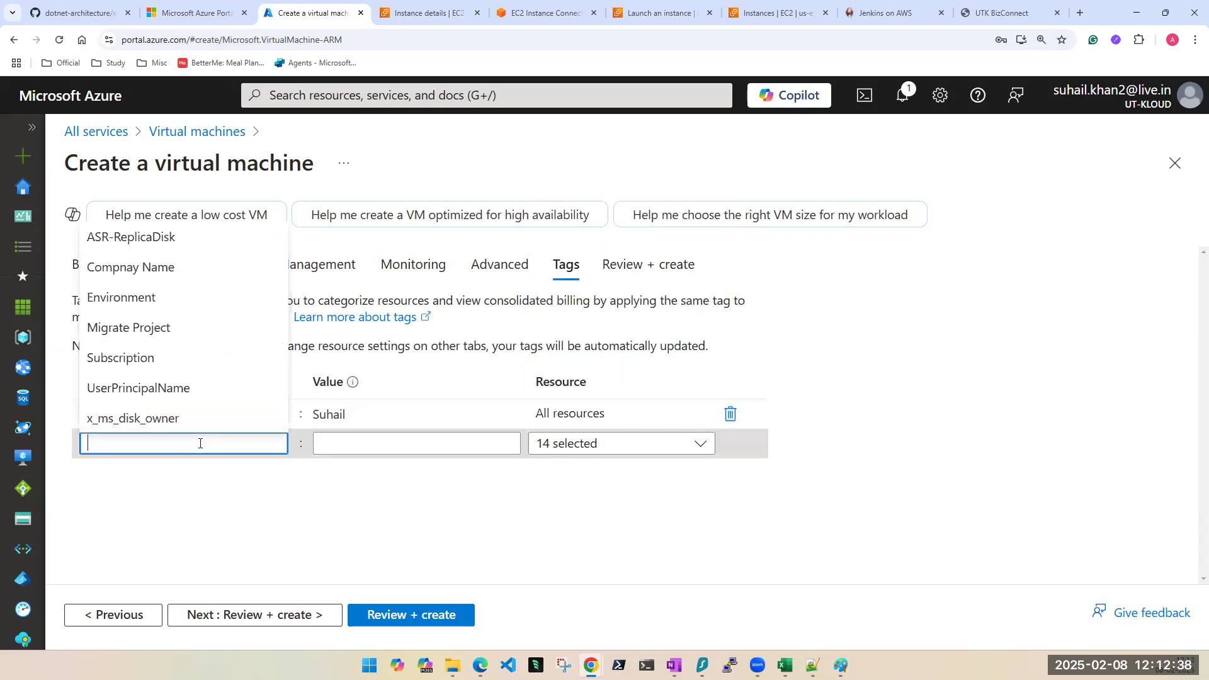
click(610, 449)
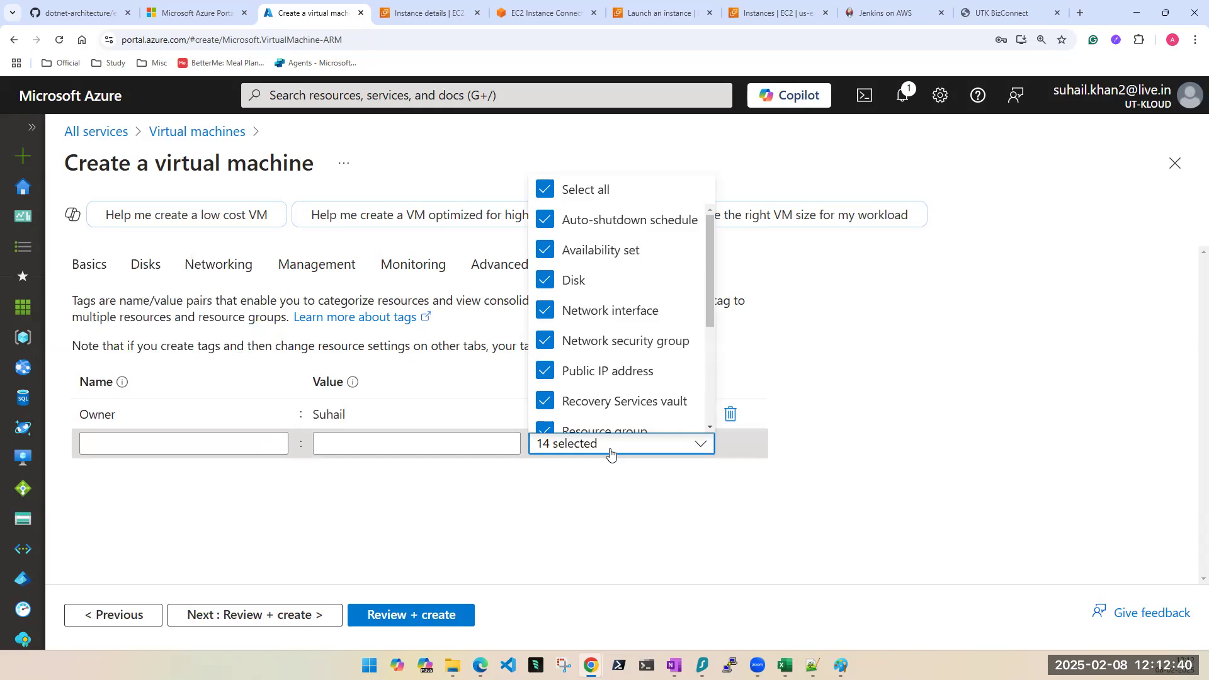
scroll(630, 385, down, 3)
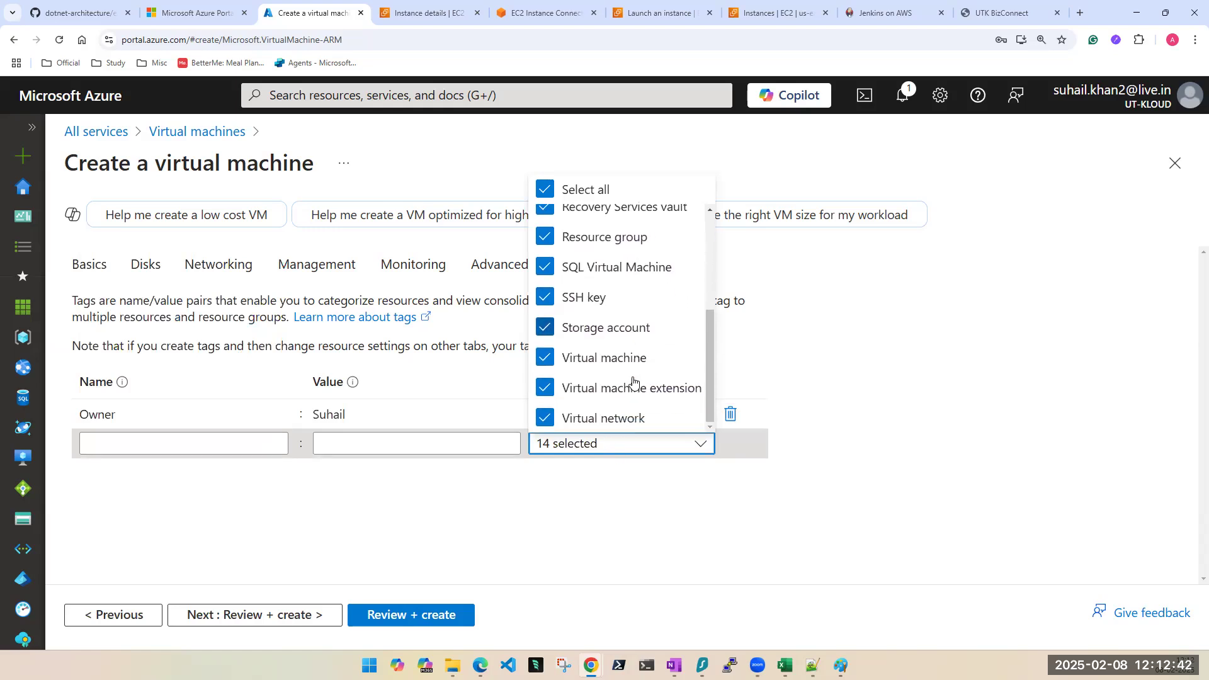
scroll(633, 374, up, 3)
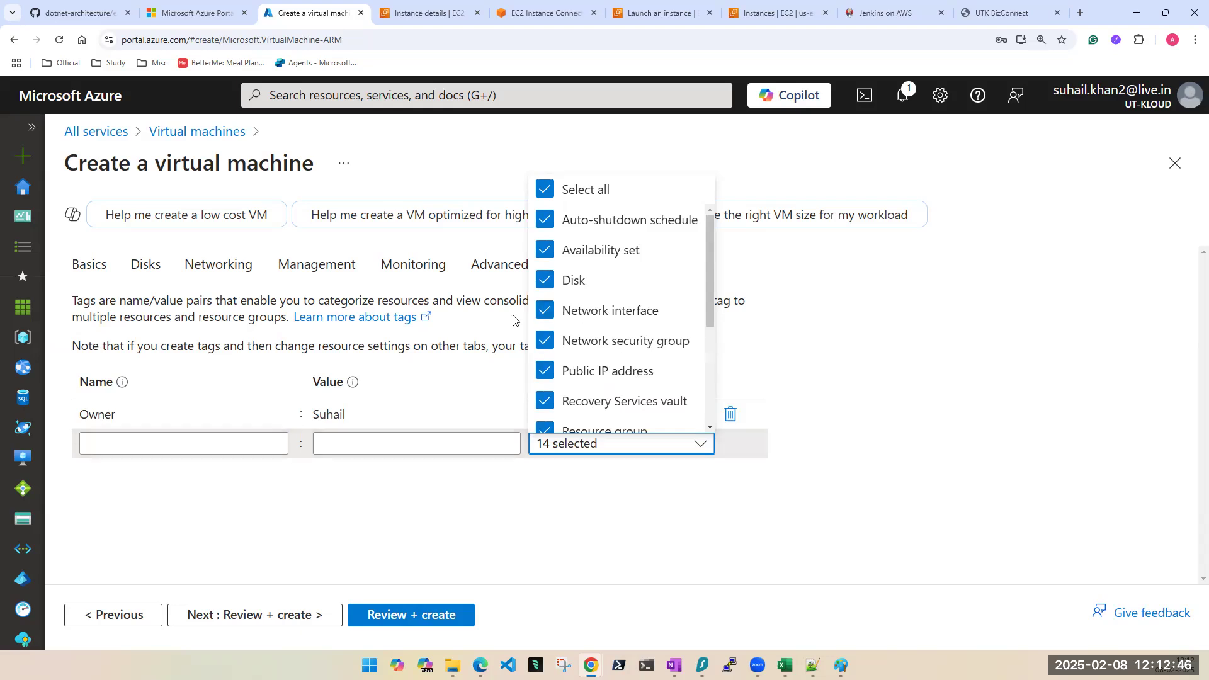
click(717, 541)
click(162, 442)
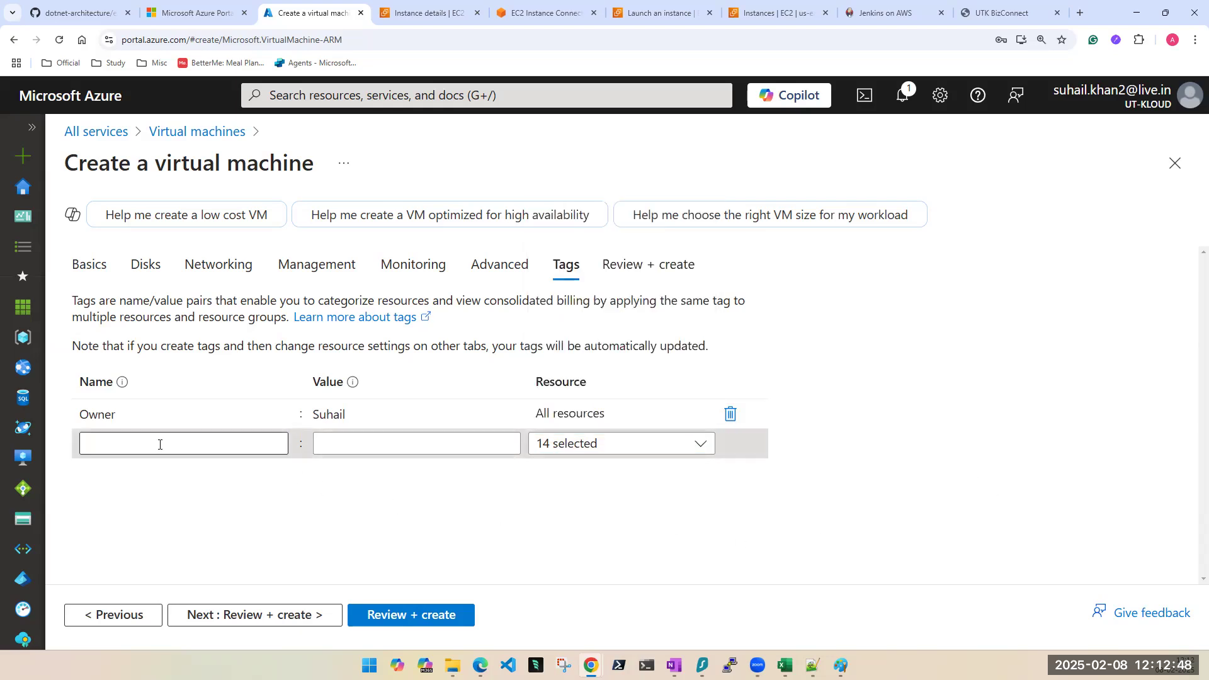
click(565, 515)
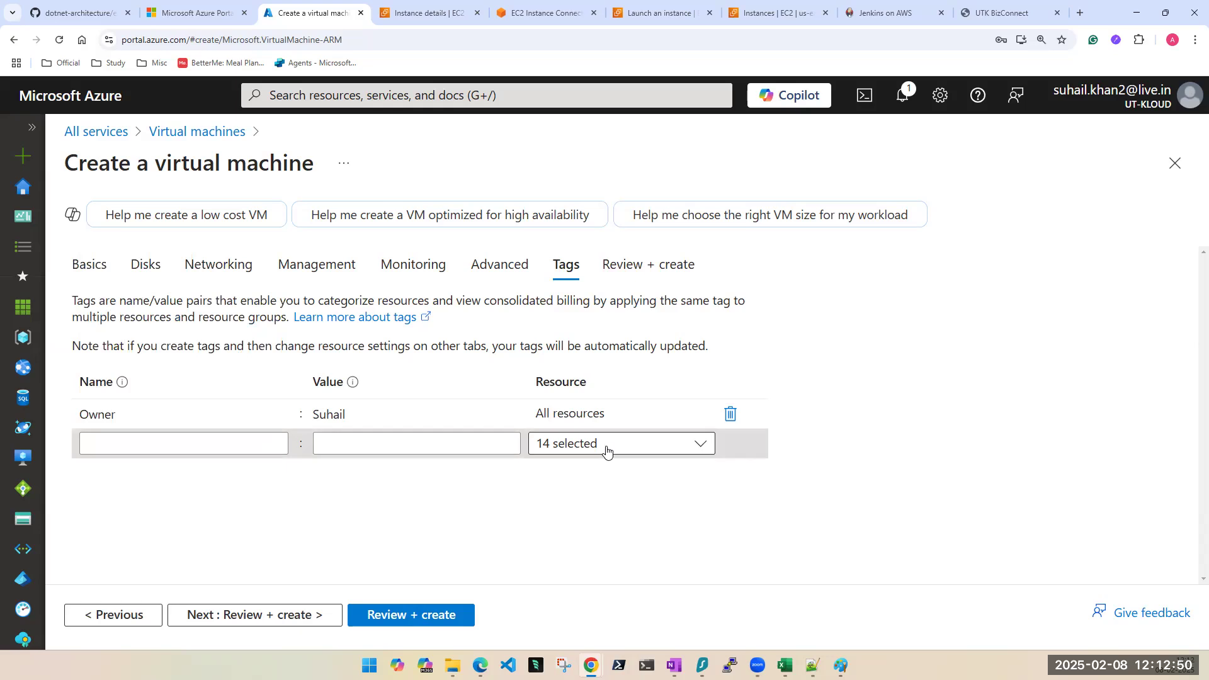
click(607, 449)
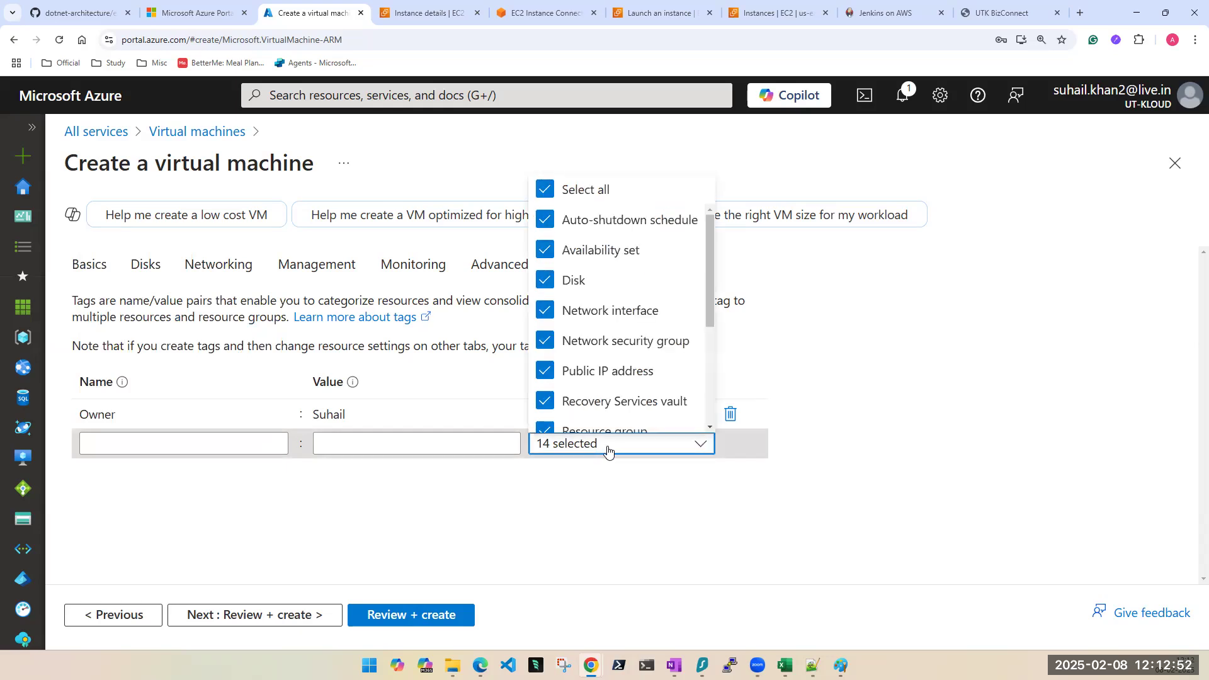
scroll(614, 378, down, 3)
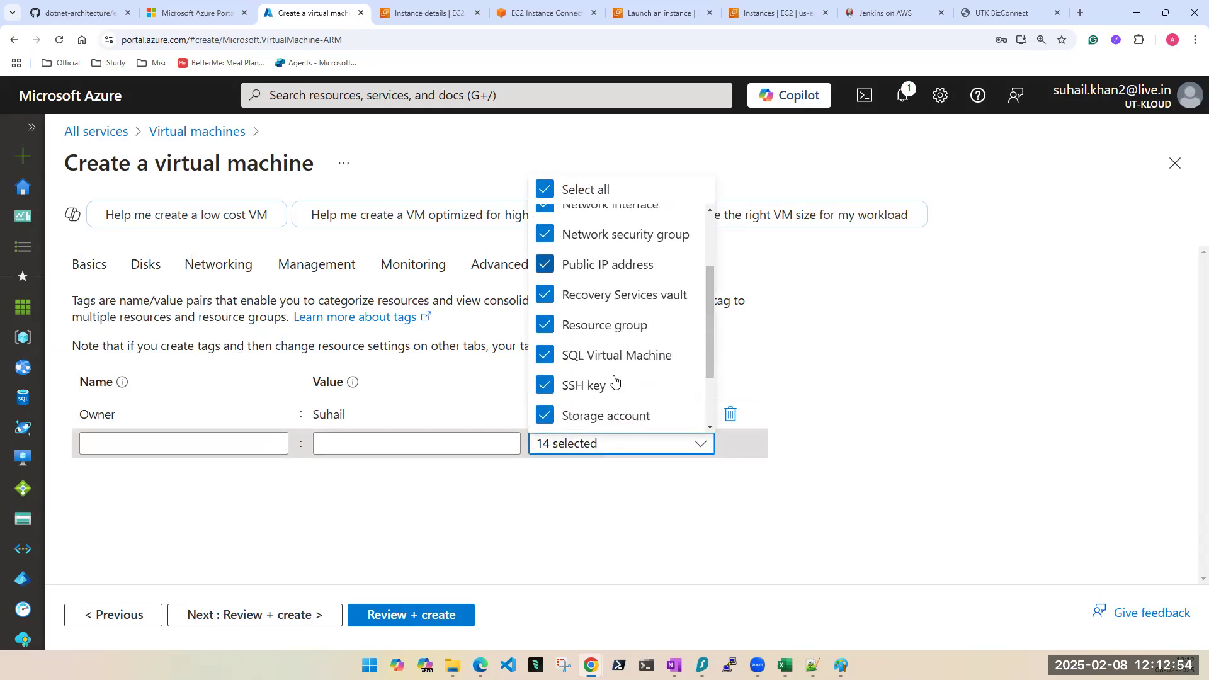
scroll(614, 378, up, 2)
scroll(614, 378, up, 1)
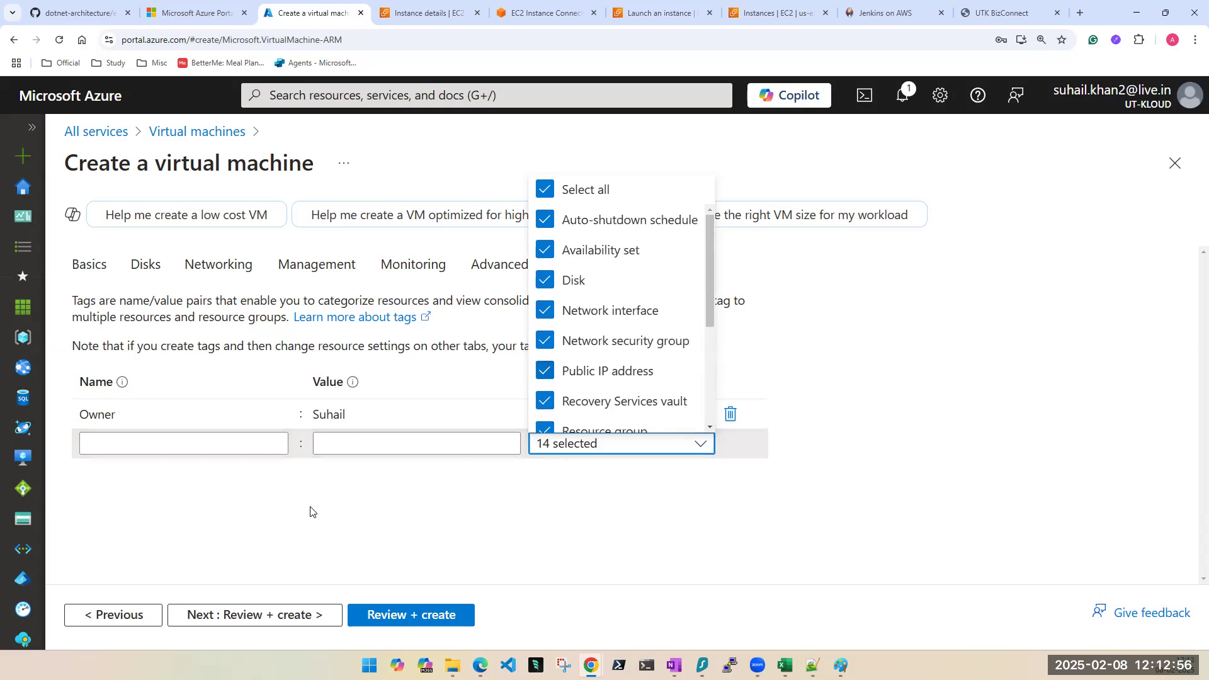
click(215, 480)
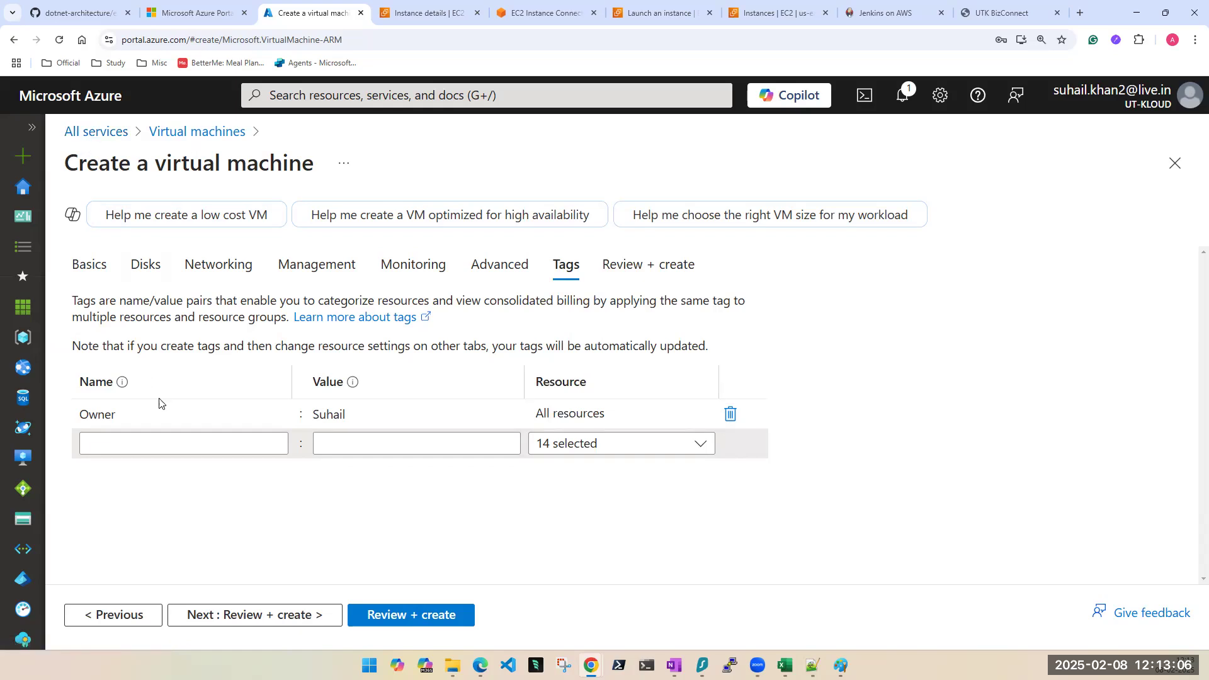
click(601, 444)
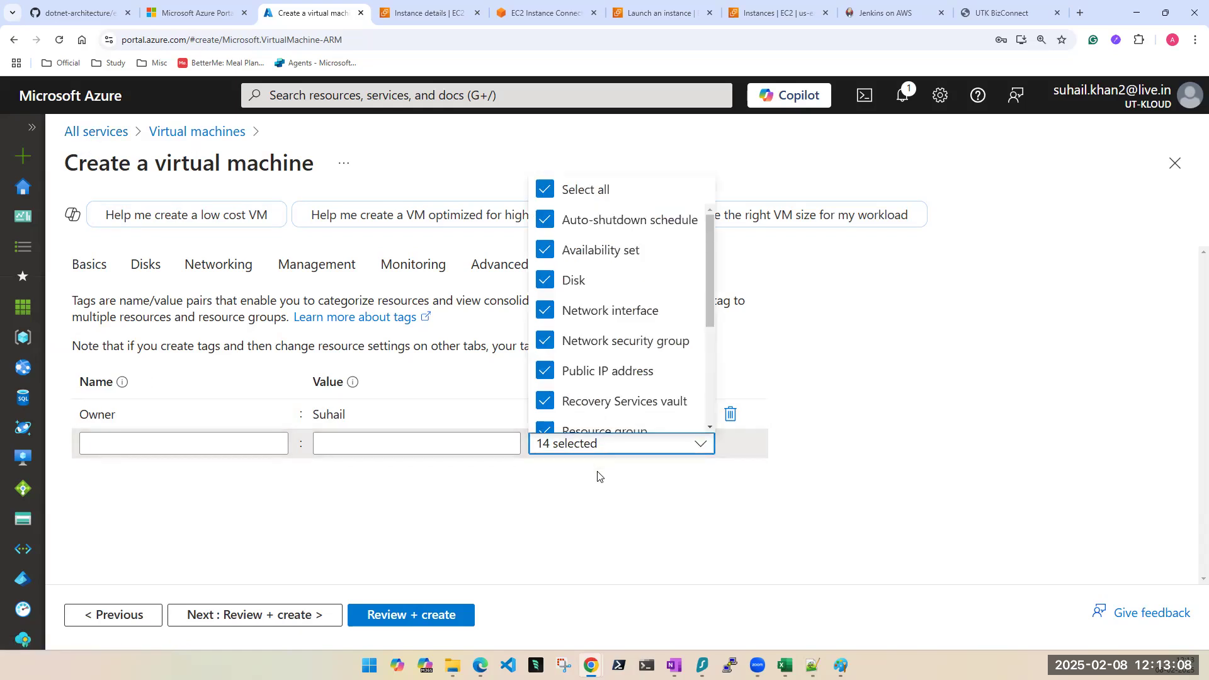
click(611, 533)
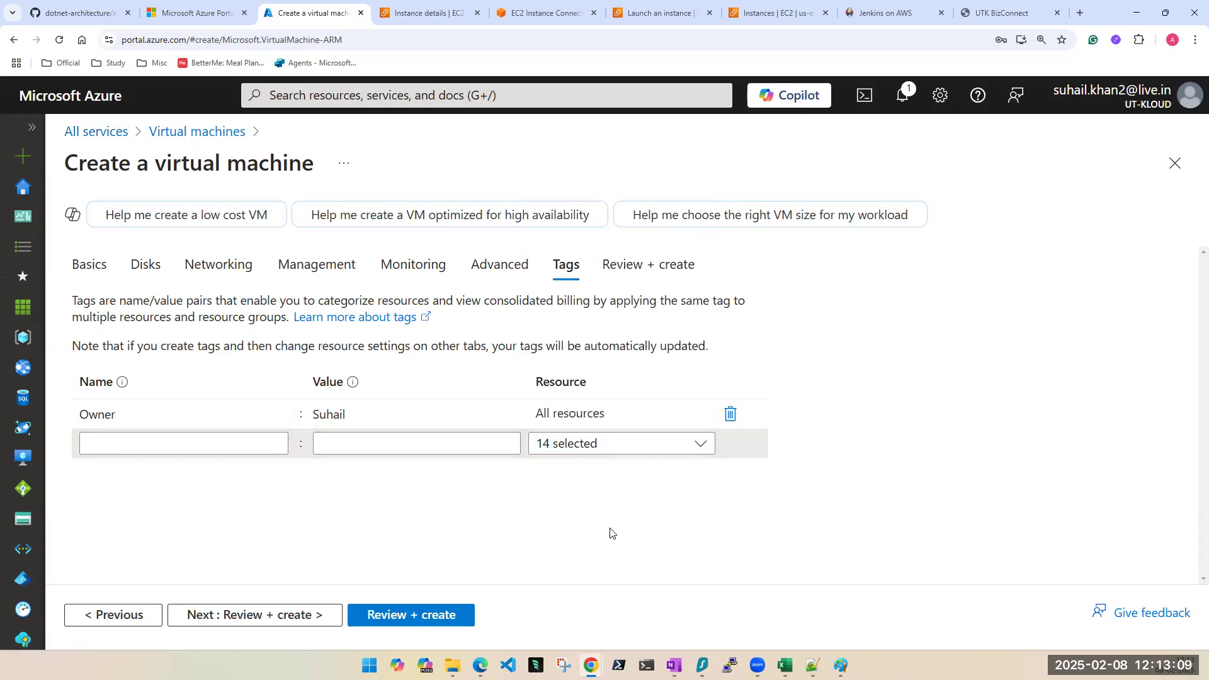
Step: Add a second tag named OS with the value 2019 for all resources
click(170, 435)
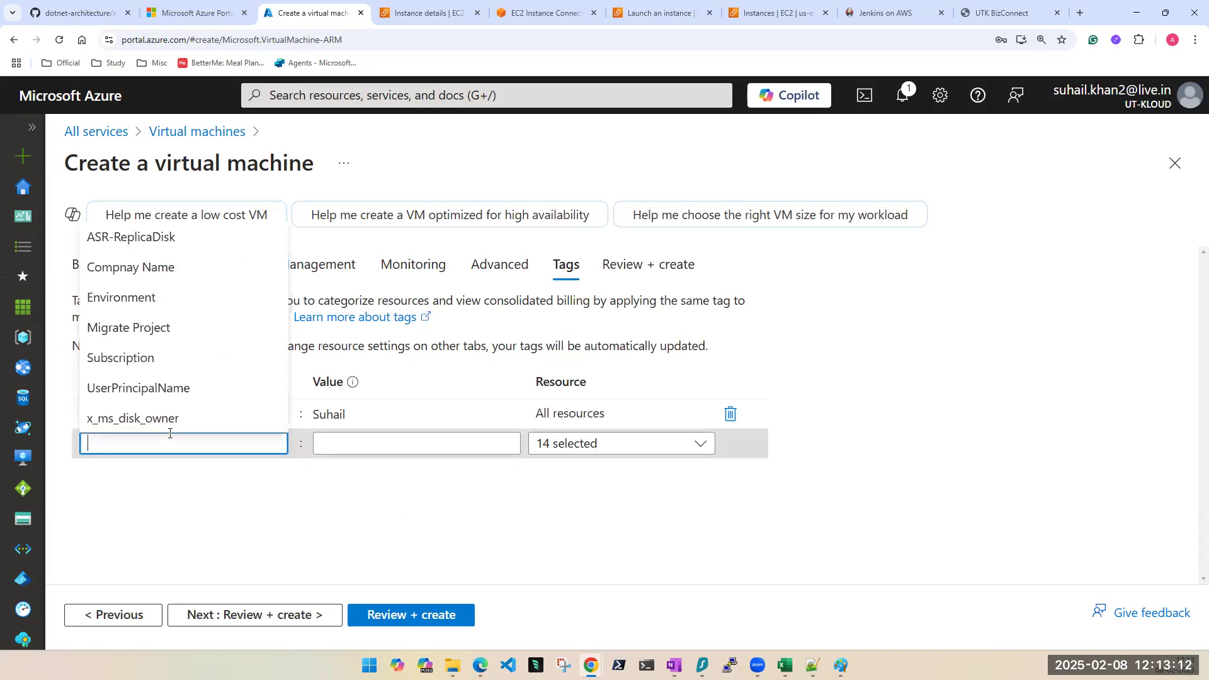
text(OS)
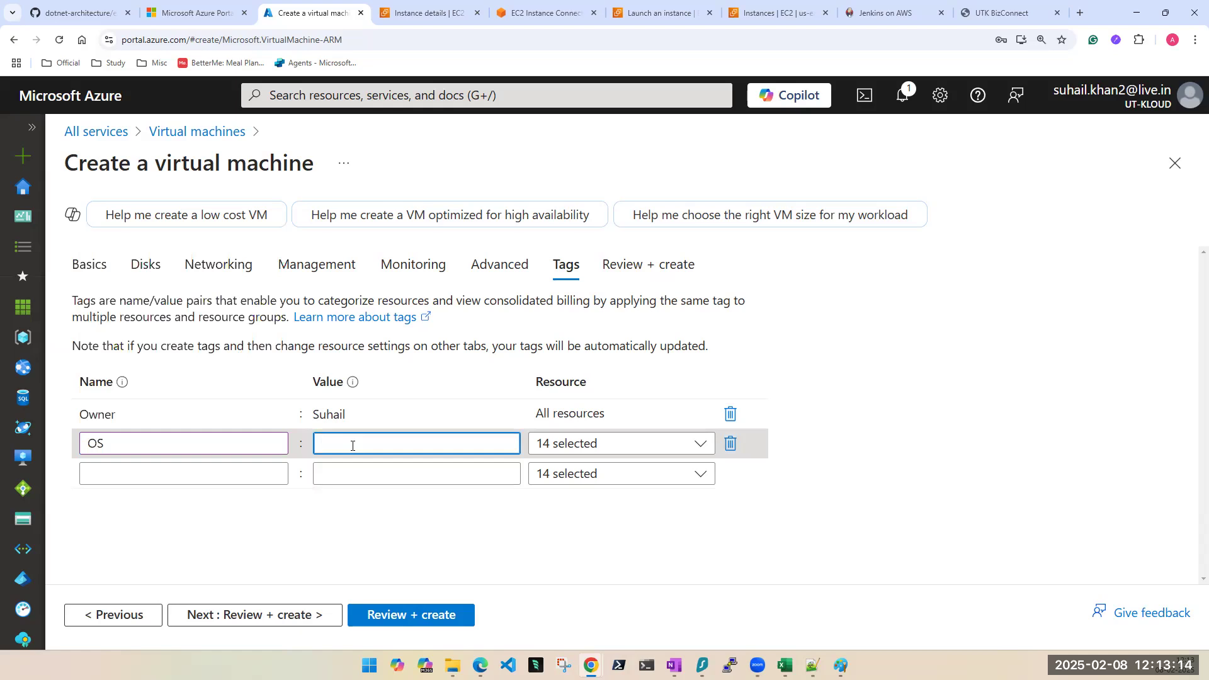
text(2091)
double_click(340, 443)
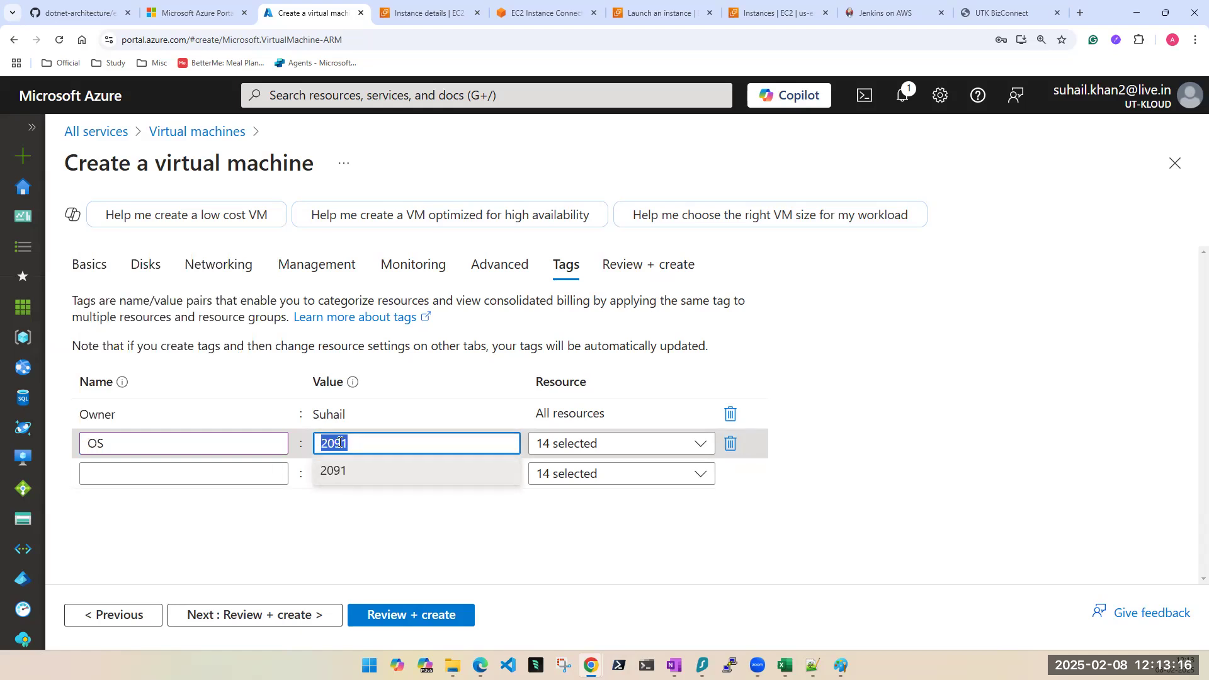
text(2019)
Step: Add a third tag named Application with the value Marketing for all resources
click(135, 468)
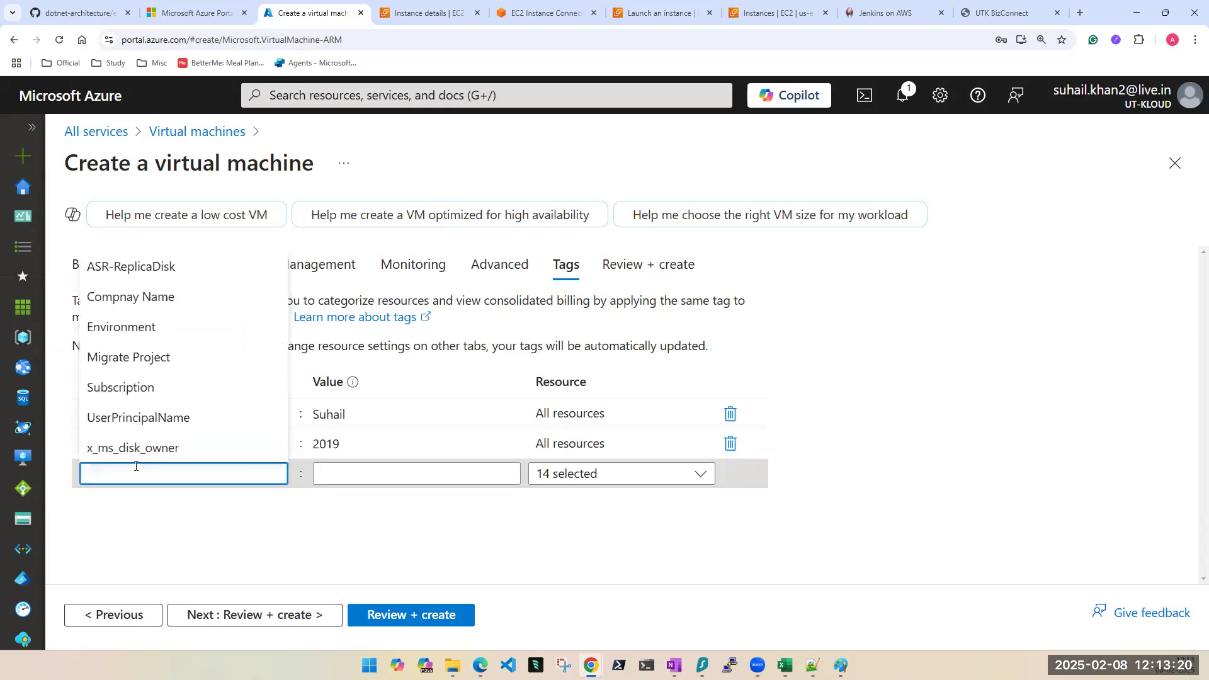
text(Application)
click(376, 471)
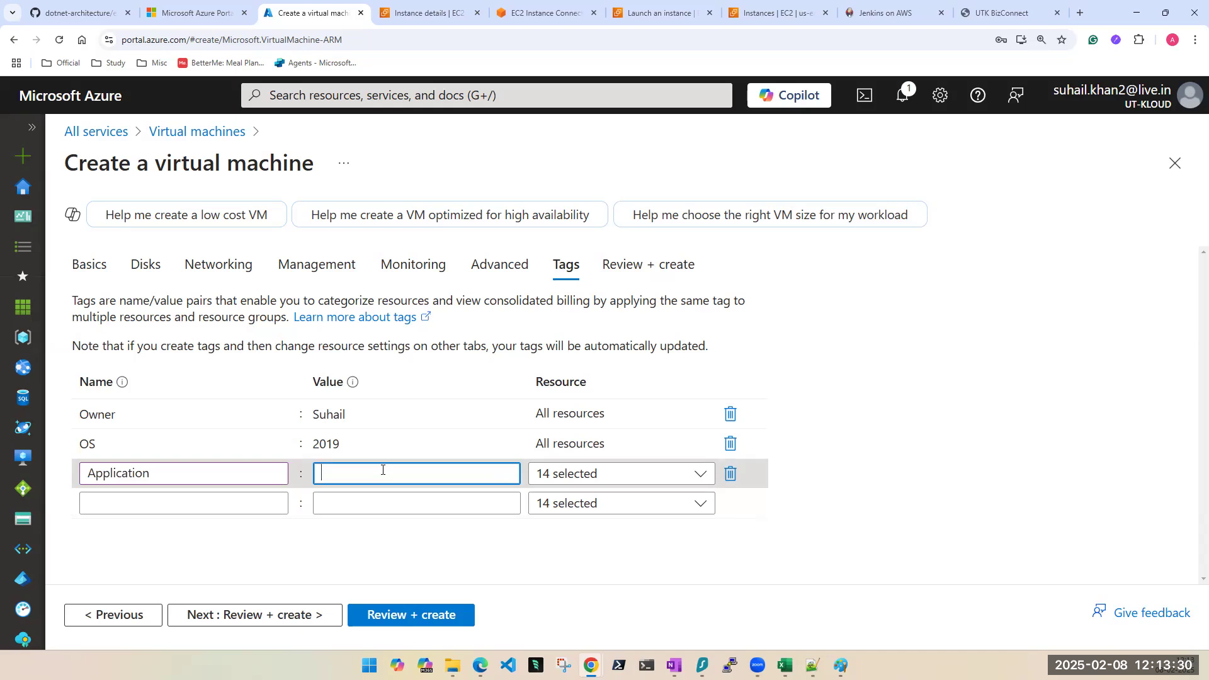
text(Marketing)
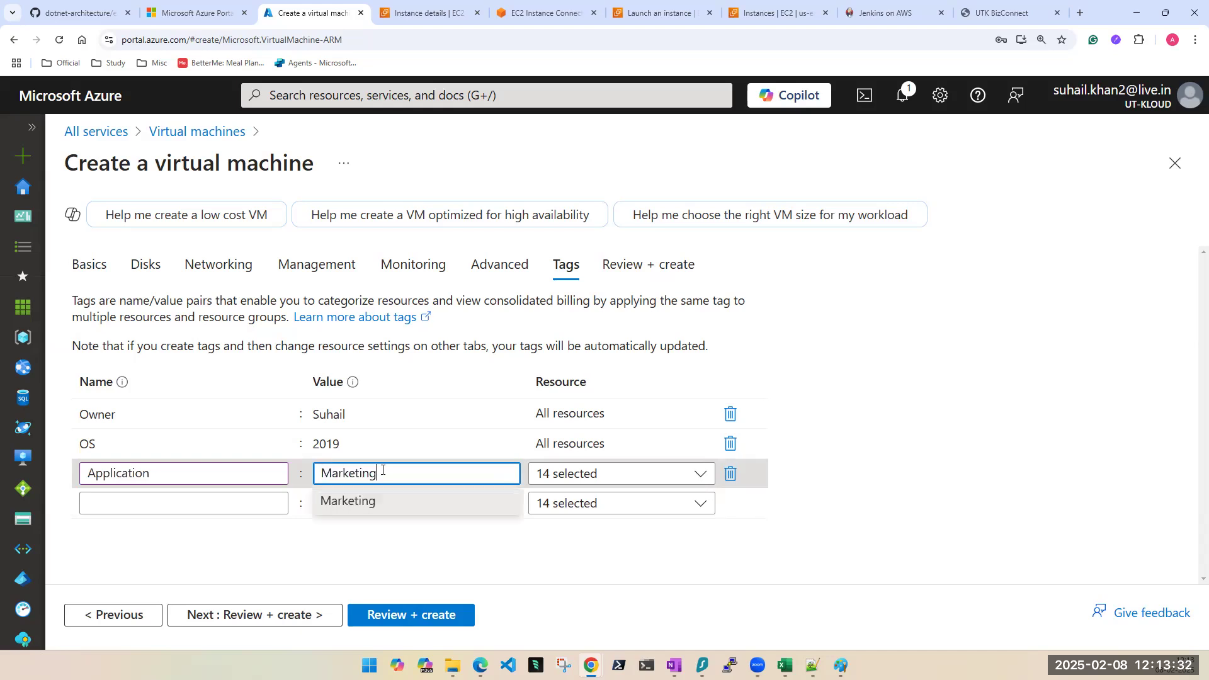
click(330, 512)
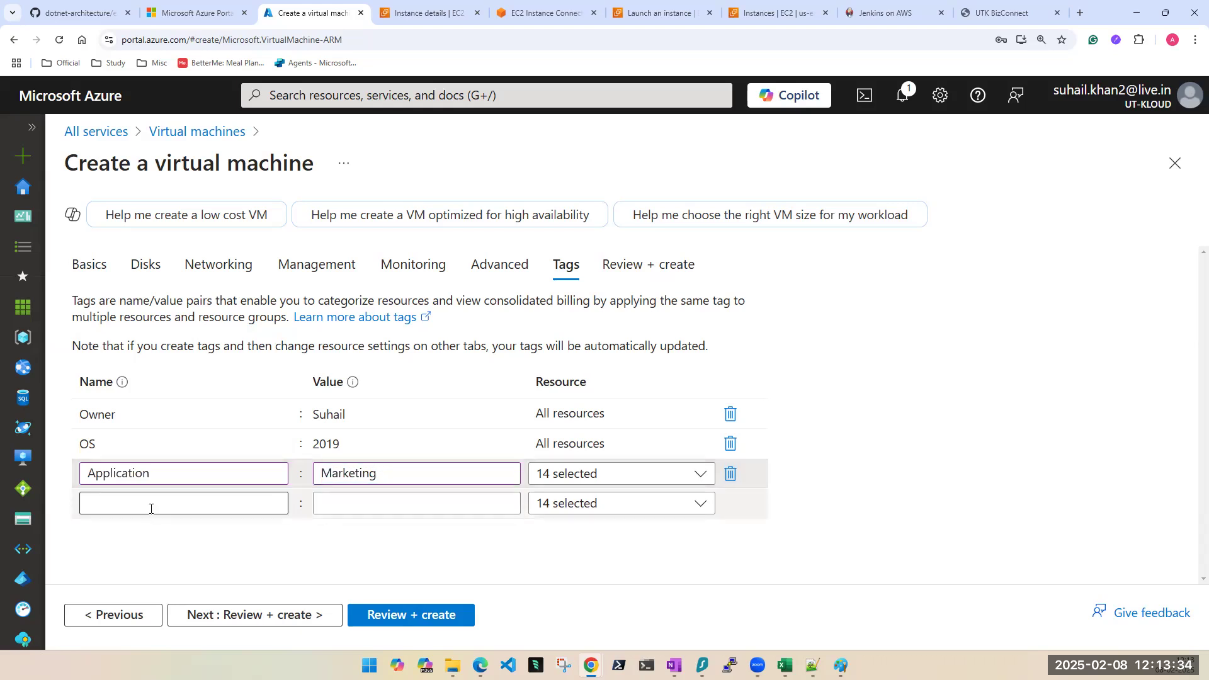
click(150, 506)
click(121, 567)
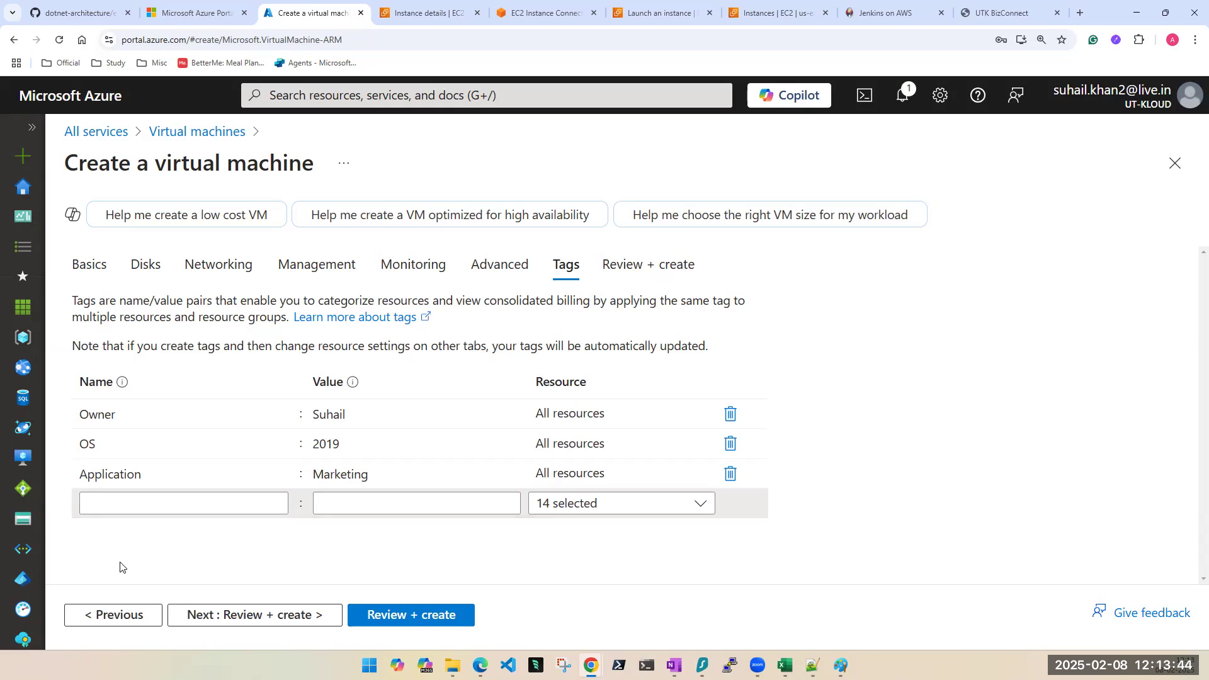
Step: Copy the Application tag's name and paste it as the name of a fourth tag
click(92, 444)
click(149, 504)
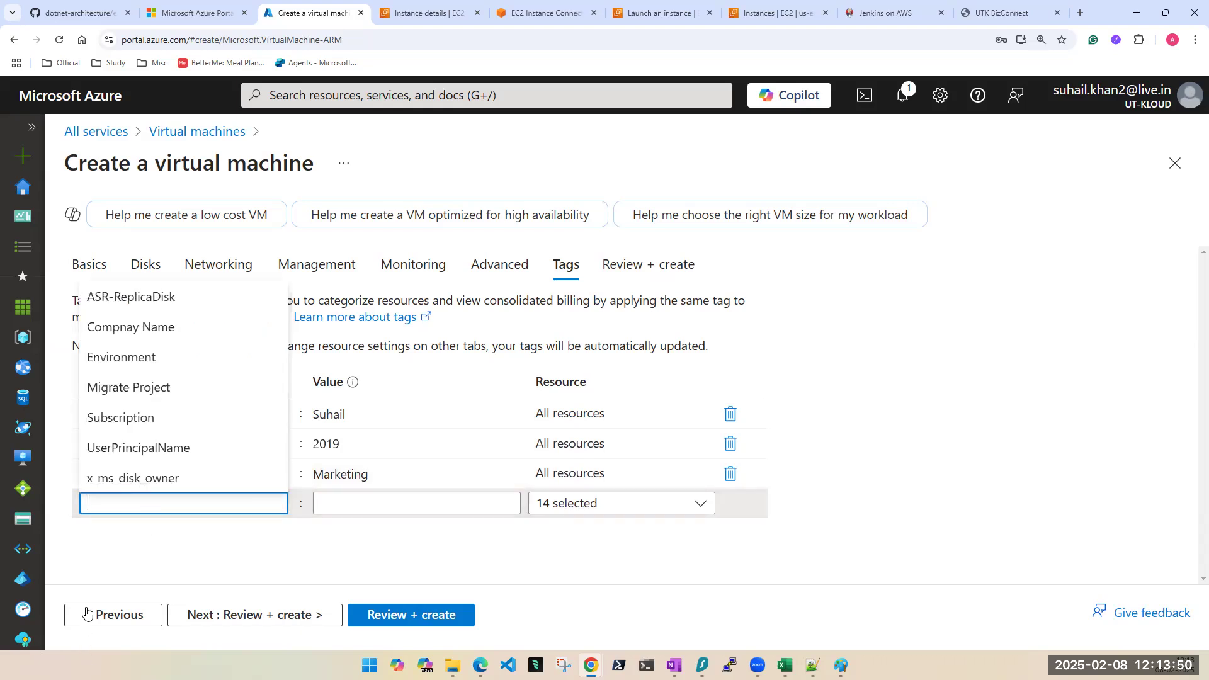
click(117, 553)
click(137, 511)
click(103, 540)
click(110, 474)
click(101, 477)
key(ctrl+c)
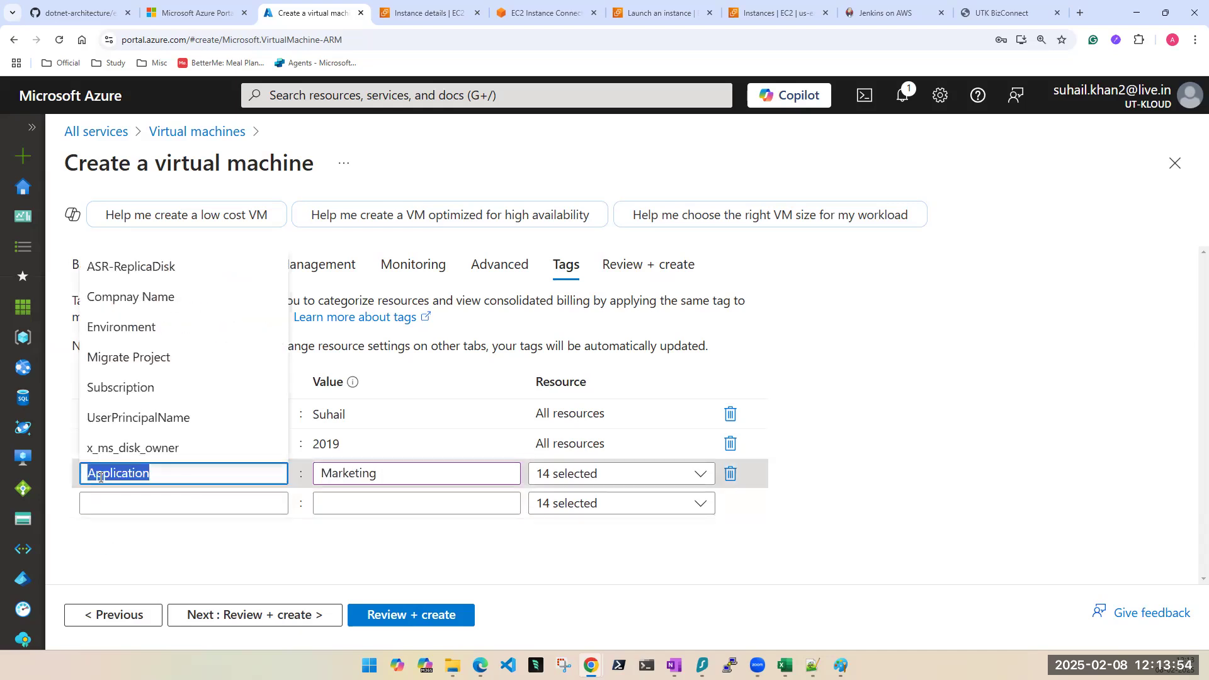
click(144, 532)
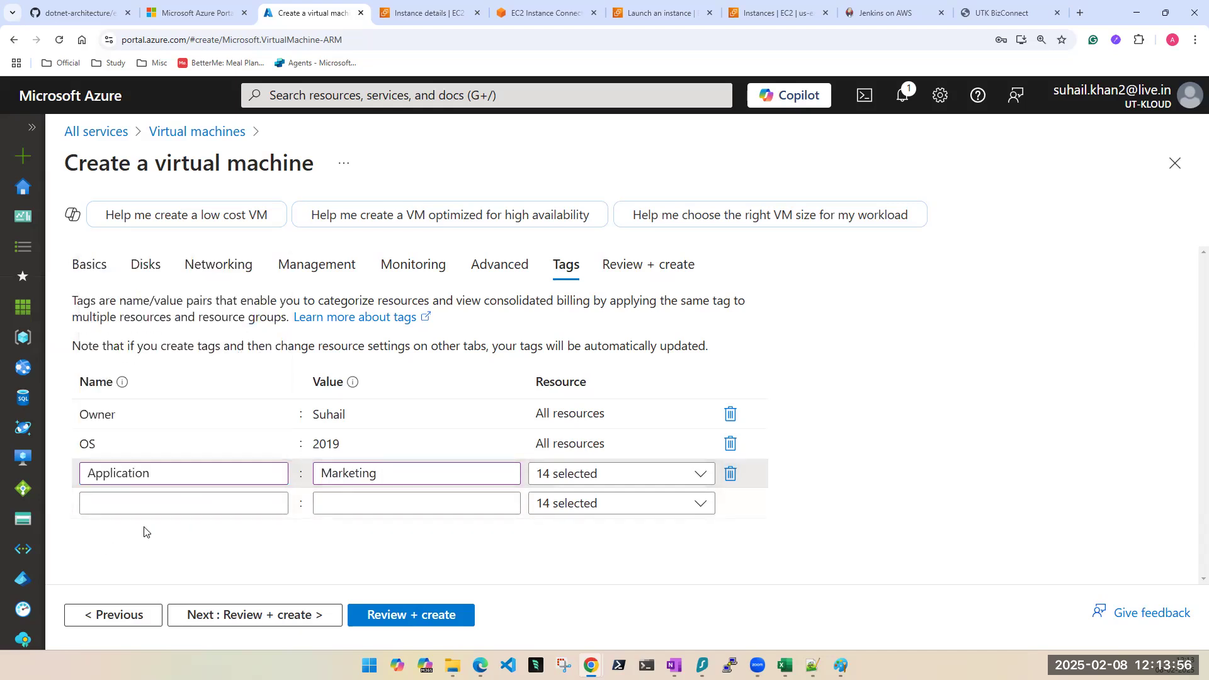
click(144, 504)
key(ctrl+v)
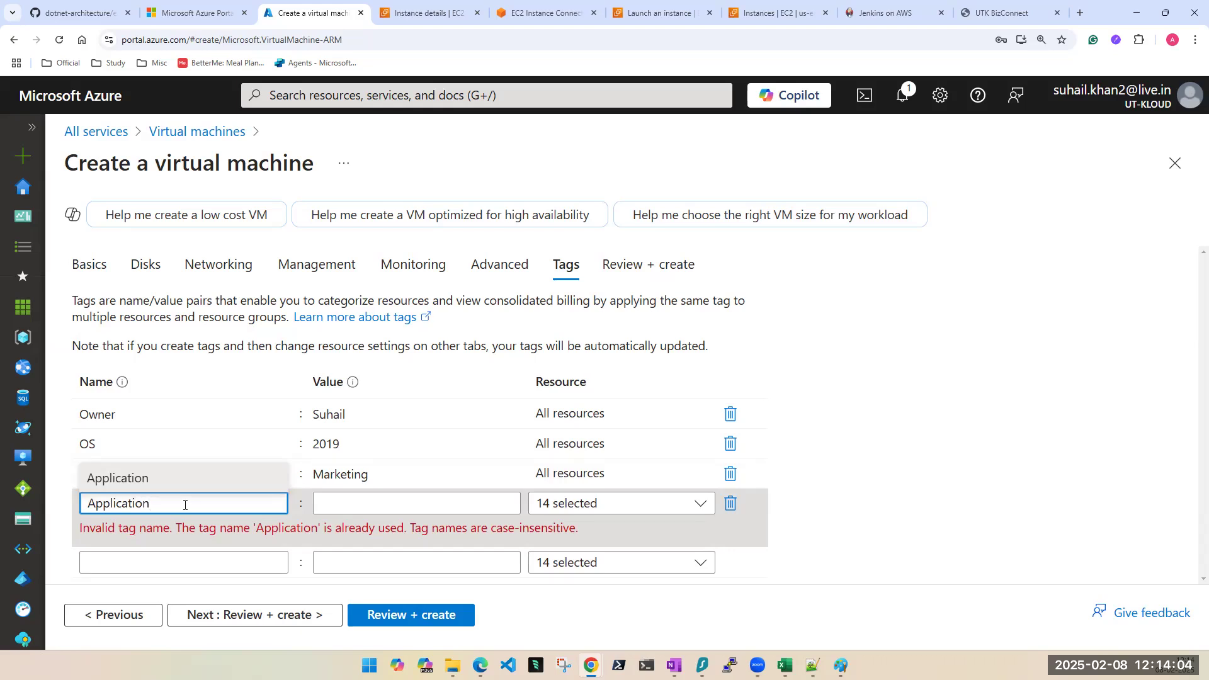
Step: Shorten the fourth tag's name to App
key(BackSpace)
key(BackSpace)
key(BackSpace)
key(BackSpace)
key(BackSpace)
key(BackSpace)
key(BackSpace)
key(BackSpace)
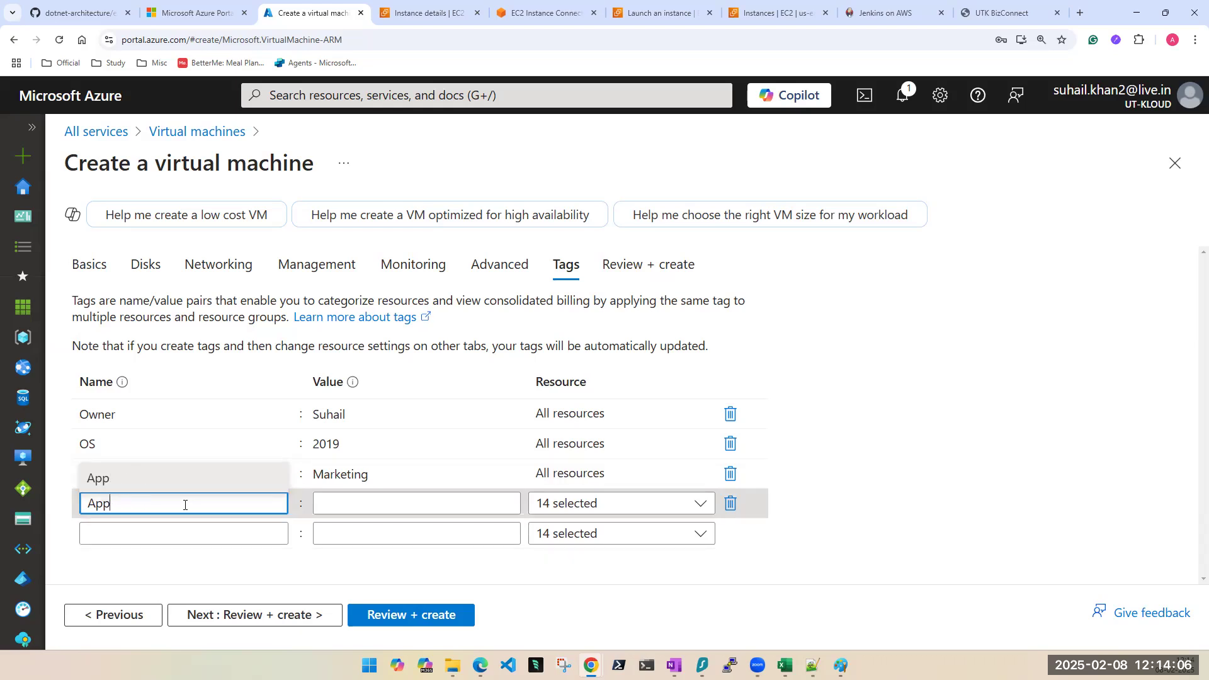
key(Tab)
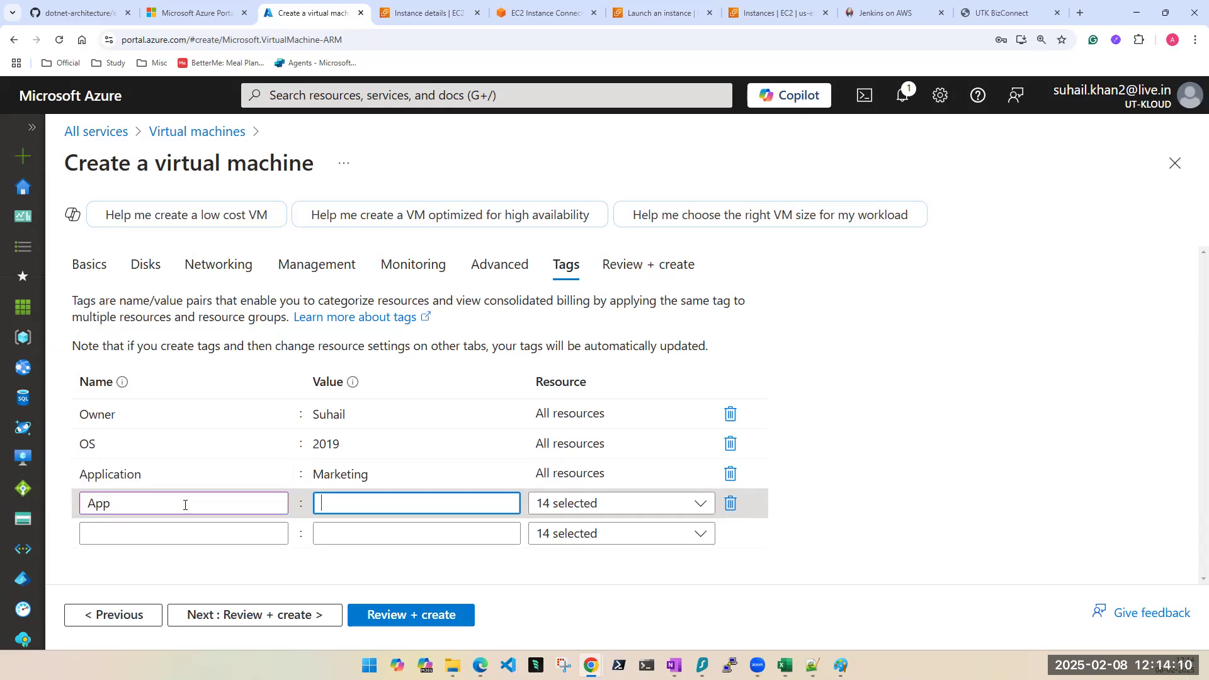
Step: Copy the value Marketing from the Application tag and set it as the App tag's value
double_click(349, 474)
key(BackSpace)
click(346, 474)
key(Down)
key(ctrl+c)
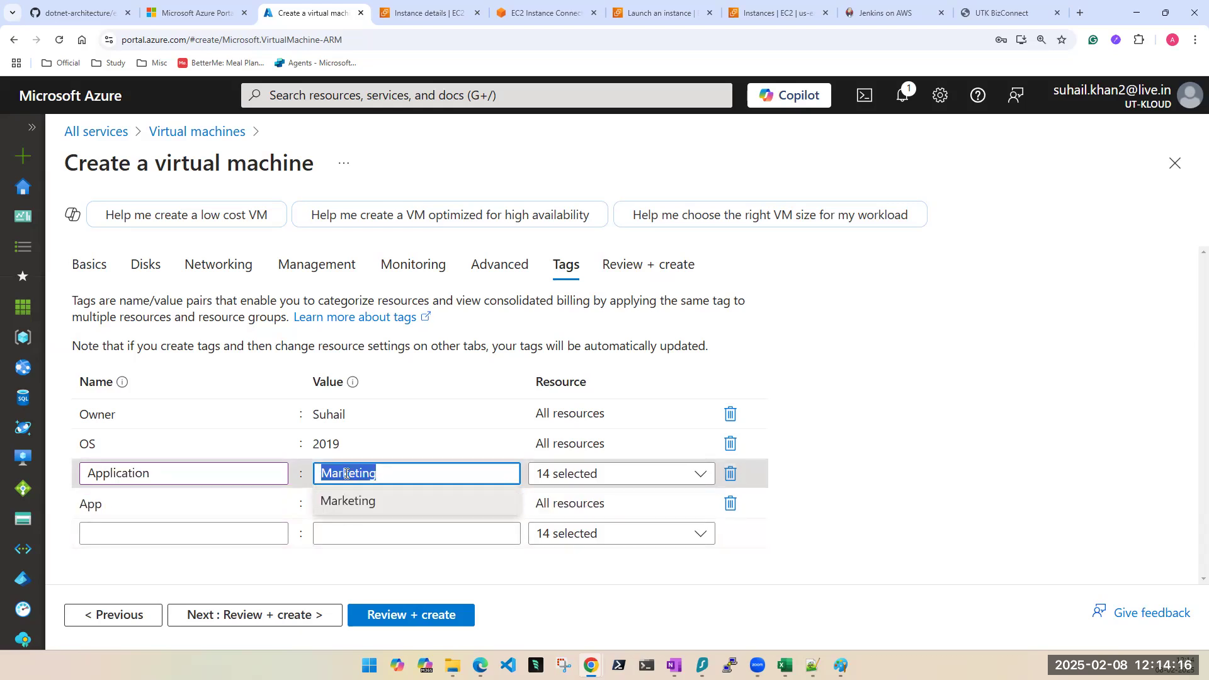
click(346, 533)
click(222, 502)
click(348, 503)
key(Down)
key(Return)
Step: Add a fifth tag named Ap with the value Marketing for all resources
click(213, 535)
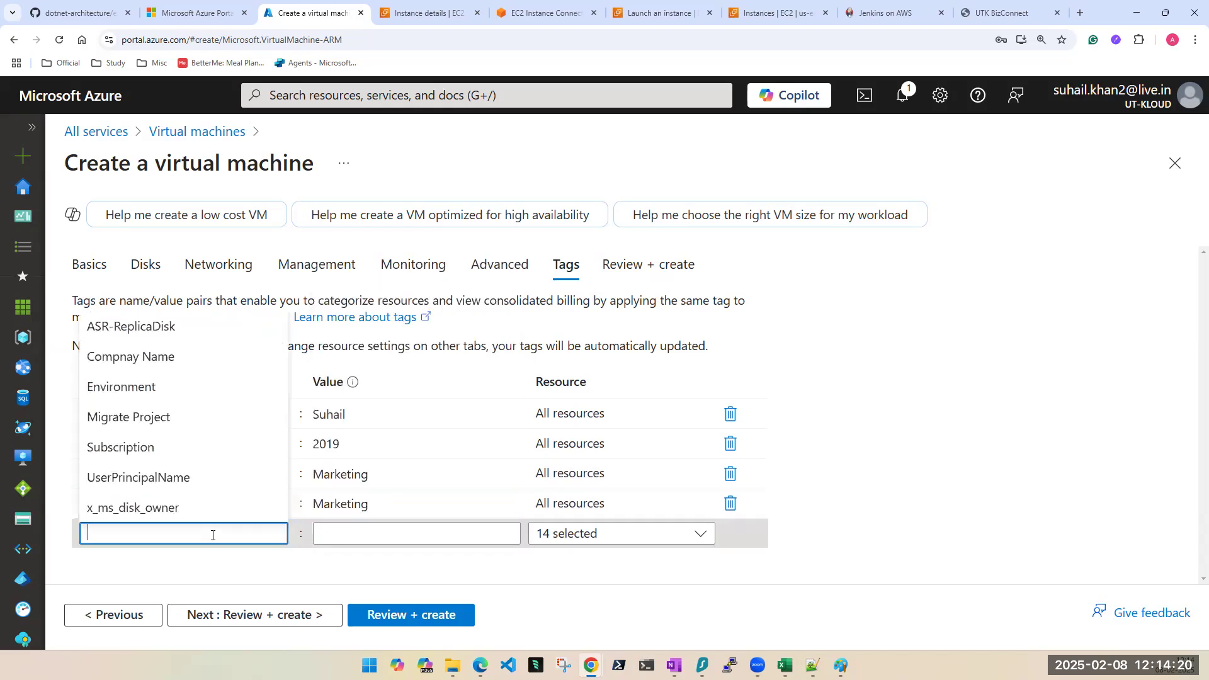
text(Ap)
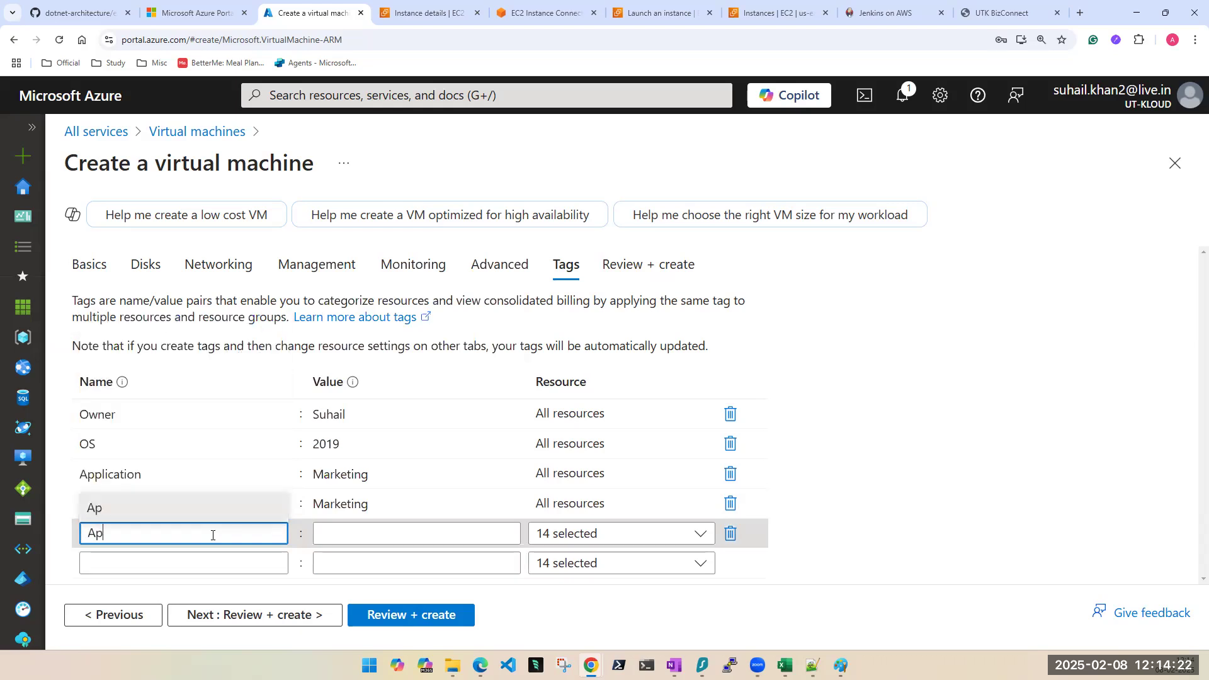
click(338, 536)
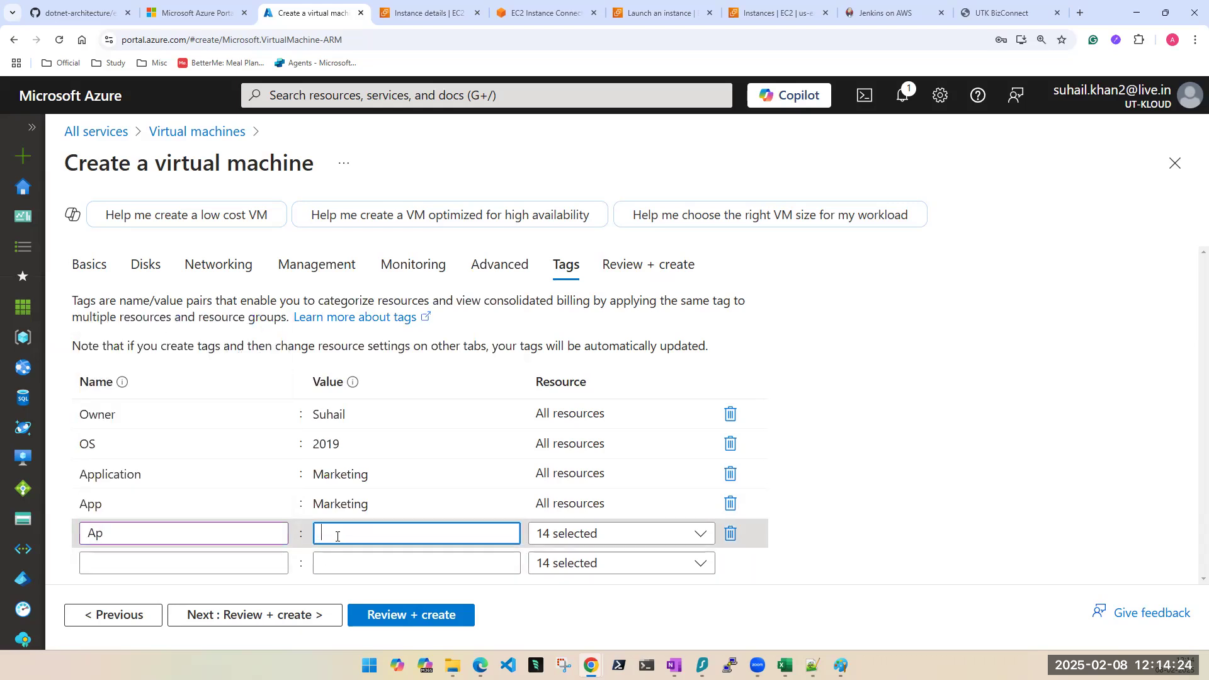
text(v)
key(ctrl+v)
key(ctrl+a)
key(ctrl+v)
Step: Start a sixth tag and name it Apps
click(126, 557)
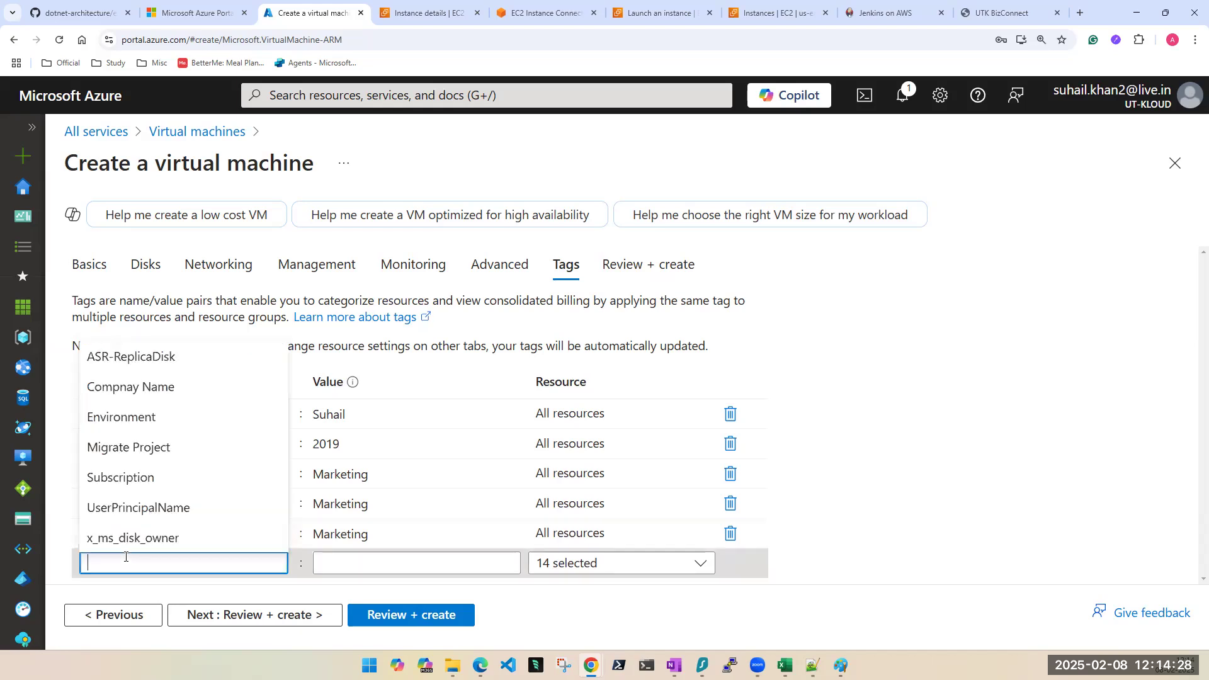
click(992, 509)
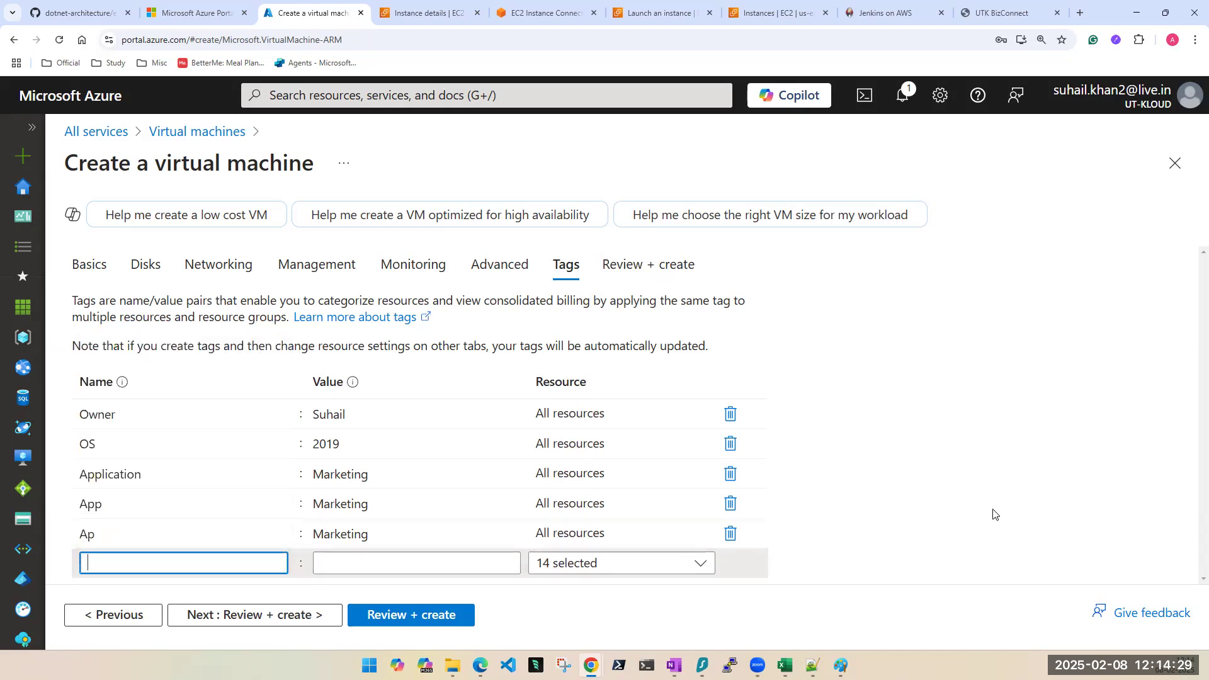
text(Apps)
double_click(200, 566)
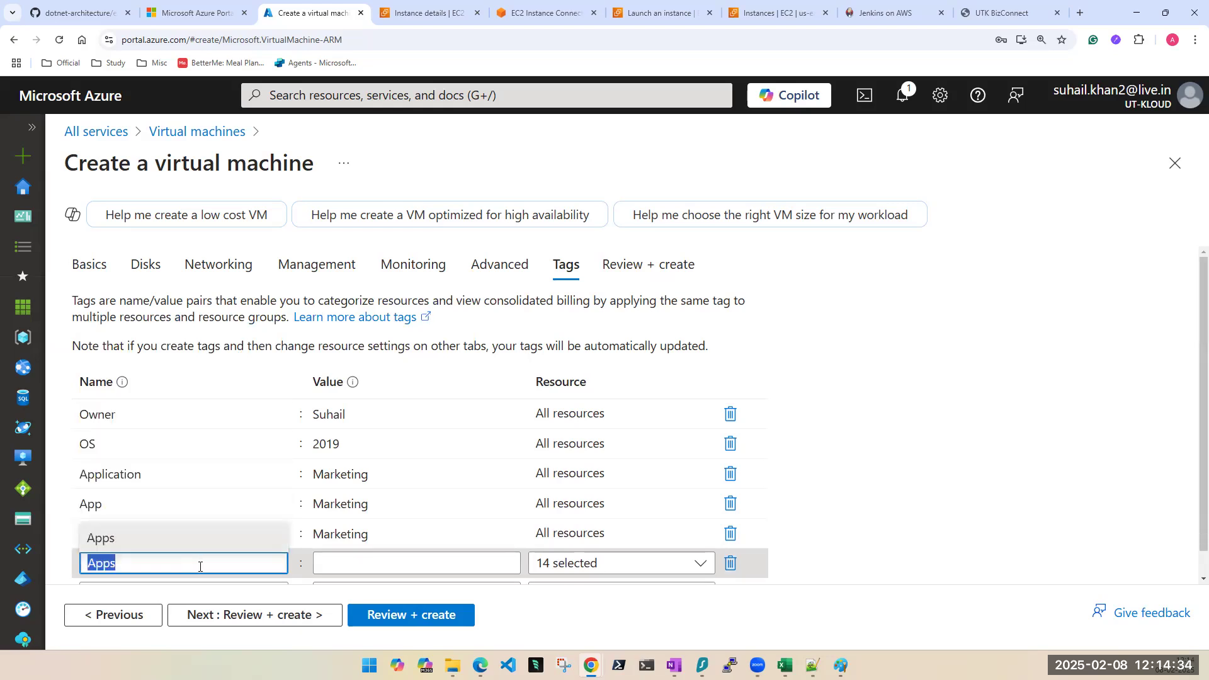
click(920, 490)
scroll(1018, 479, down, 1)
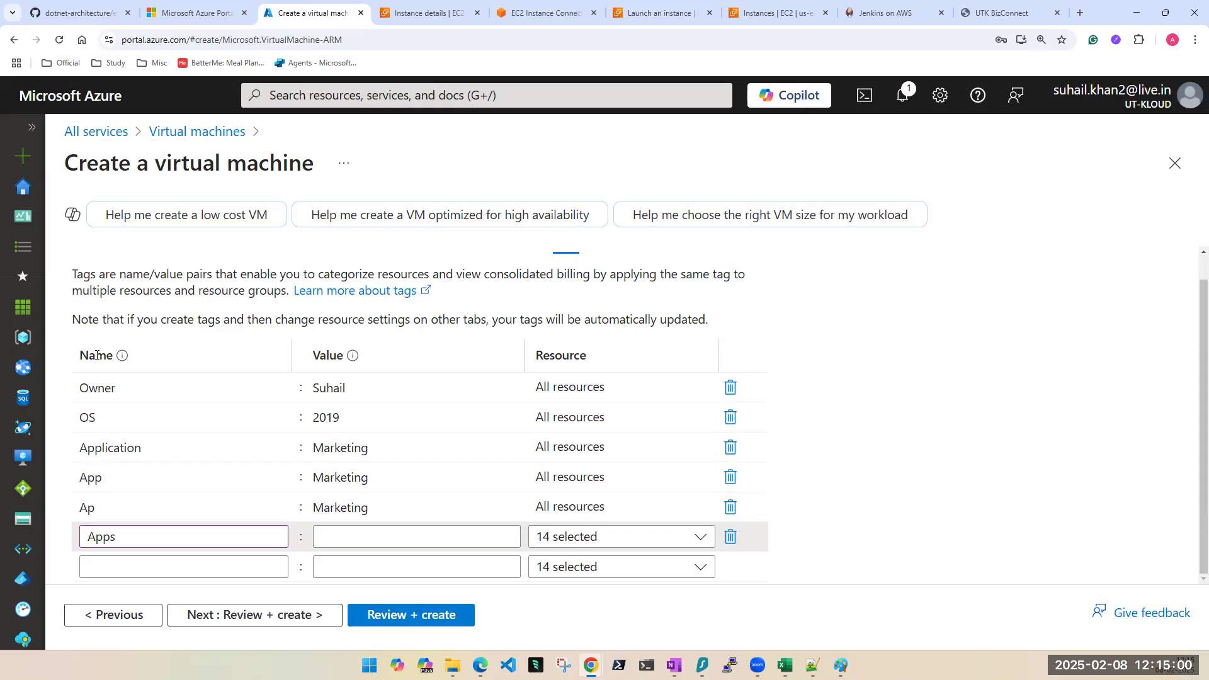
Step: Copy the Application tag's value and set the Apps tag's value to Marketing
click(351, 447)
click(101, 508)
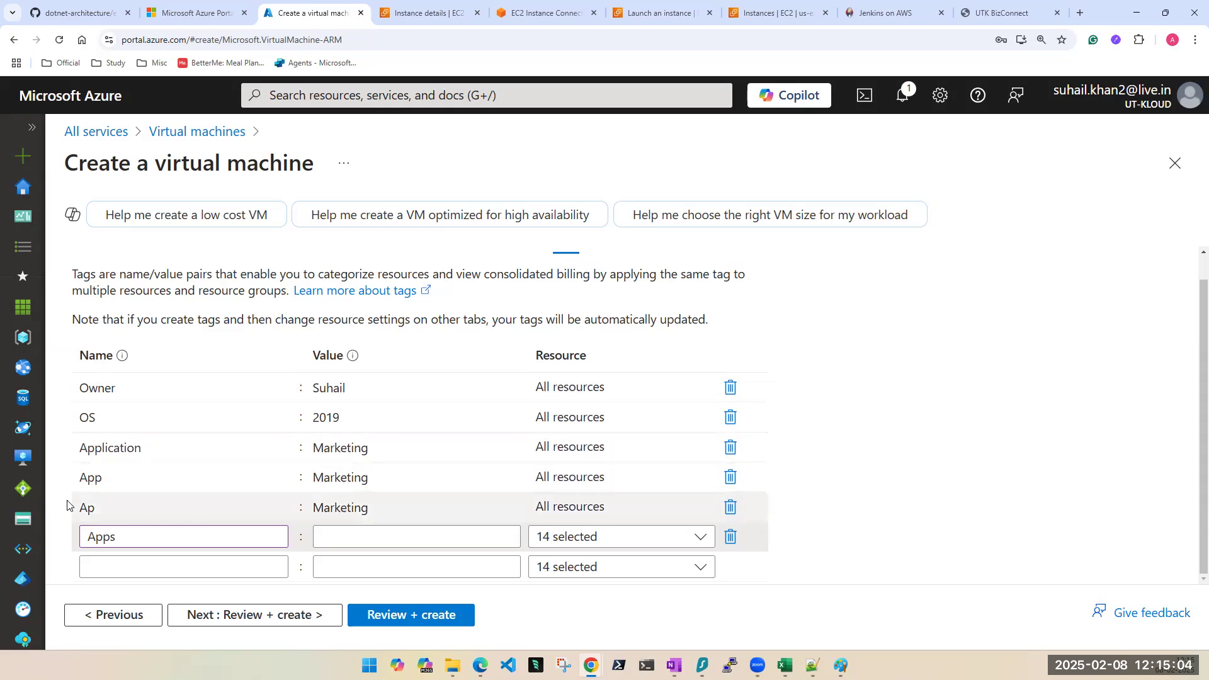
click(120, 446)
key(Tab)
key(ctrl+c)
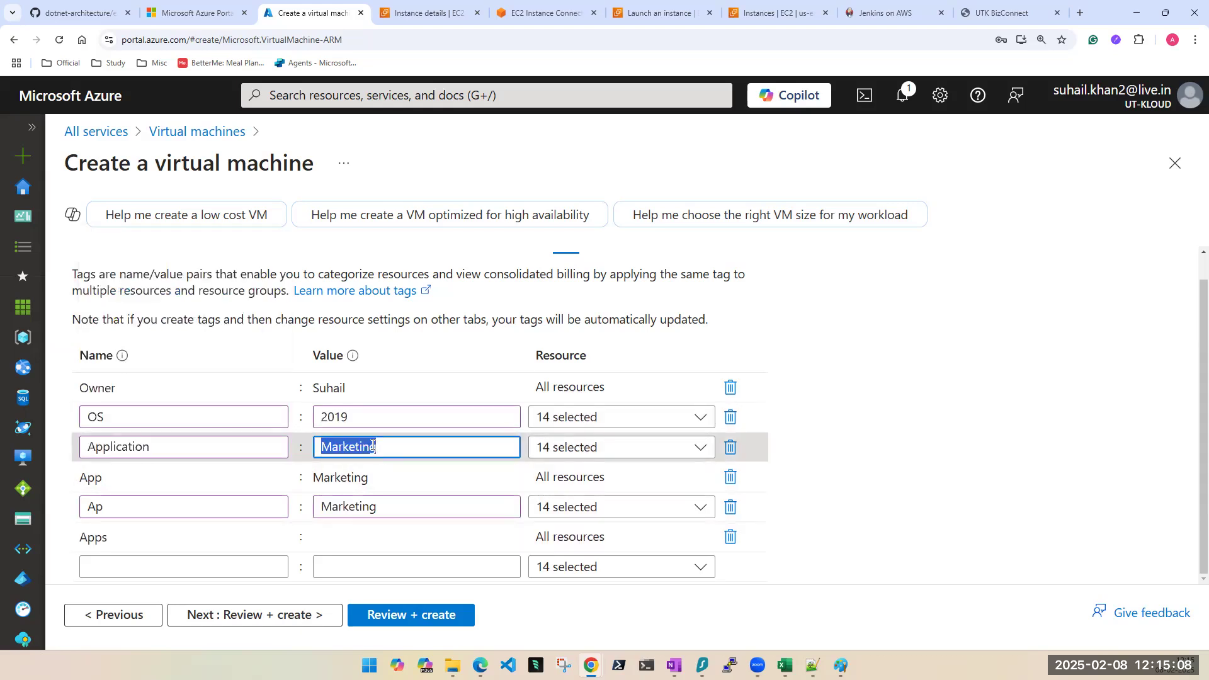
click(1152, 468)
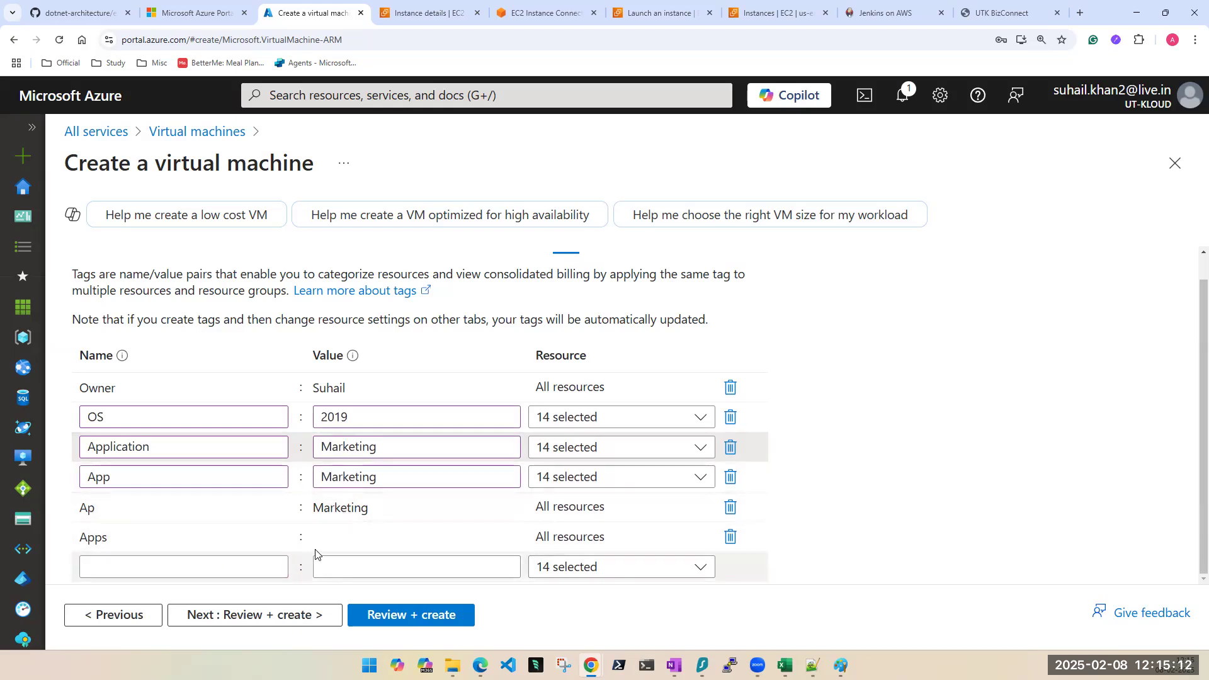
click(335, 533)
text(v)
key(BackSpace)
text(Marketing)
click(1084, 520)
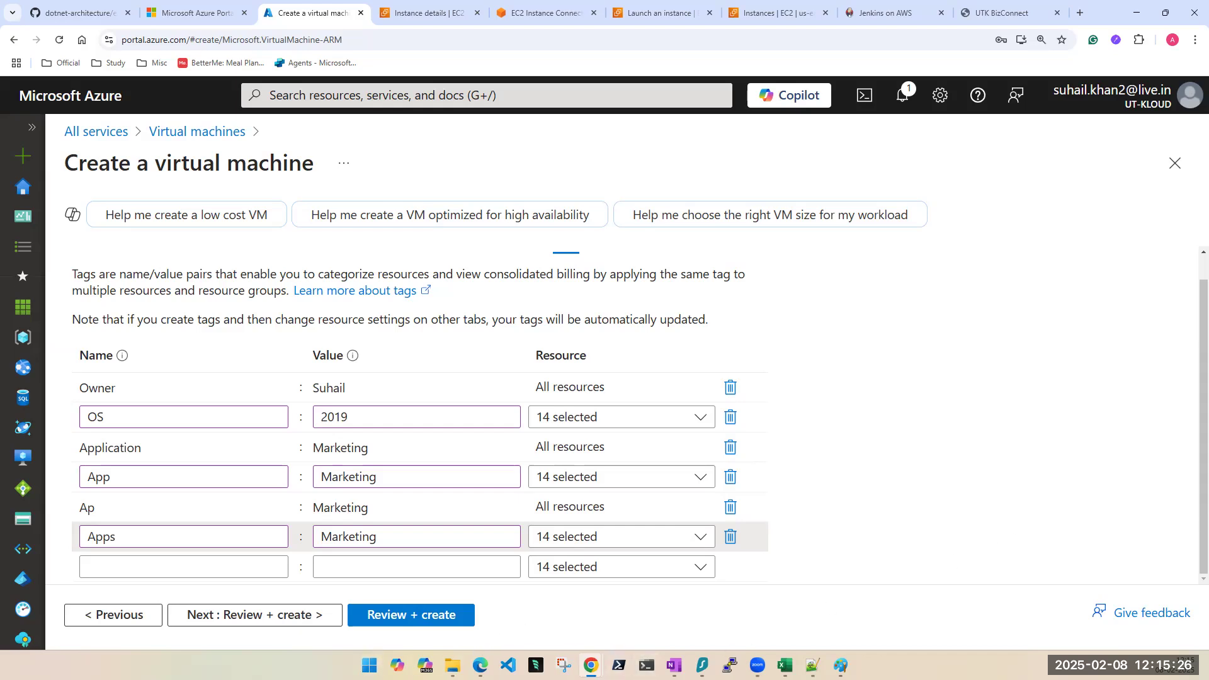
Step: Switch to Notepad and start a new note with the line "list all vm"
right_click(370, 666)
click(333, 590)
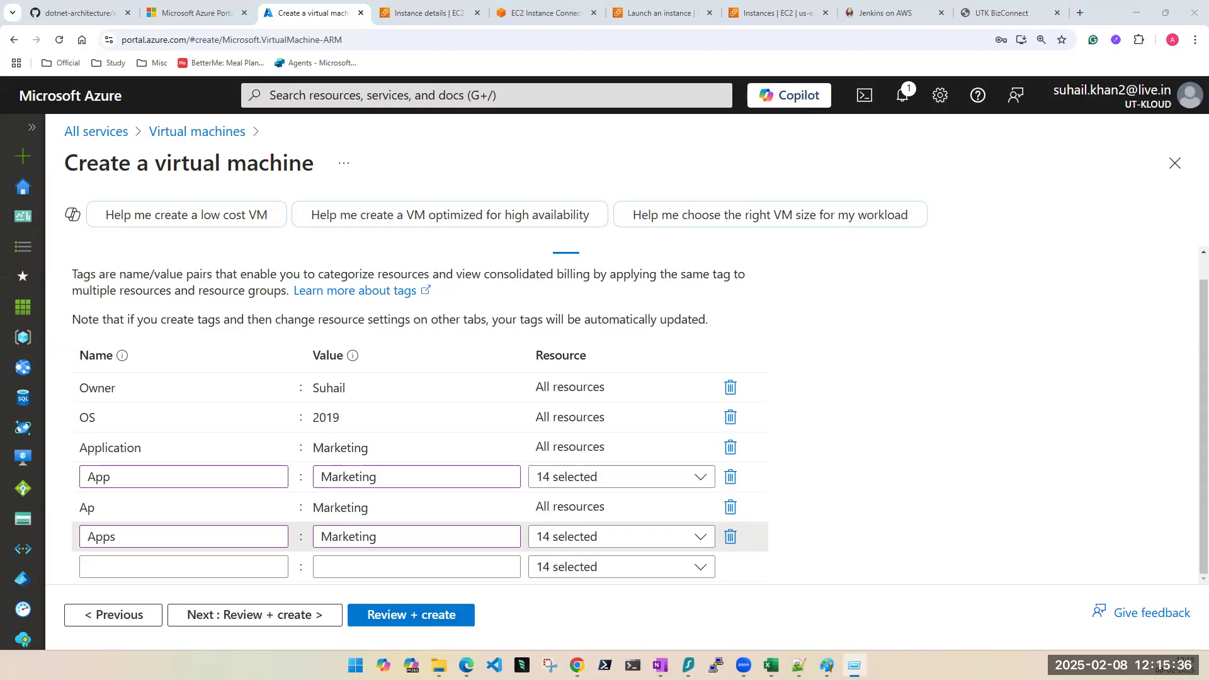
key(Return)
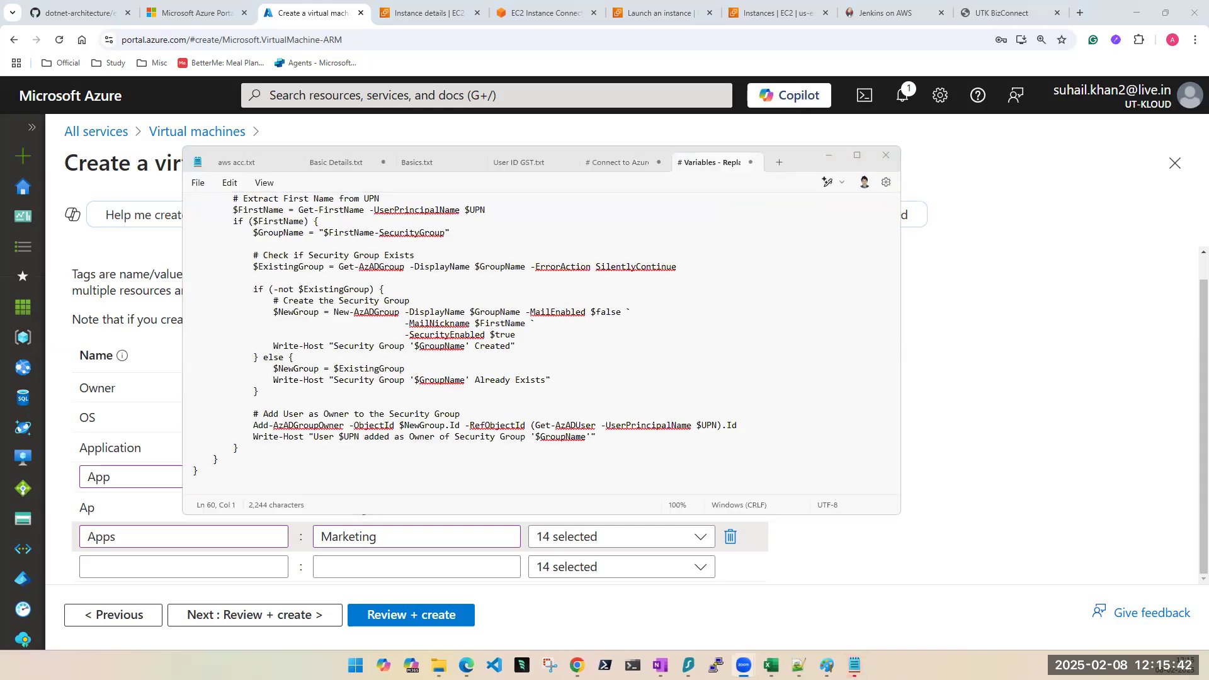
click(779, 165)
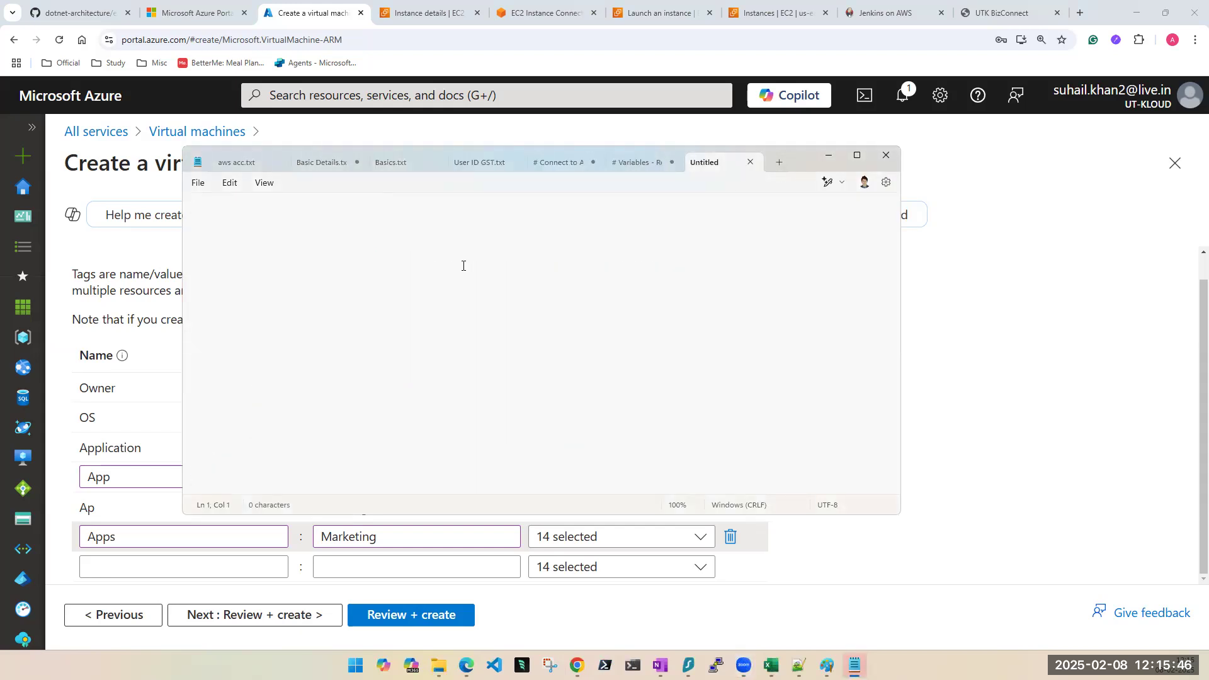
text(list all vm)
key(Return)
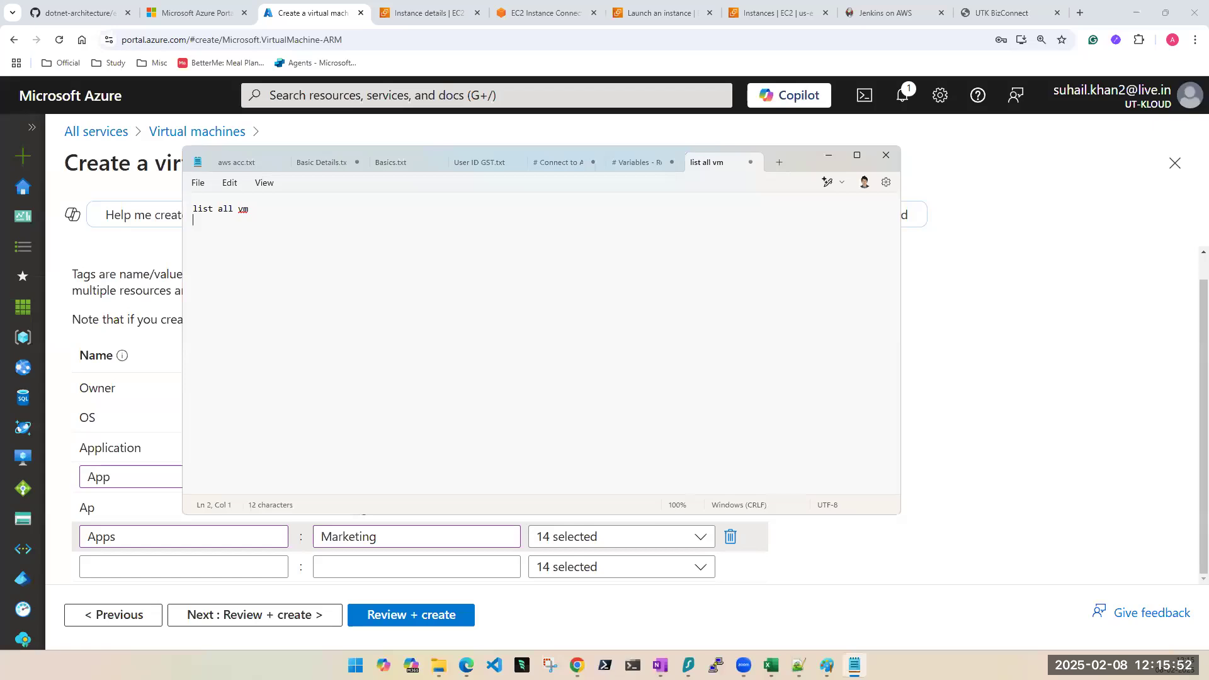
Step: Add the line "name = Application : Value = Marketing" to the note and move its window clear of the tag list
text(name)
drag(796, 164, 906, 297)
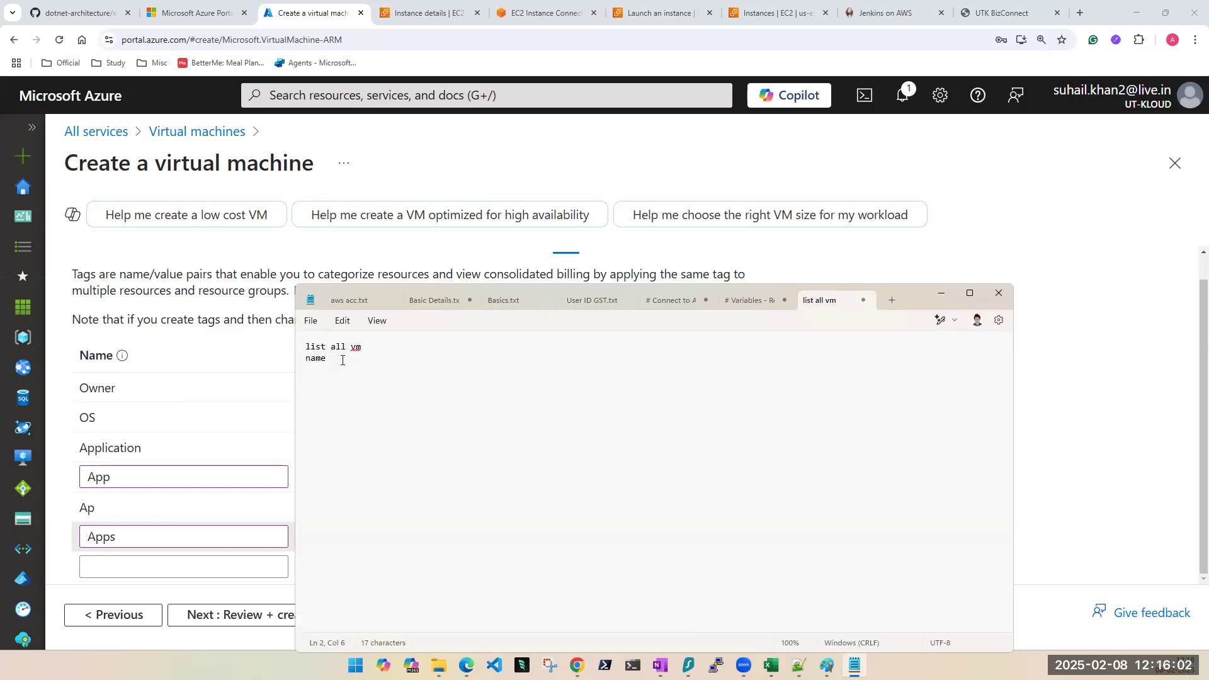
text(= Application)
drag(912, 300, 921, 385)
text(: V1)
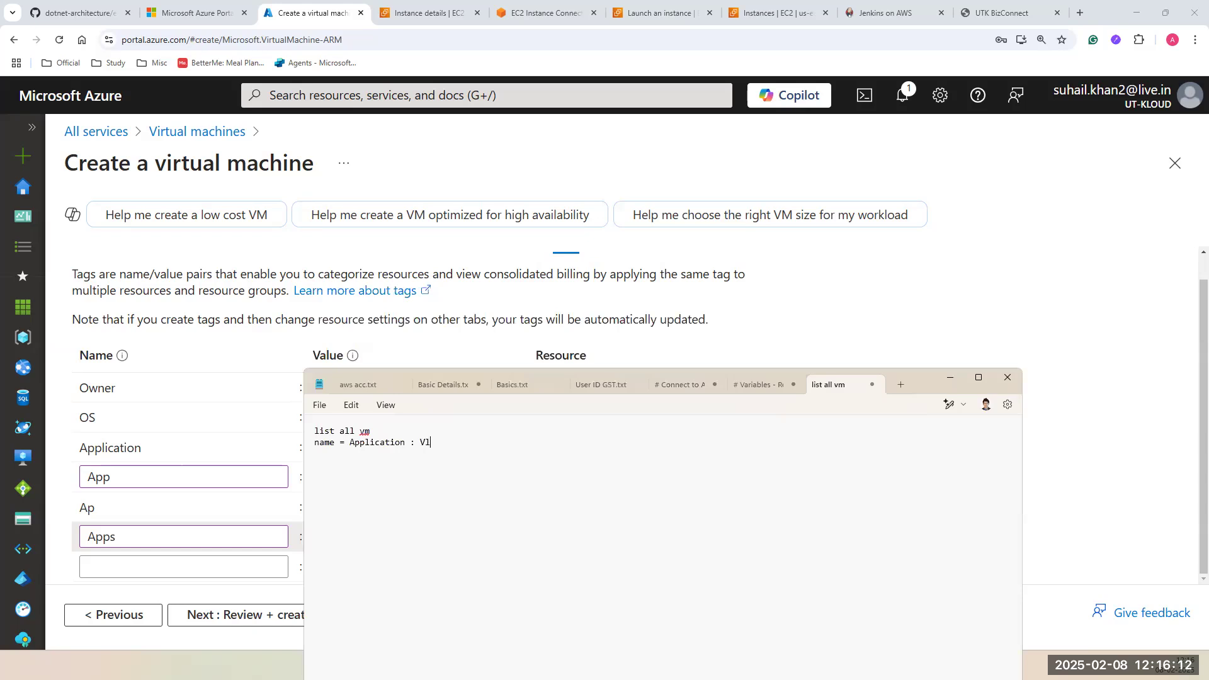
key(BackSpace)
text(aue)
key(ctrl+shift+Left)
text(Value =)
key(ctrl+v)
drag(920, 376, 1150, 352)
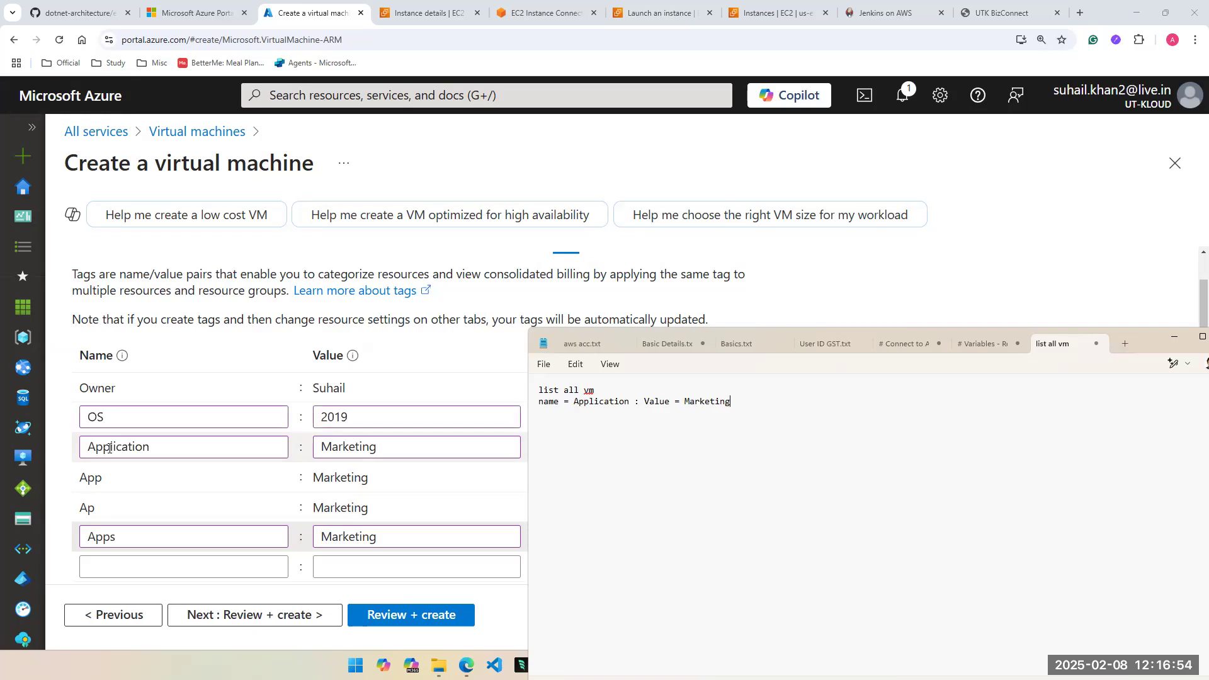
Step: Return to the virtual machine's tags and compare the Application, App, Ap, Apps and OS names and values, leaving them as they are
click(121, 476)
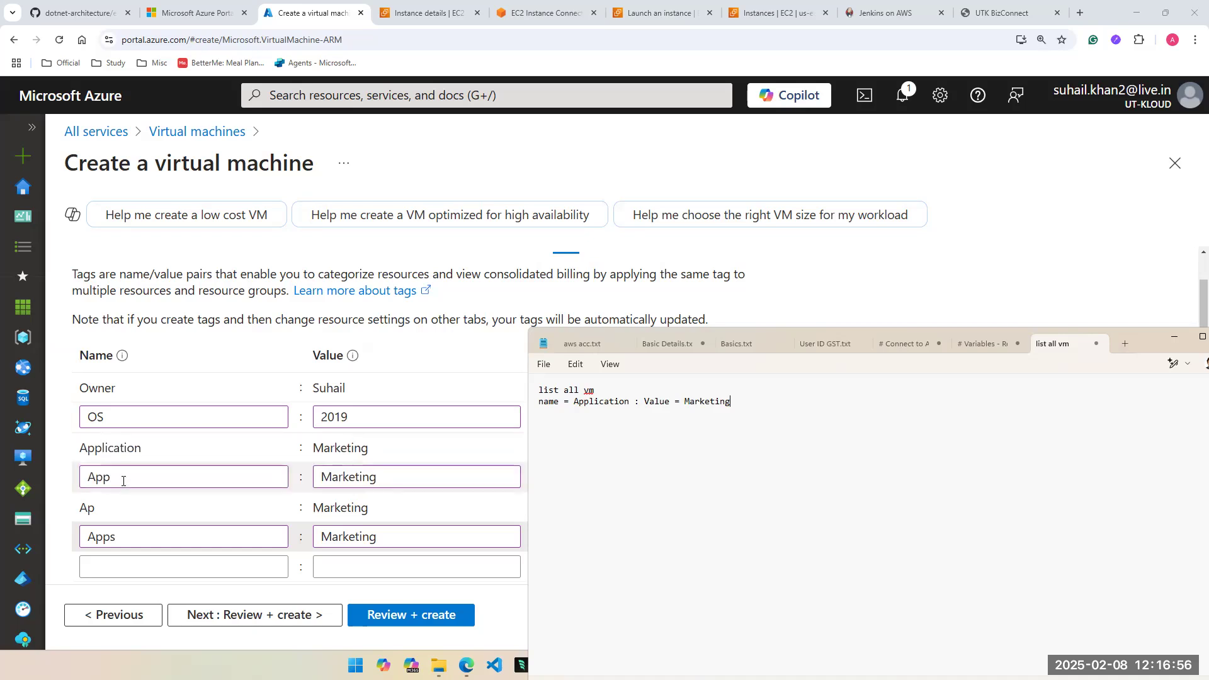
double_click(118, 445)
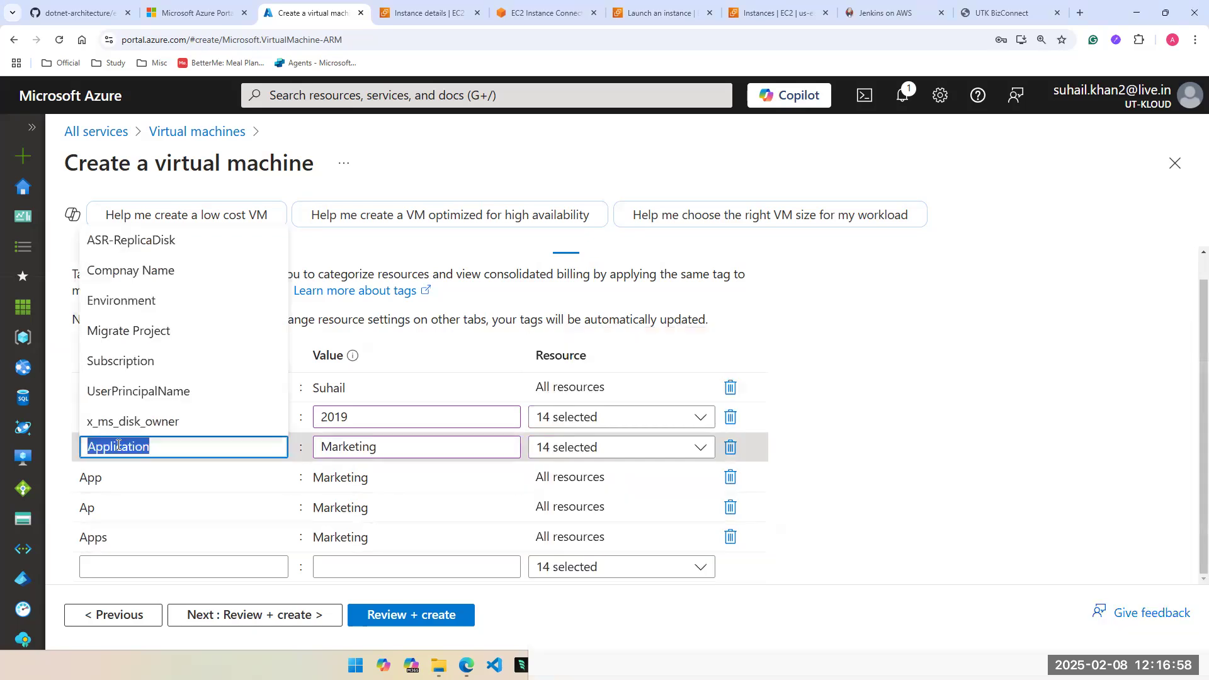
double_click(103, 479)
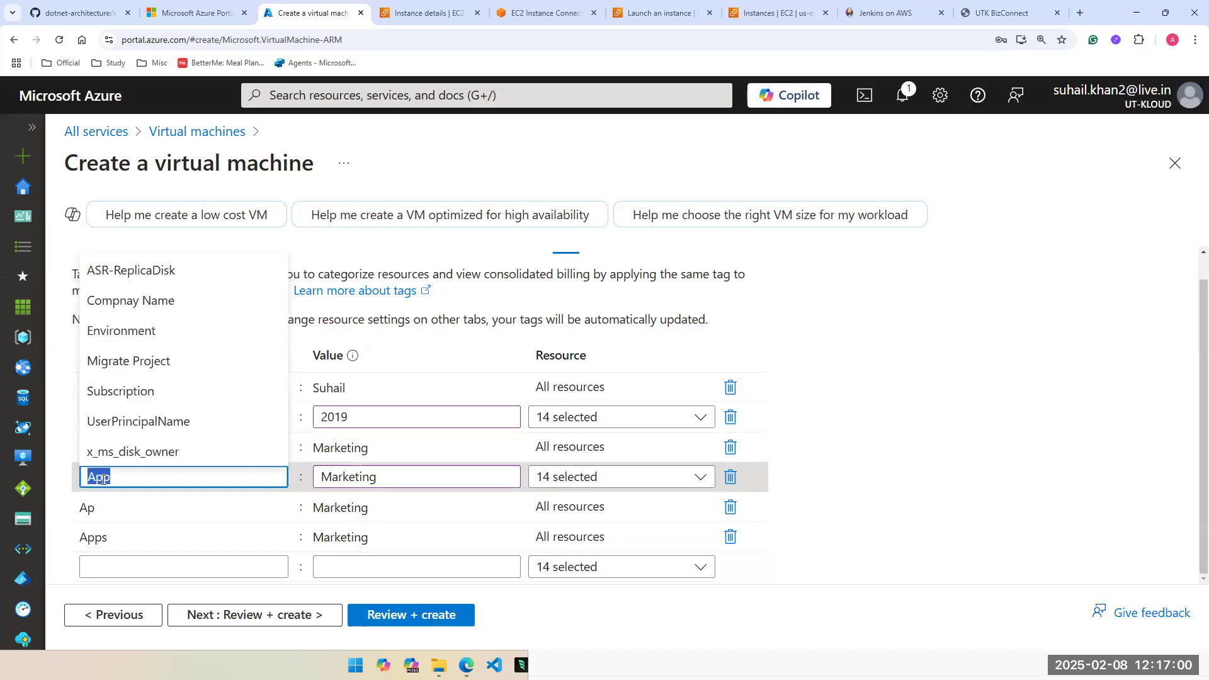
key(BackSpace)
double_click(101, 507)
key(BackSpace)
click(99, 538)
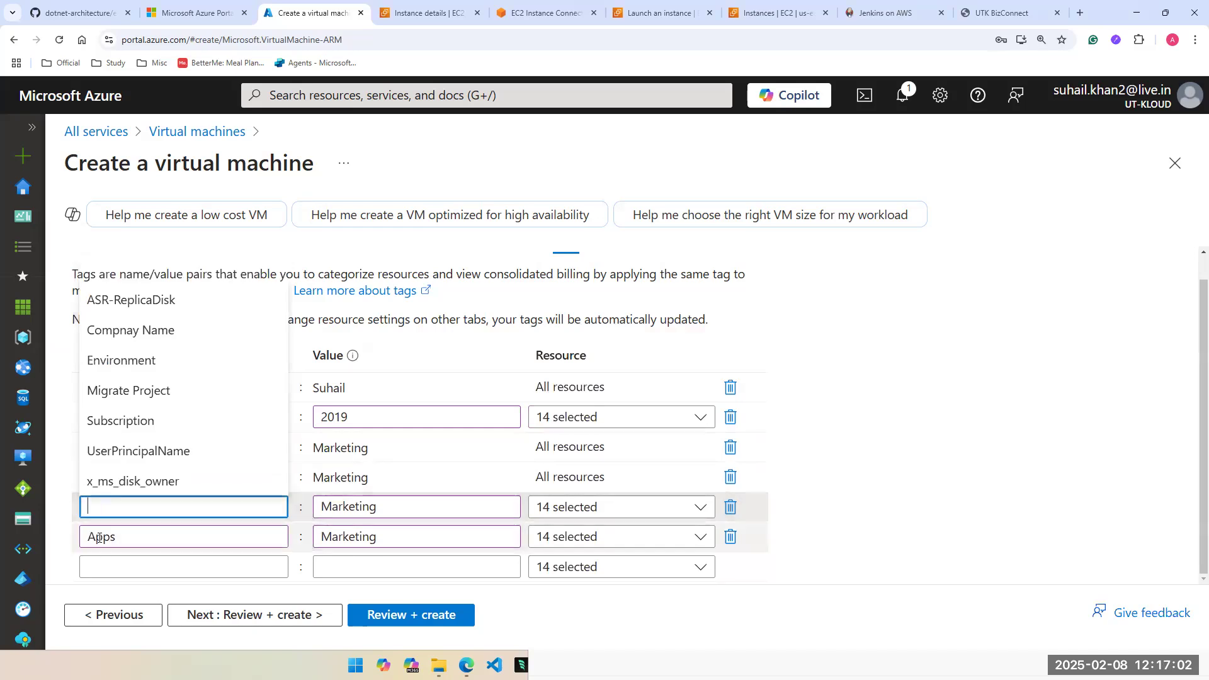
click(216, 462)
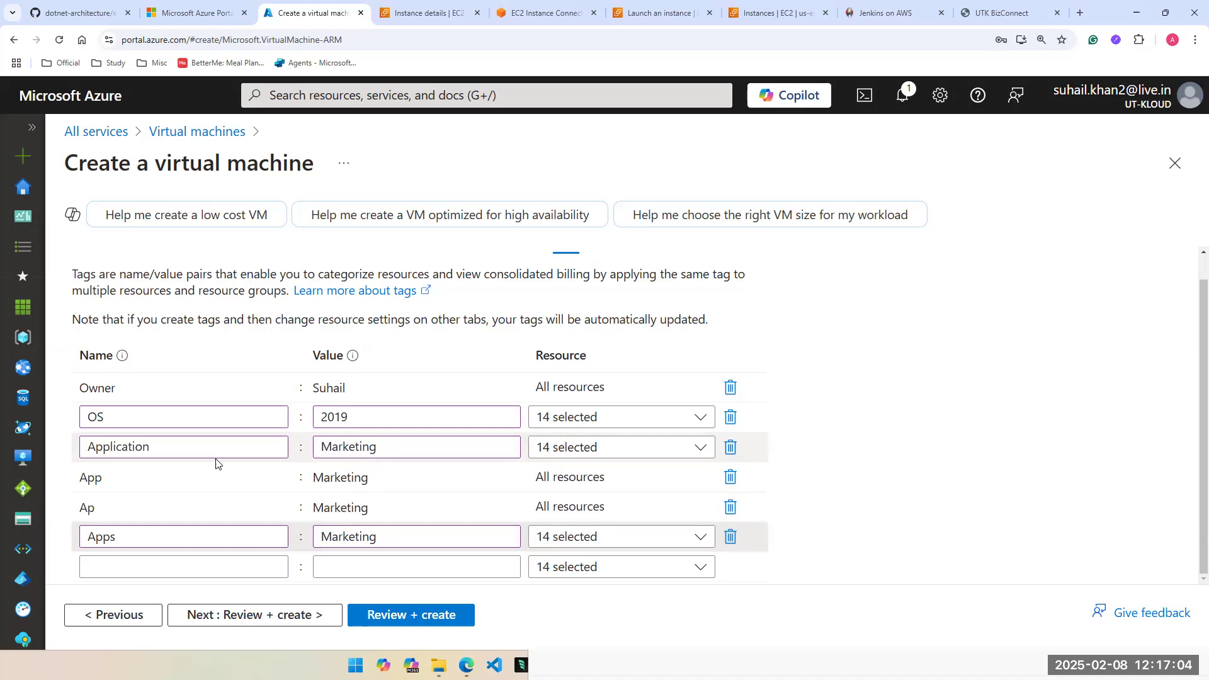
double_click(380, 449)
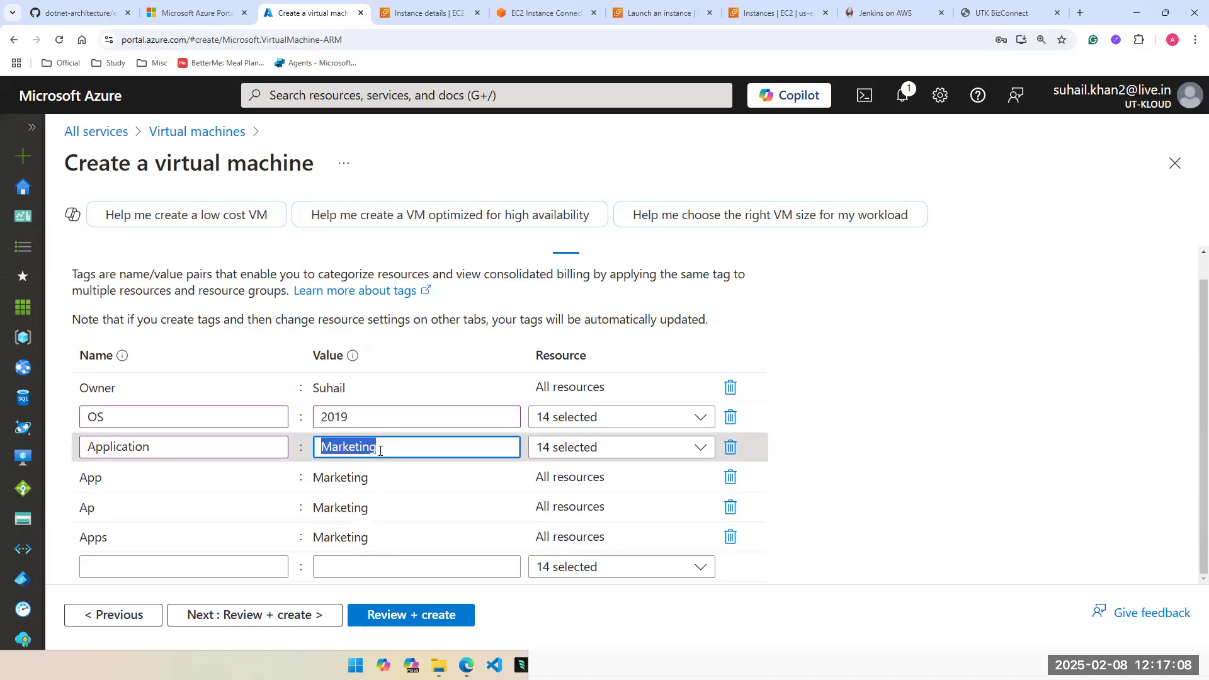
double_click(164, 451)
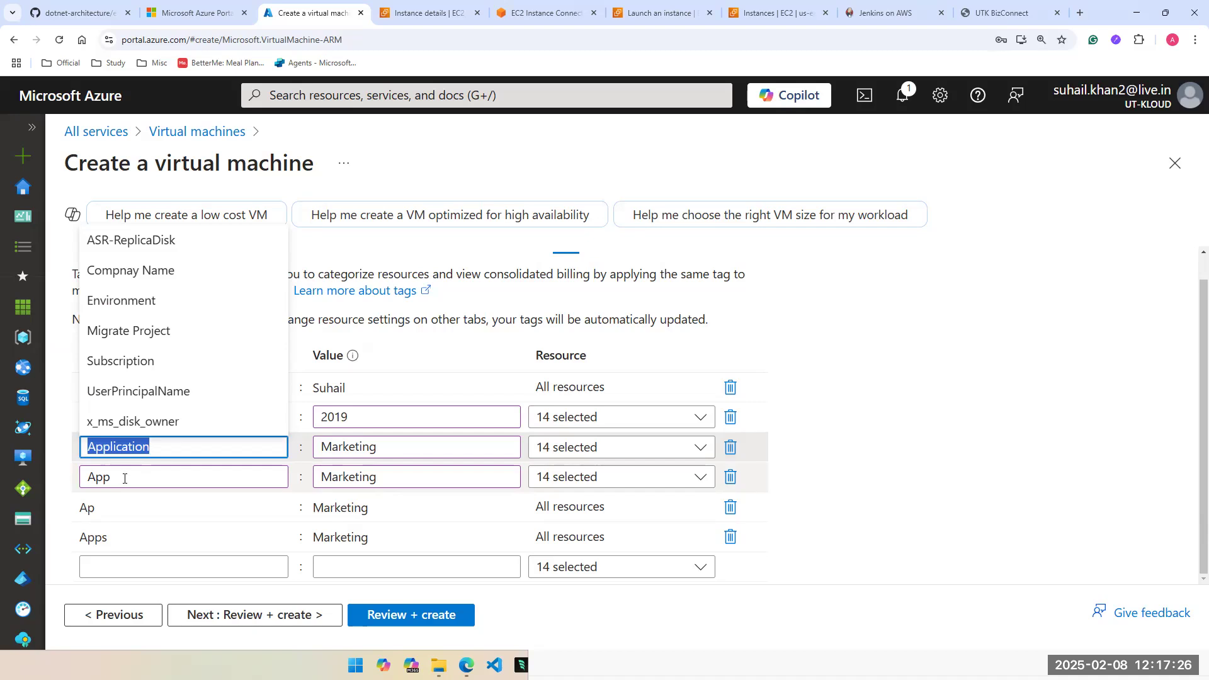
click(1075, 475)
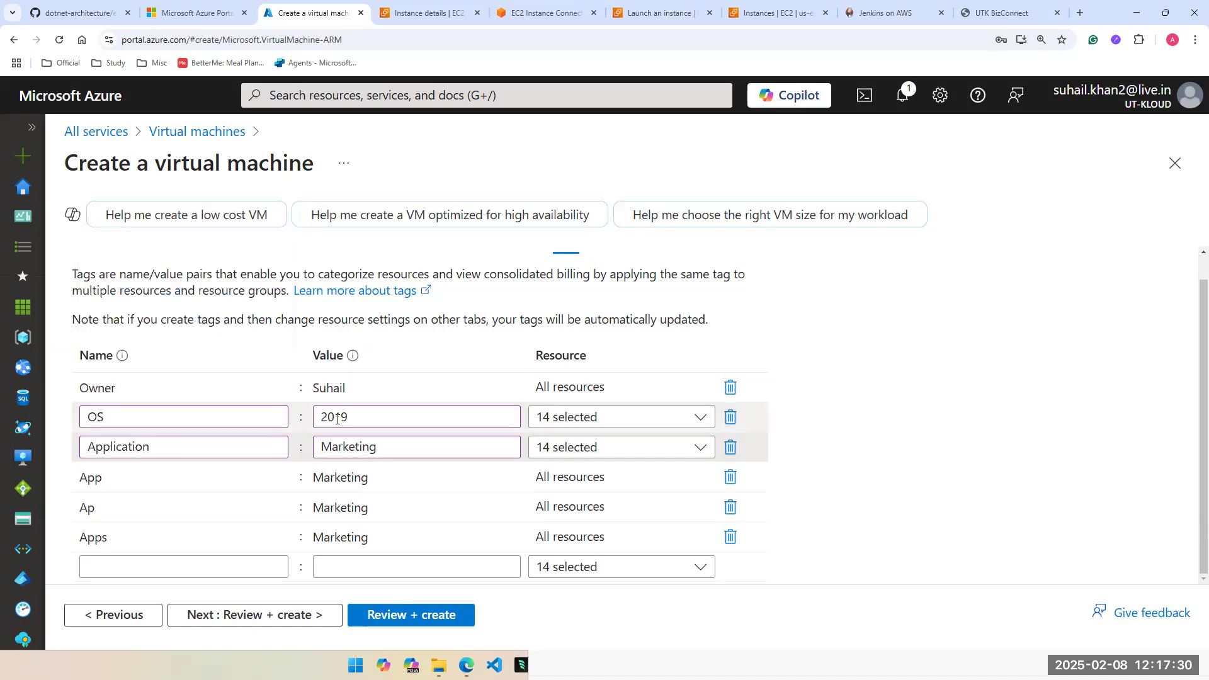
click(186, 411)
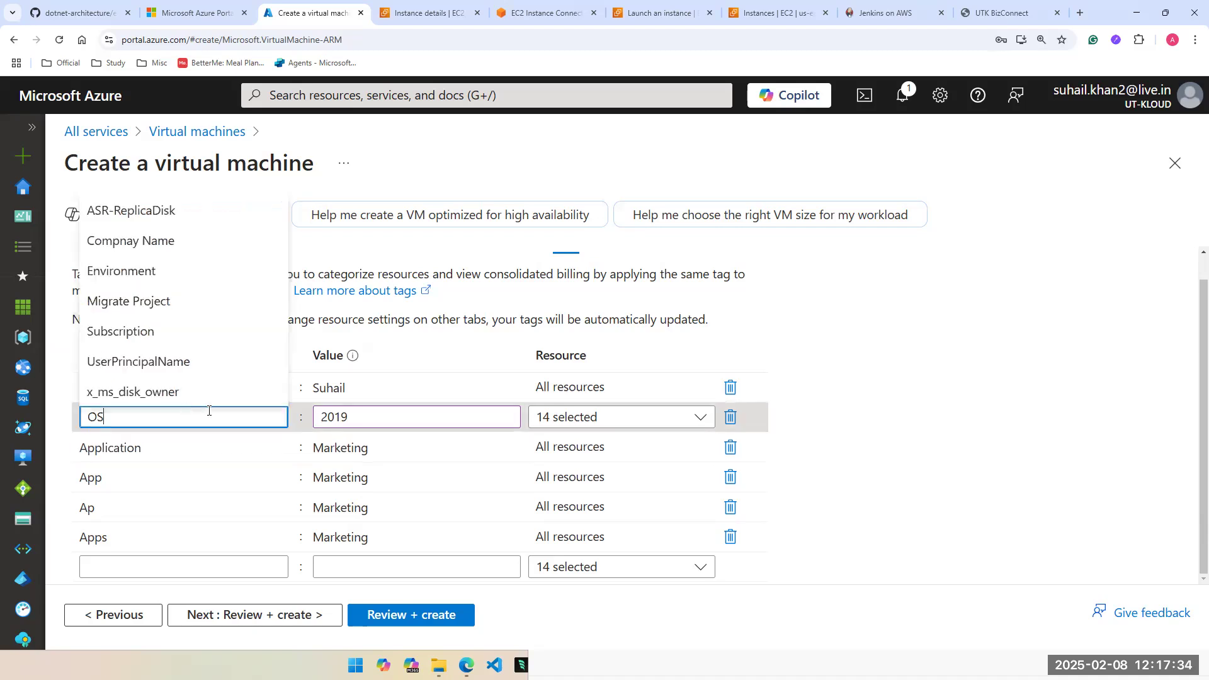
click(386, 419)
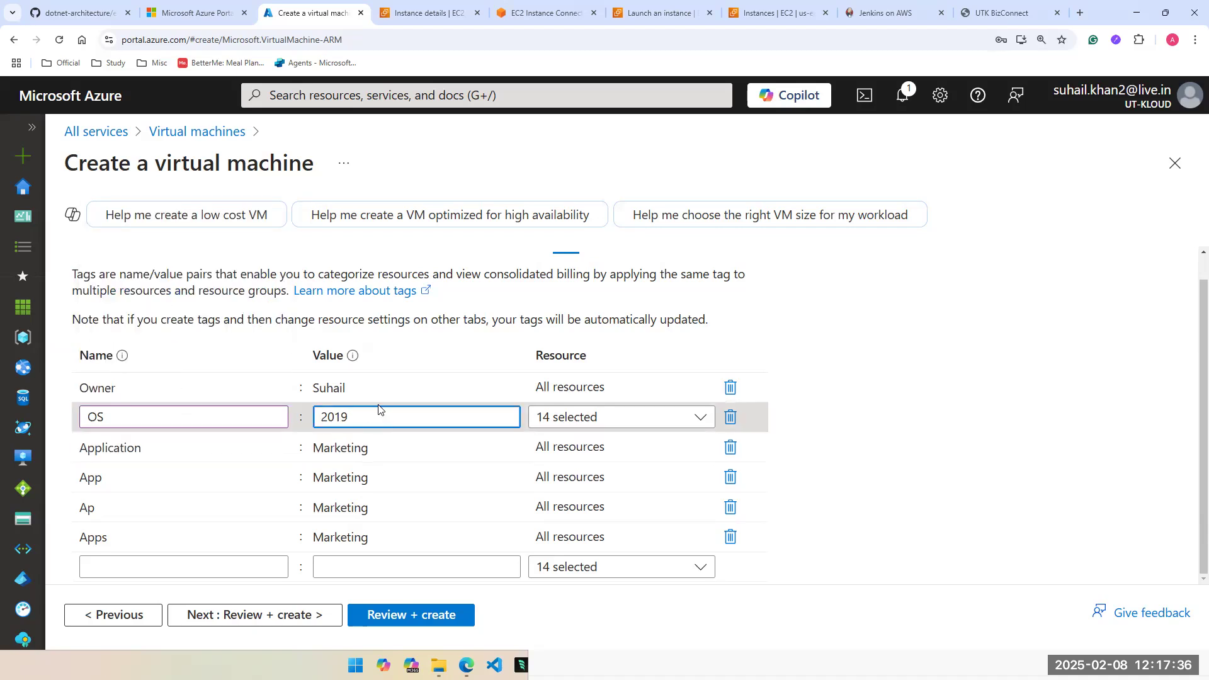
Step: Set the OS tag's value to Win_2019 and add the text "OS 2019 Win_2019" to the note in Notepad
text(Win_)
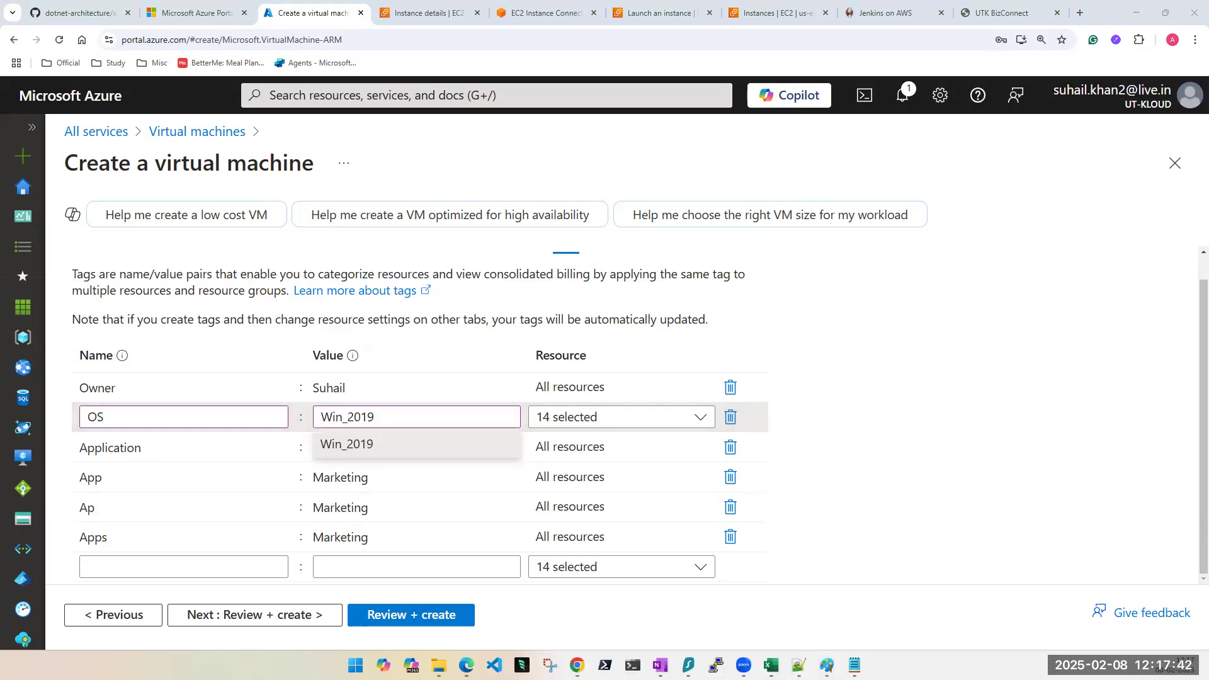
click(855, 665)
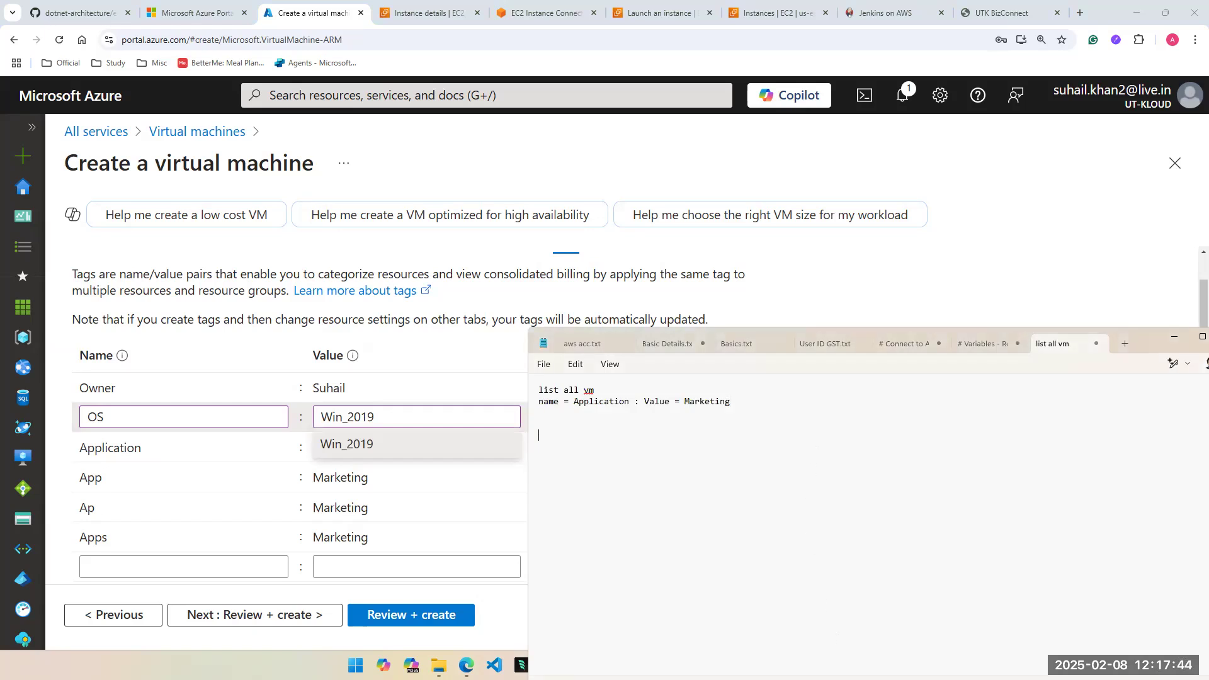
text(OS)
text(  2019   )
text(Win_2)
text(019)
Step: Return to the virtual machine's tags in the Azure portal and set the OS tag's value to 2019
key(alt+Tab)
click(170, 423)
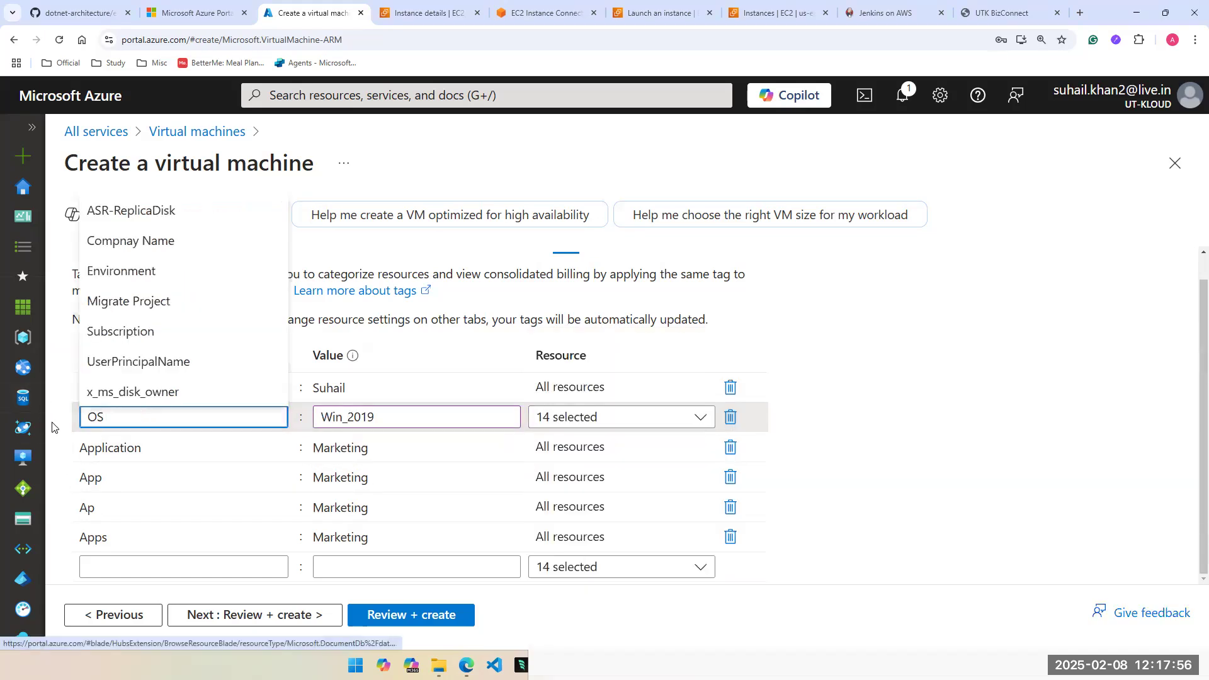
click(441, 423)
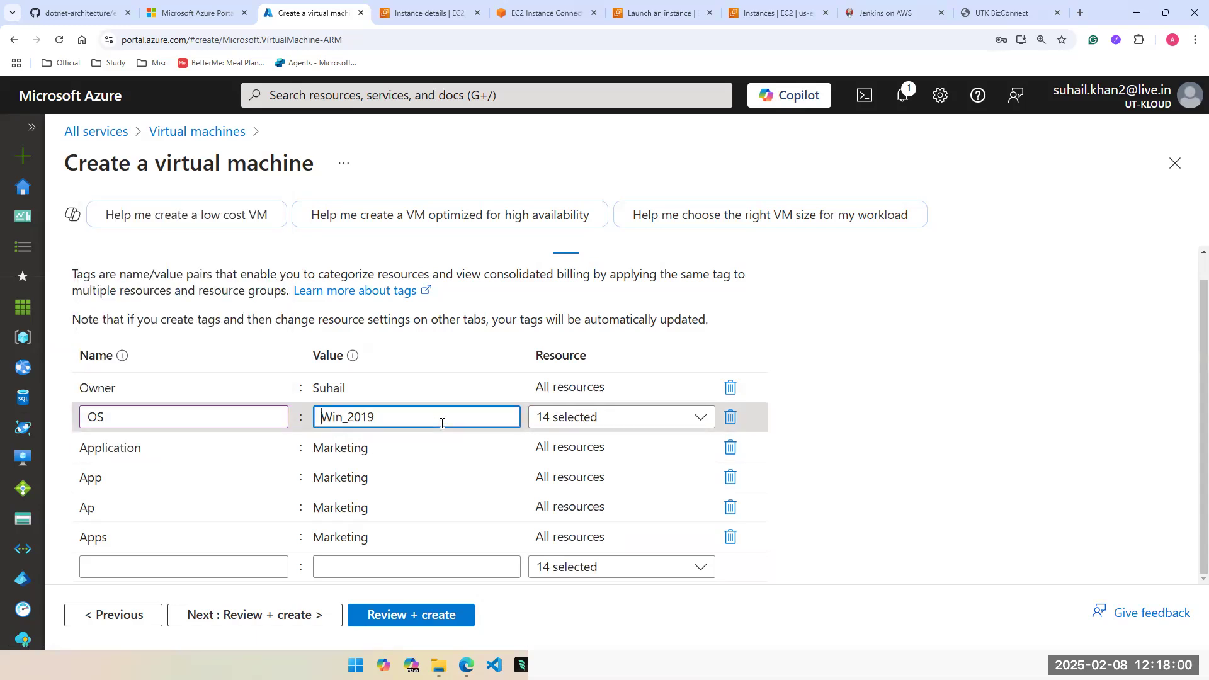
key(Delete)
key(Delete)
key(Delete)
key(Delete)
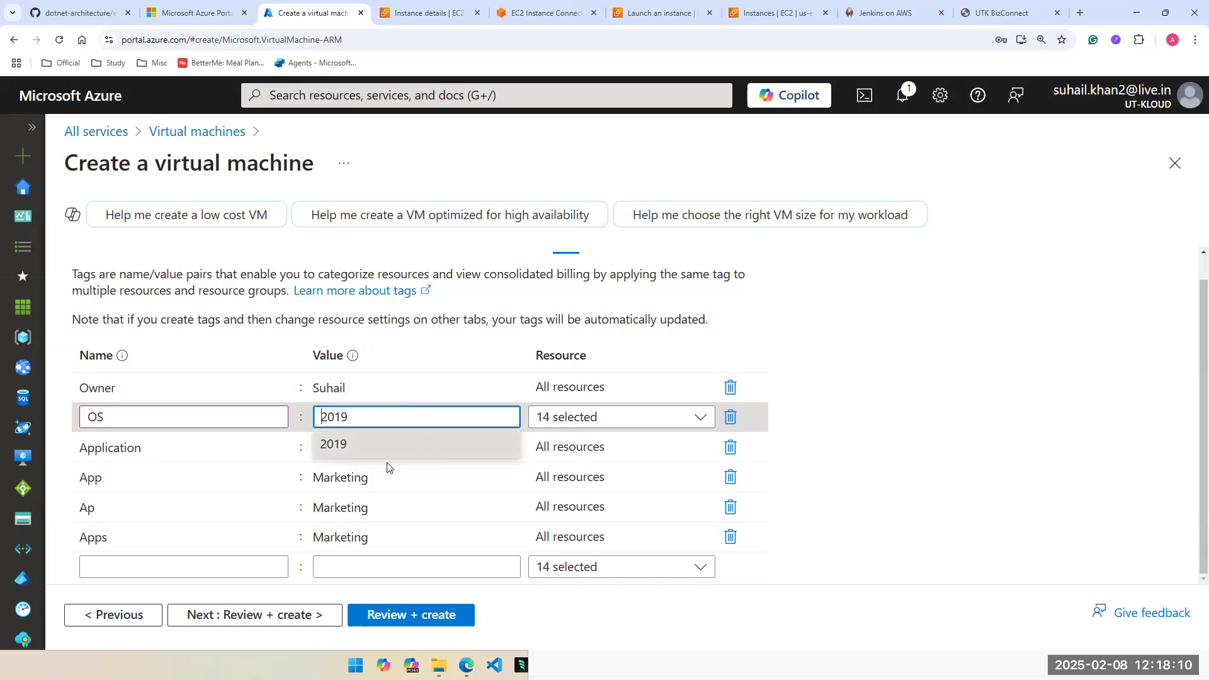
Step: Delete the OS, Application, App, Ap and Apps tags, keeping only the Owner tag
click(731, 447)
click(730, 444)
click(731, 446)
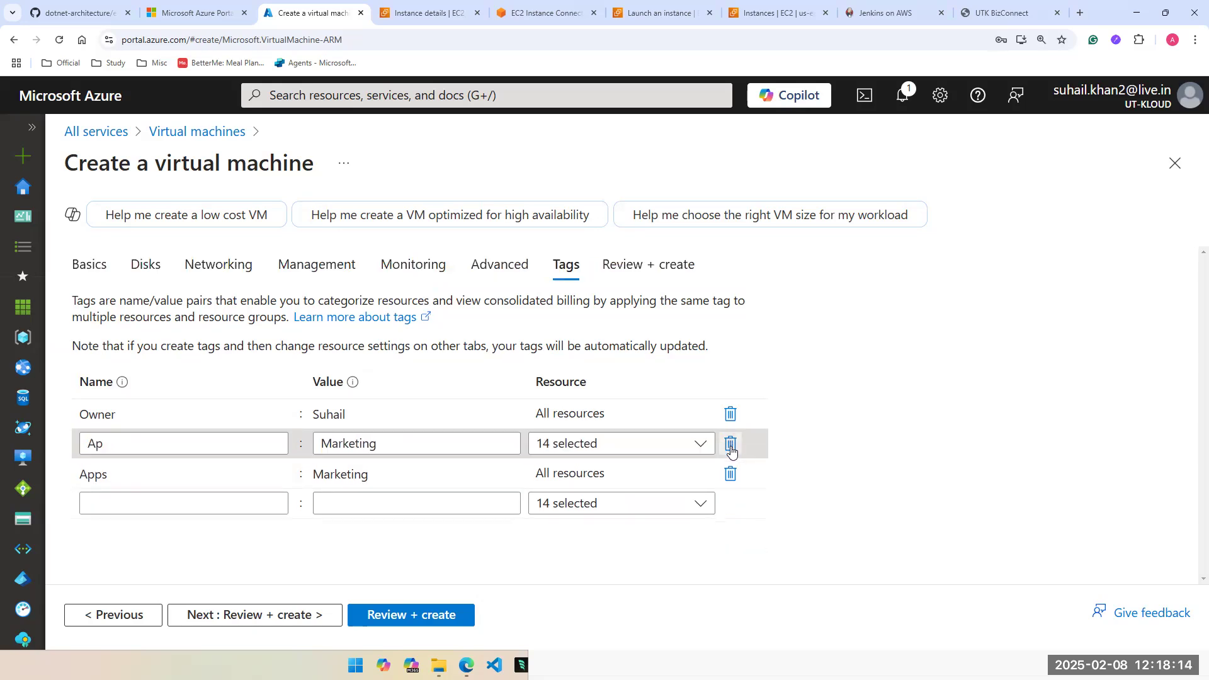
click(731, 446)
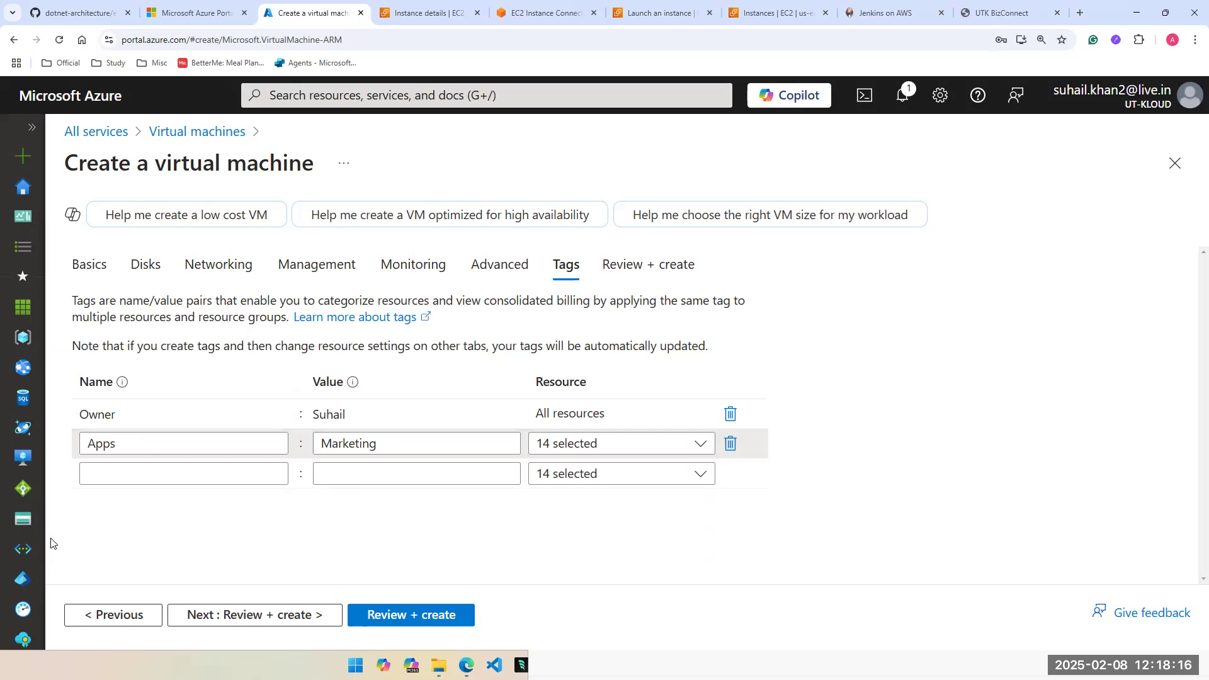
click(155, 476)
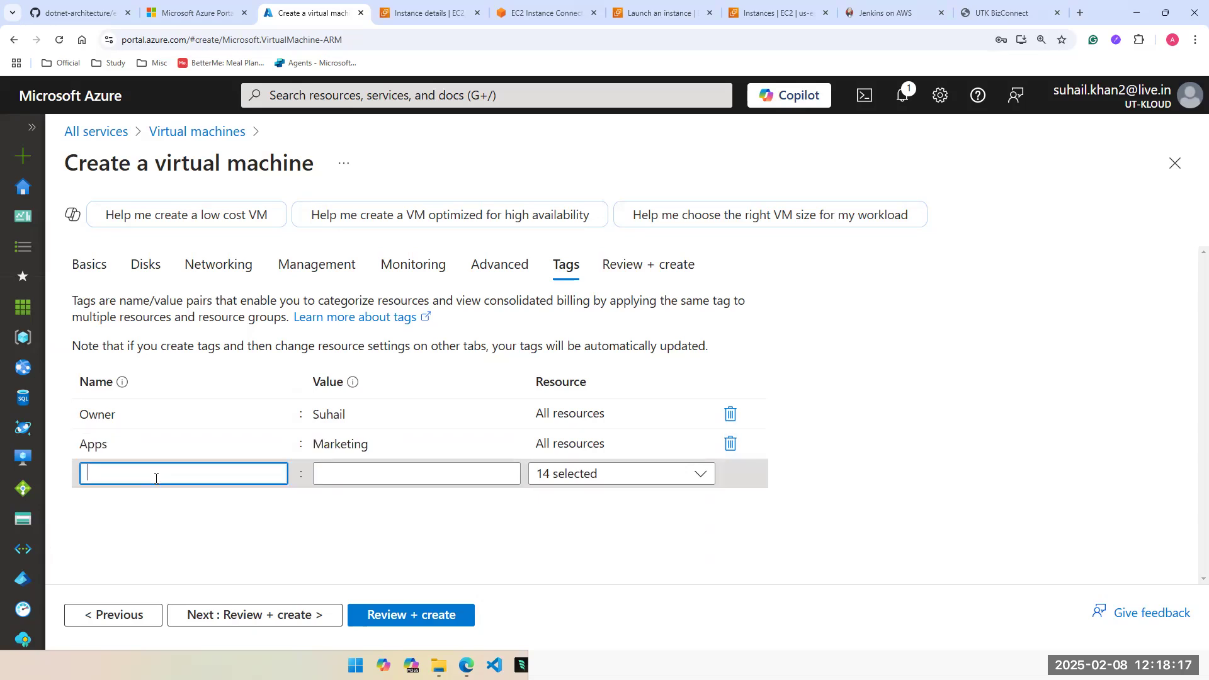
click(731, 444)
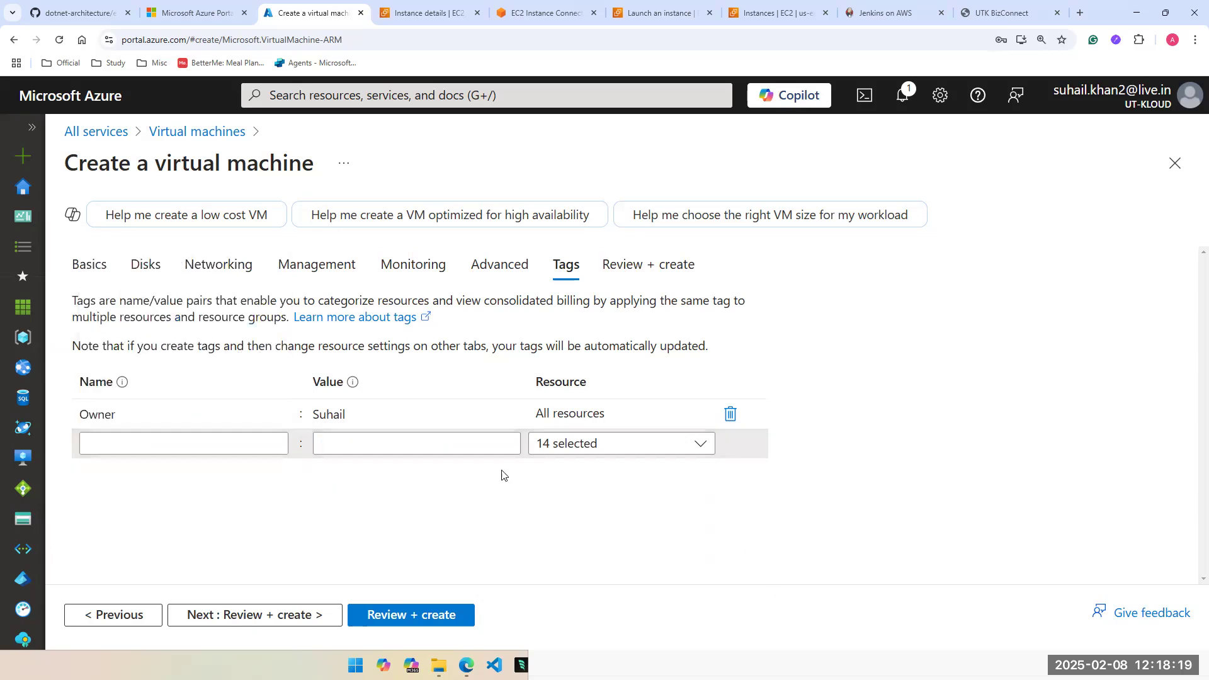
Step: Add a Created_Date tag with the value 08-Feb-2024
click(263, 443)
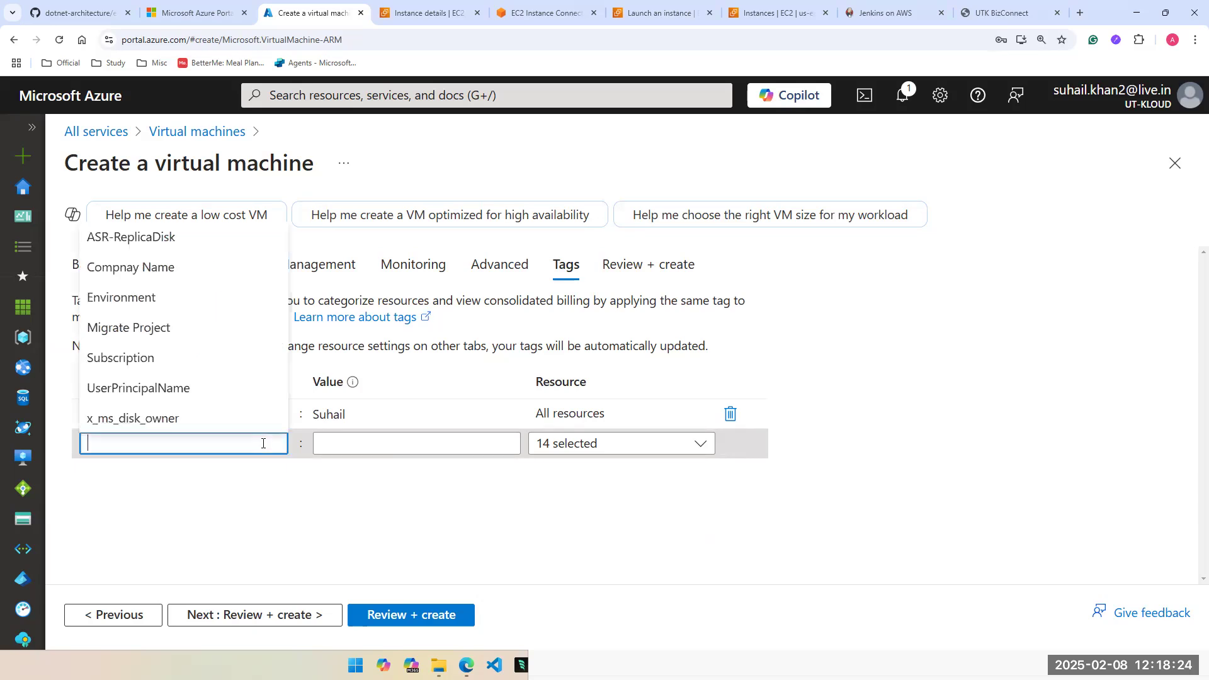
text(Created)
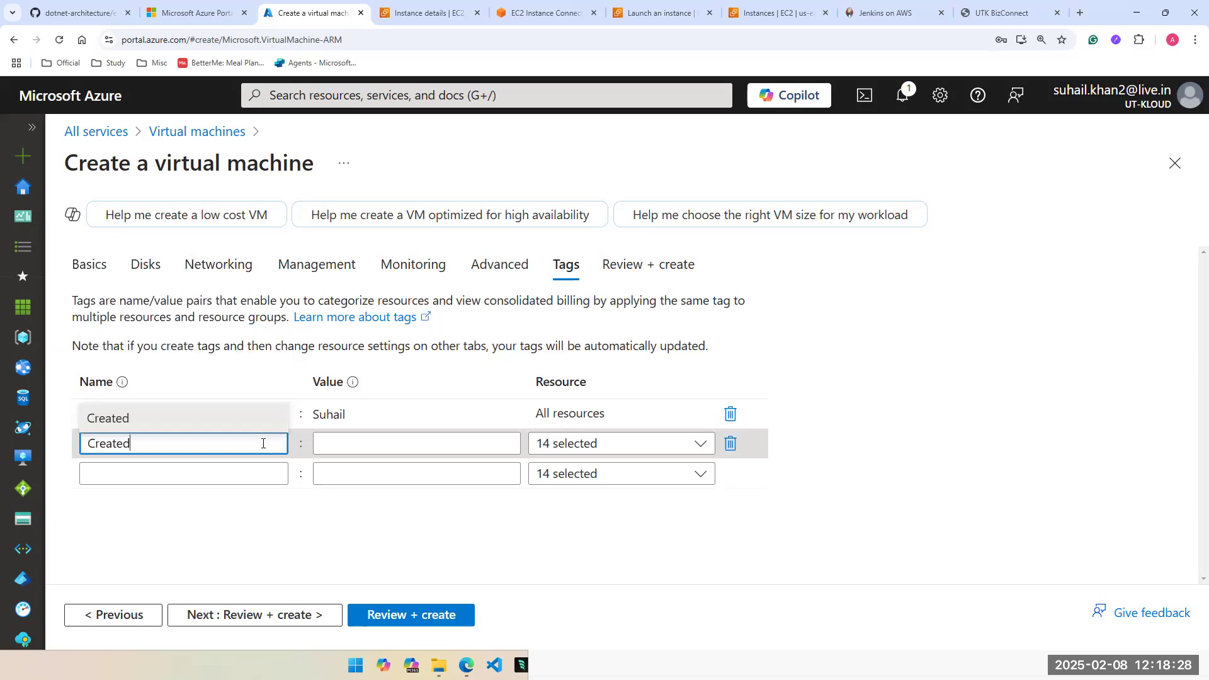
text(_Date)
click(333, 449)
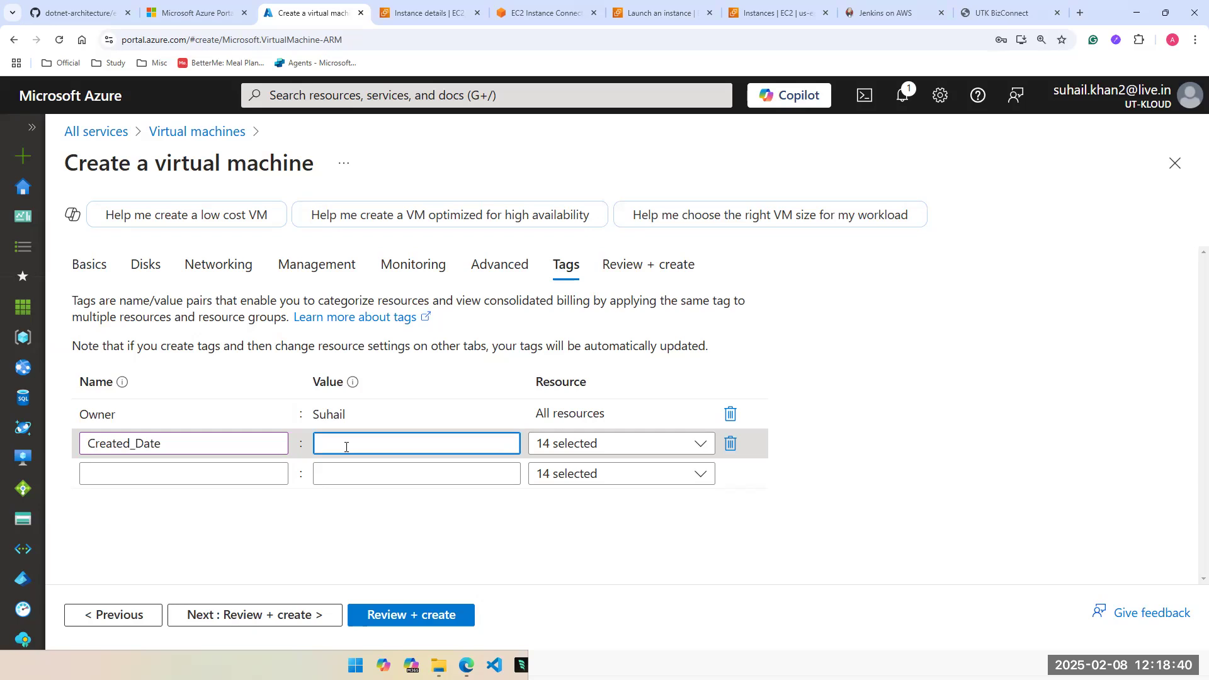
text(08-Feb)
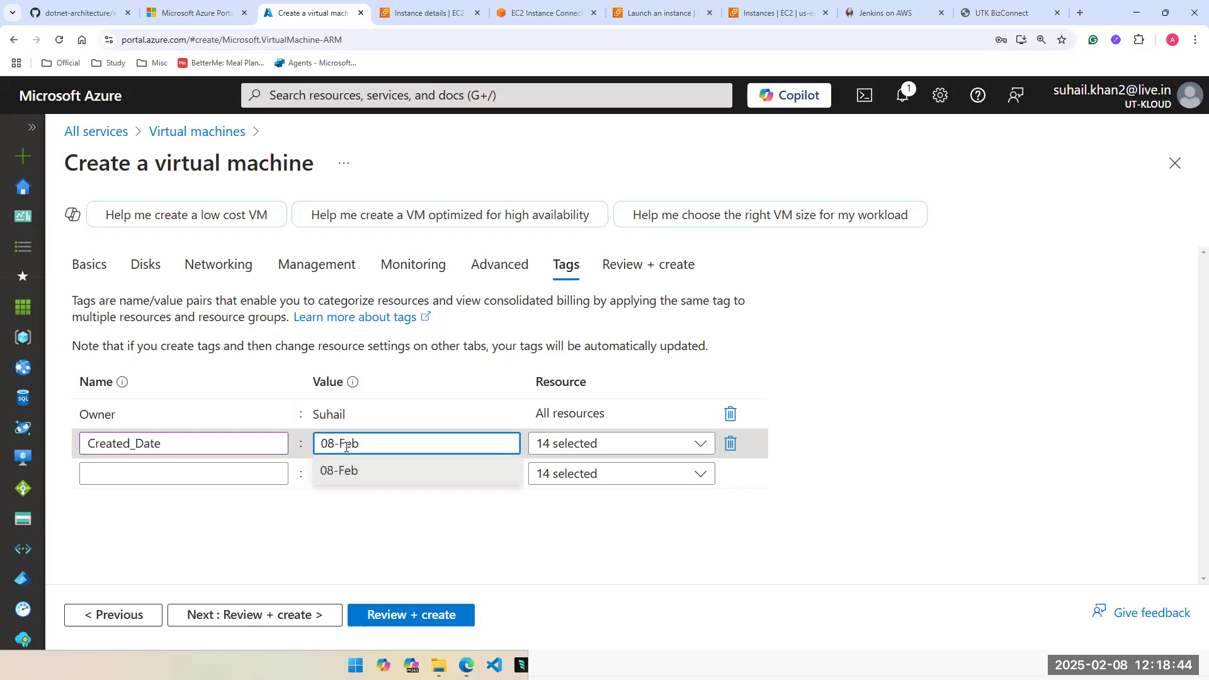
text(-2024)
drag(391, 441, 323, 443)
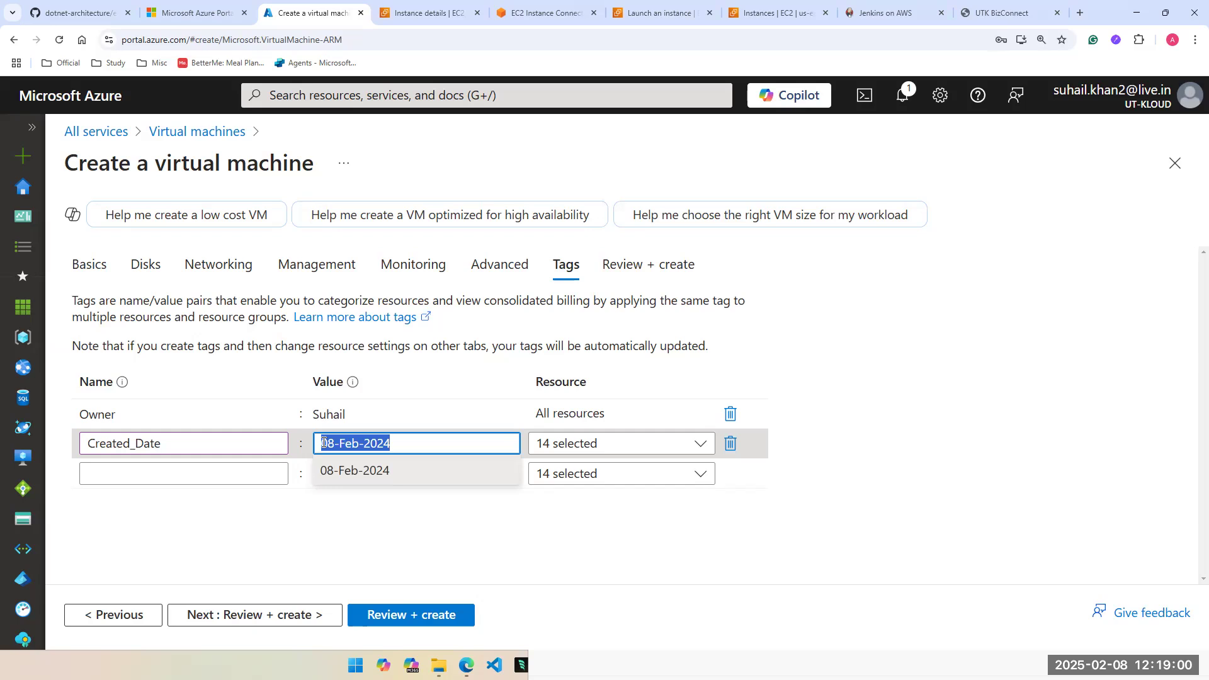
click(225, 478)
click(999, 484)
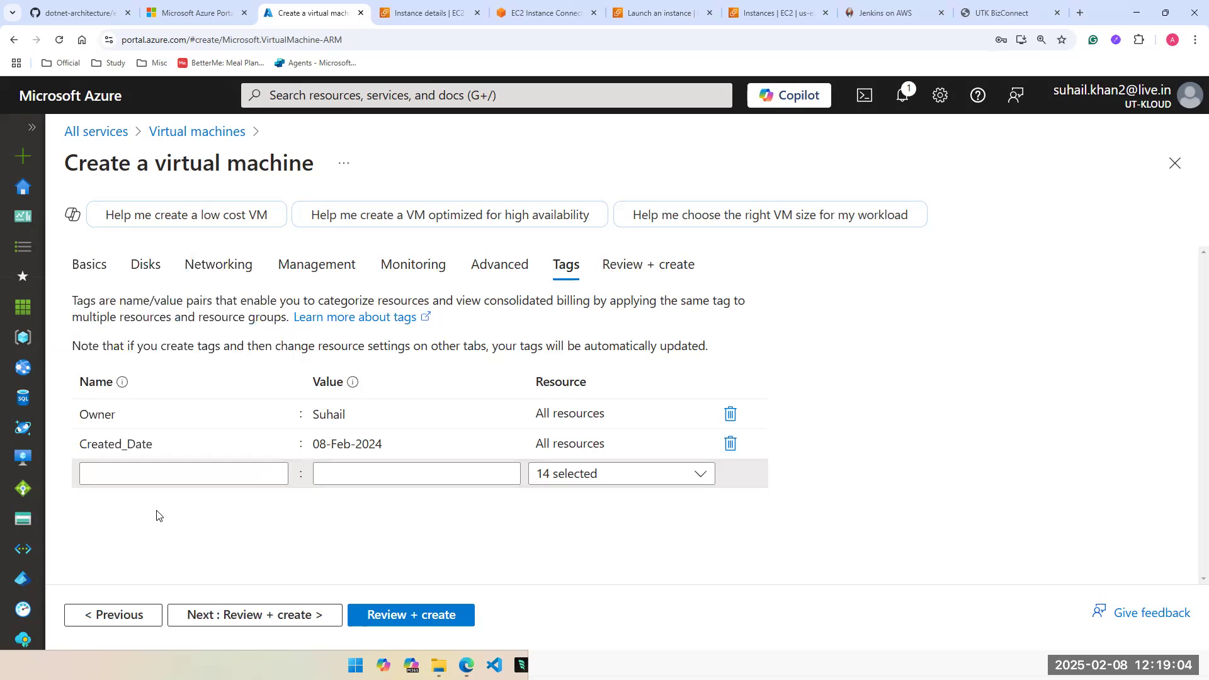
Step: Add an Environment tag below Created_Date, using the suggested name and the suggested value Test
click(147, 477)
text(Prod)
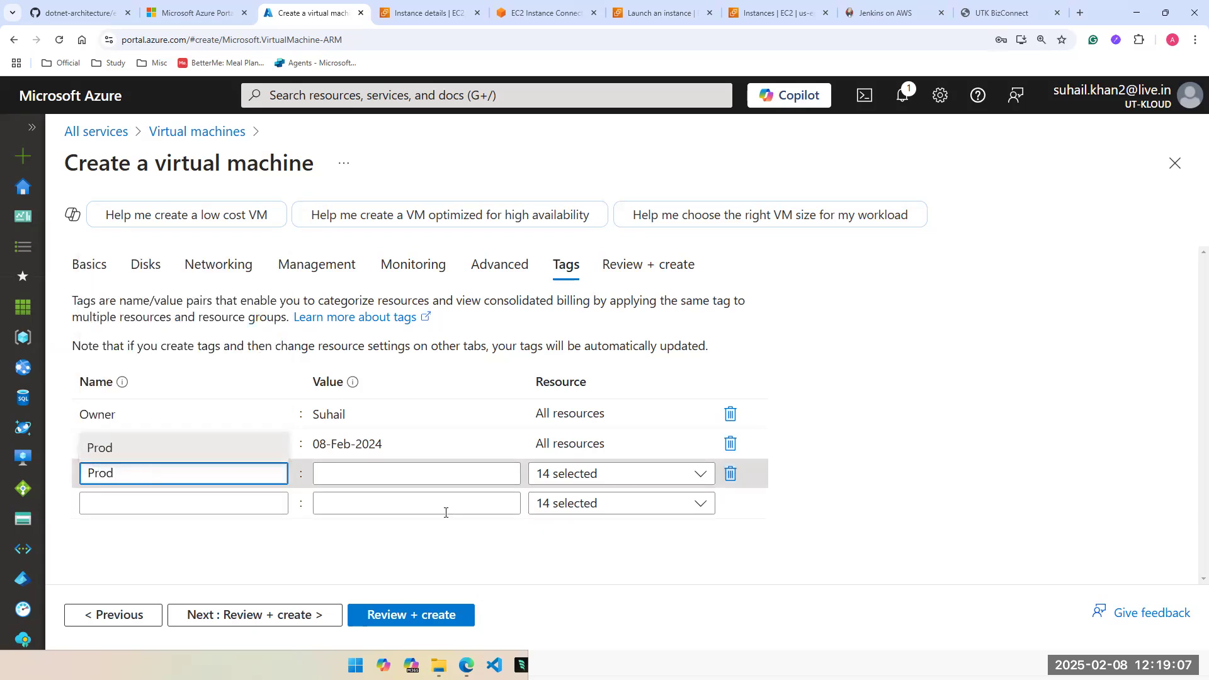
click(443, 475)
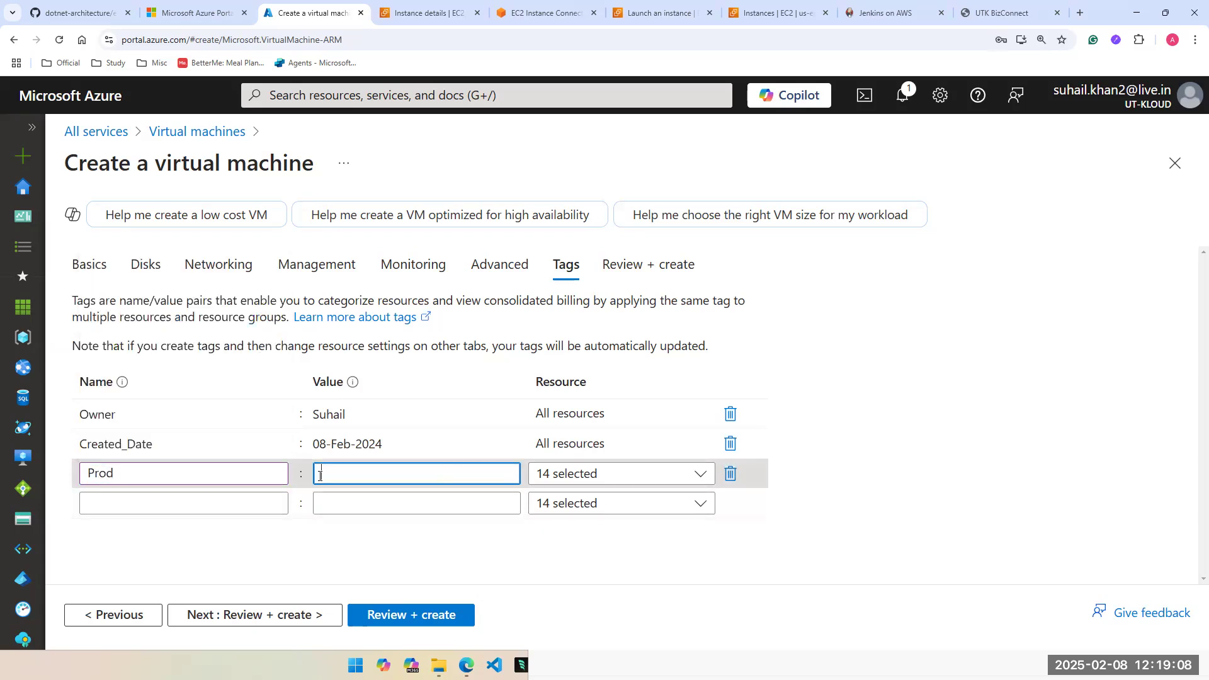
double_click(90, 475)
text(Envo)
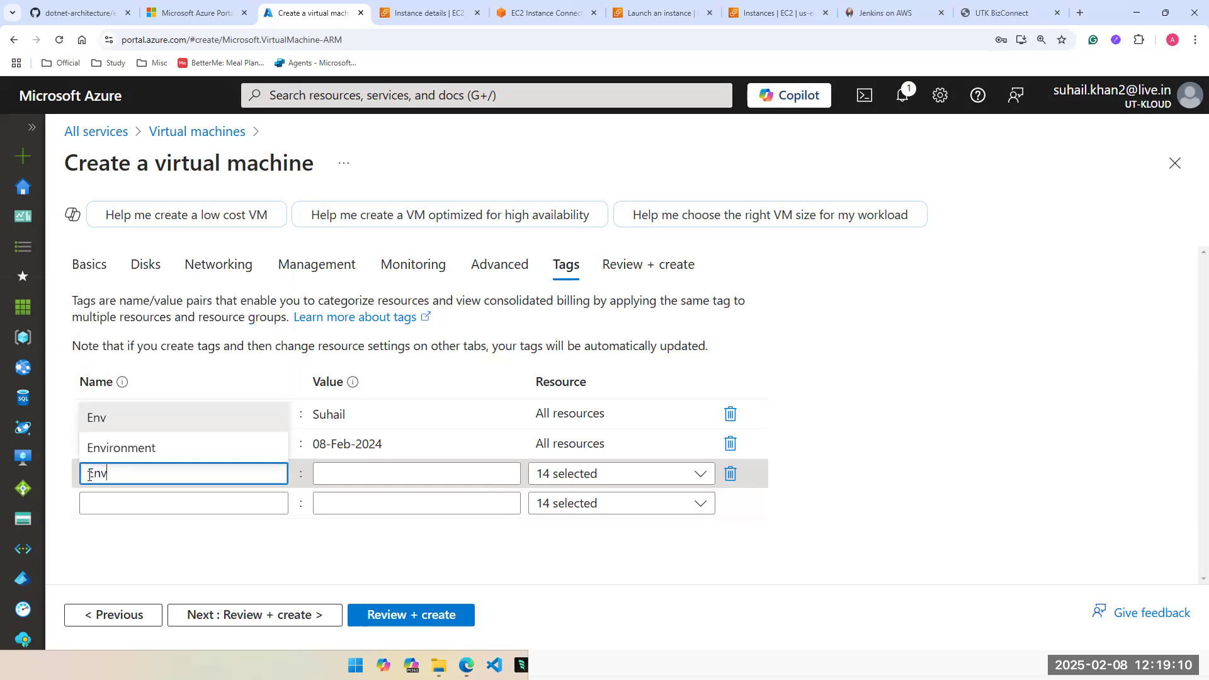
key(BackSpace)
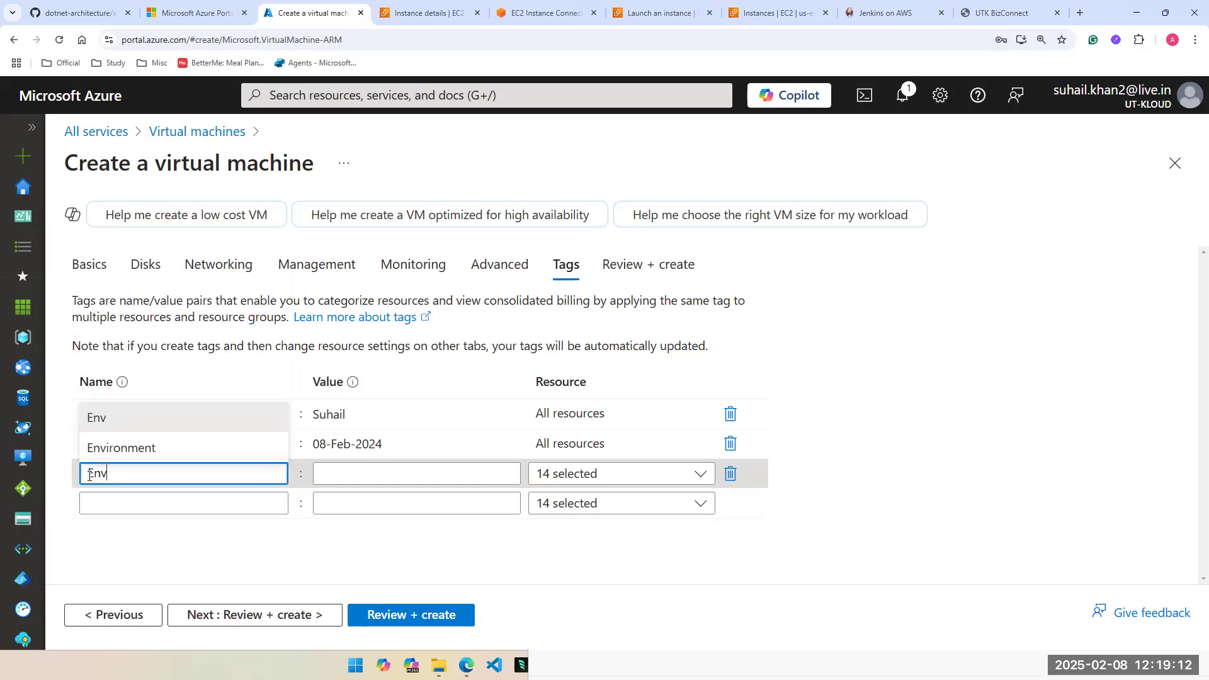
click(111, 447)
click(330, 478)
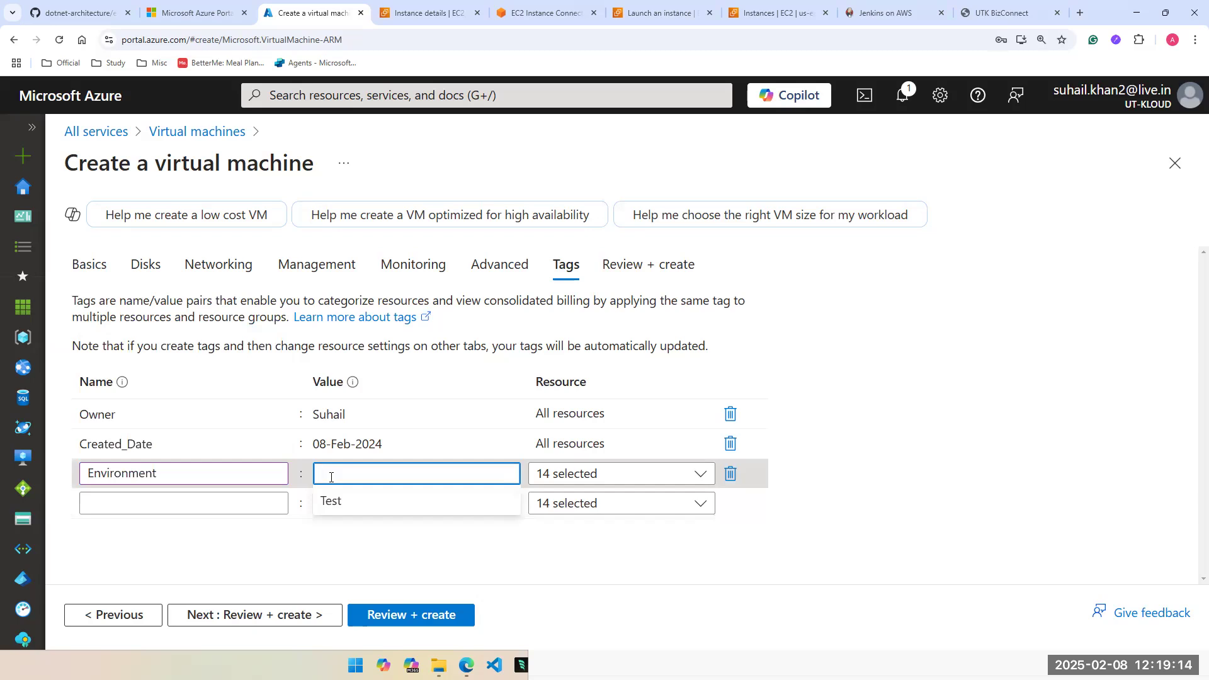
click(332, 502)
click(197, 502)
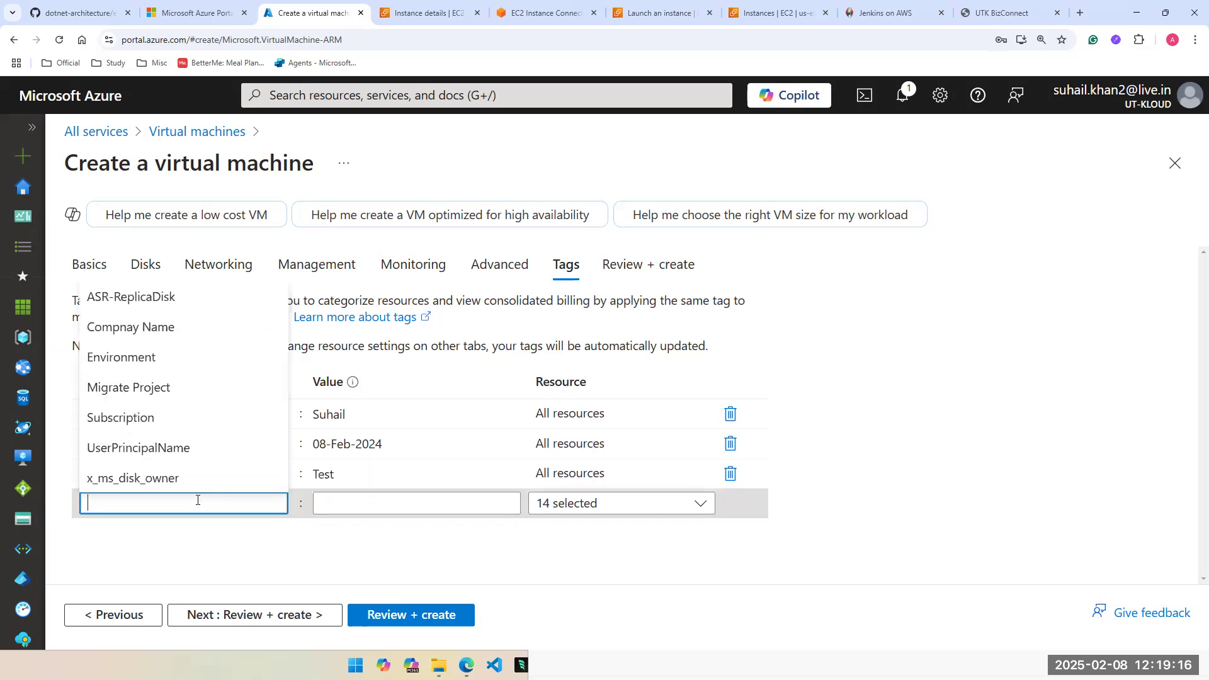
click(121, 356)
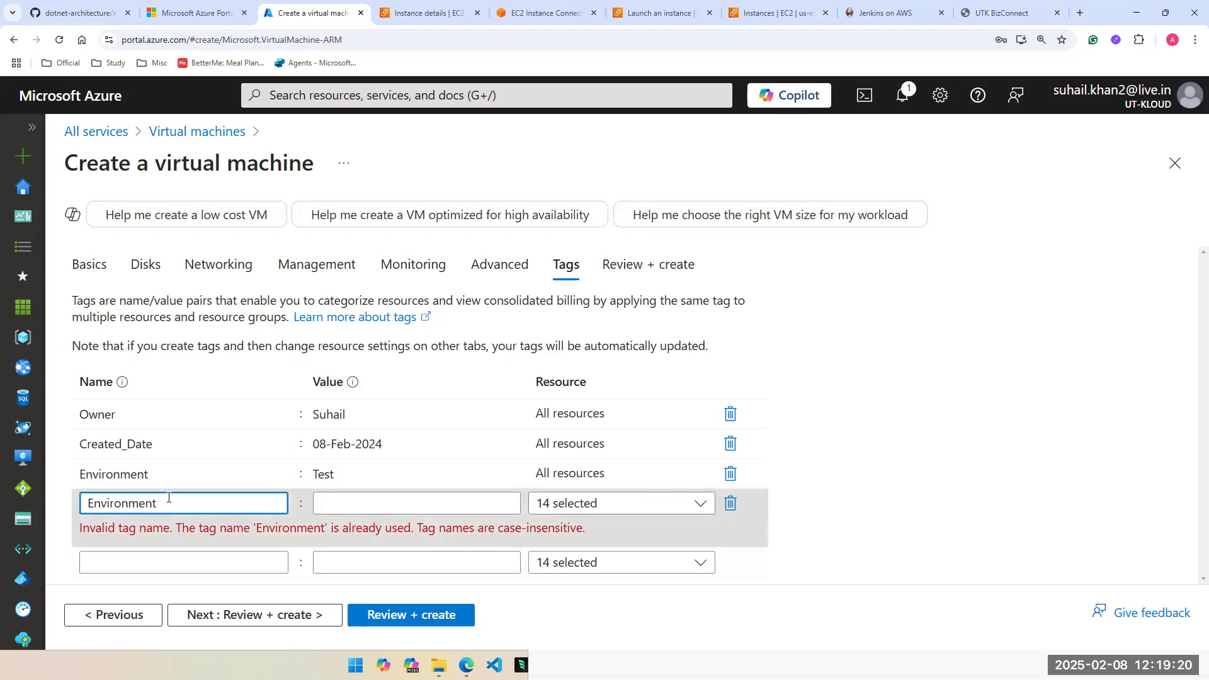
click(730, 503)
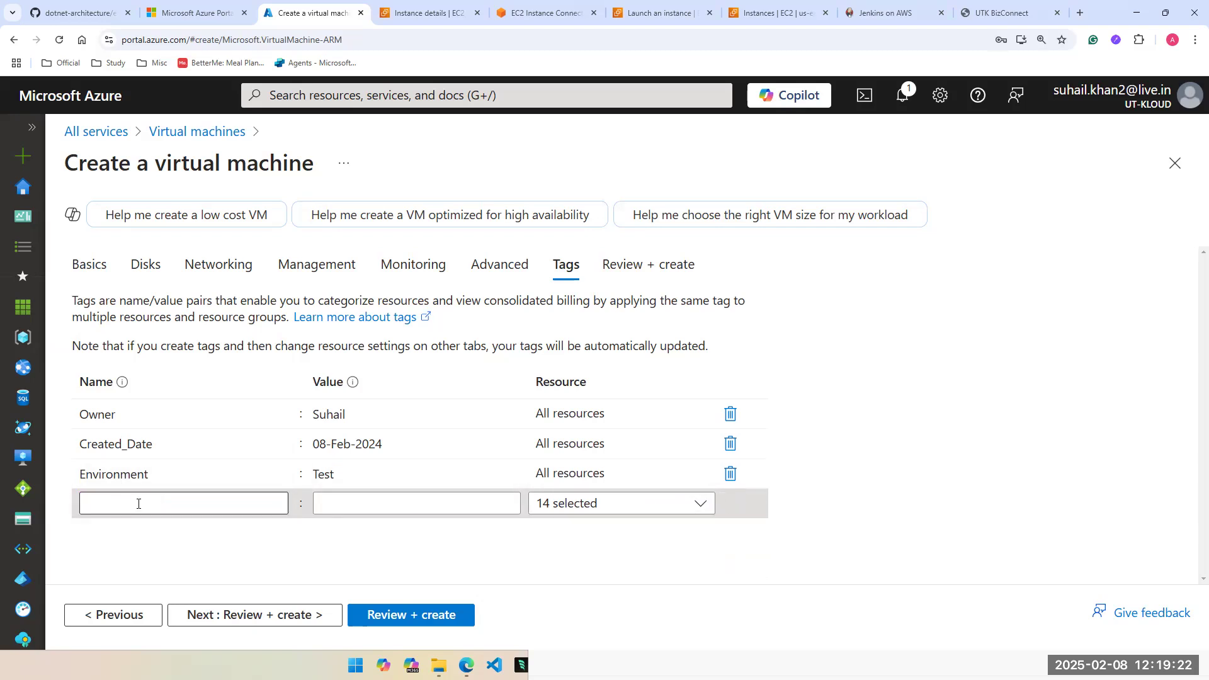
Step: Set the Environment tag's value to Prod
click(327, 477)
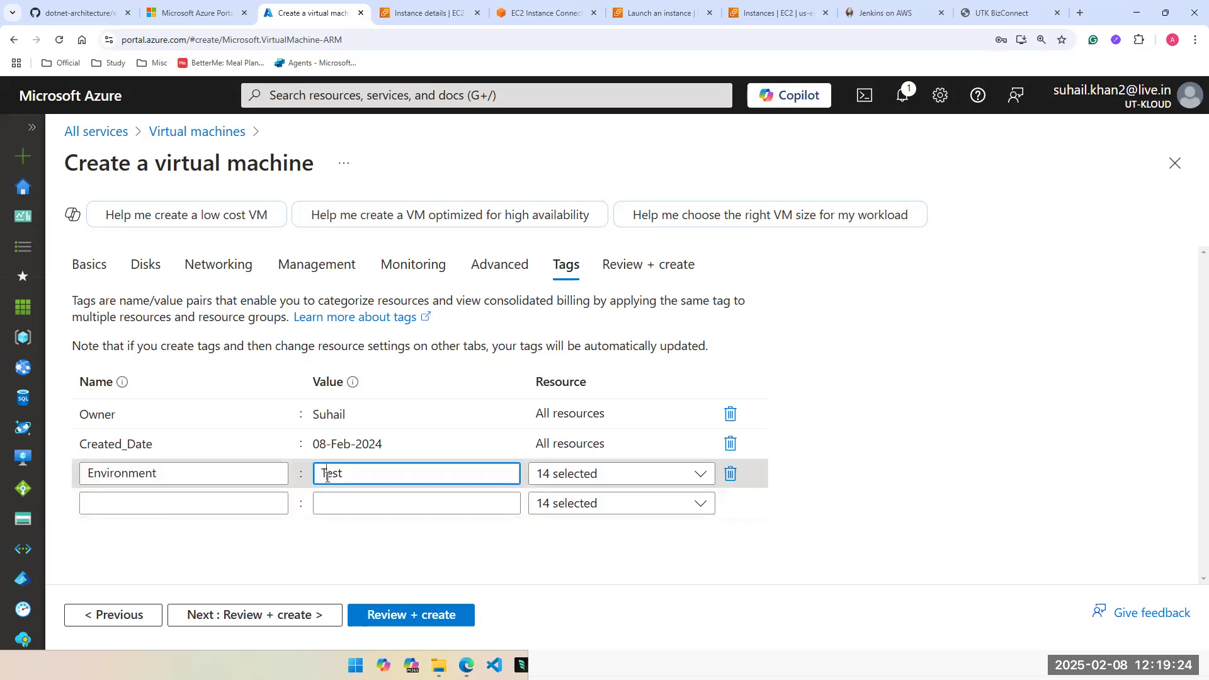
double_click(327, 477)
text(Prod)
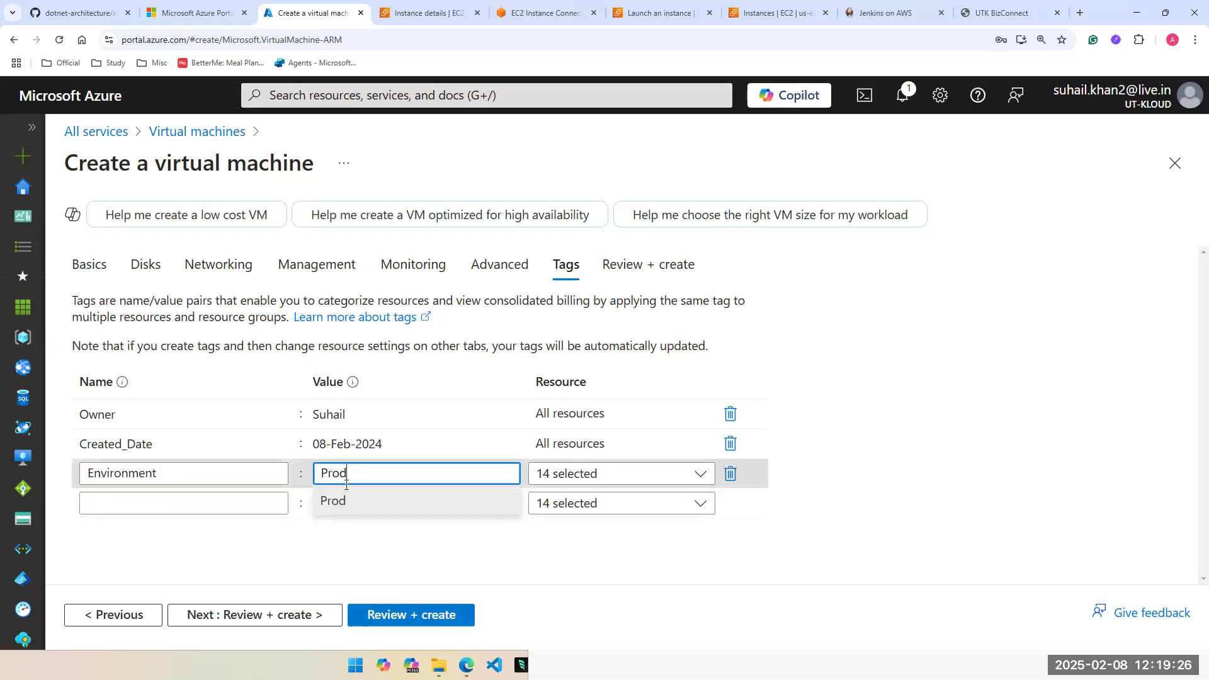
click(1010, 455)
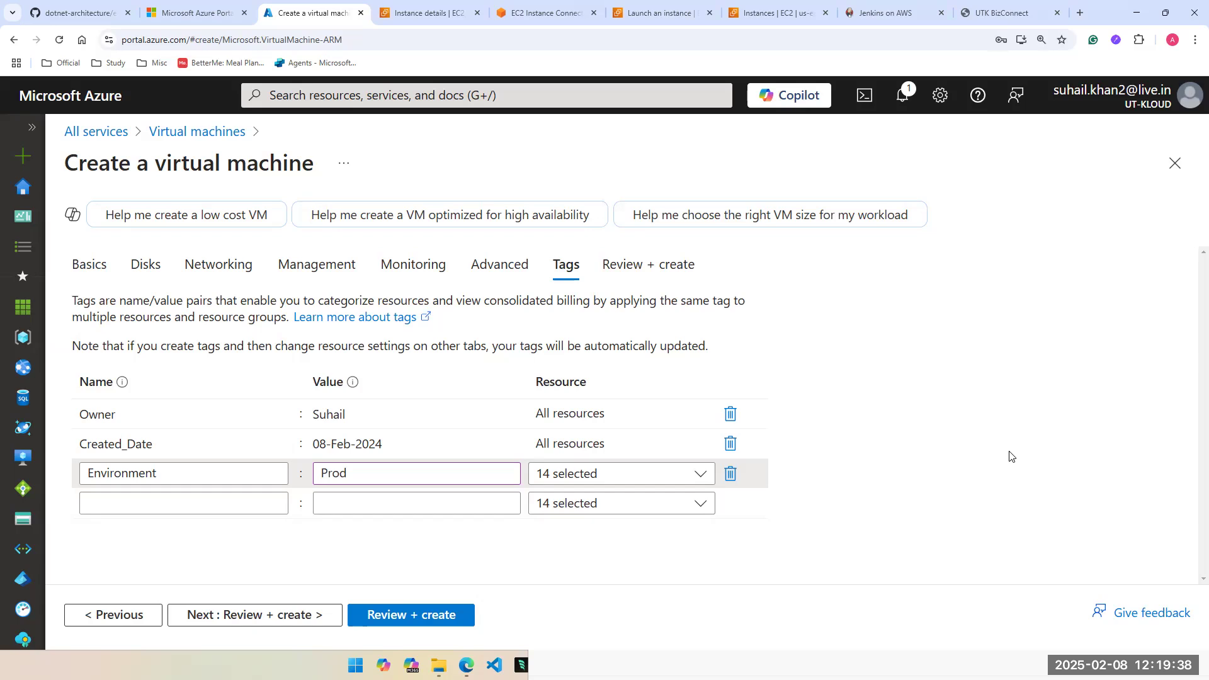
Step: Look up the virtual machine's region in its basic settings and add a Region tag with the value East US
click(106, 265)
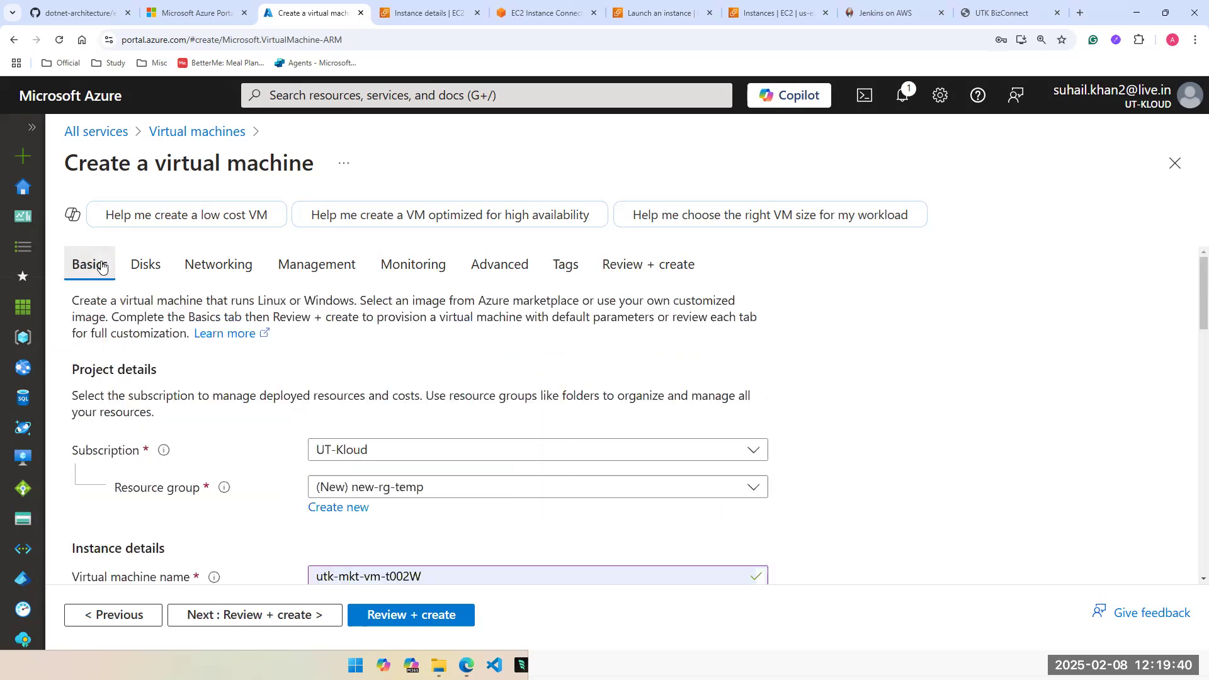
scroll(302, 491, down, 6)
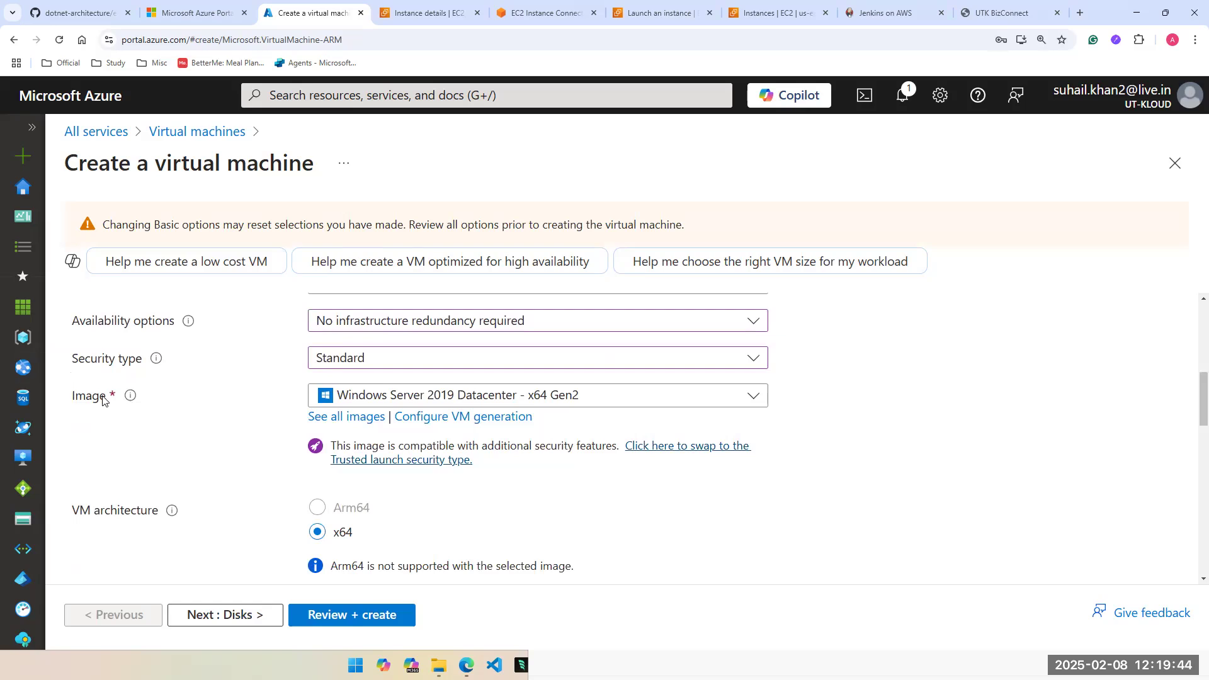
scroll(192, 422, up, 2)
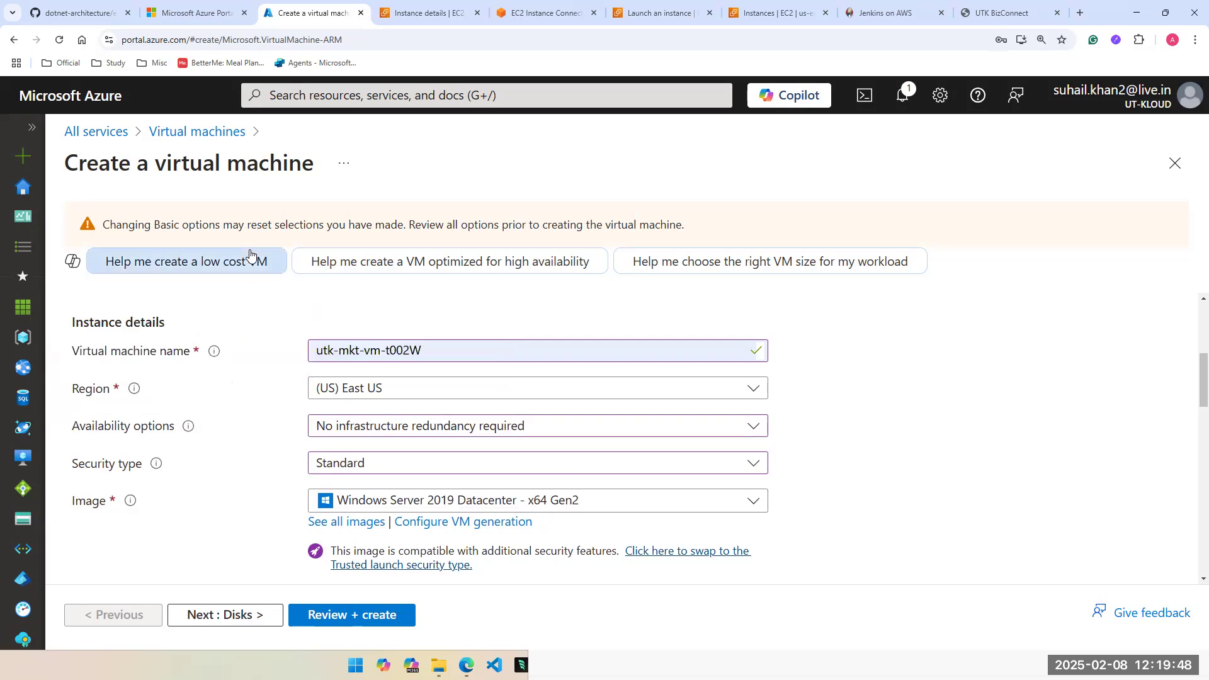
scroll(271, 325, up, 1)
scroll(281, 399, up, 3)
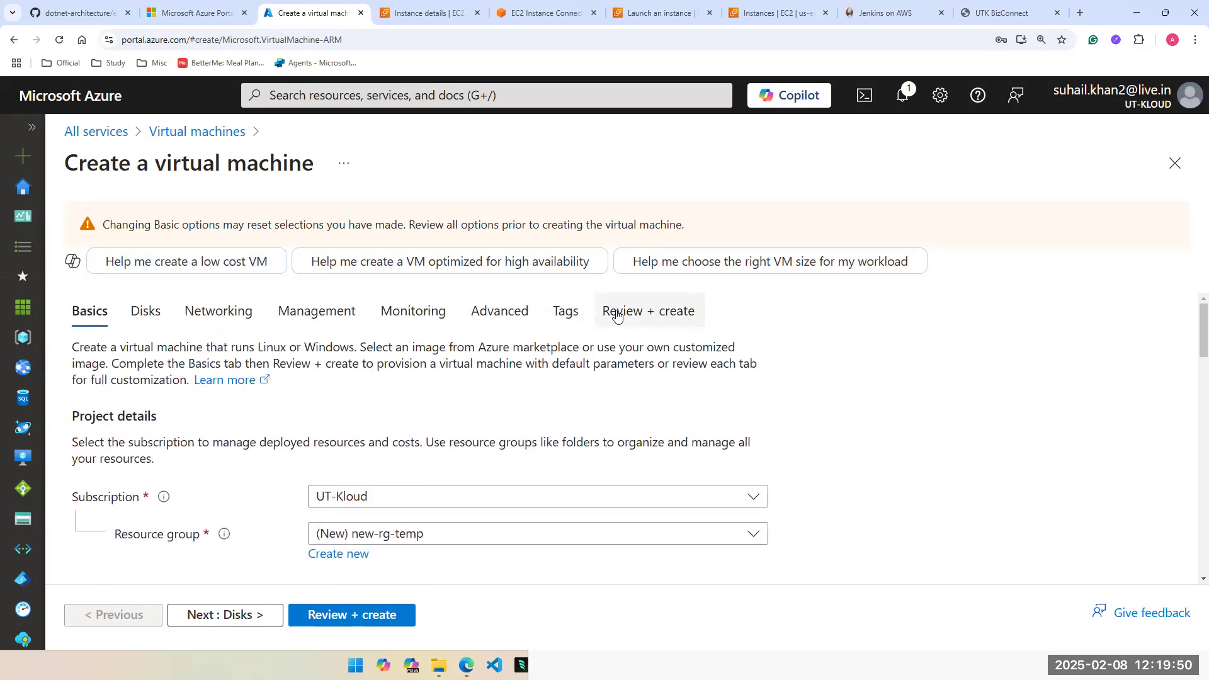
click(567, 311)
click(133, 500)
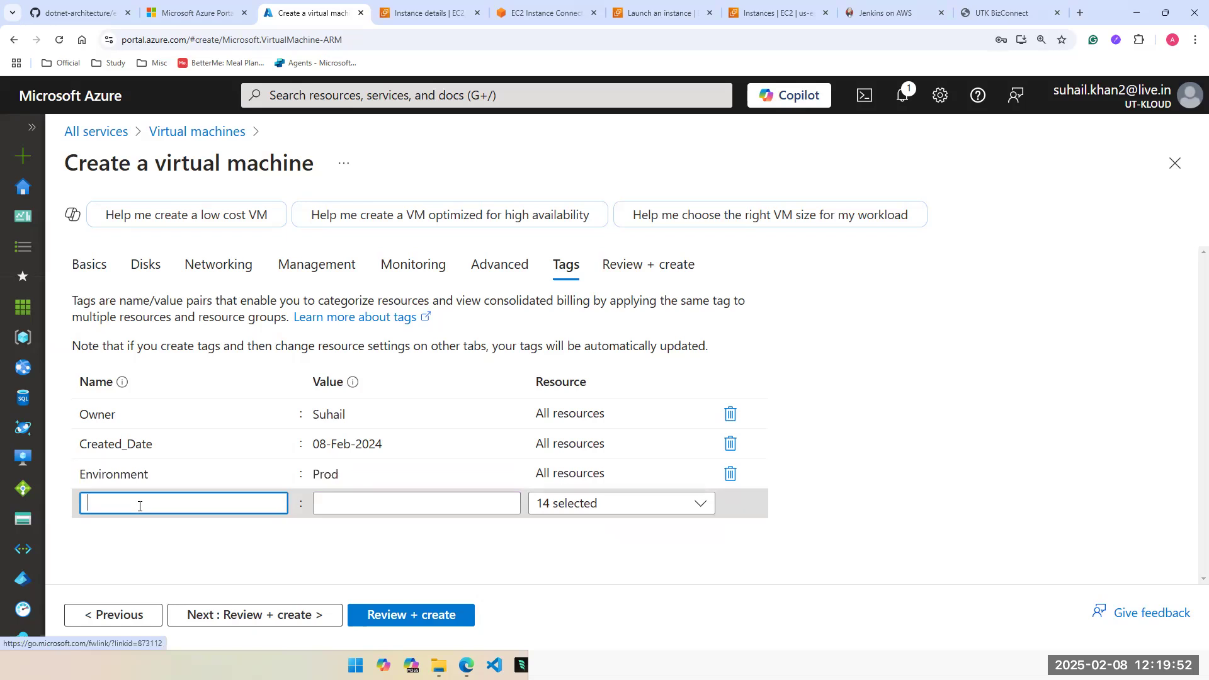
text(R)
text(ion)
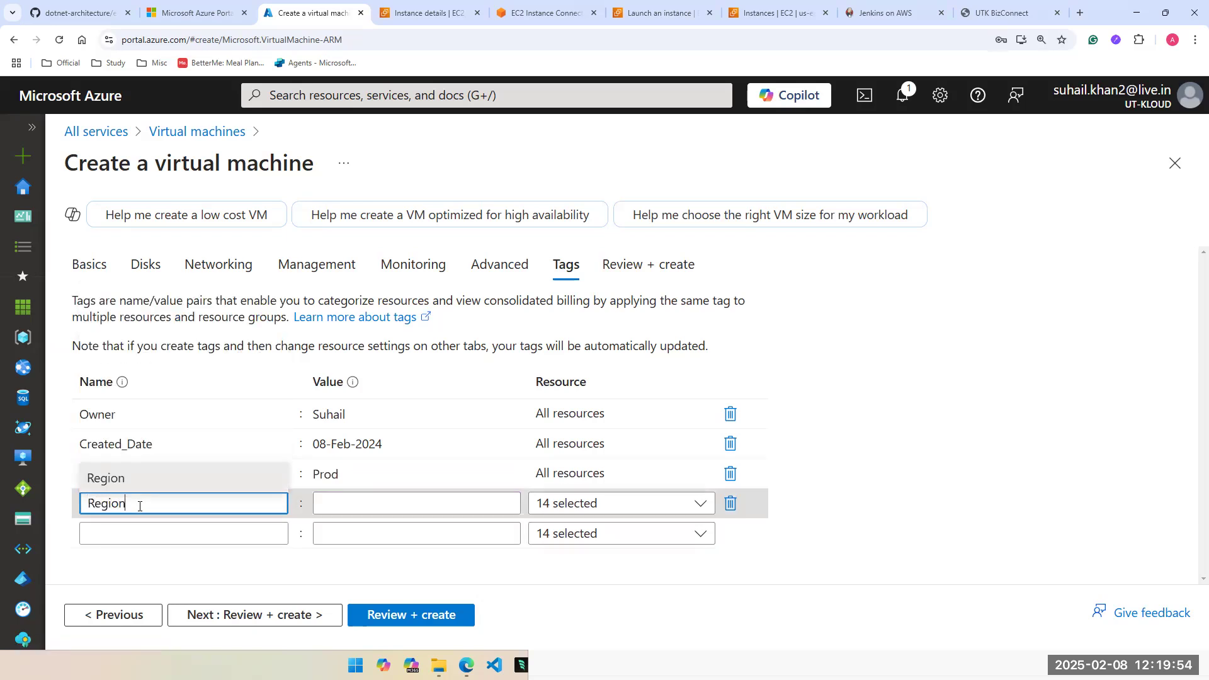
key(Tab)
text(US)
key(BackSpace)
key(BackSpace)
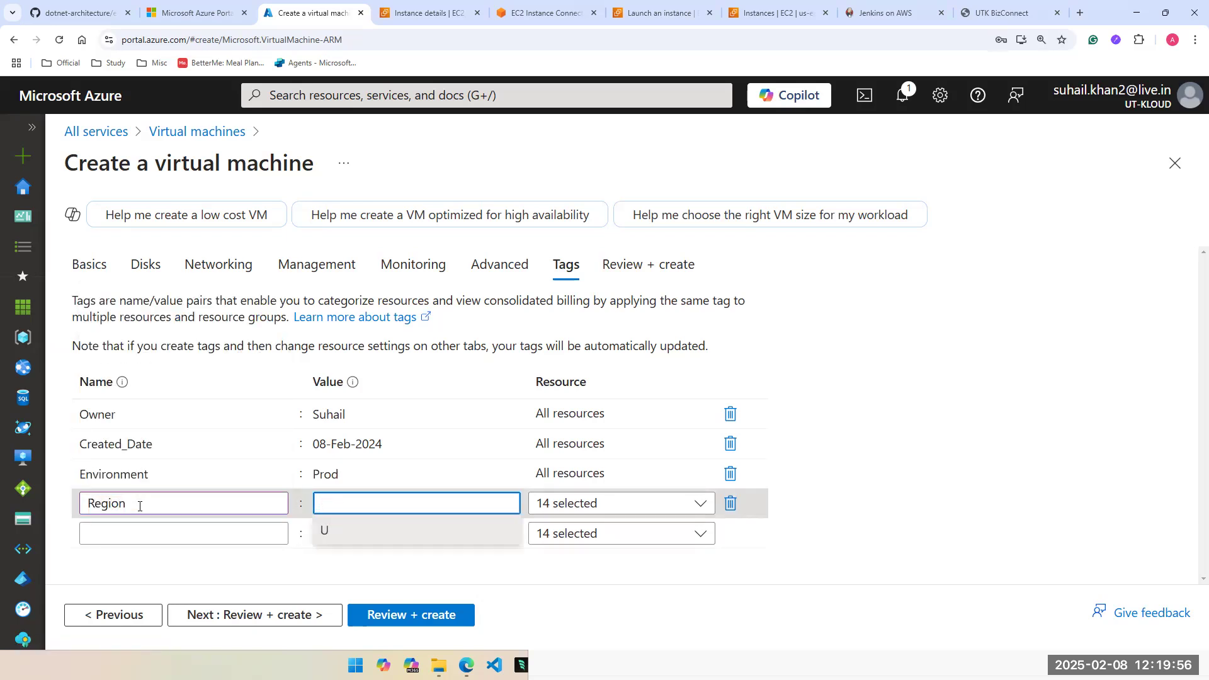
text(East US)
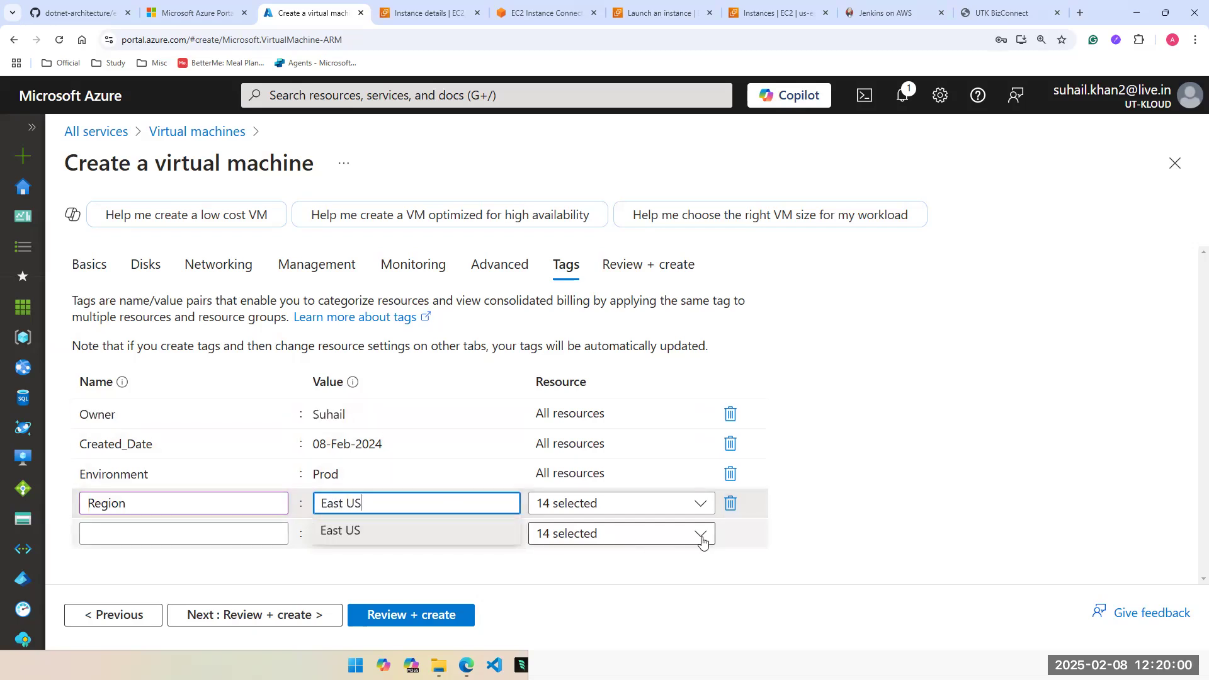
click(959, 500)
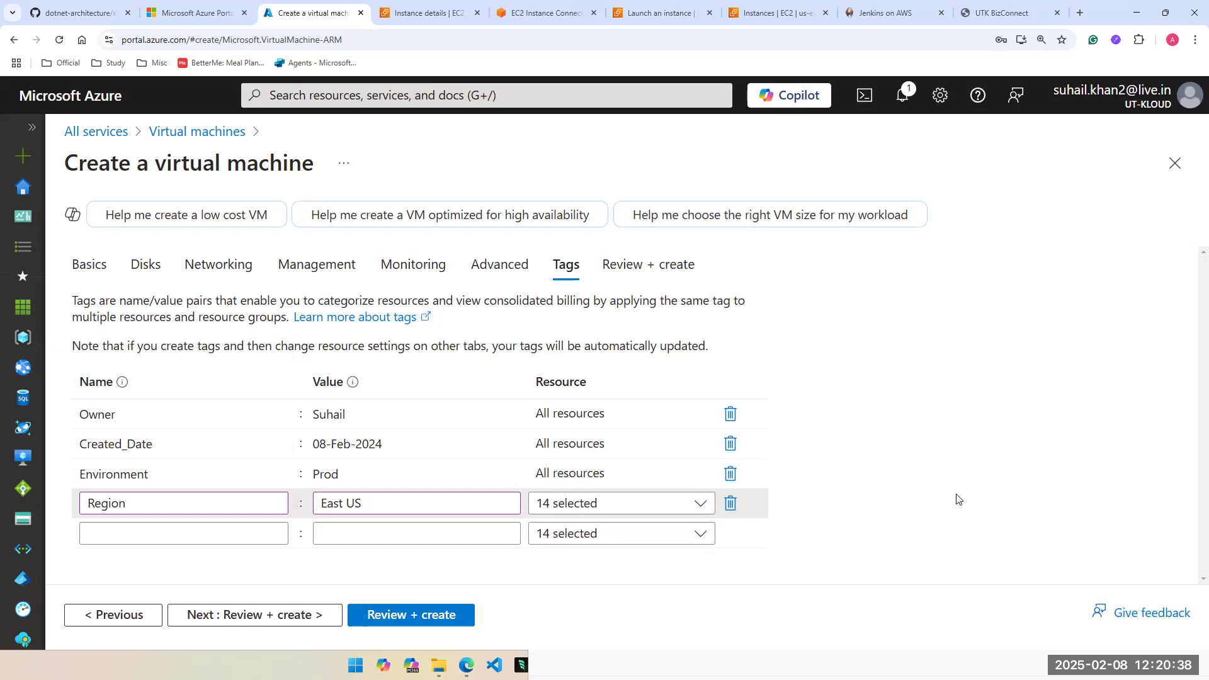
Step: Validate the complete configuration and submit the virtual machine for creation
click(288, 621)
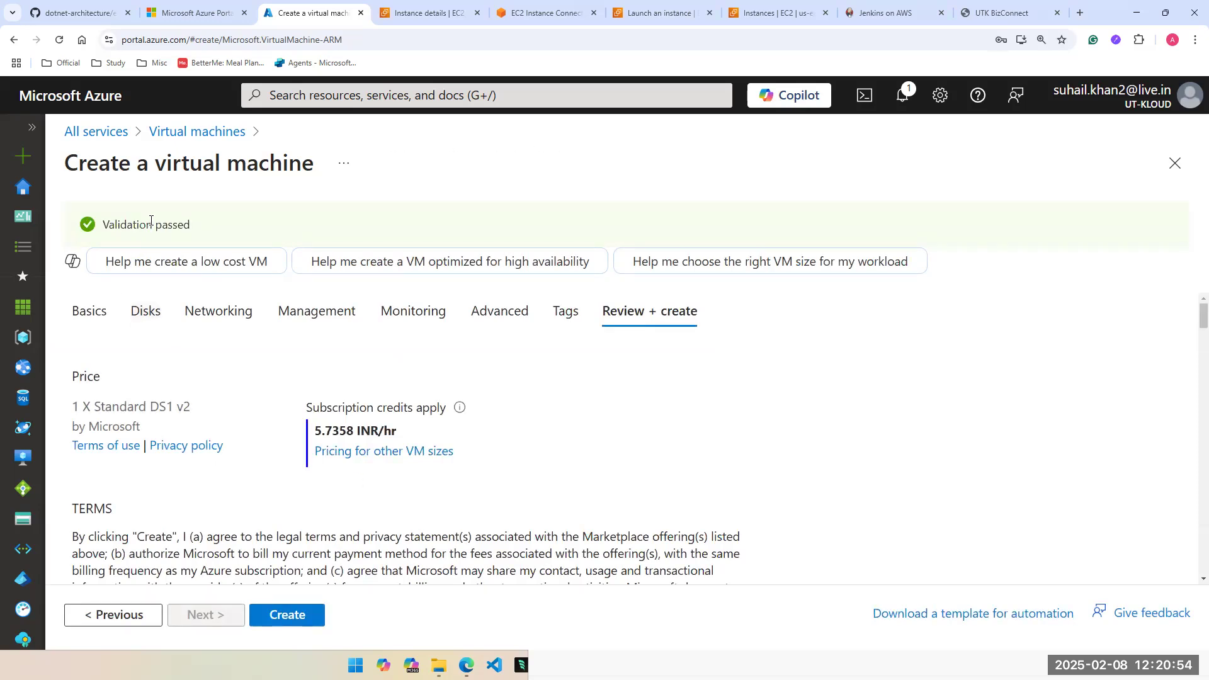
click(294, 615)
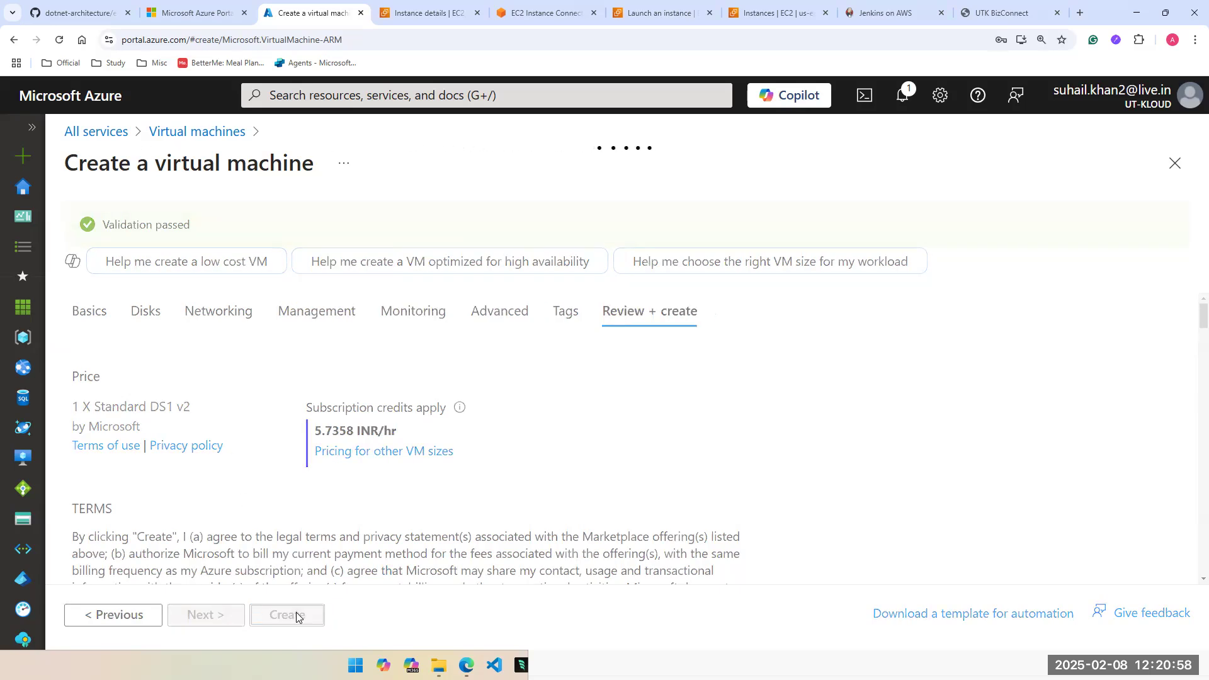